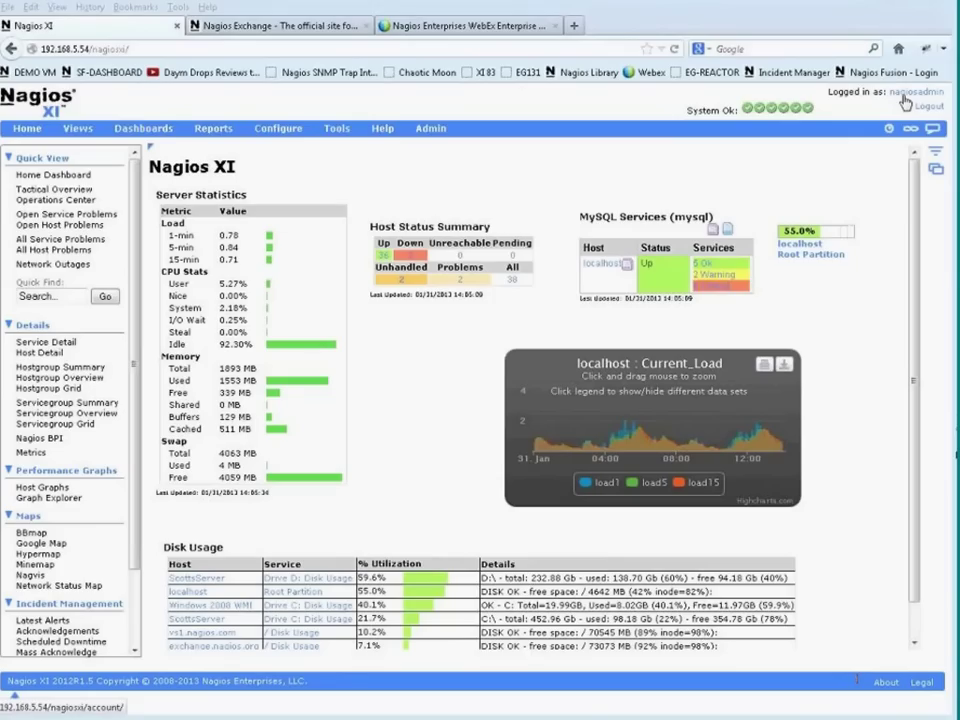
# From the username link's Account Information, go to Notification Preferences.
pyautogui.click(905, 101)
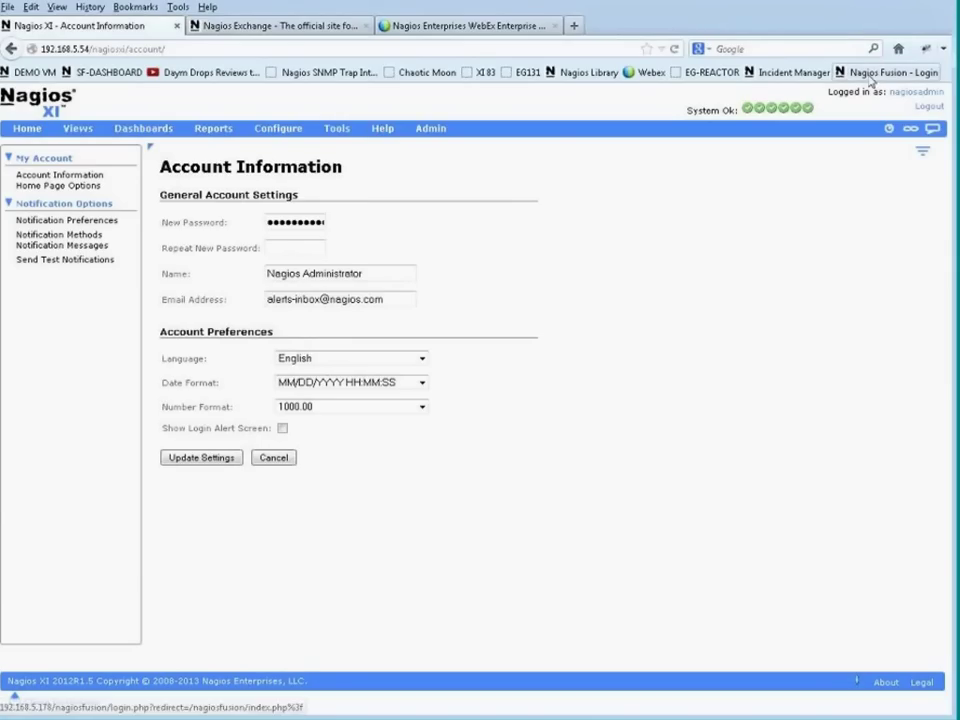
pyautogui.click(57, 224)
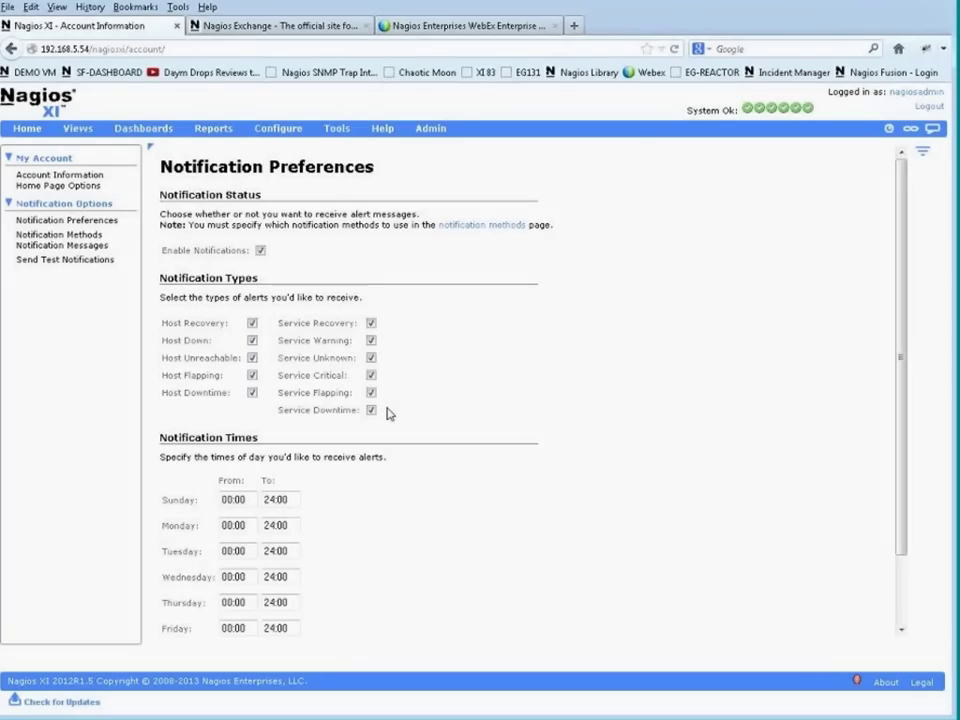
# Scroll through the alert types and times, then switch to Notification Methods.
pyautogui.scroll(-2, 403, 411)
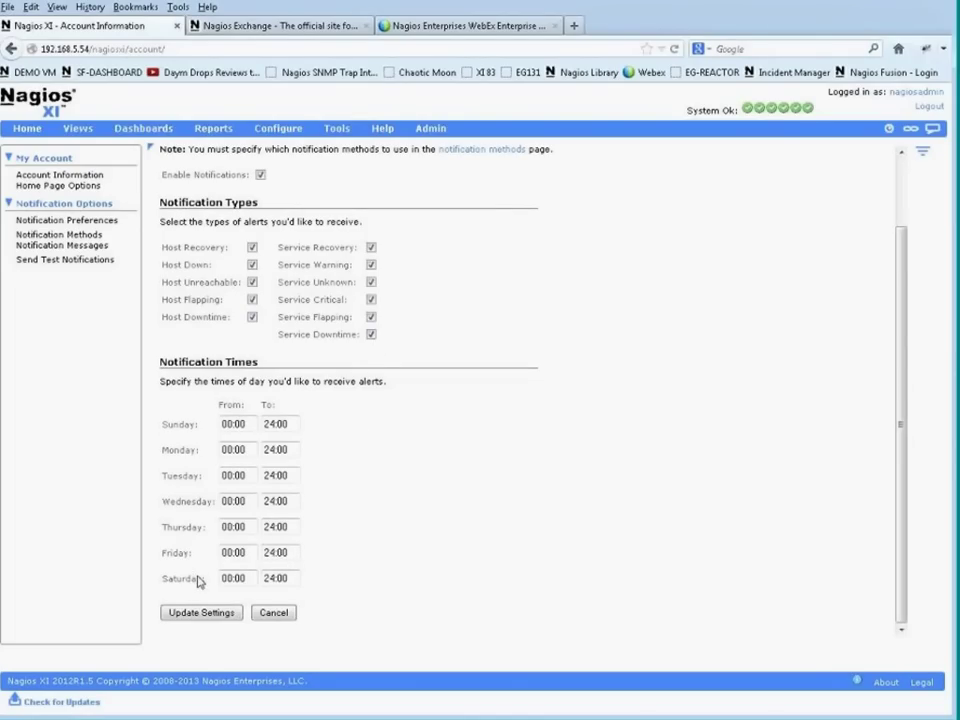
pyautogui.click(89, 241)
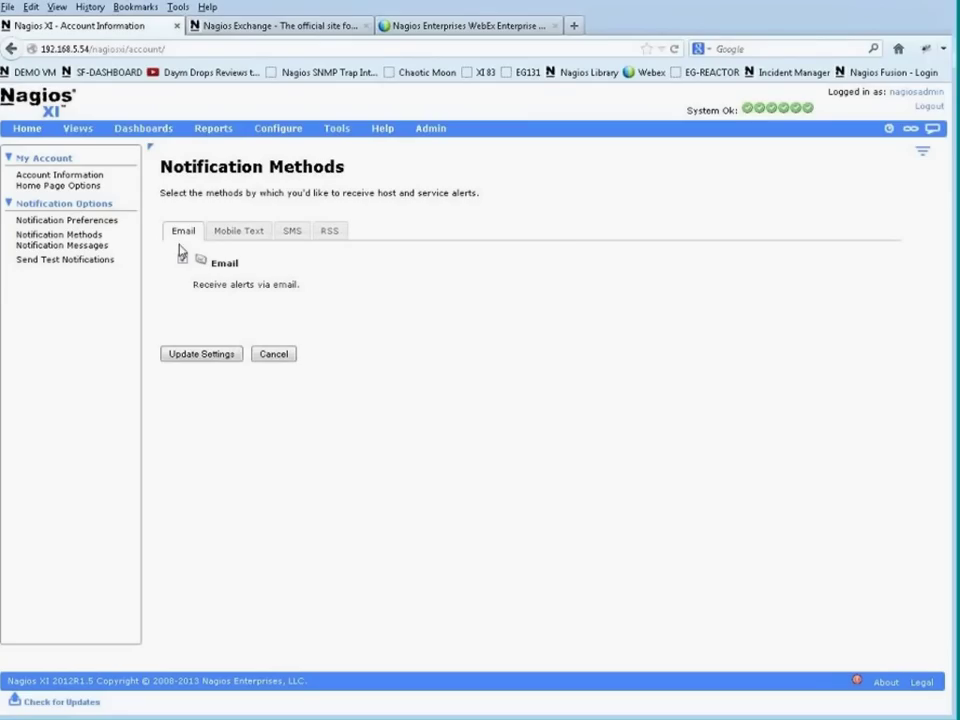
# View the Mobile Text, SMS and RSS notification options, then go to Notification Messages.
pyautogui.click(240, 232)
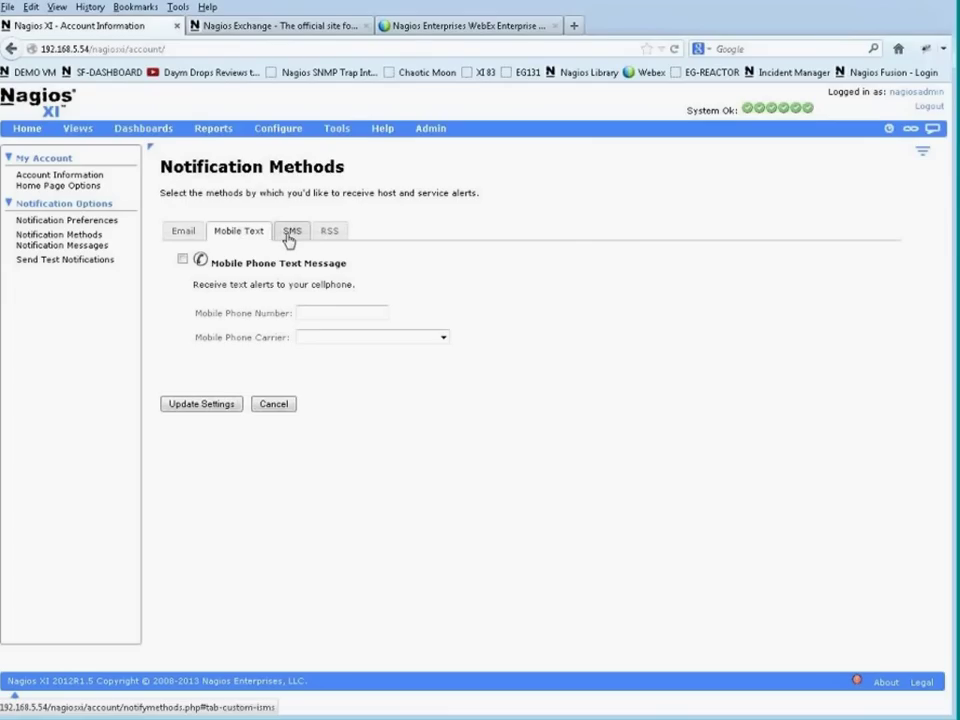
pyautogui.click(289, 238)
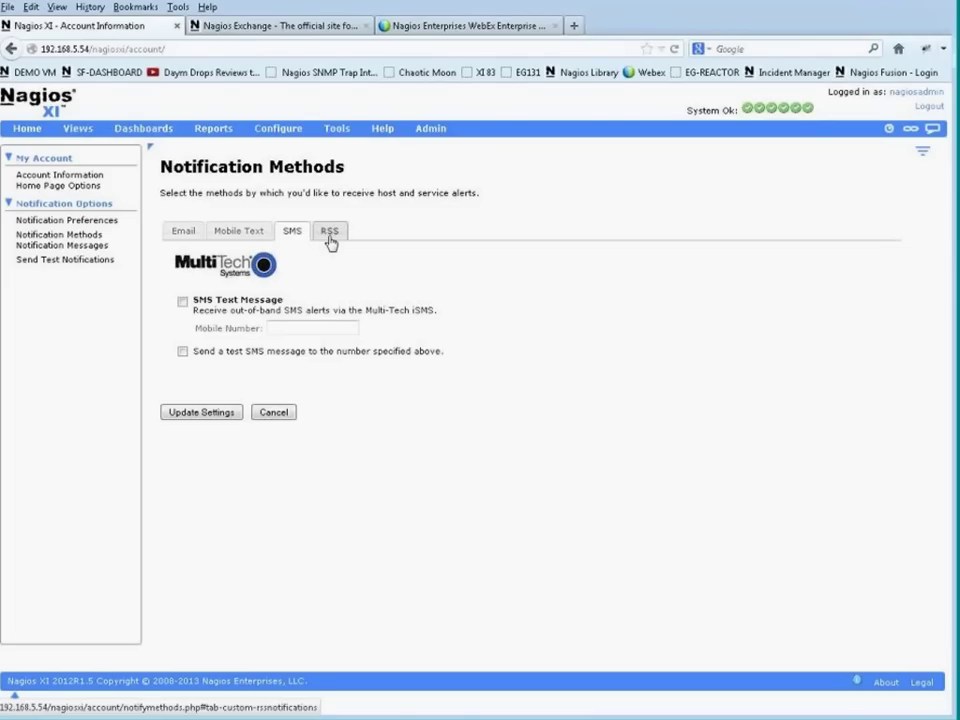
pyautogui.click(330, 235)
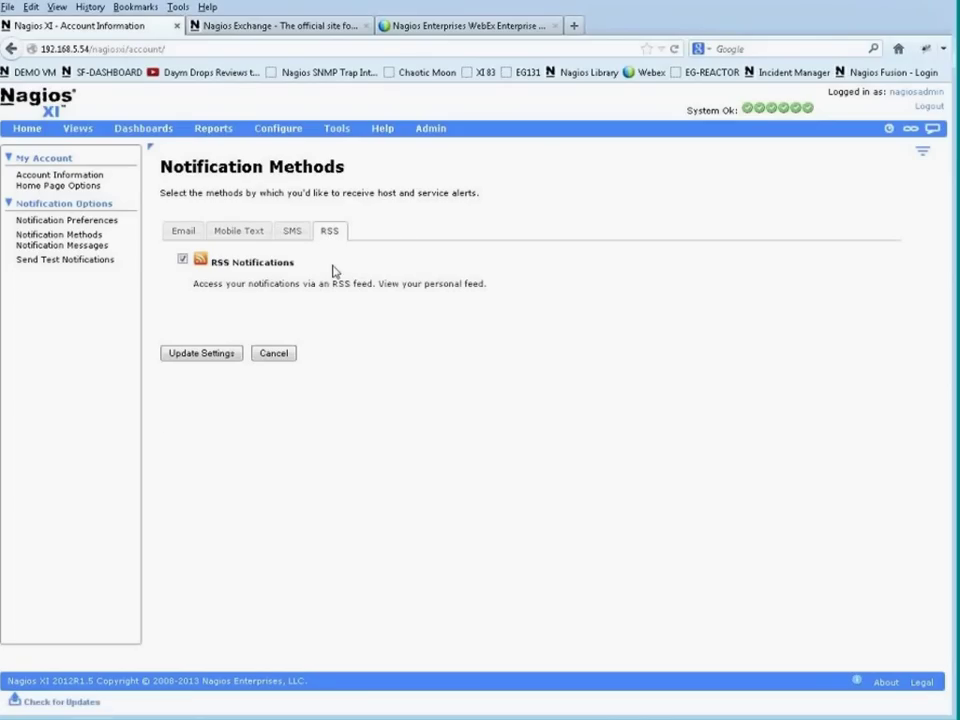
pyautogui.click(90, 252)
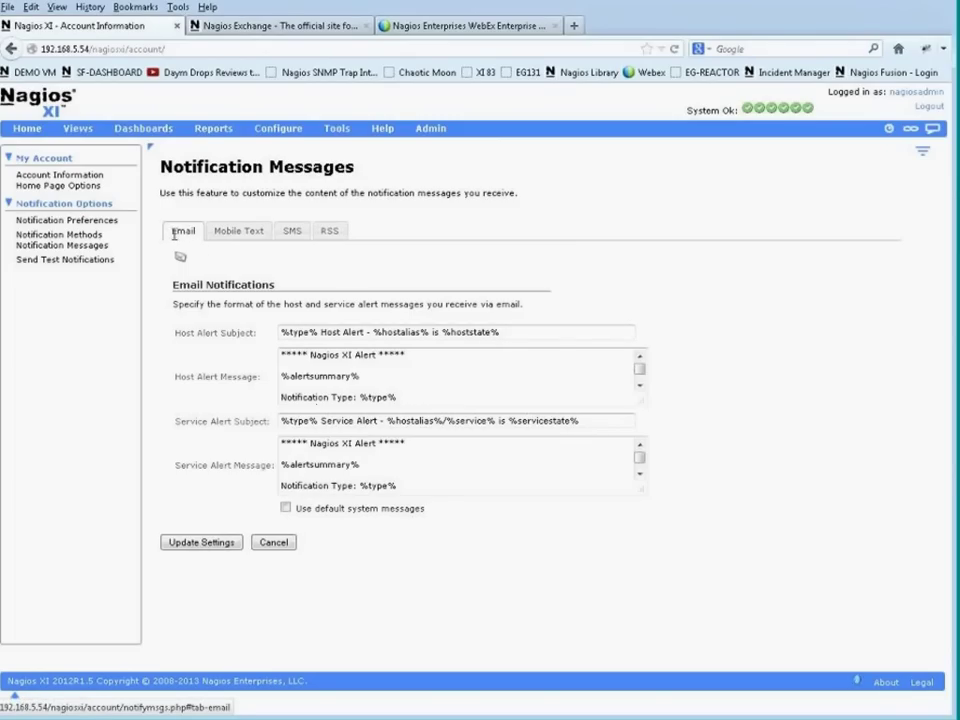
# Enlarge the Email and Mobile Text host alert message boxes, selecting the %hostalias% subject variable.
pyautogui.moveTo(641, 400); pyautogui.dragTo(619, 497)
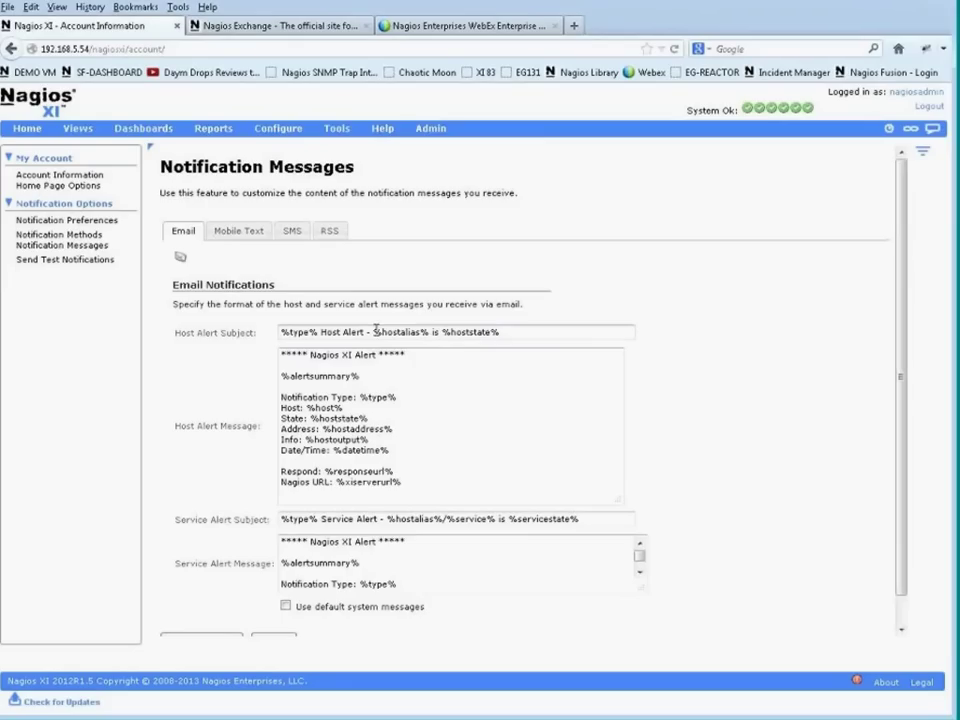
pyautogui.moveTo(373, 332); pyautogui.dragTo(429, 331)
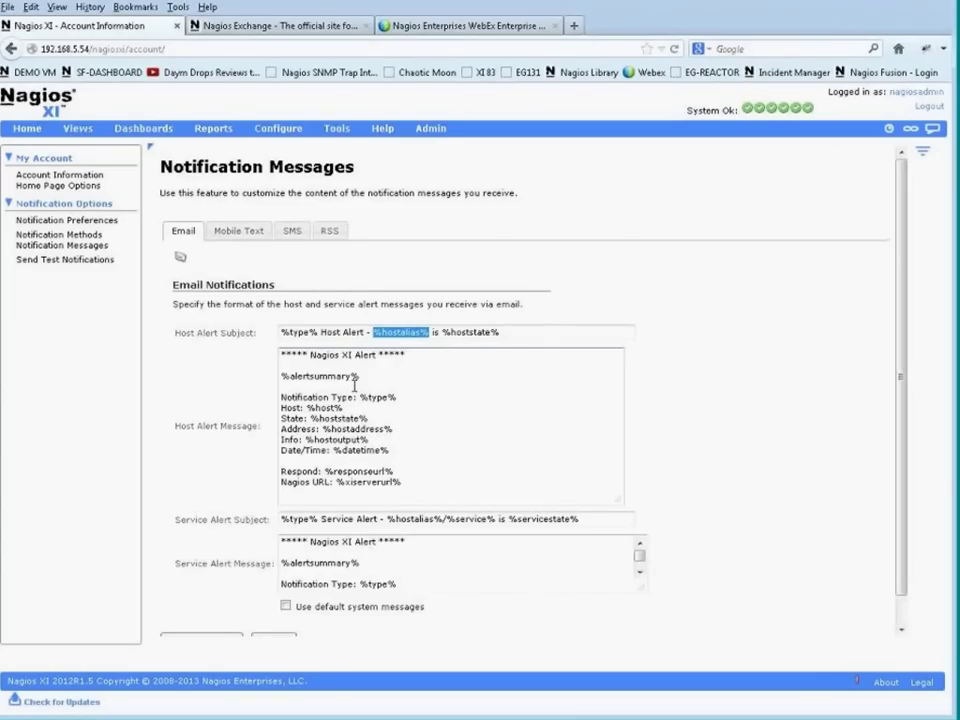
pyautogui.click(241, 234)
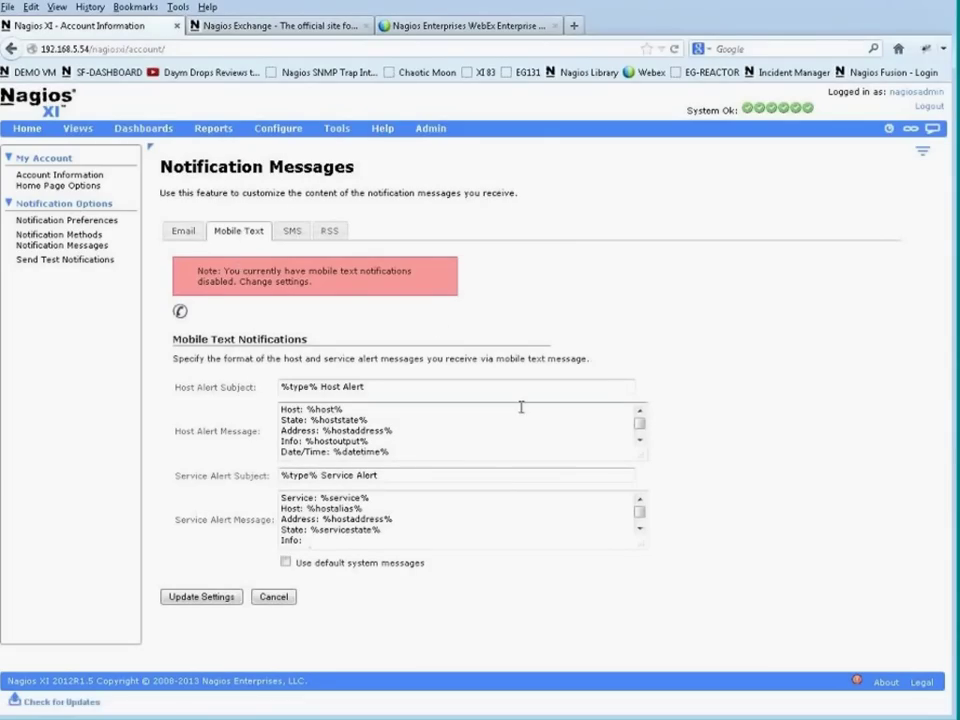
pyautogui.moveTo(638, 455); pyautogui.dragTo(566, 512)
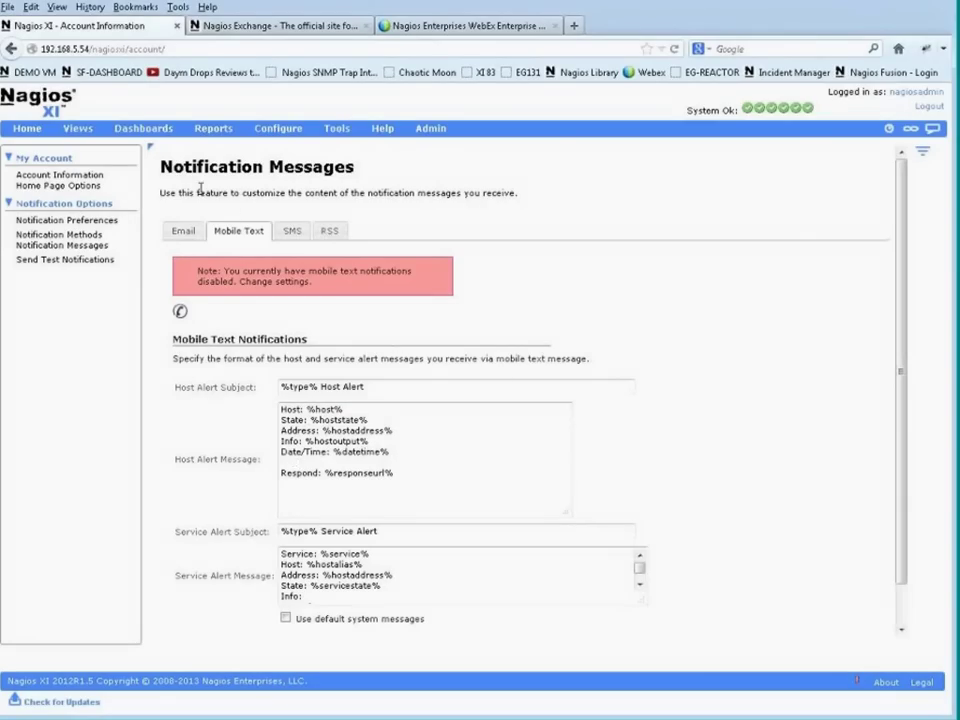
pyautogui.click(76, 186)
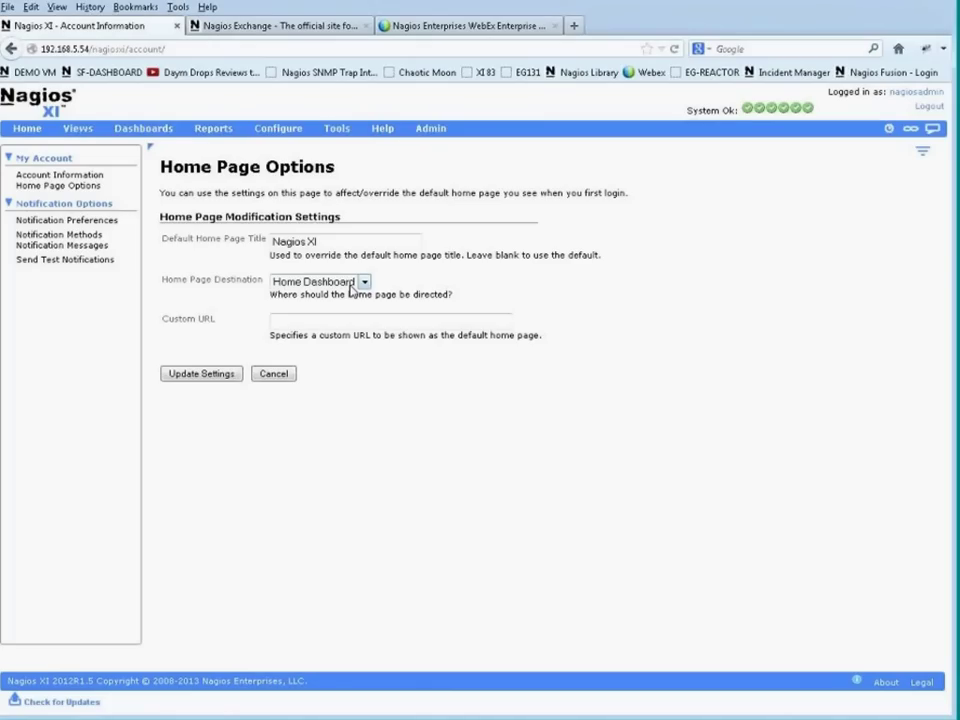
# Check the home page destination choices, keep Home Dashboard, and go to Views.
pyautogui.click(351, 284)
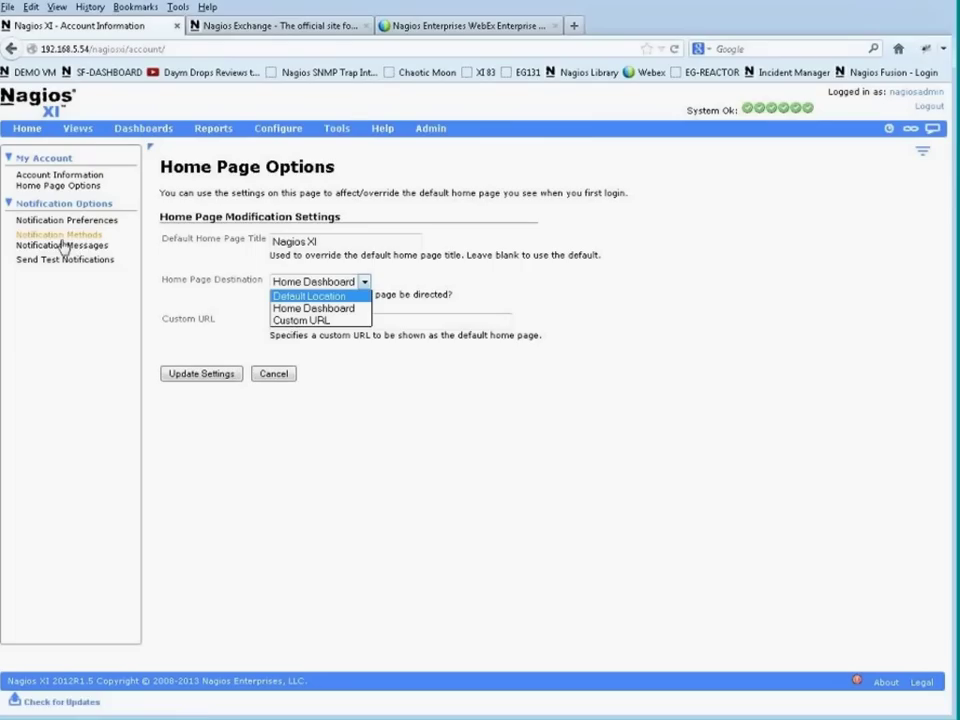
pyautogui.click(84, 131)
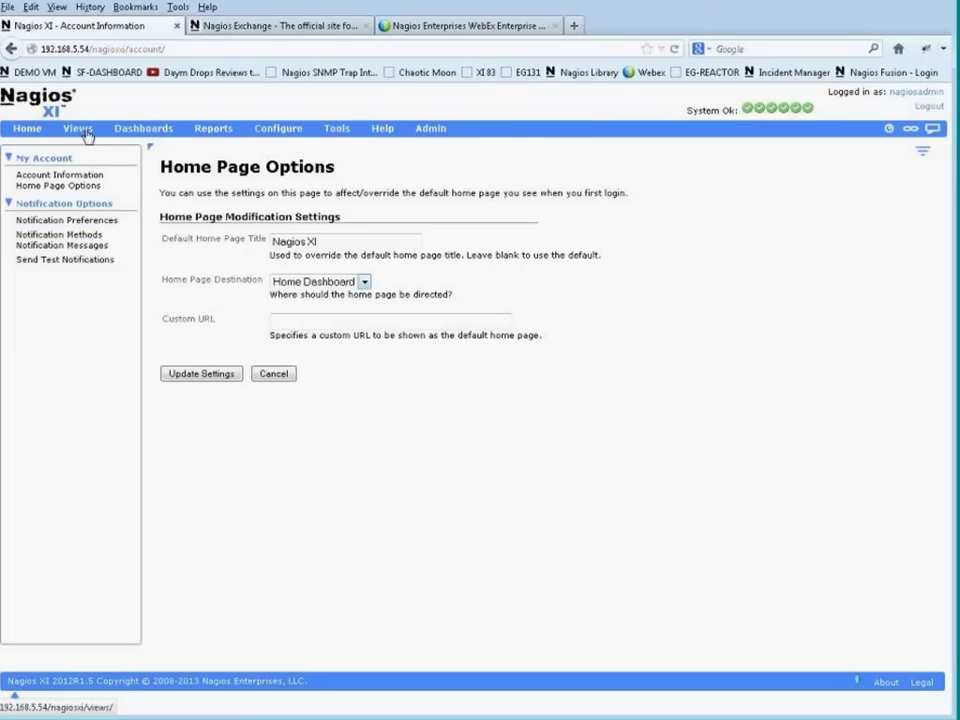
pyautogui.click(80, 135)
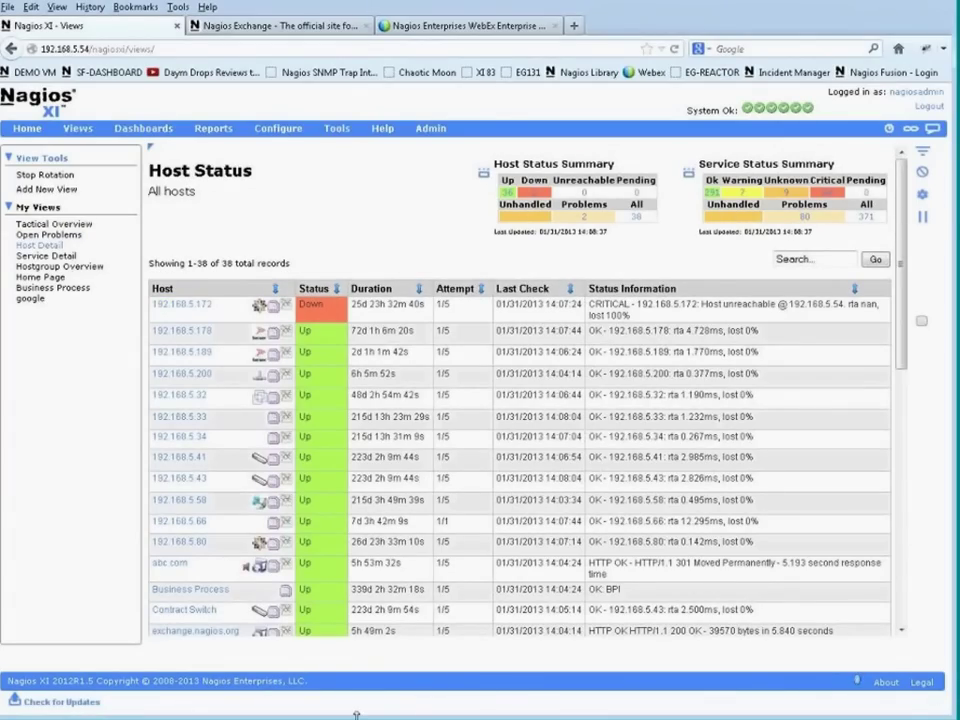
# Switch the 38-host Host Status view to full screen and back.
pyautogui.click(152, 149)
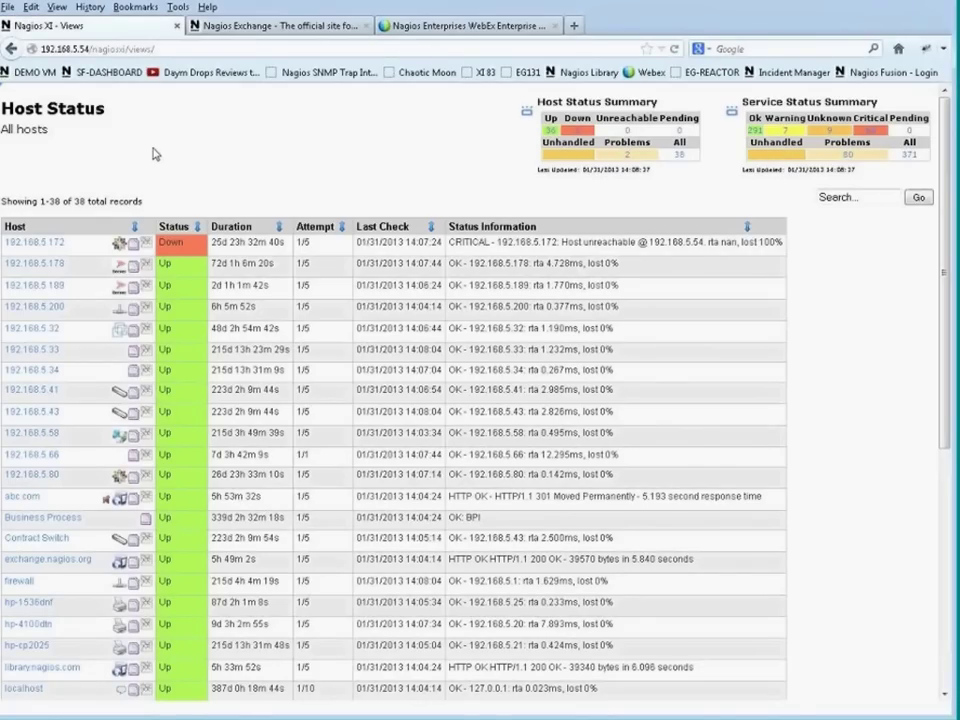
pyautogui.click(4, 89)
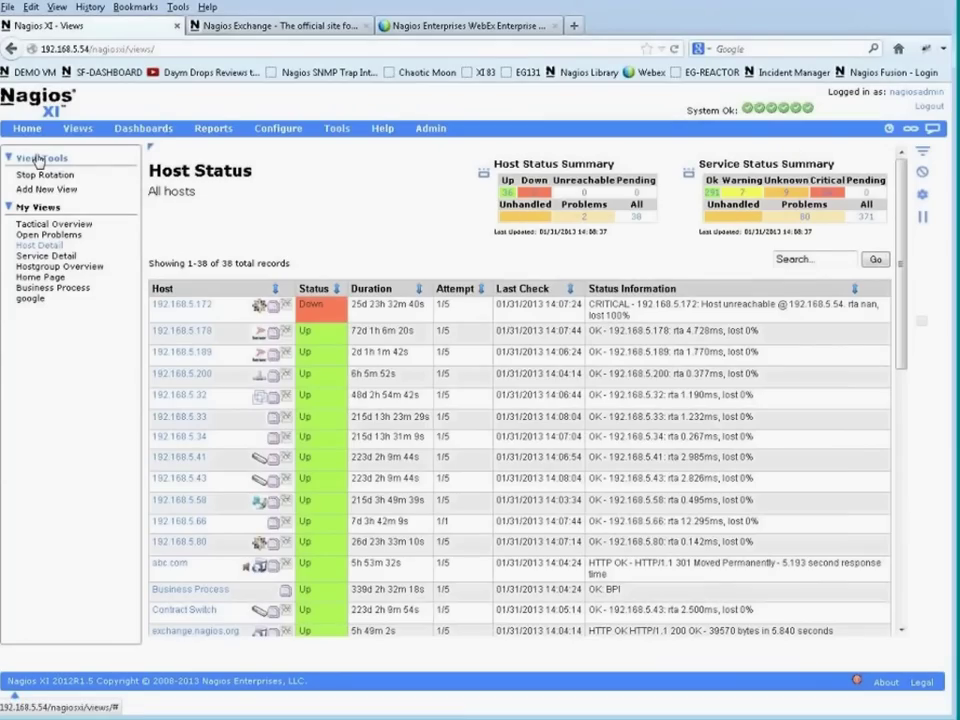
# In Dashboards, start a new dashboard and dismiss the form without creating one.
pyautogui.click(139, 130)
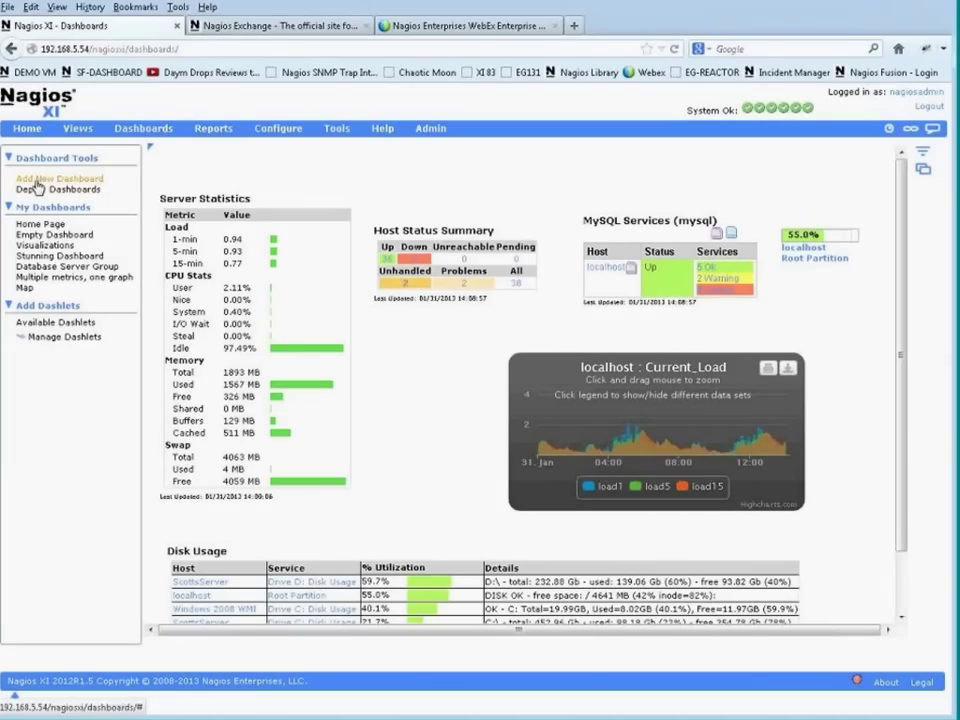
pyautogui.click(37, 187)
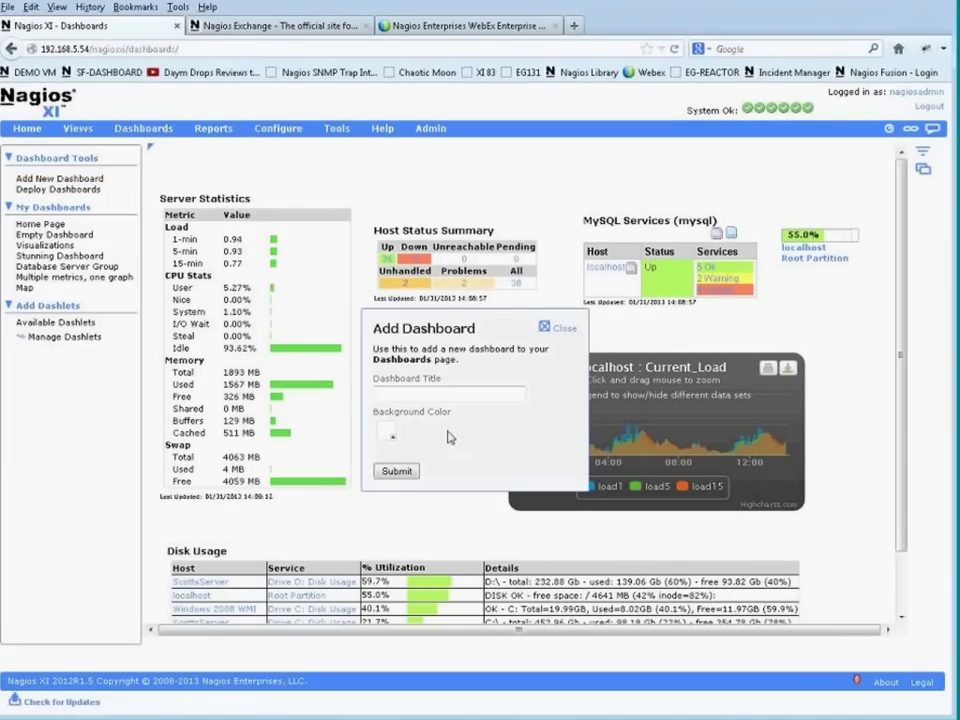
pyautogui.click(558, 328)
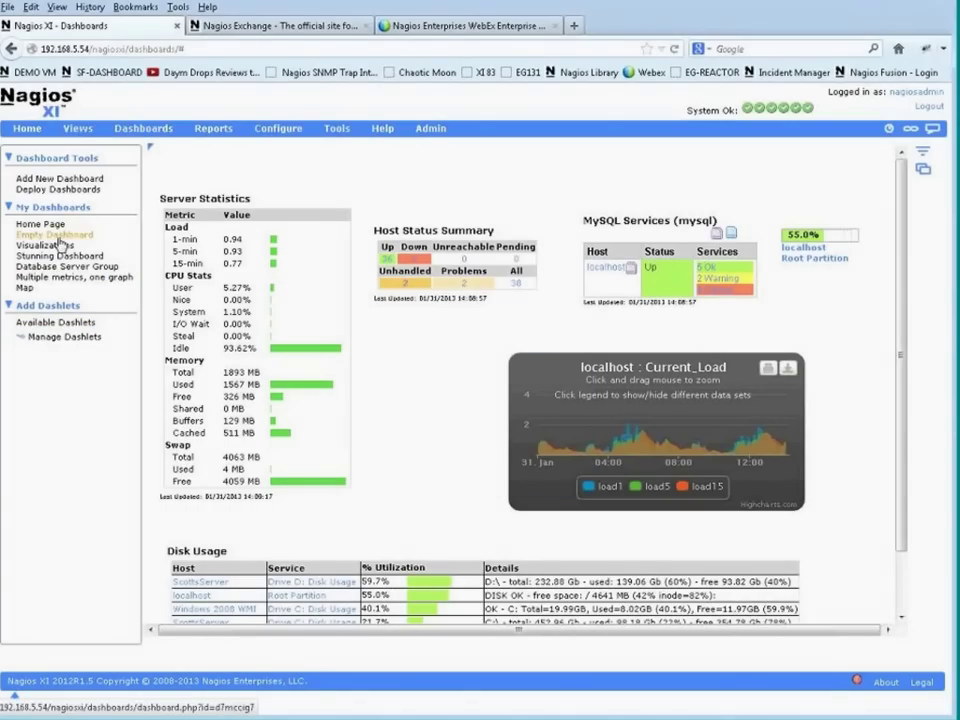
# On Empty Dashboard, move the Database Servers dashlet and delete Host Status Summary, then view Visualizations.
pyautogui.click(60, 244)
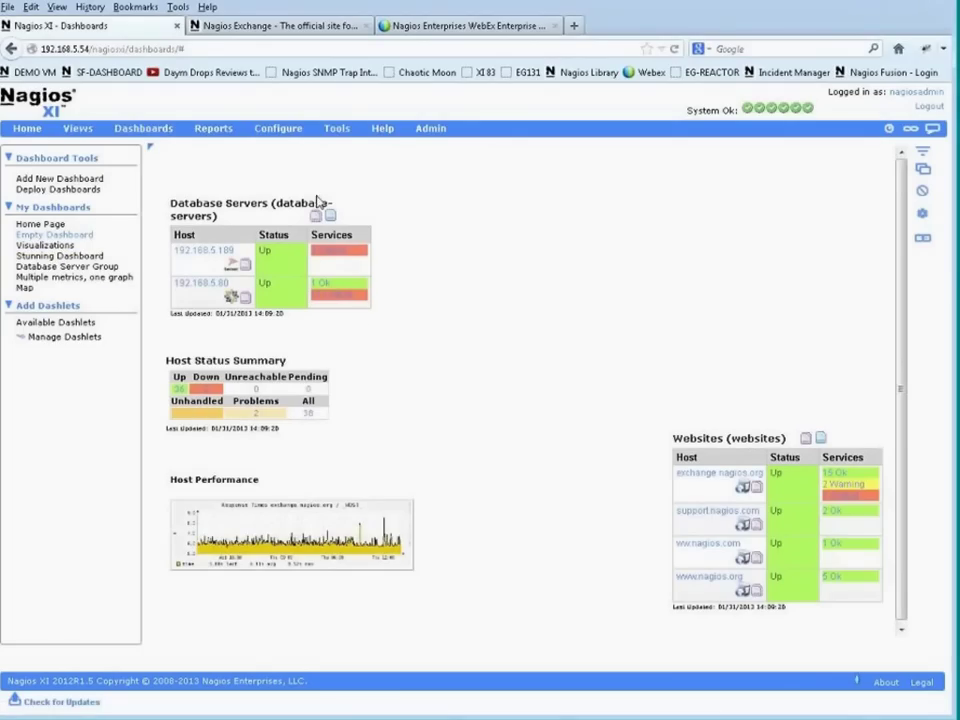
pyautogui.moveTo(285, 198)
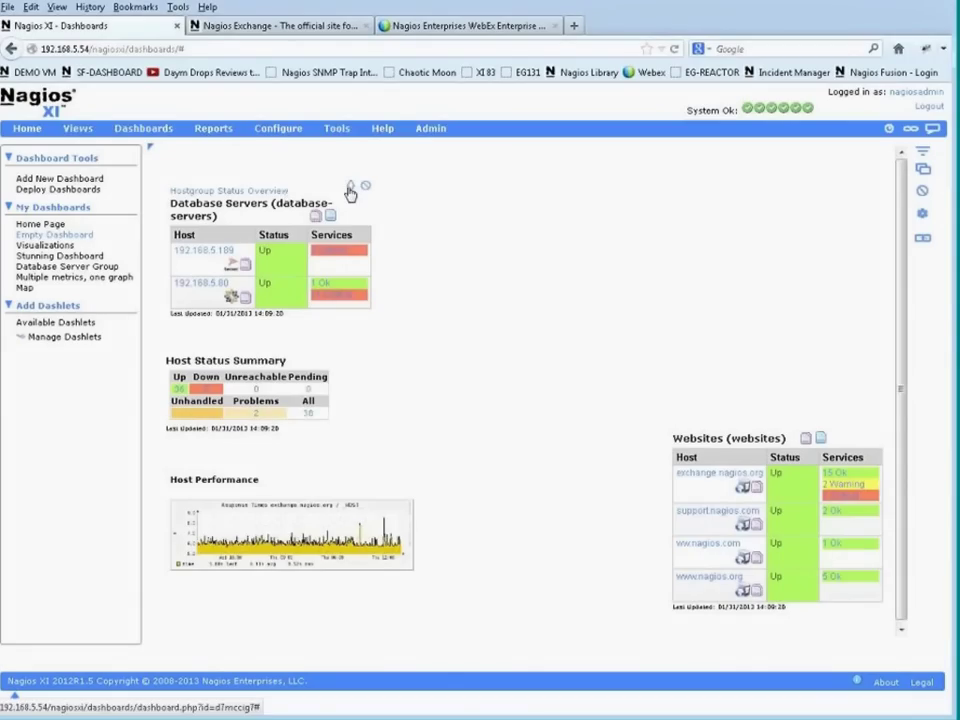
pyautogui.moveTo(312, 197); pyautogui.dragTo(350, 188)
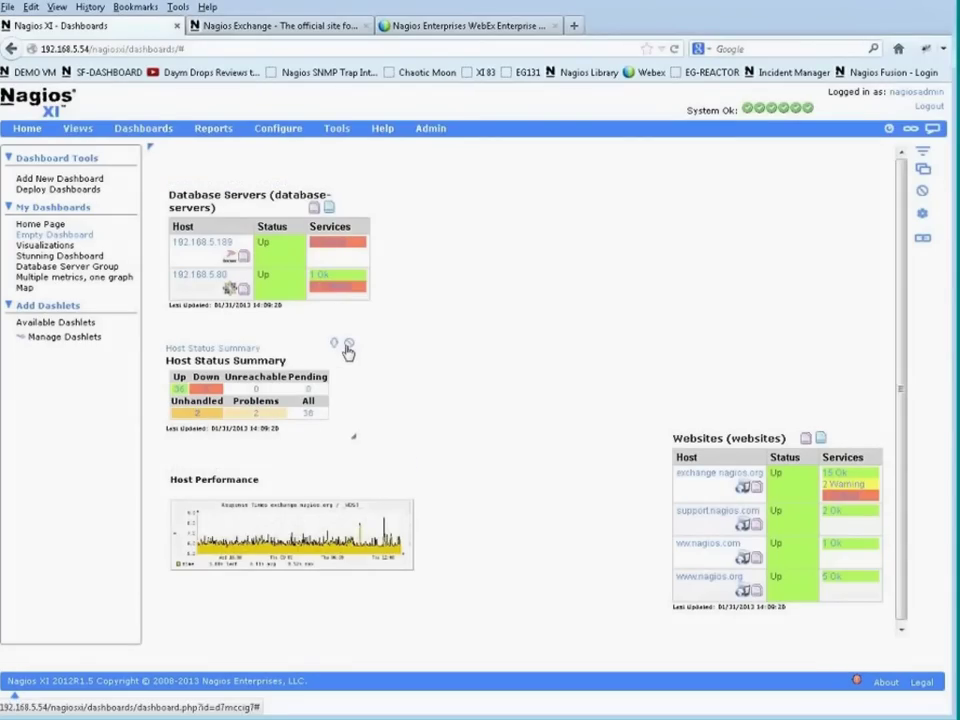
pyautogui.click(348, 346)
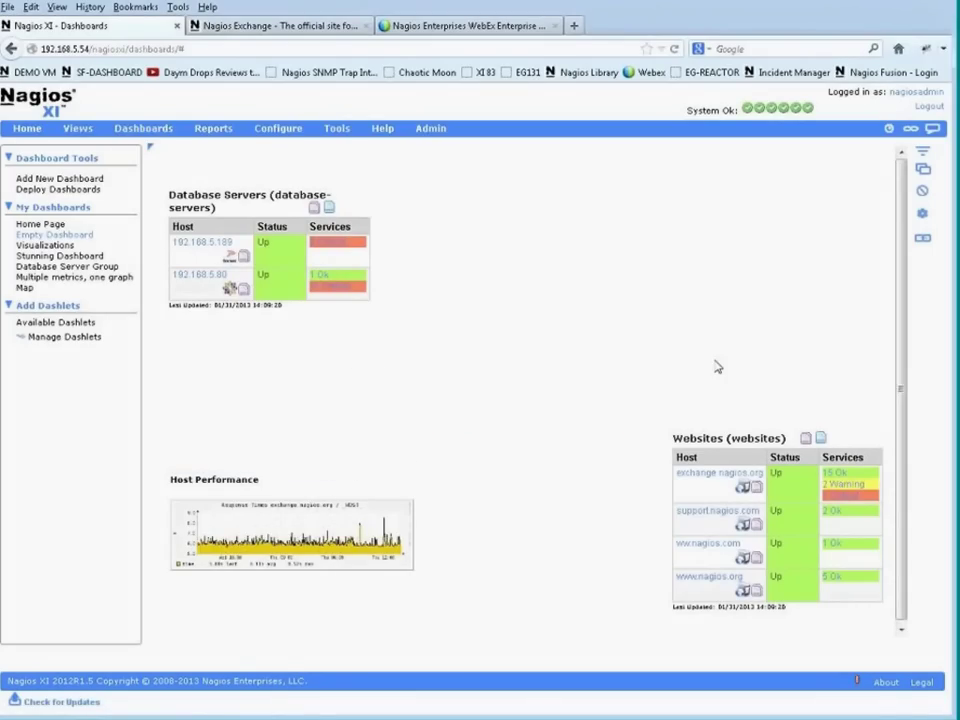
pyautogui.click(37, 245)
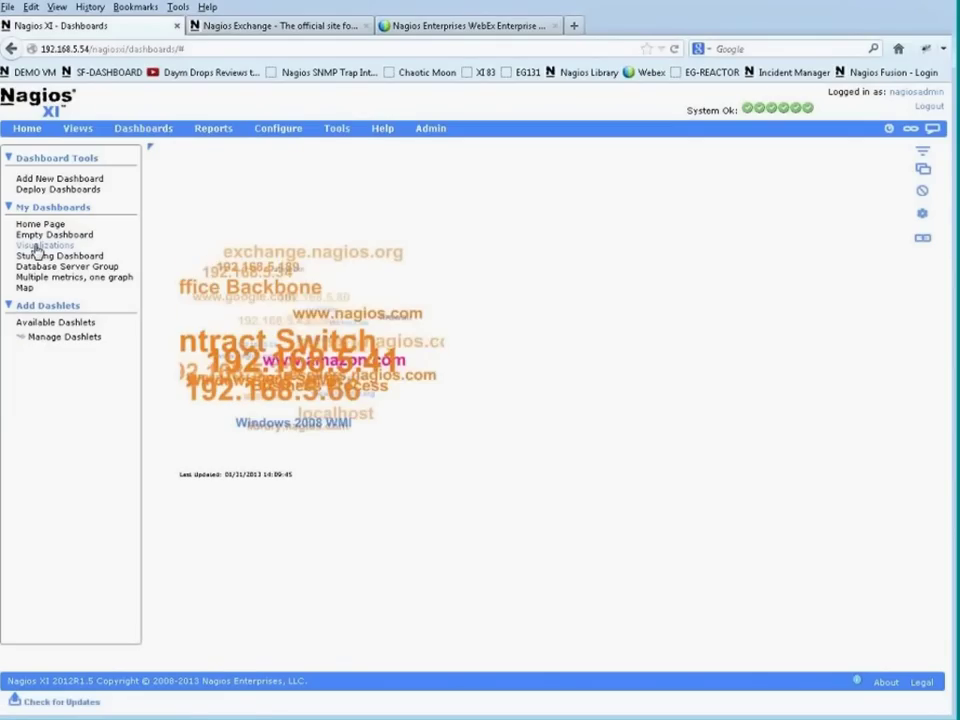
pyautogui.click(45, 328)
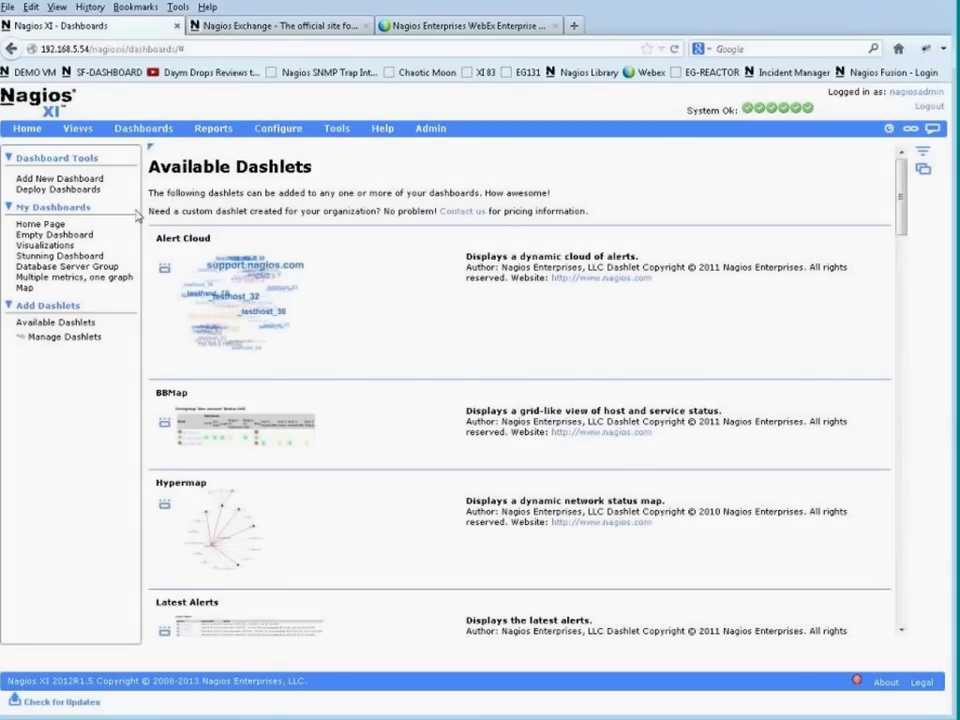
# Start adding Alert Cloud to the Home Page dashboard, cancel, and switch to Database Server Group.
pyautogui.click(167, 278)
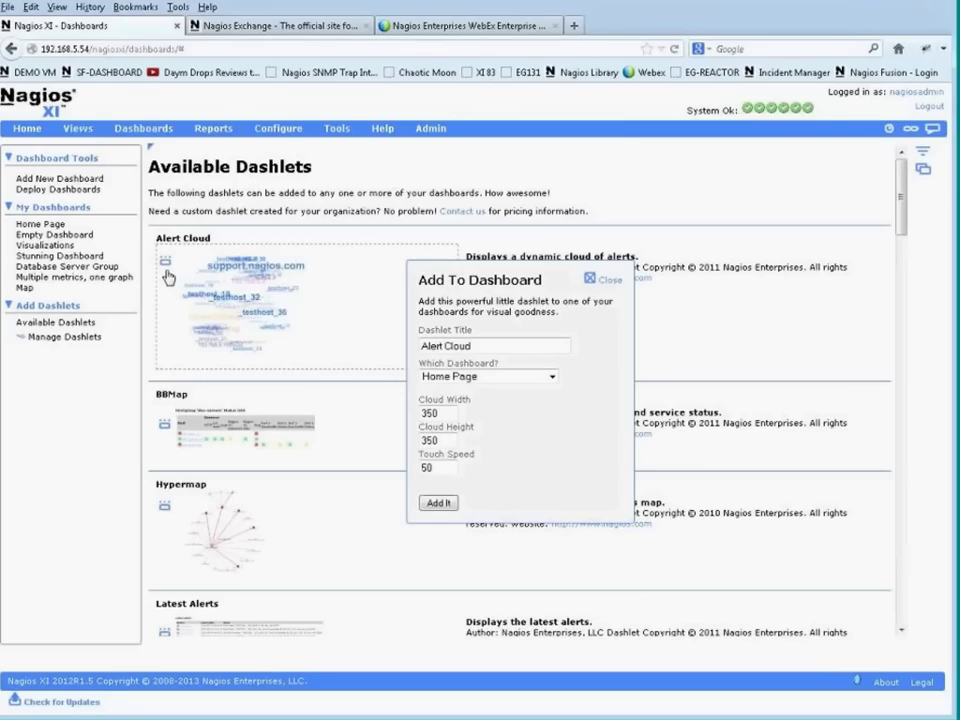
pyautogui.click(552, 378)
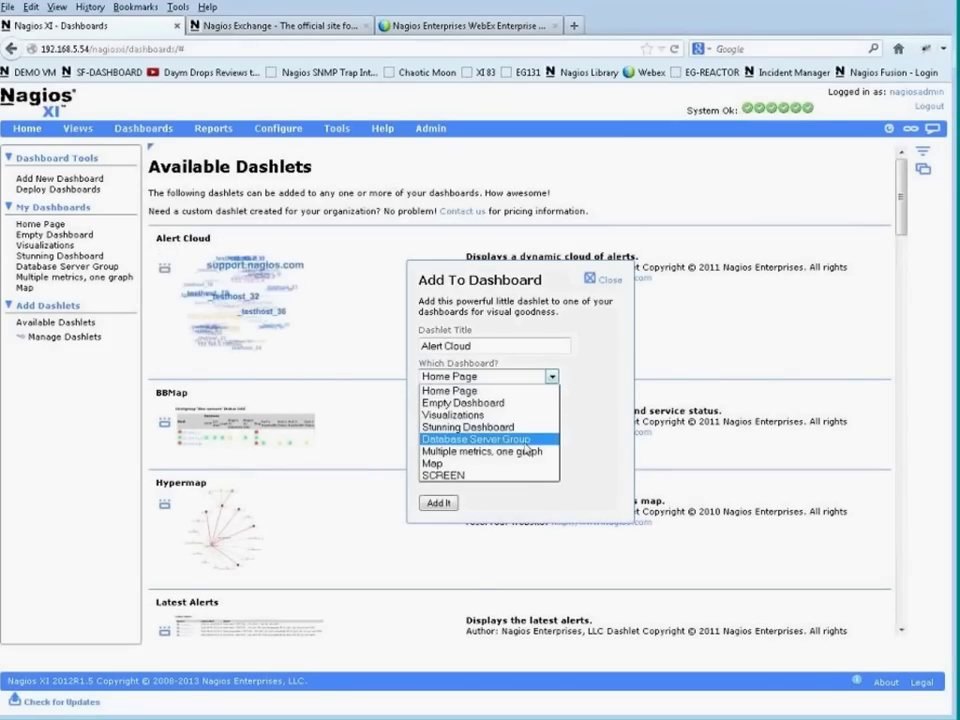
pyautogui.click(521, 354)
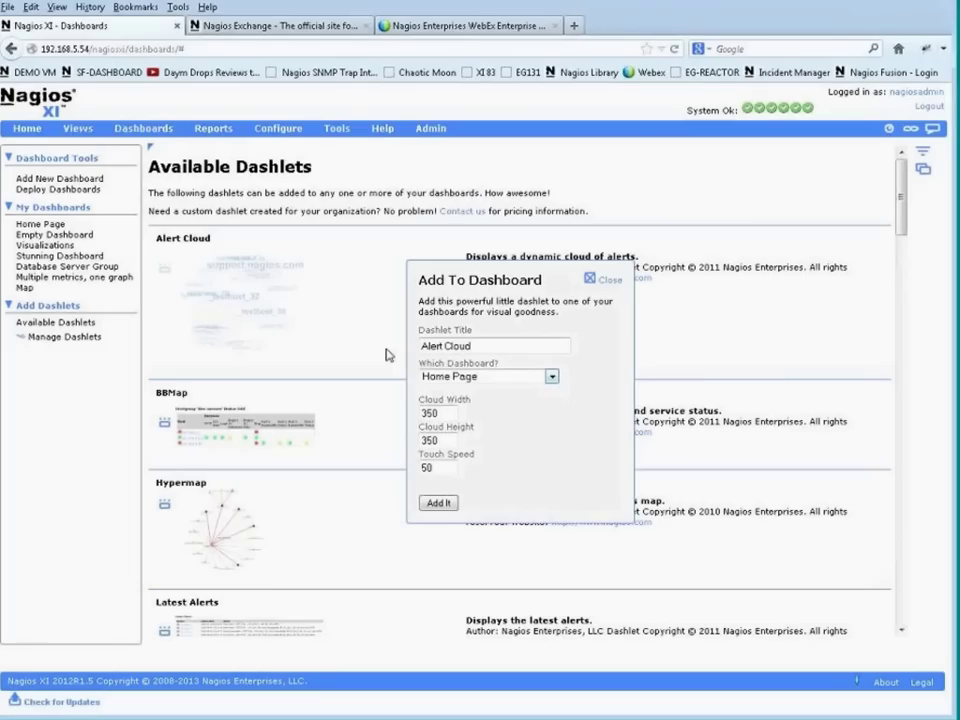
pyautogui.click(613, 288)
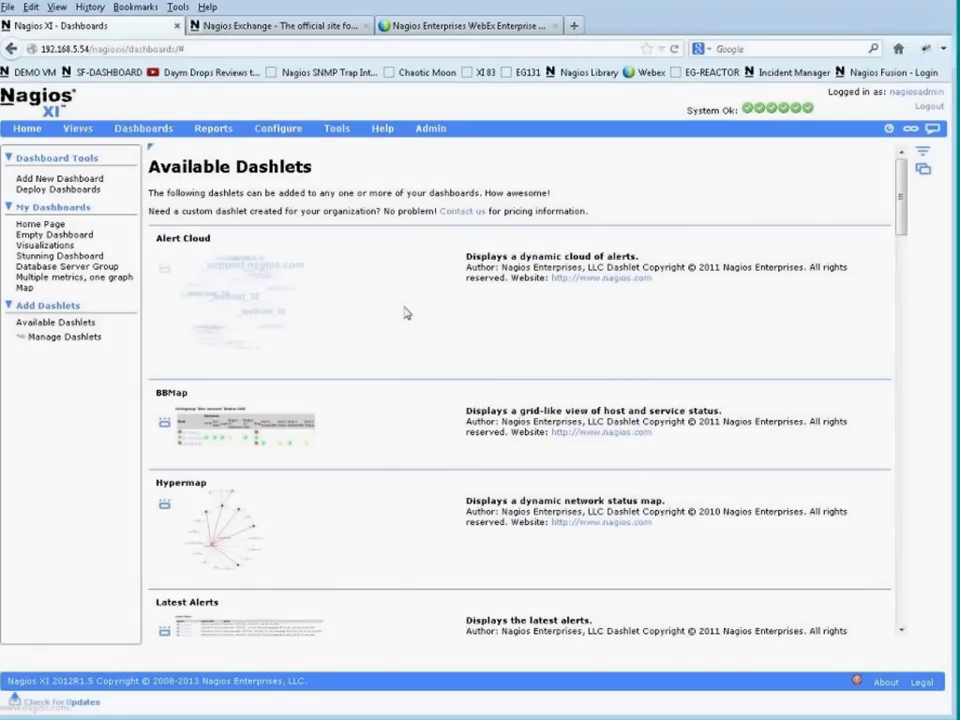
pyautogui.click(108, 236)
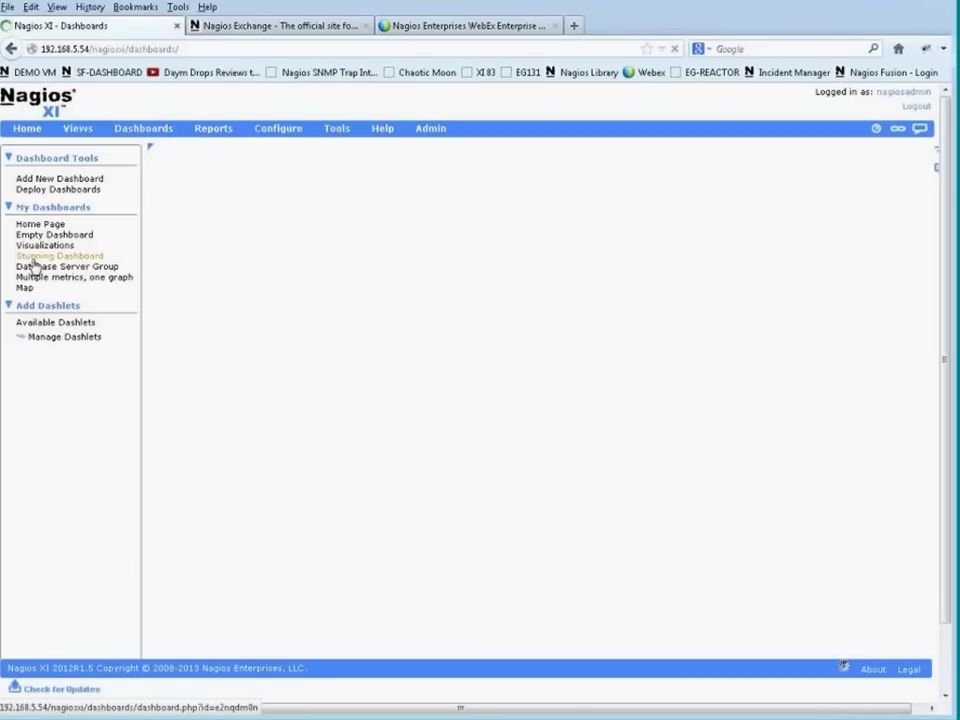
pyautogui.click(37, 267)
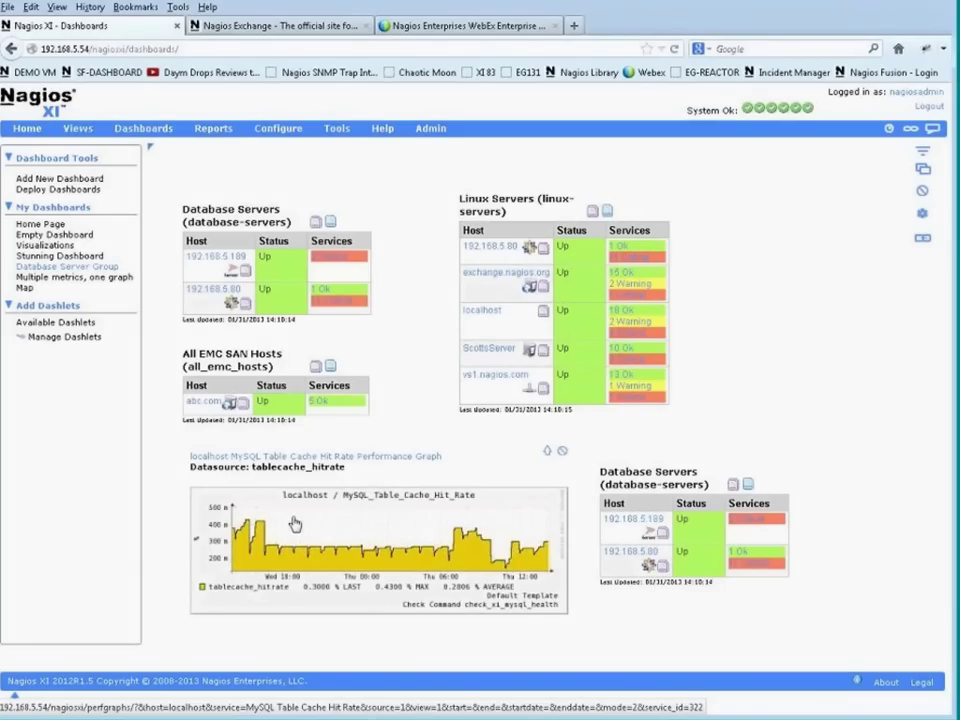
# Zoom the 'Multiple metrics, one graph' Current_Load chart to roughly 04:30–07:00.
pyautogui.click(46, 280)
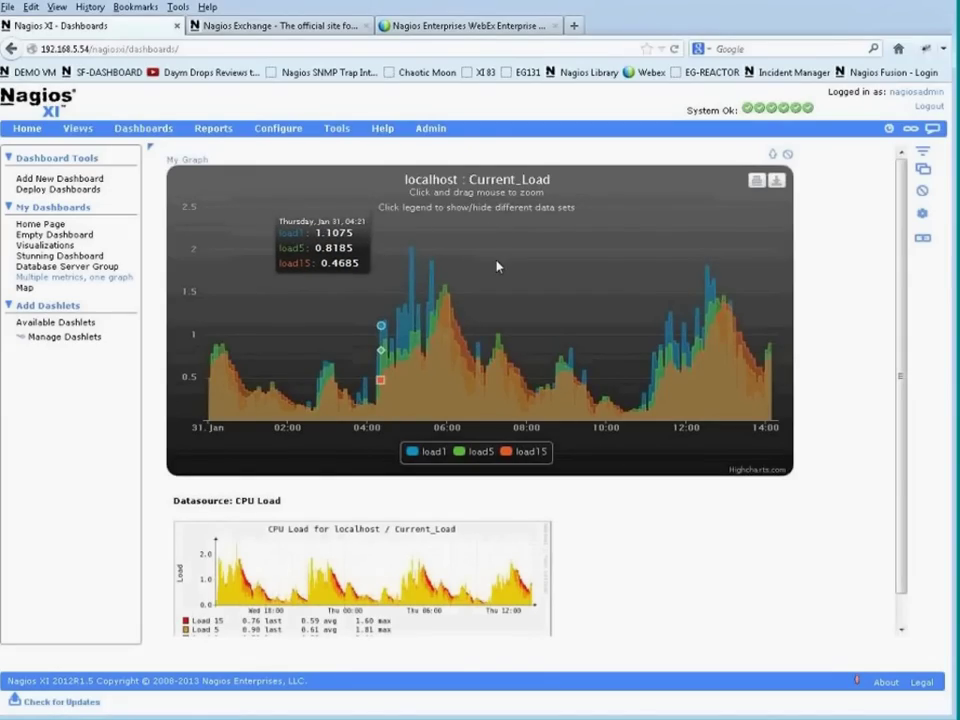
pyautogui.moveTo(498, 266); pyautogui.dragTo(500, 267)
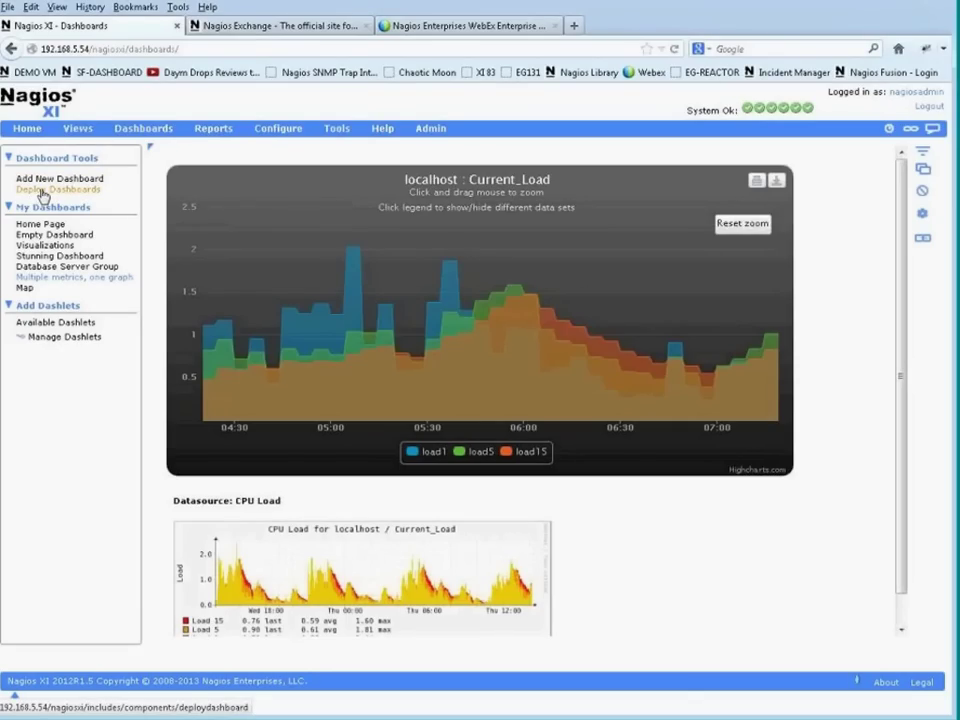
pyautogui.click(42, 190)
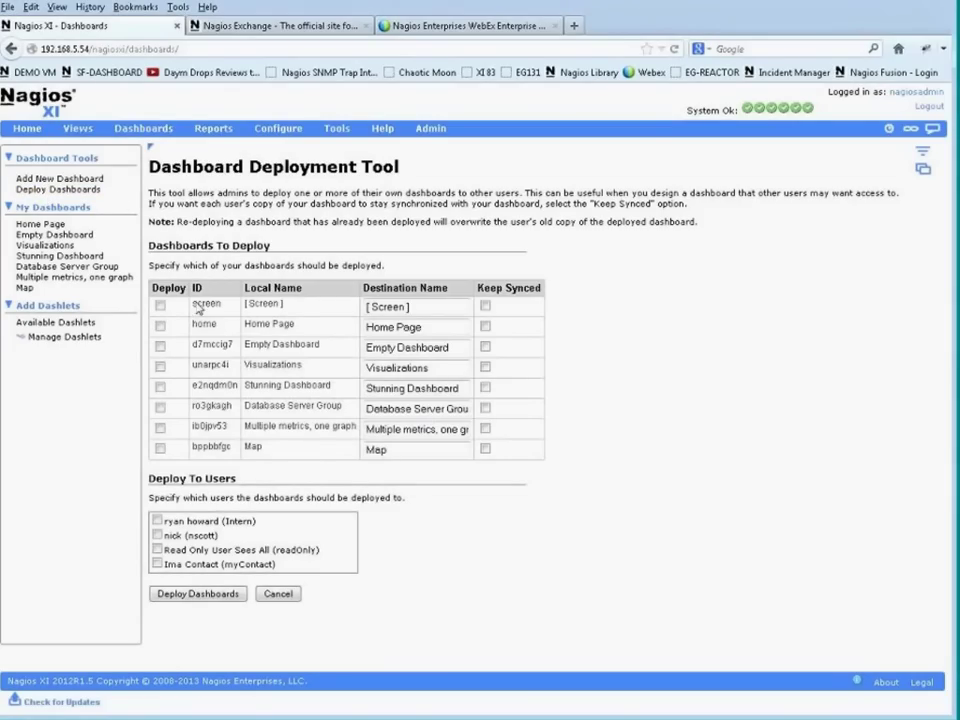
# Deploy the Database Server Group dashboard to two users, then go to Reports.
pyautogui.click(161, 408)
pyautogui.click(157, 520)
pyautogui.click(157, 535)
pyautogui.click(203, 600)
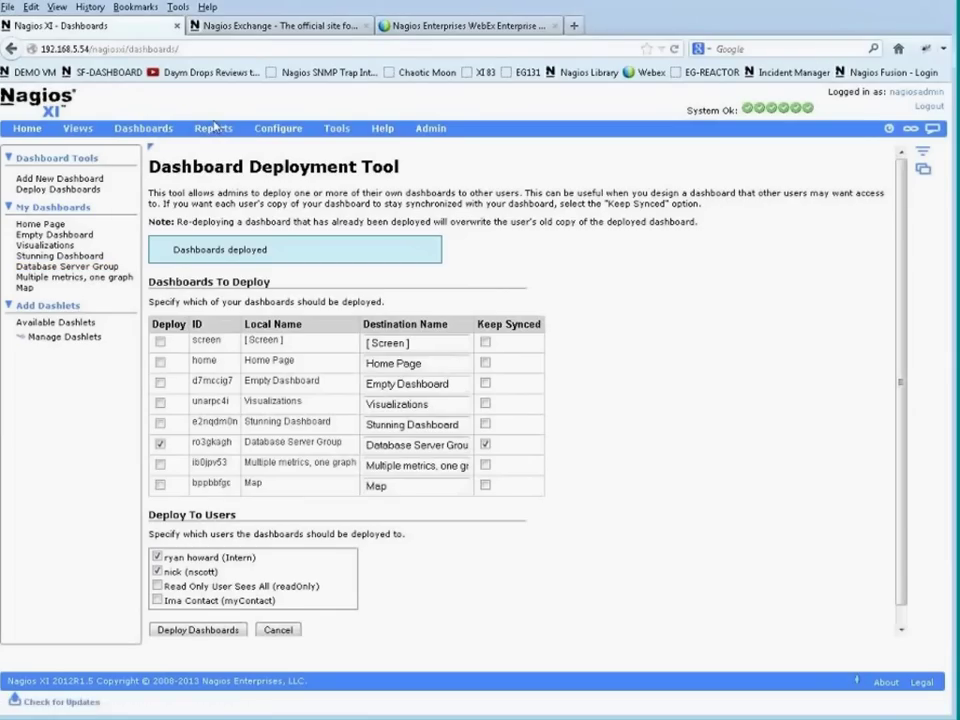
pyautogui.click(213, 129)
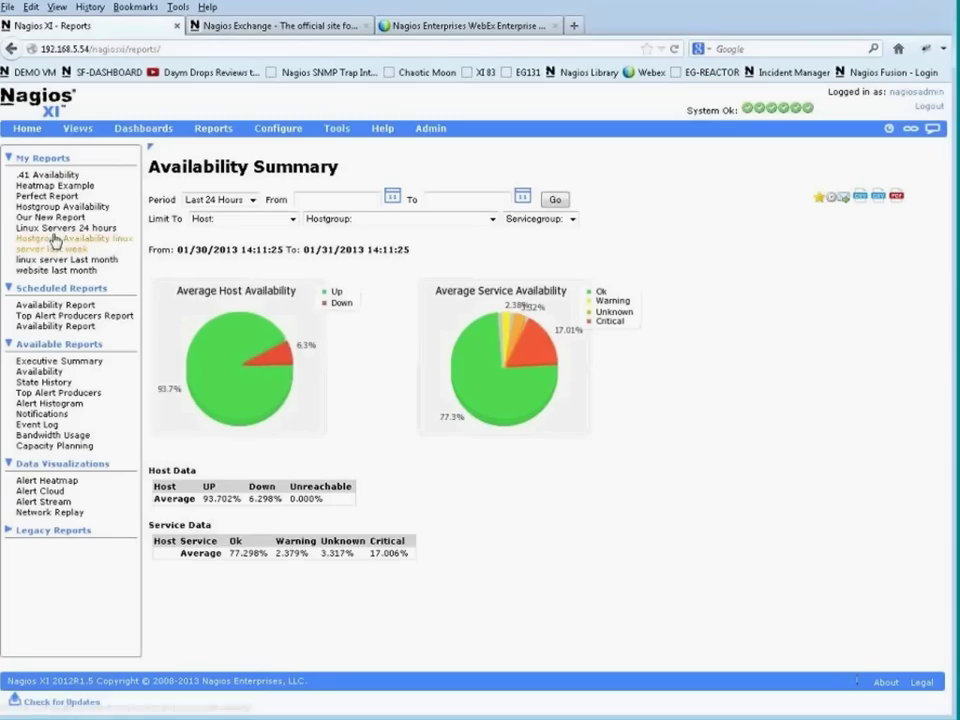
# Run the availability report for the linux-servers host group over Last Week.
pyautogui.click(207, 203)
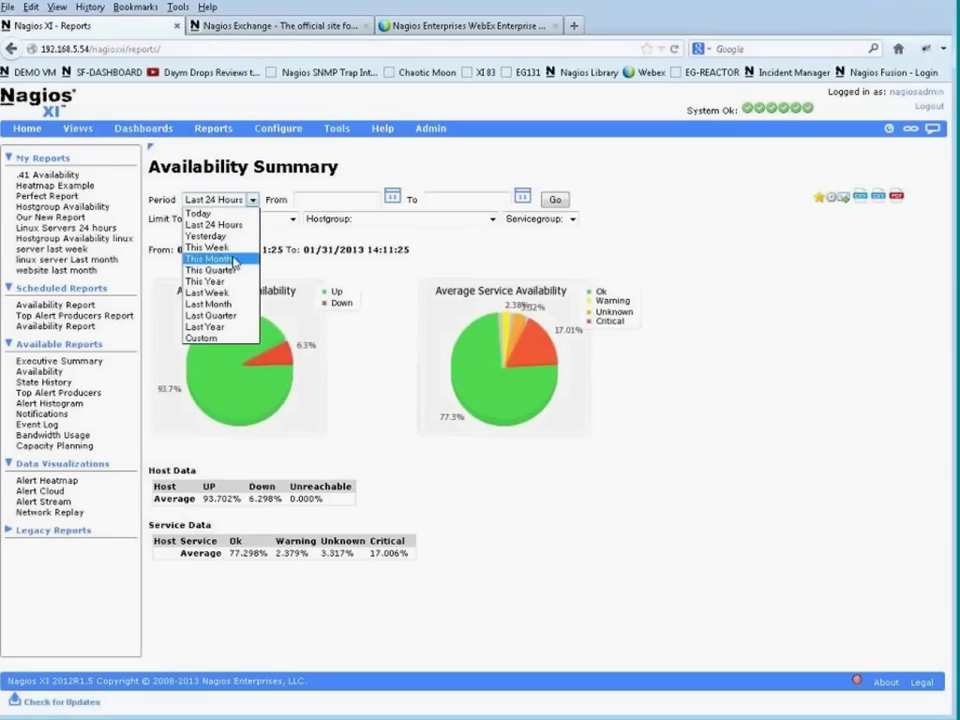
pyautogui.click(225, 292)
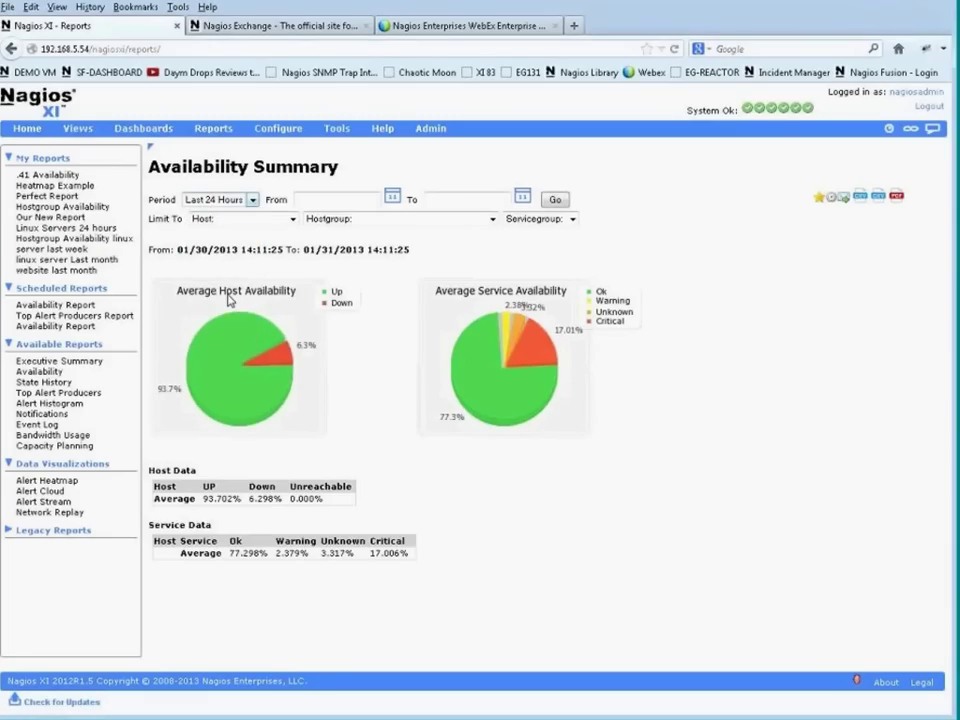
pyautogui.click(369, 218)
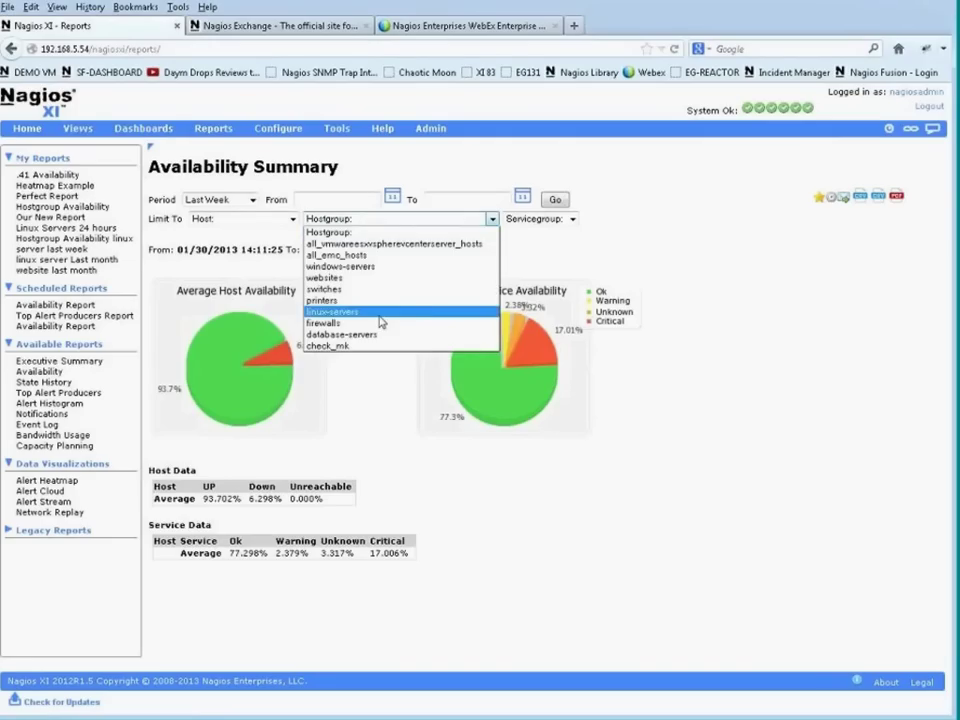
pyautogui.click(333, 311)
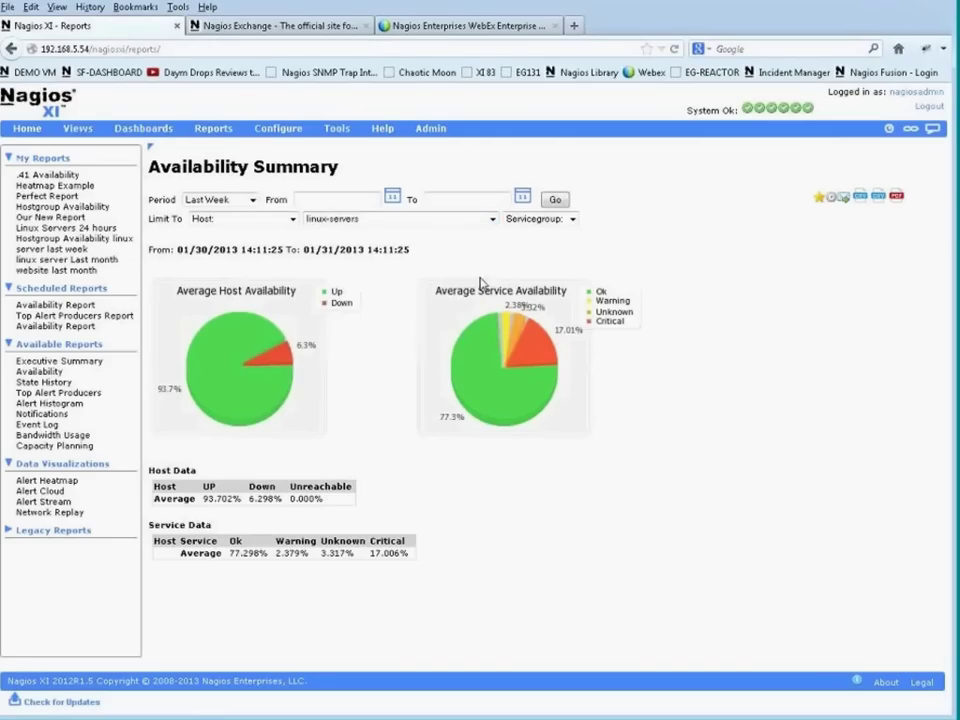
pyautogui.click(557, 200)
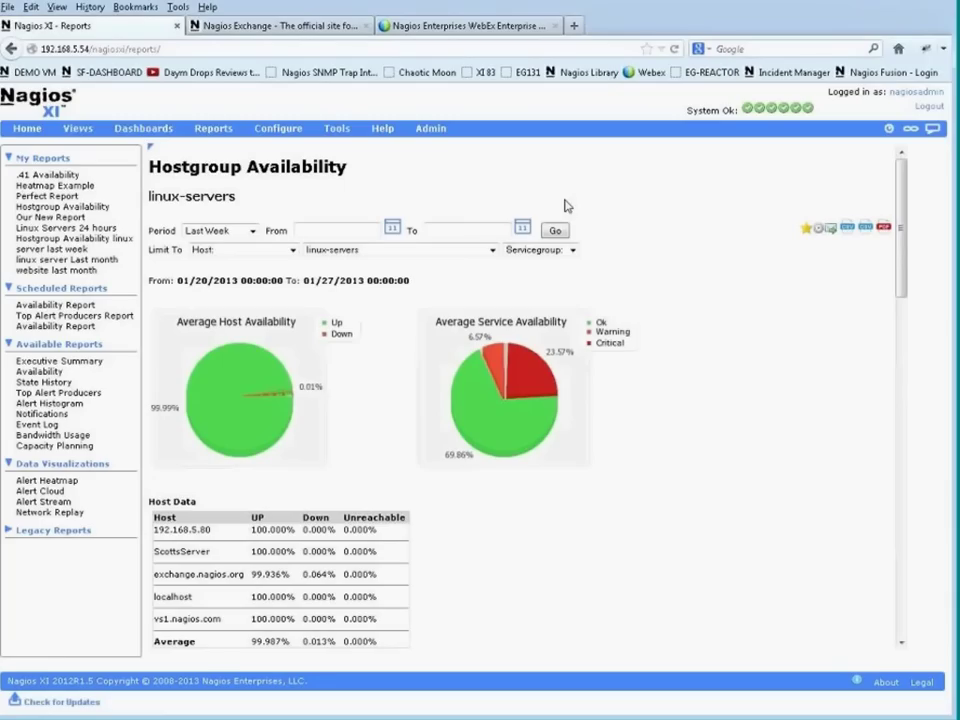
# Add the report to My Reports with the title 'Linux Server Last Week' and save it.
pyautogui.click(806, 232)
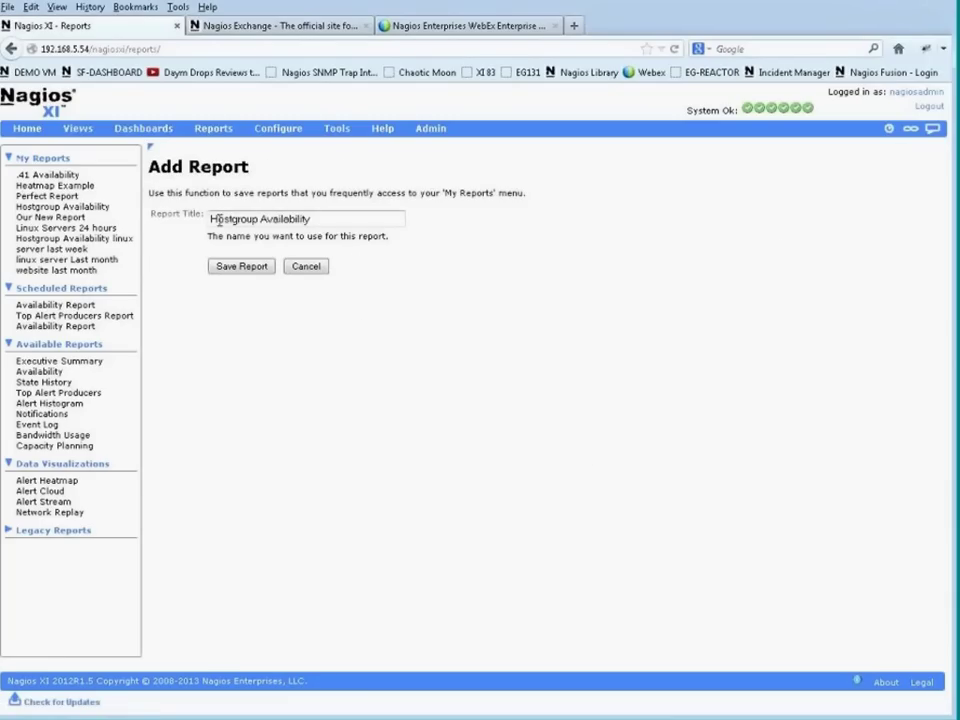
pyautogui.moveTo(258, 218); pyautogui.dragTo(155, 221)
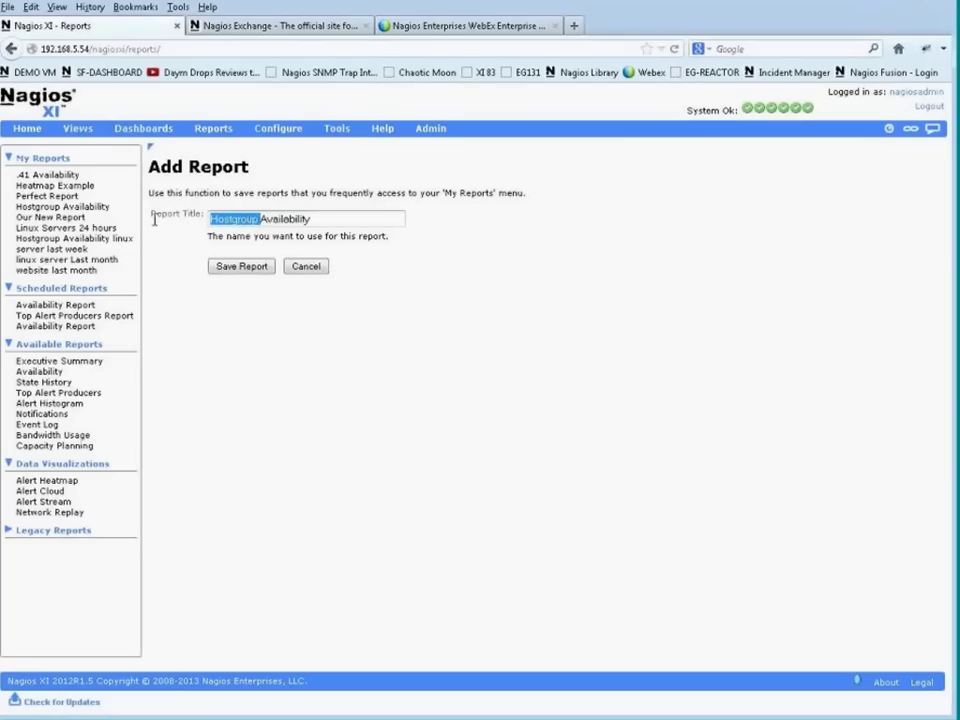
pyautogui.write('Linux')
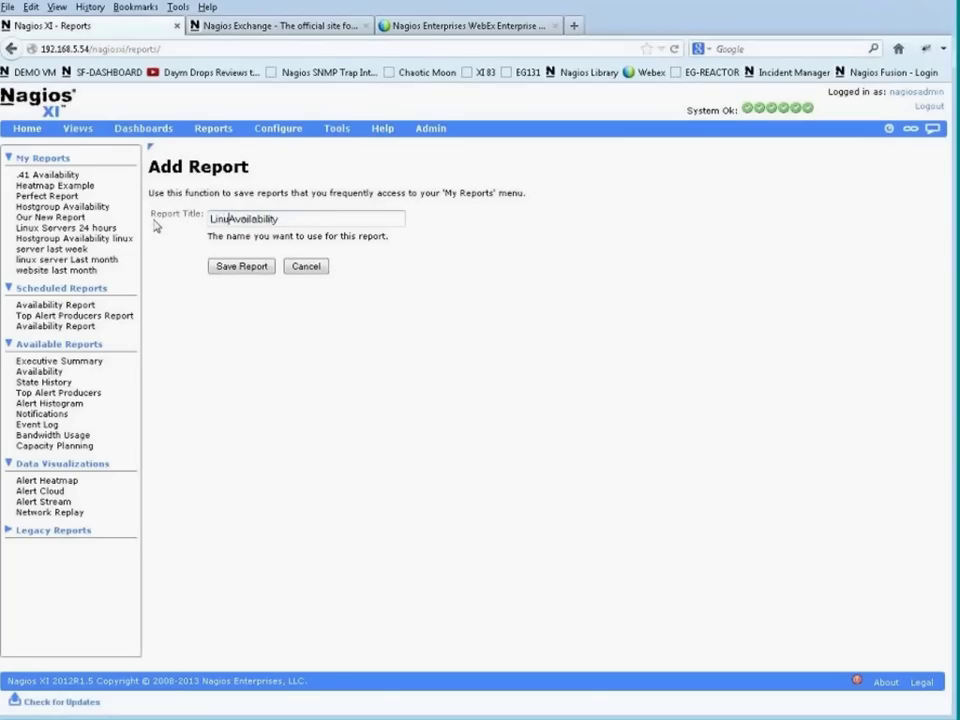
pyautogui.write(' Server L')
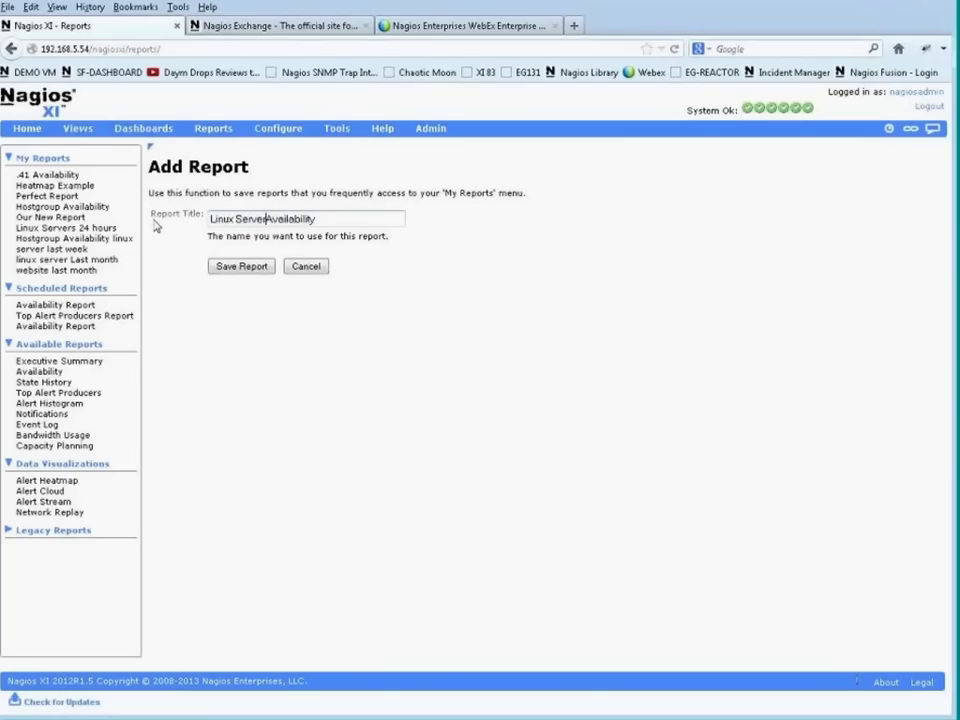
pyautogui.write('ast Week')
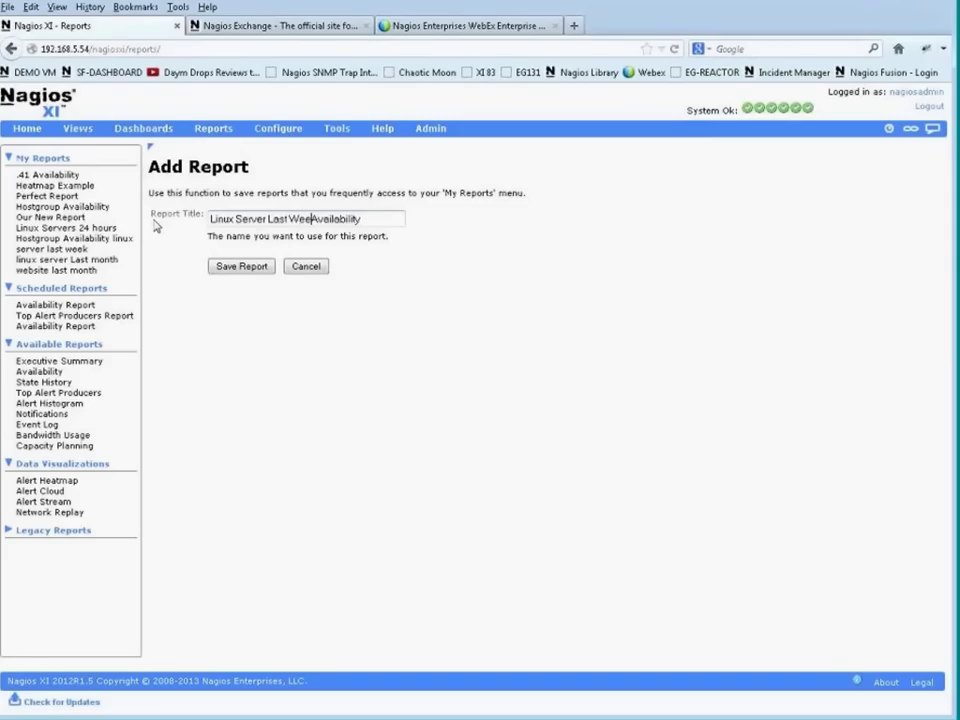
pyautogui.press('Delete')
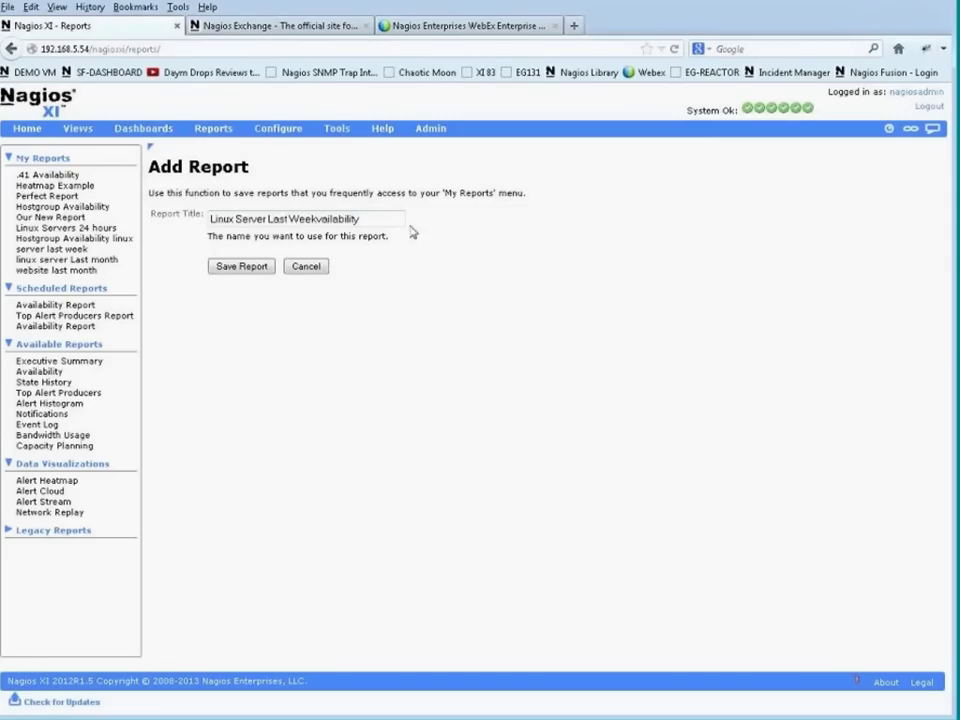
pyautogui.moveTo(390, 222); pyautogui.dragTo(318, 218)
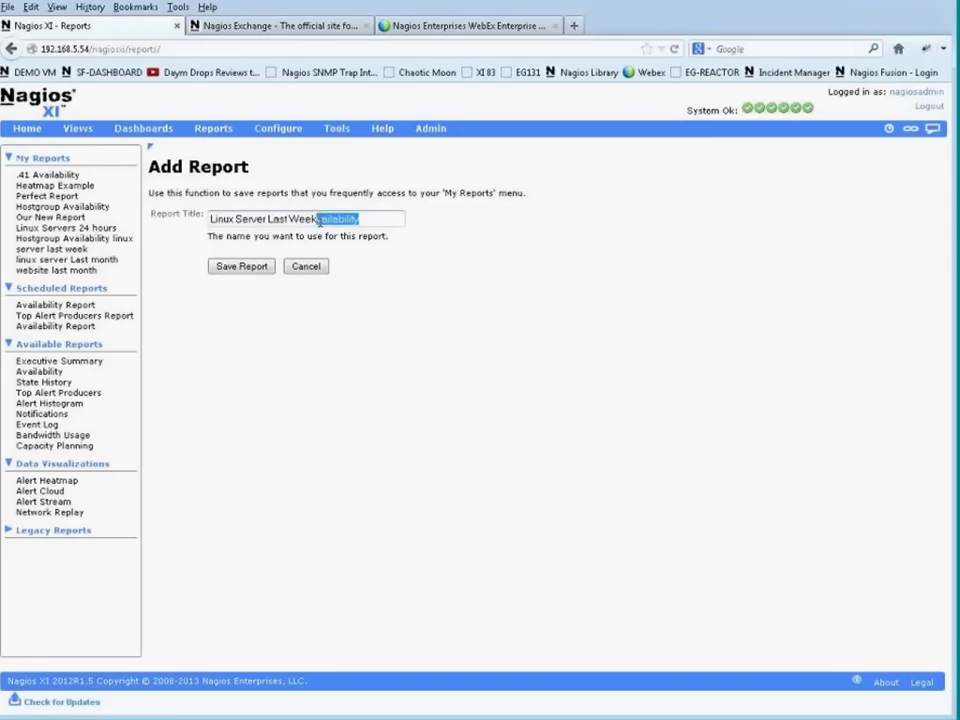
pyautogui.press('Delete')
pyautogui.click(242, 267)
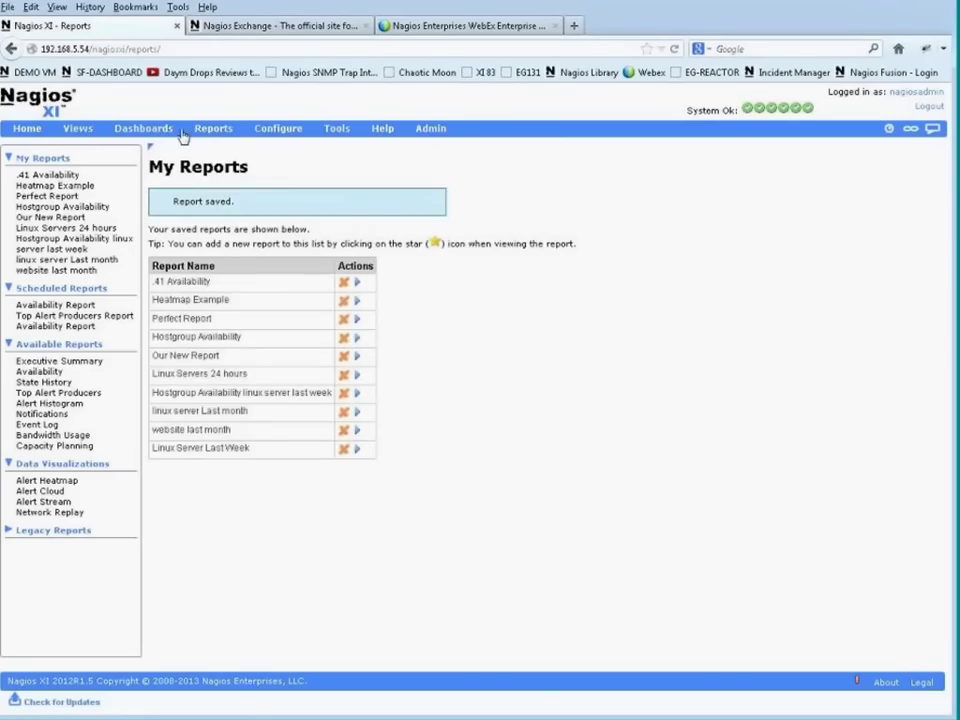
# From the Reports page, open the saved 'Linux Server Last Week' report under My Reports.
pyautogui.click(203, 128)
pyautogui.click(68, 281)
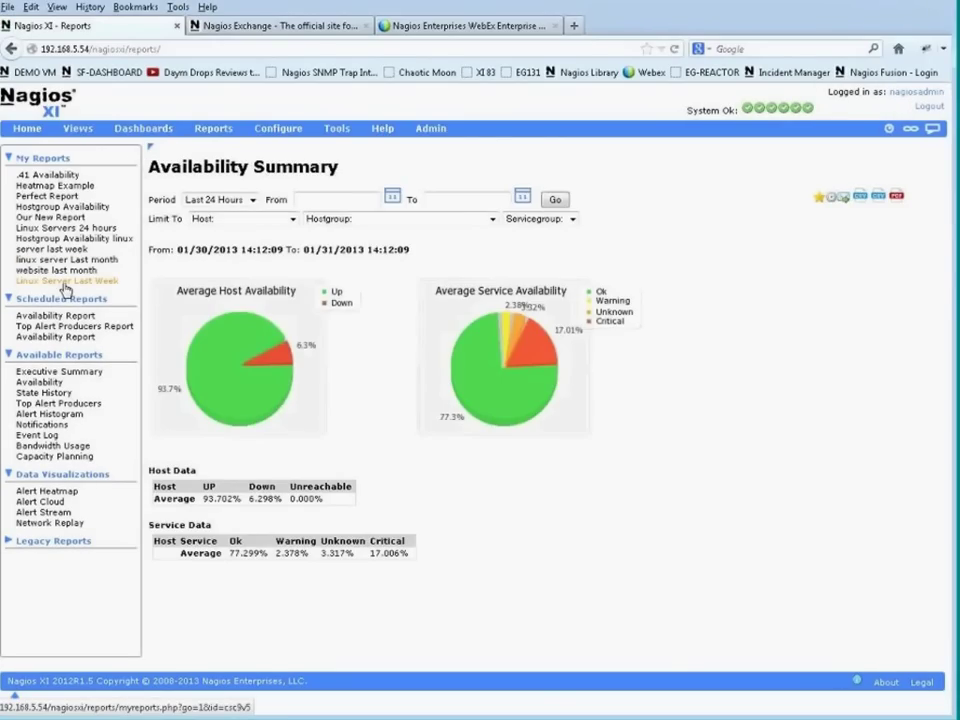
pyautogui.click(66, 289)
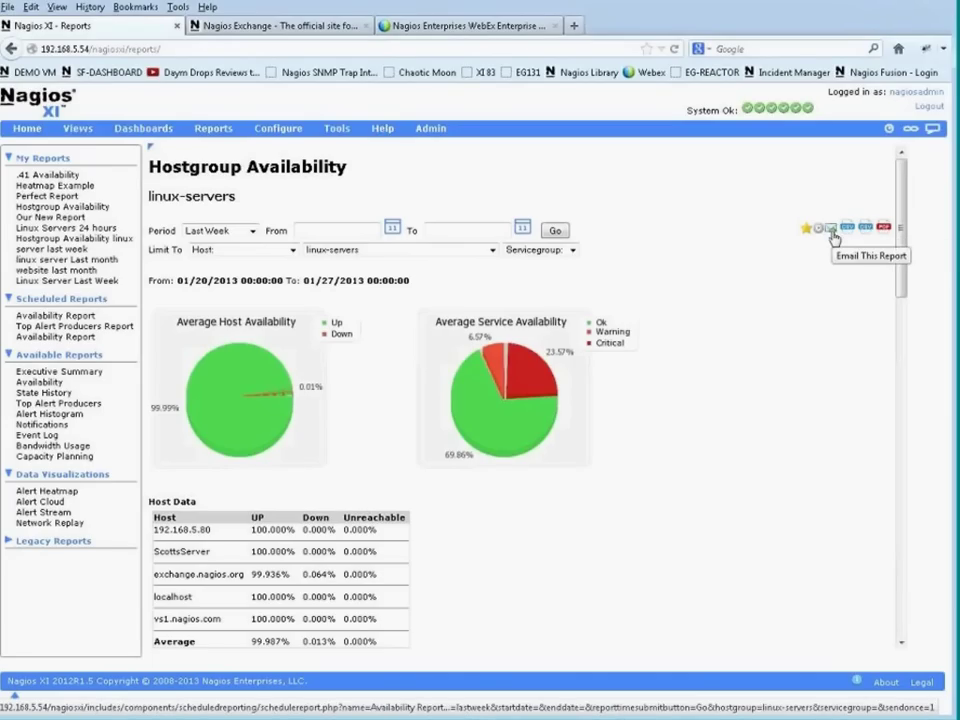
pyautogui.click(831, 231)
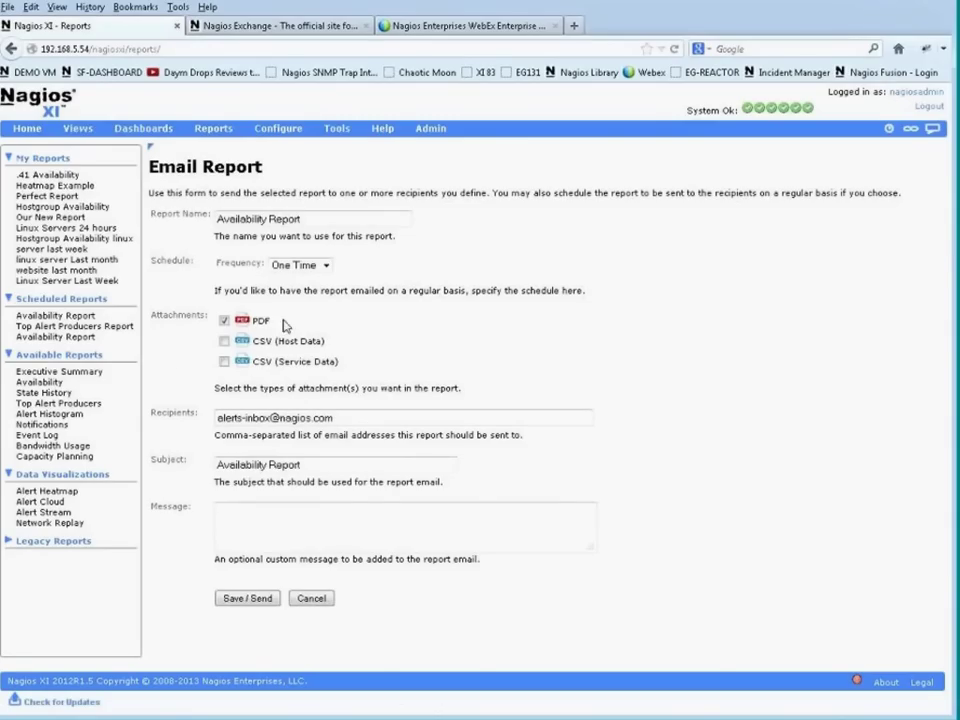
pyautogui.click(10, 50)
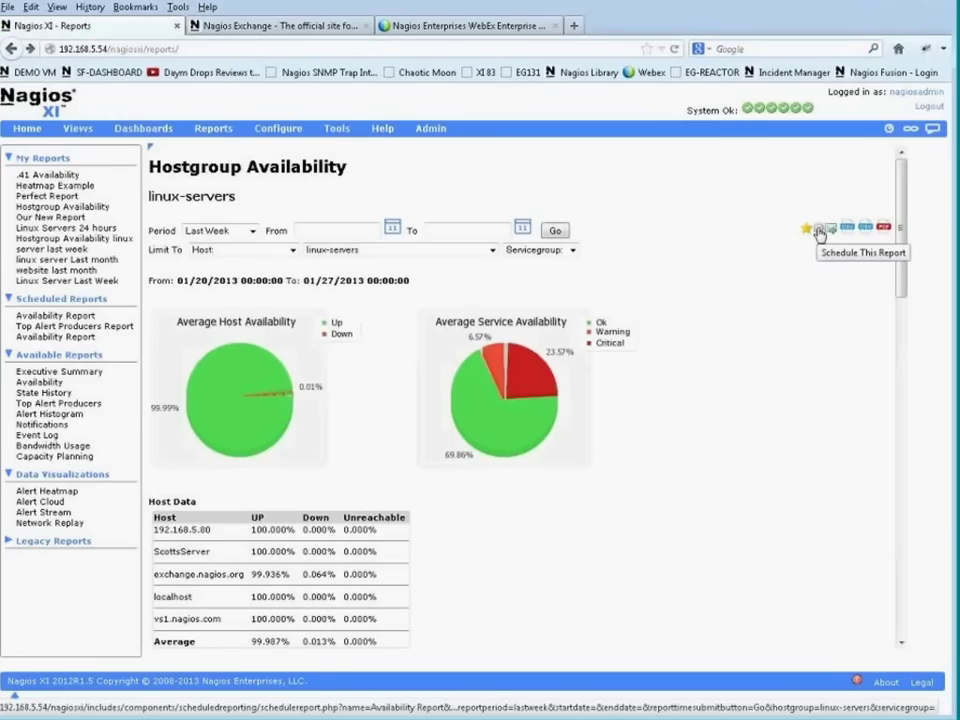
# Schedule the report to be emailed weekly as a PDF on Mondays at 09:00 AM.
pyautogui.click(818, 230)
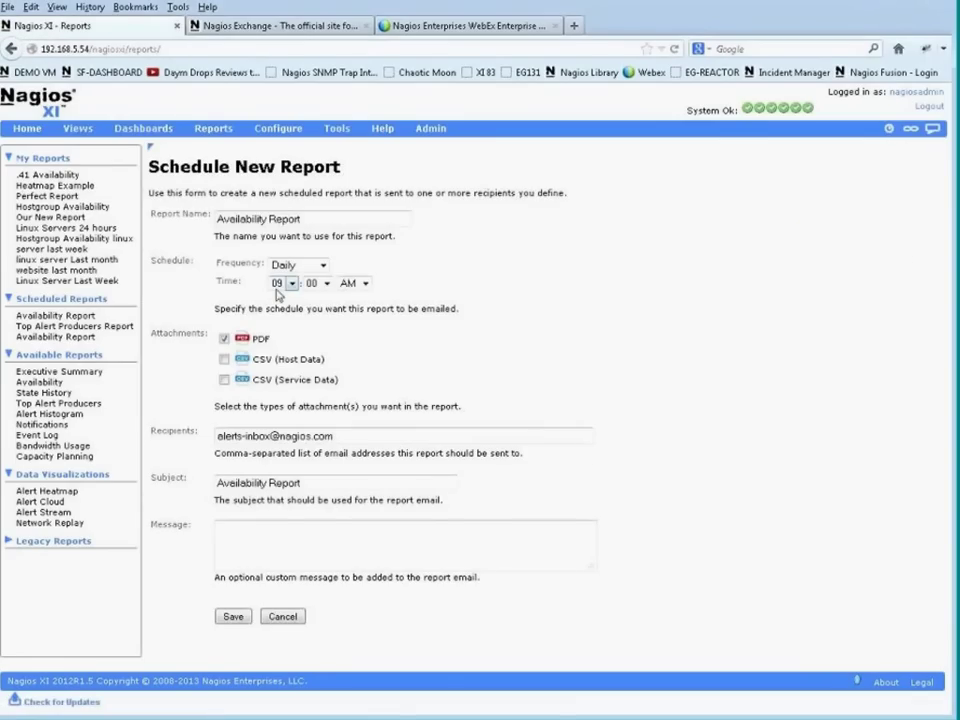
pyautogui.click(294, 268)
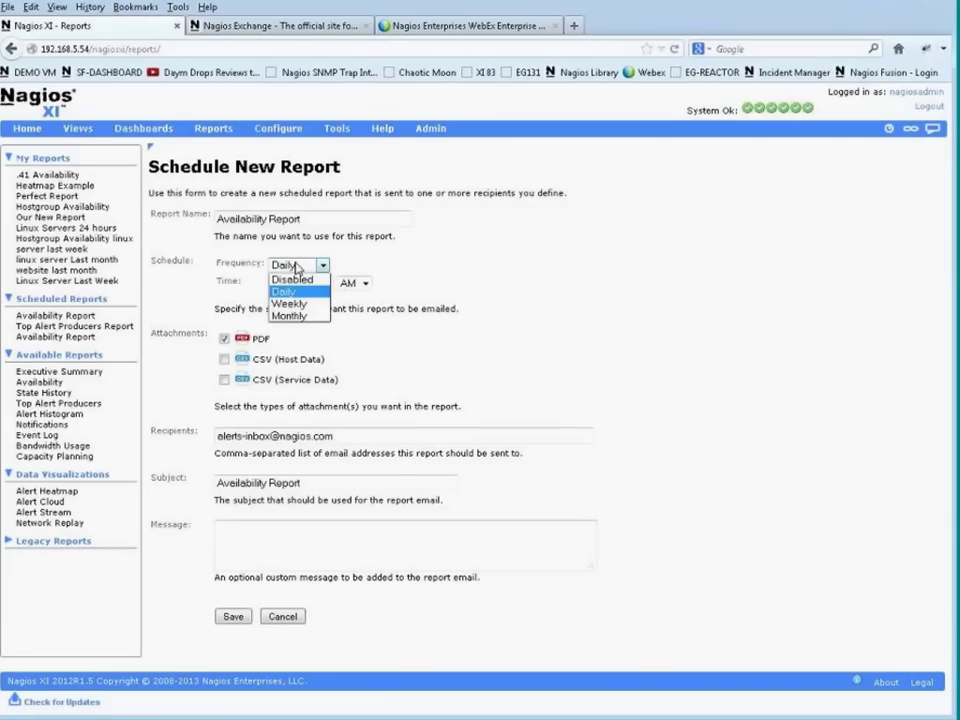
pyautogui.click(293, 316)
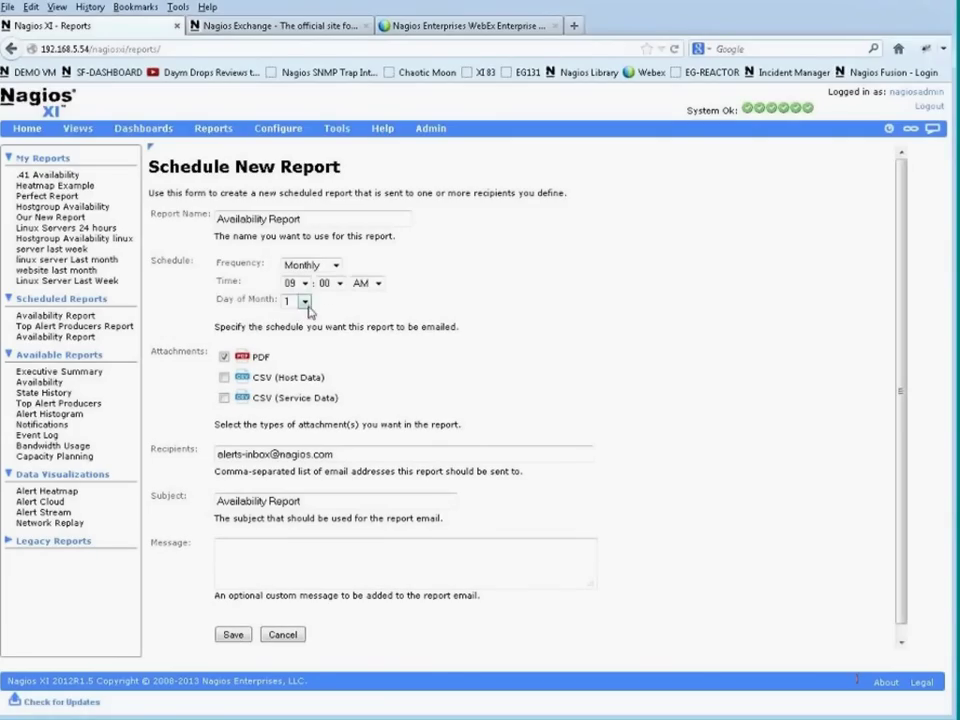
pyautogui.click(314, 267)
pyautogui.click(318, 303)
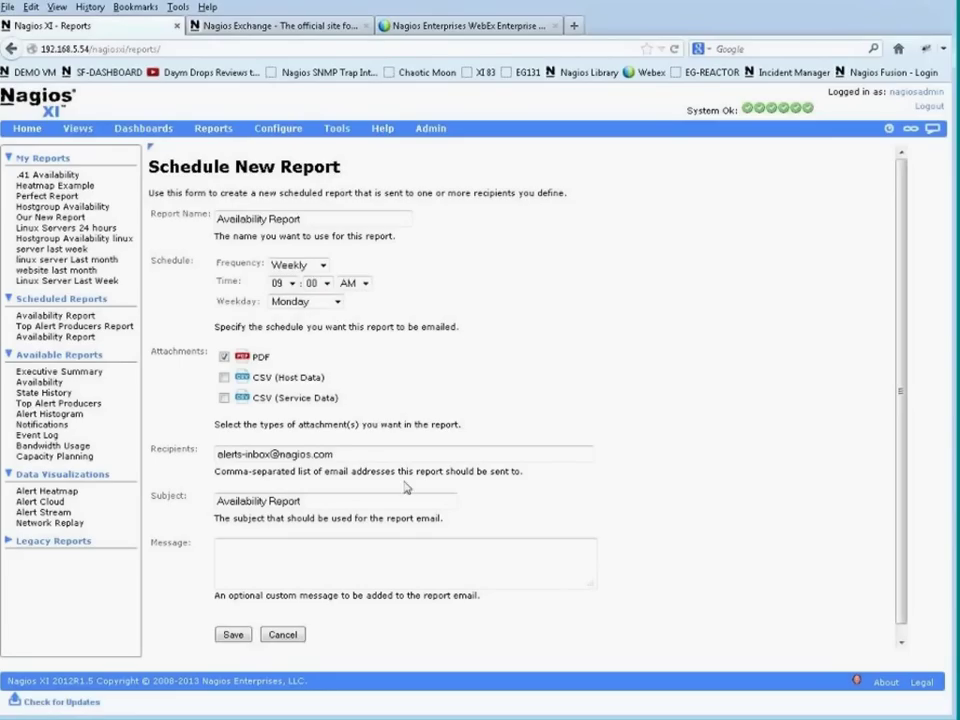
pyautogui.click(386, 454)
pyautogui.click(237, 642)
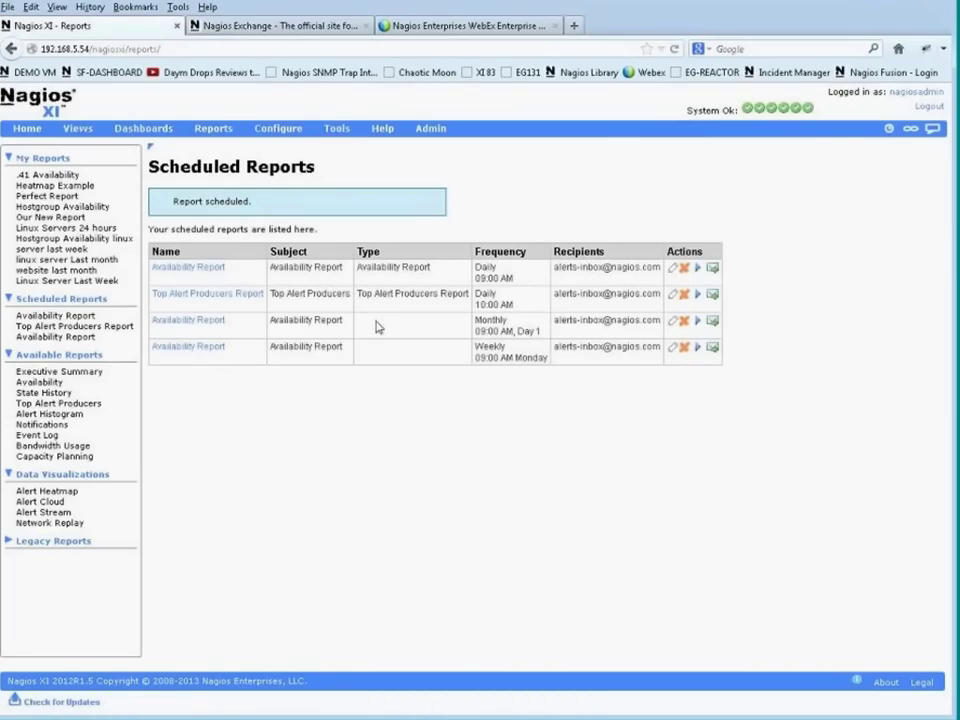
# View the new weekly scheduled report's output, then open the Executive Summary report.
pyautogui.moveTo(238, 348); pyautogui.dragTo(150, 348)
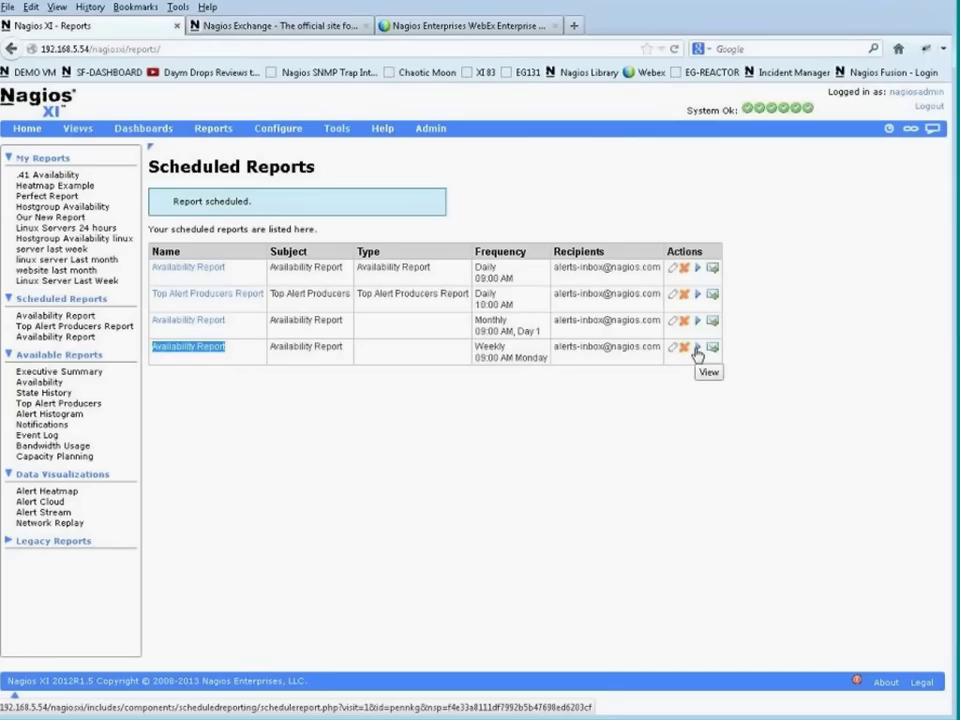
pyautogui.click(697, 350)
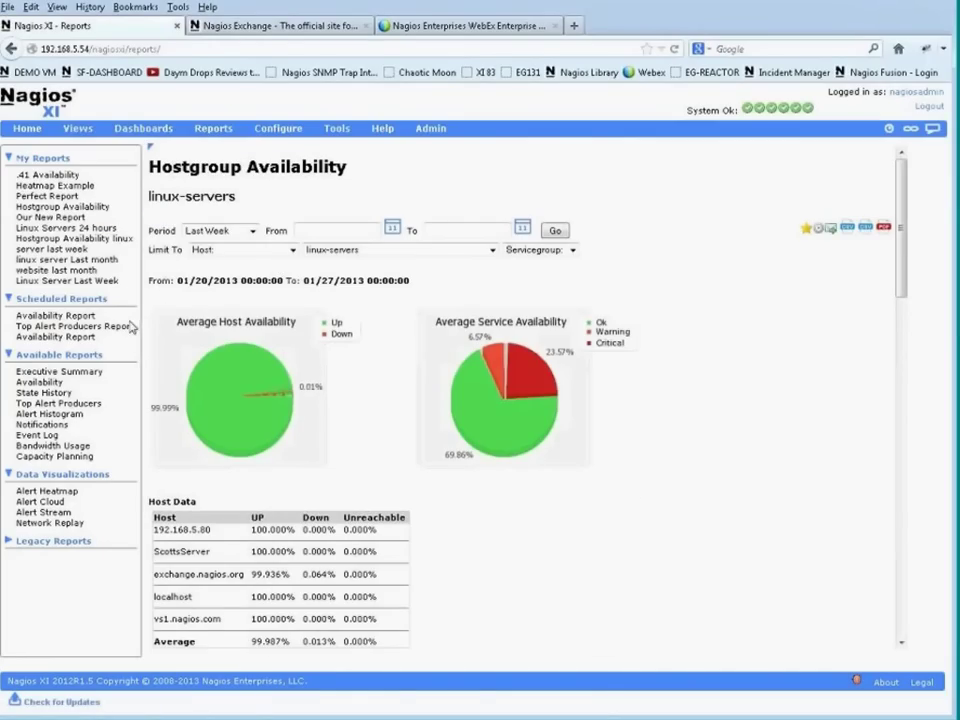
pyautogui.click(36, 372)
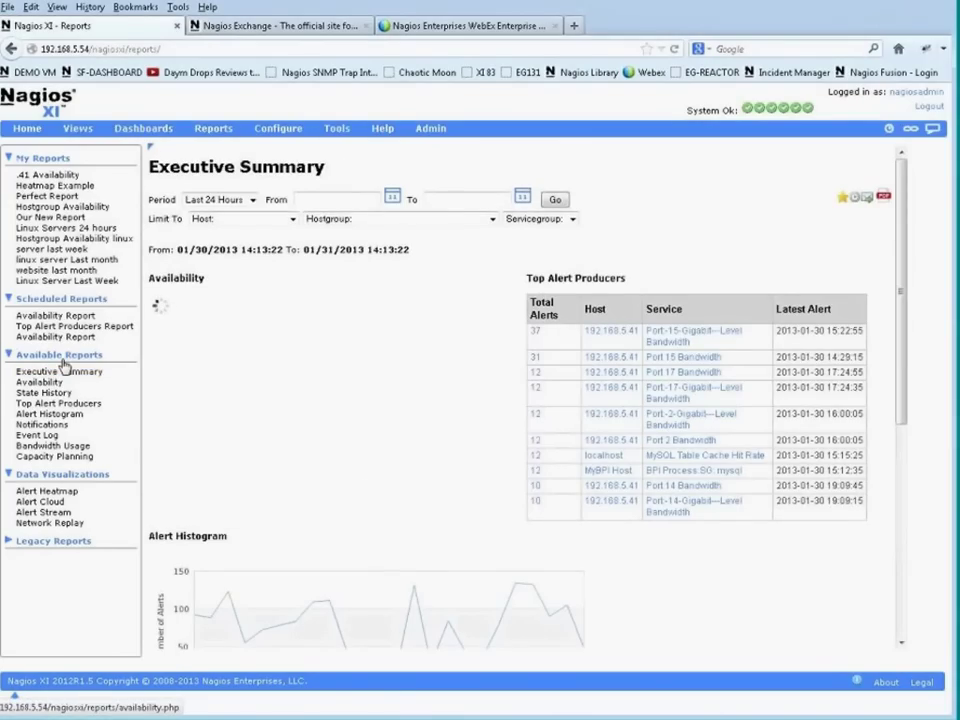
# Scroll through the Executive Summary report's contents.
pyautogui.moveTo(903, 210); pyautogui.dragTo(904, 273)
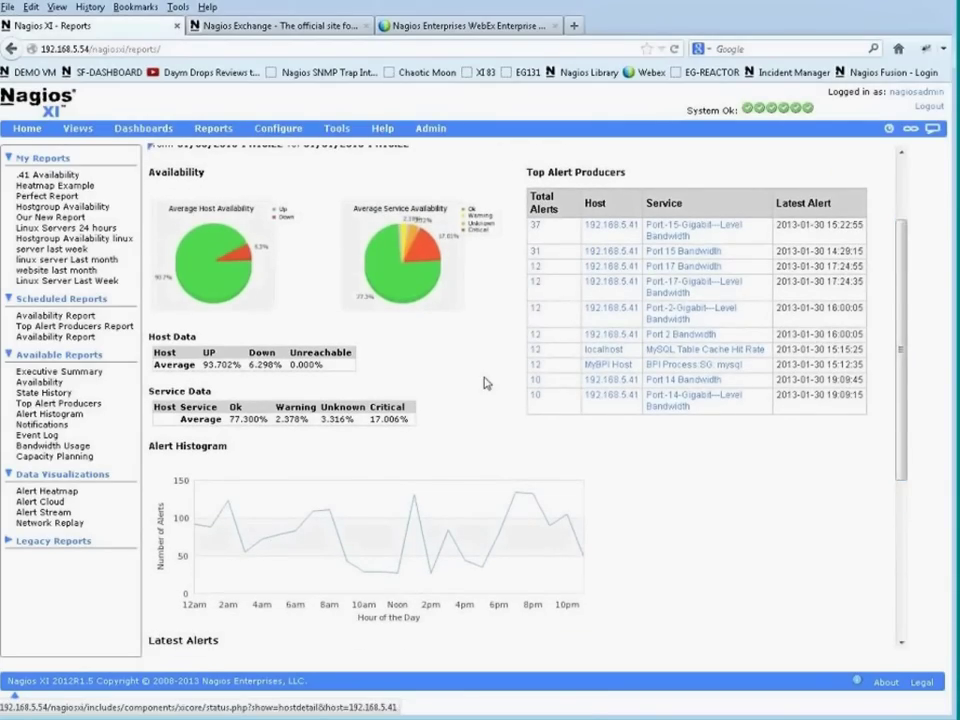
pyautogui.scroll(-3, 370, 365)
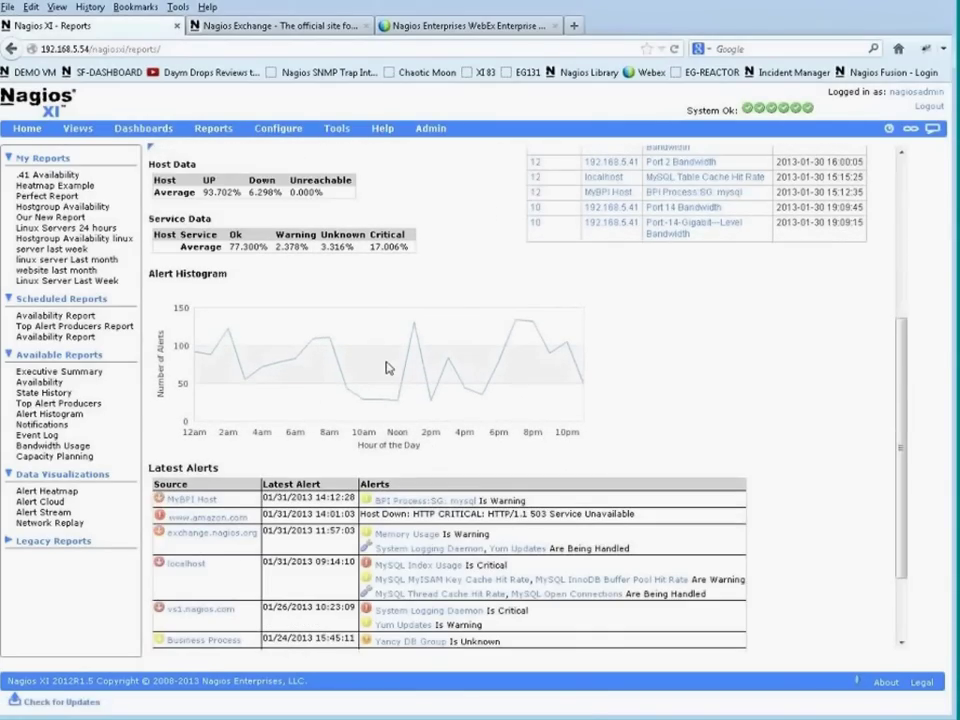
pyautogui.scroll(3, 389, 368)
pyautogui.scroll(2, 388, 368)
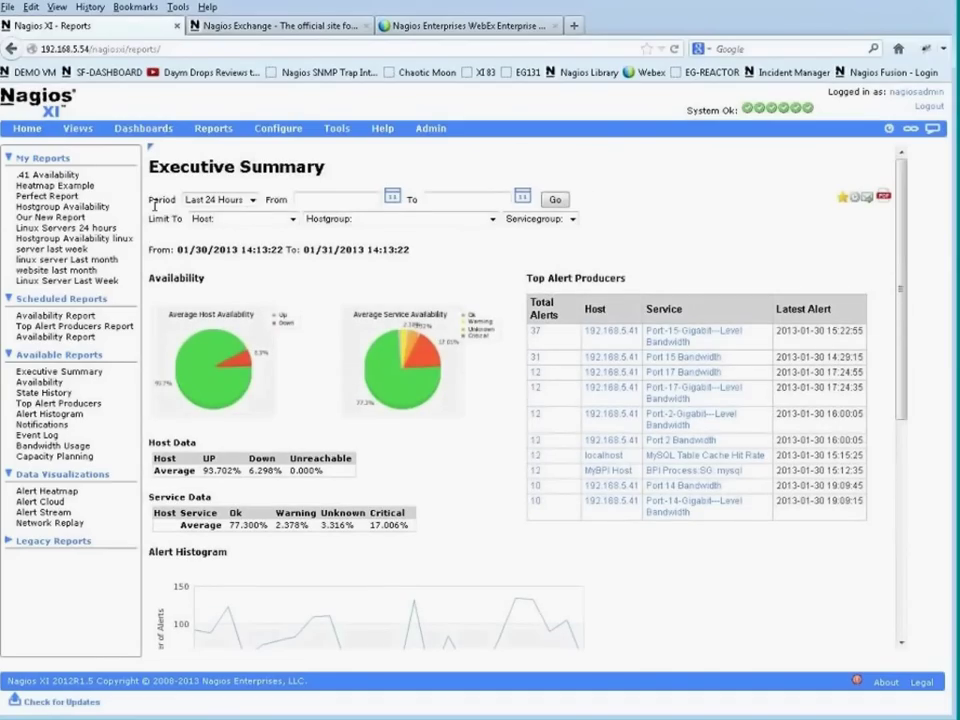
# Set the Executive Summary period to Custom, then switch to the Availability Summary report.
pyautogui.moveTo(150, 197); pyautogui.dragTo(254, 204)
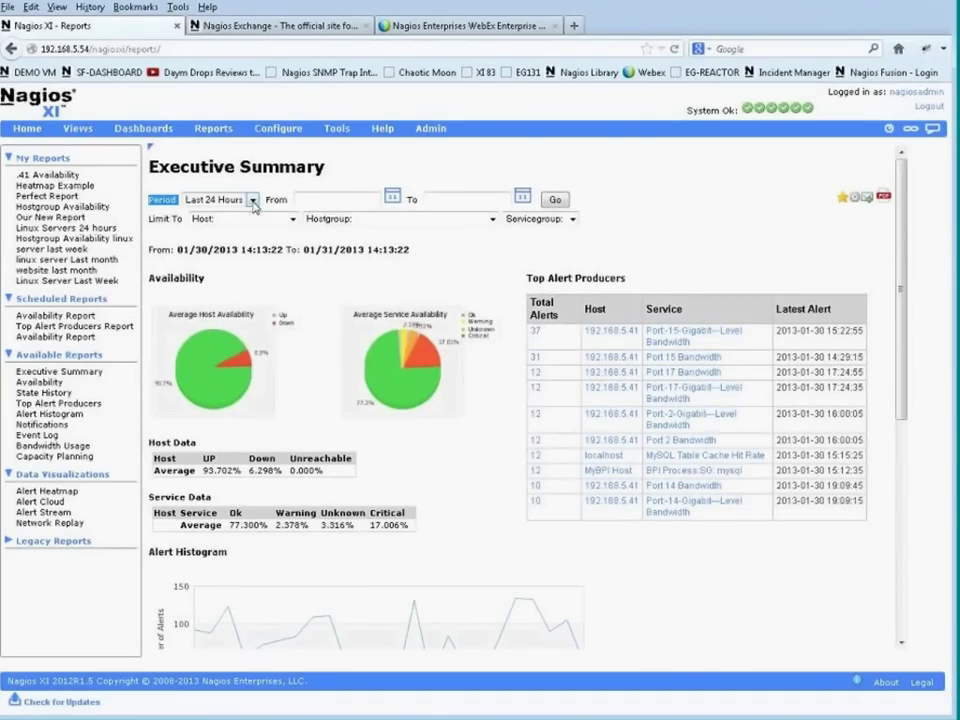
pyautogui.click(253, 200)
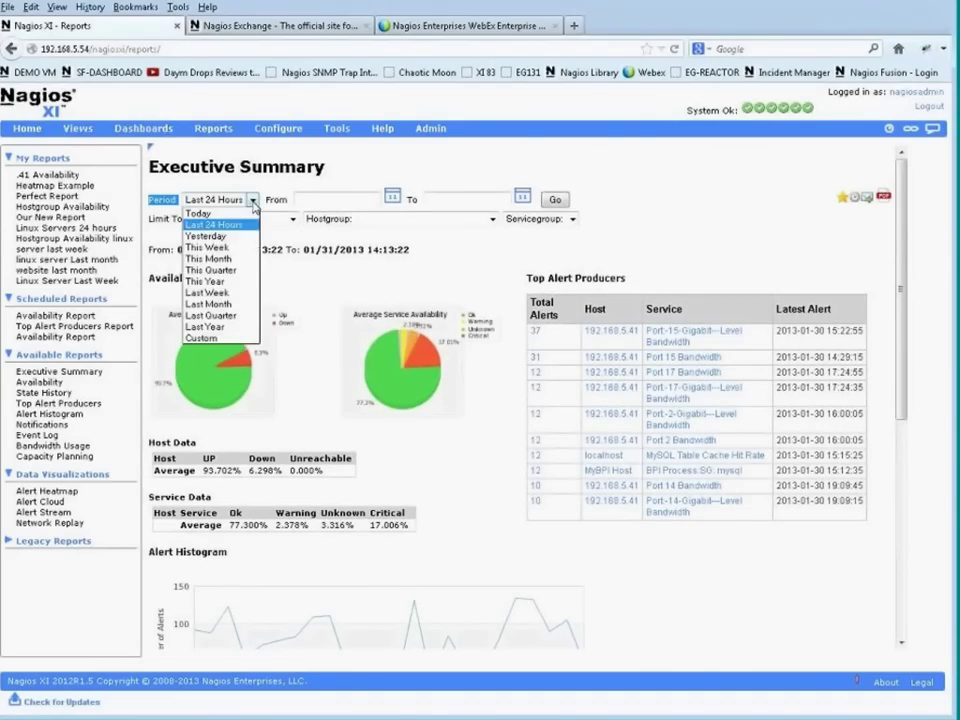
pyautogui.click(229, 340)
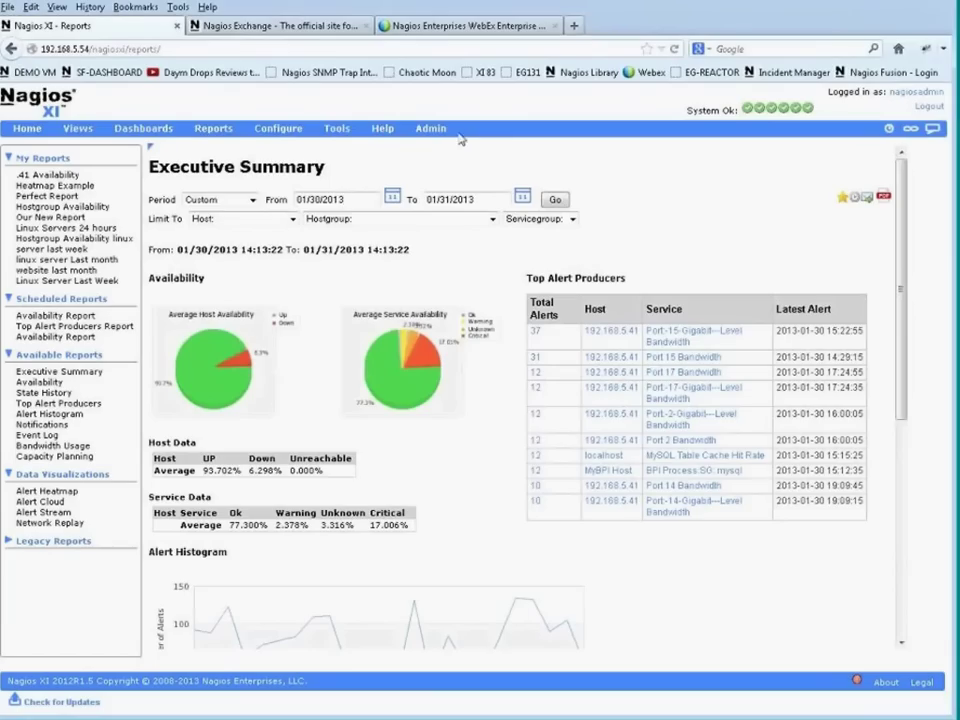
pyautogui.click(31, 384)
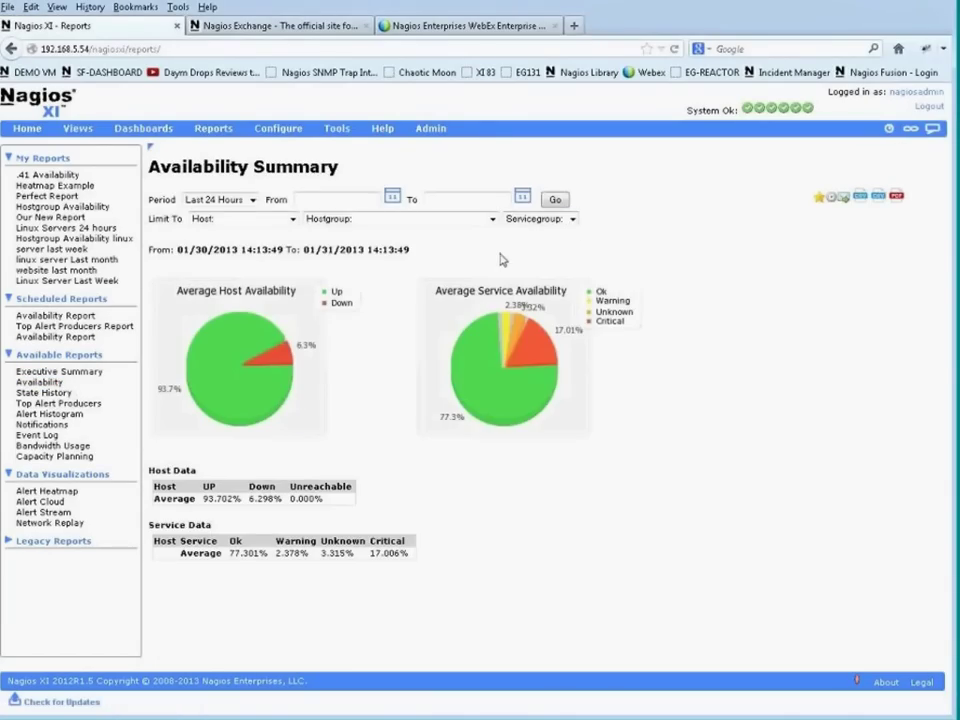
# Run the availability report limited to the linux-servers hostgroup.
pyautogui.click(220, 224)
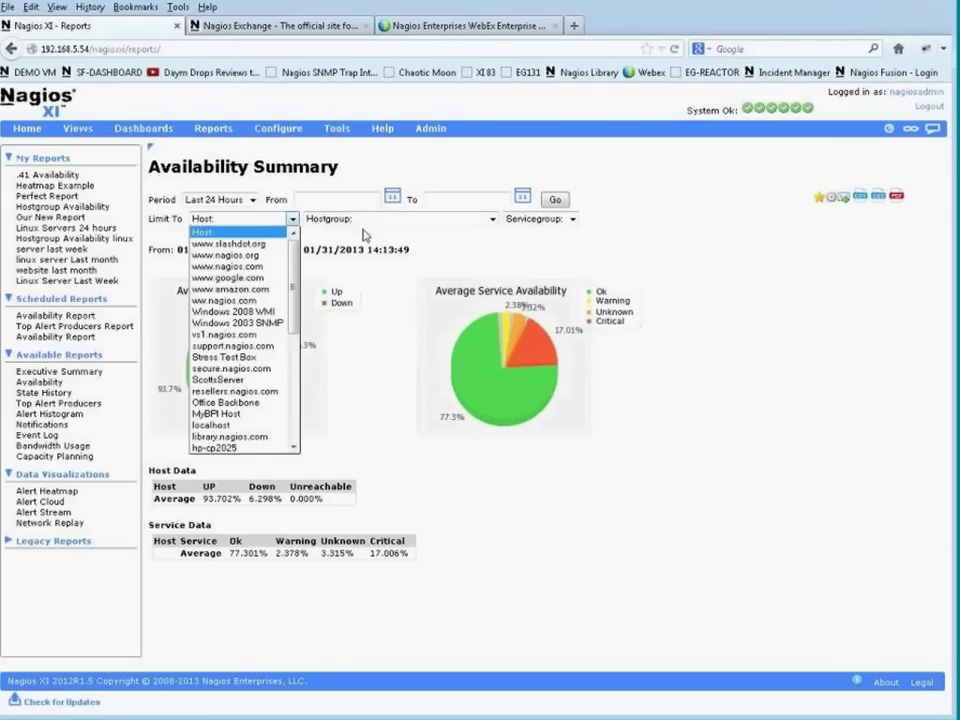
pyautogui.click(350, 215)
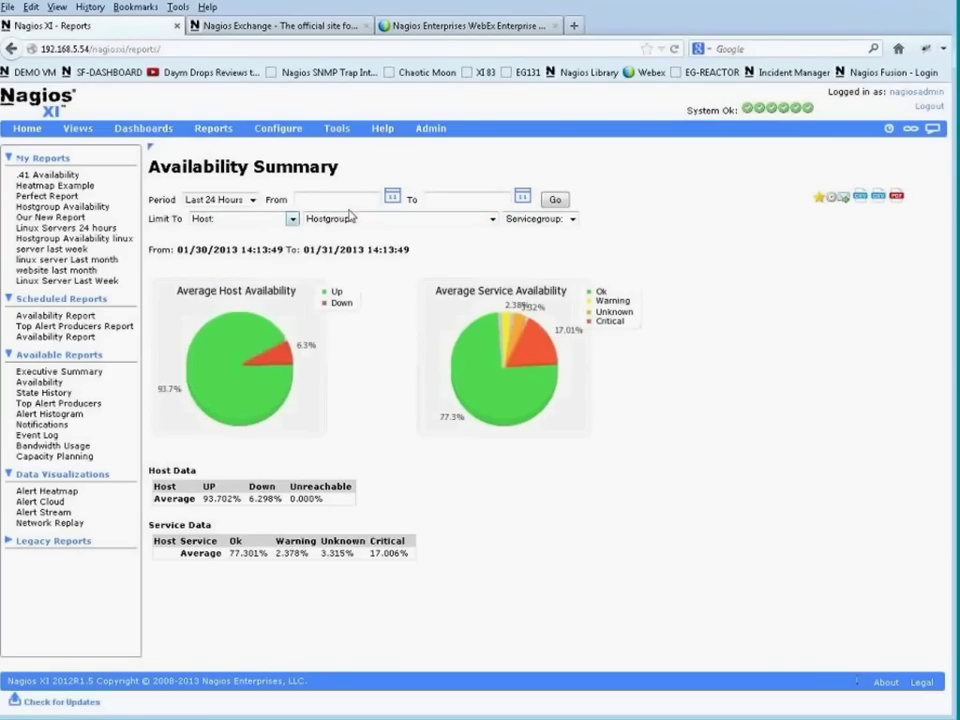
pyautogui.click(350, 217)
pyautogui.click(385, 313)
pyautogui.click(554, 199)
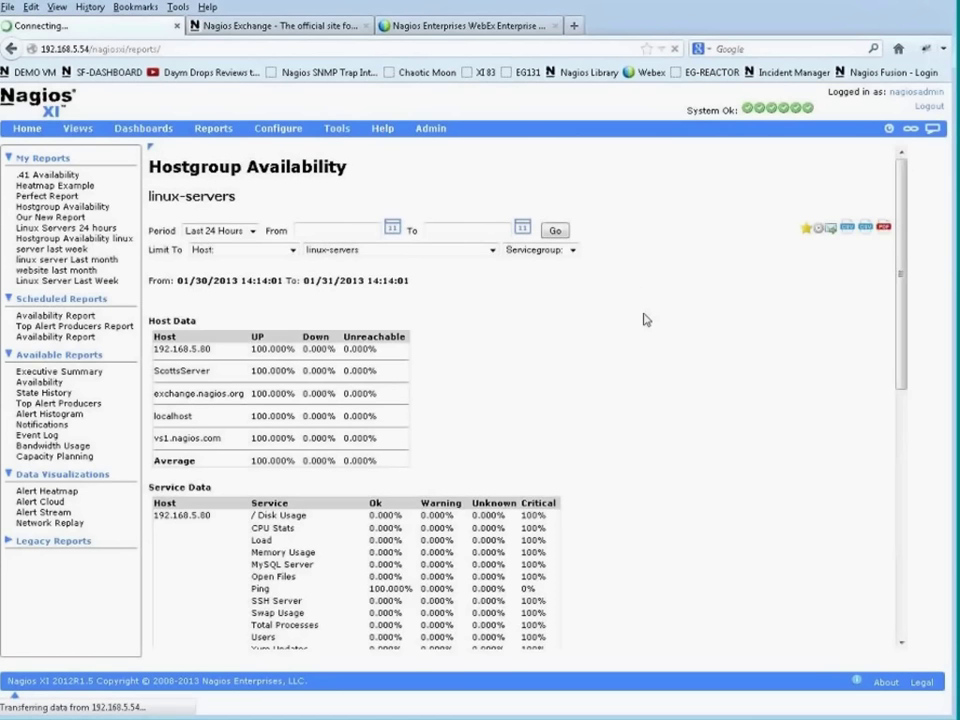
# Scroll through the Service Data table, highlighting host 192.168.5.80.
pyautogui.scroll(-3, 640, 315)
pyautogui.scroll(-5, 426, 400)
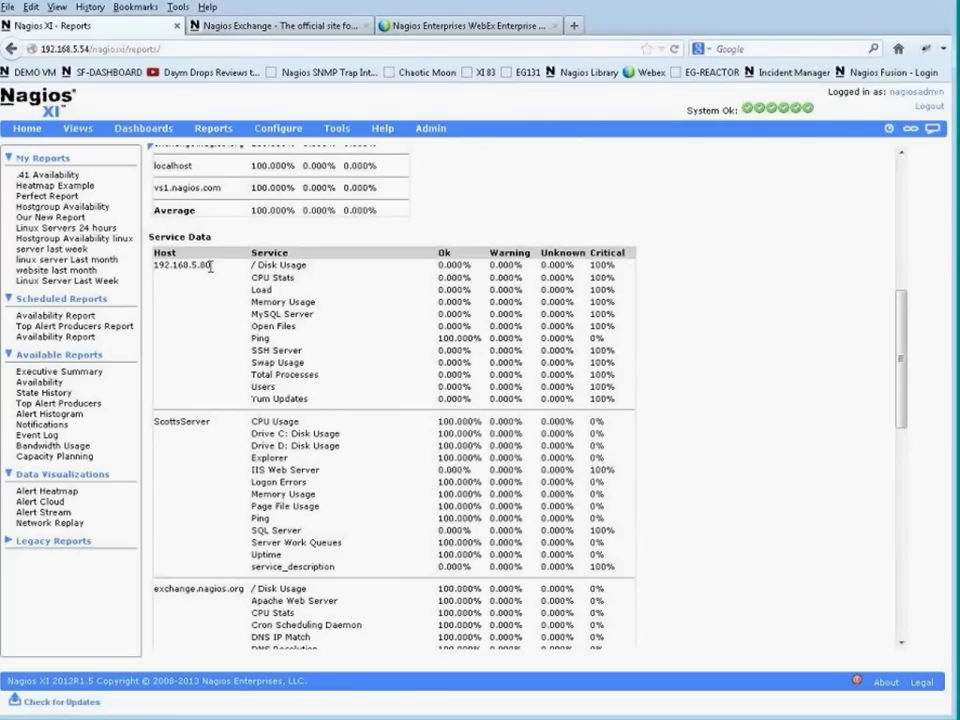
pyautogui.moveTo(211, 265); pyautogui.dragTo(151, 276)
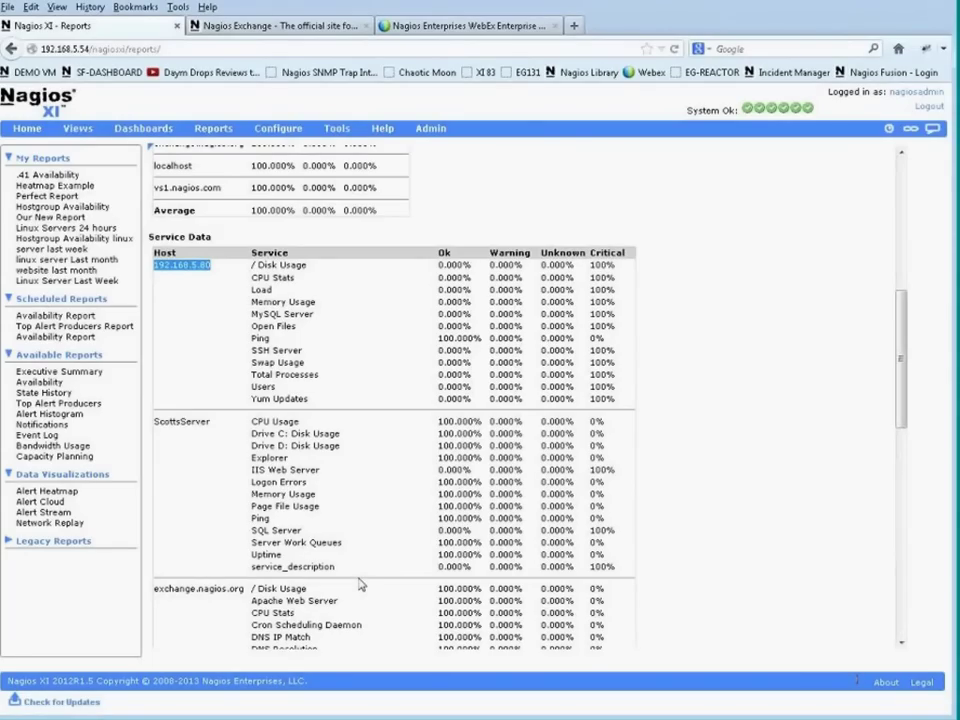
pyautogui.scroll(-2, 602, 204)
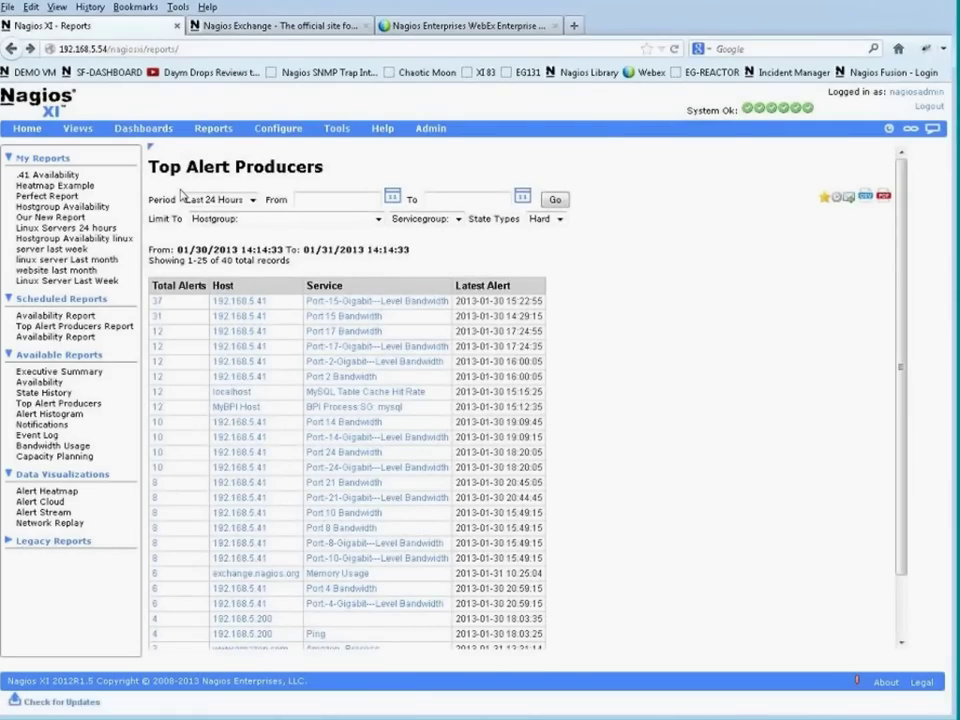
# View the State History report, then switch to the Alert Histogram report.
pyautogui.click(43, 396)
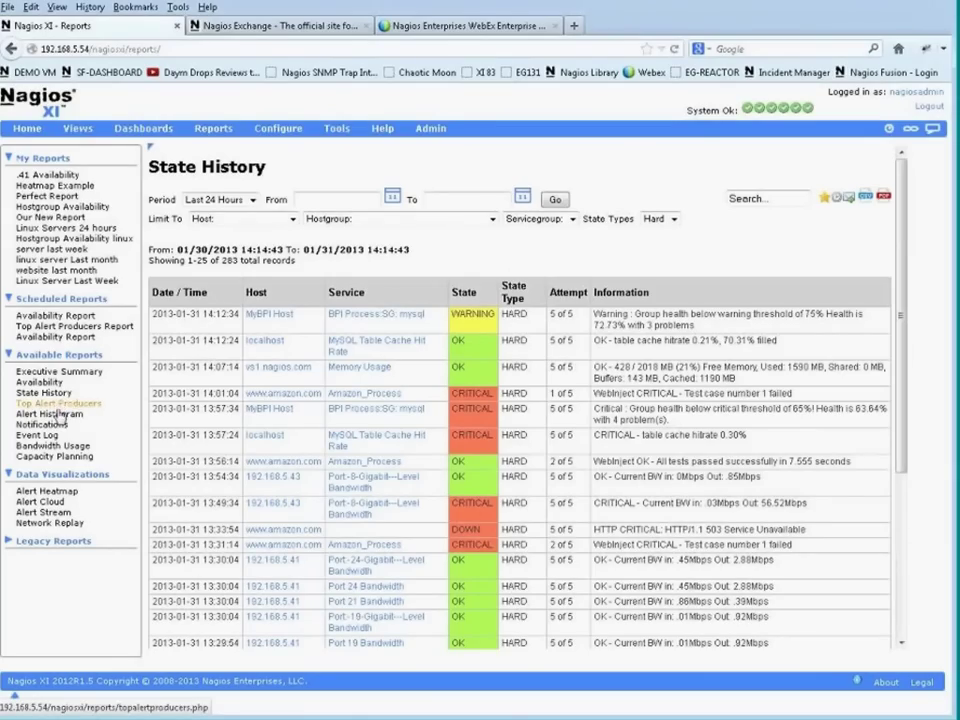
pyautogui.click(60, 414)
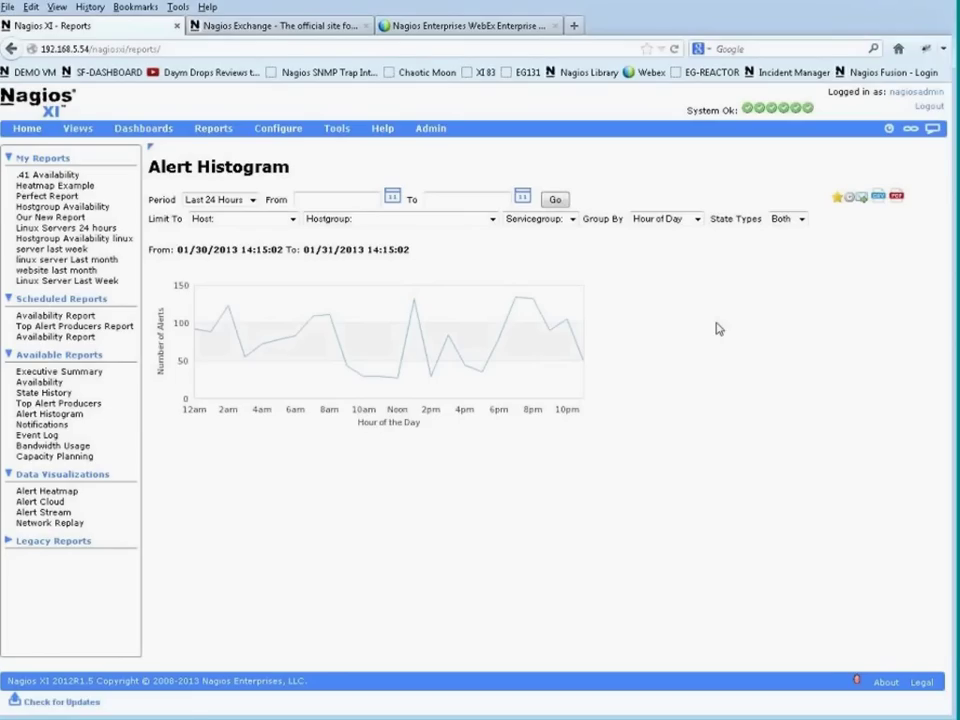
# Open the Notifications report from the Available Reports list.
pyautogui.click(45, 426)
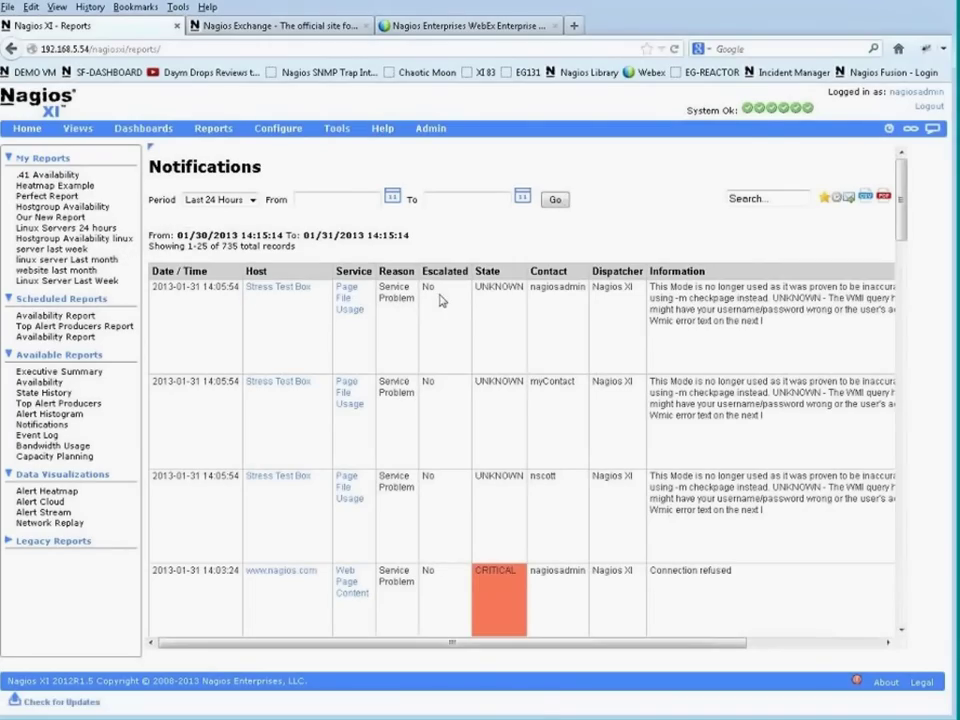
# Highlight the first three notifications' contacts and the Nagios XI dispatcher, then open Event Log.
pyautogui.doubleClick(537, 290)
pyautogui.doubleClick(562, 383)
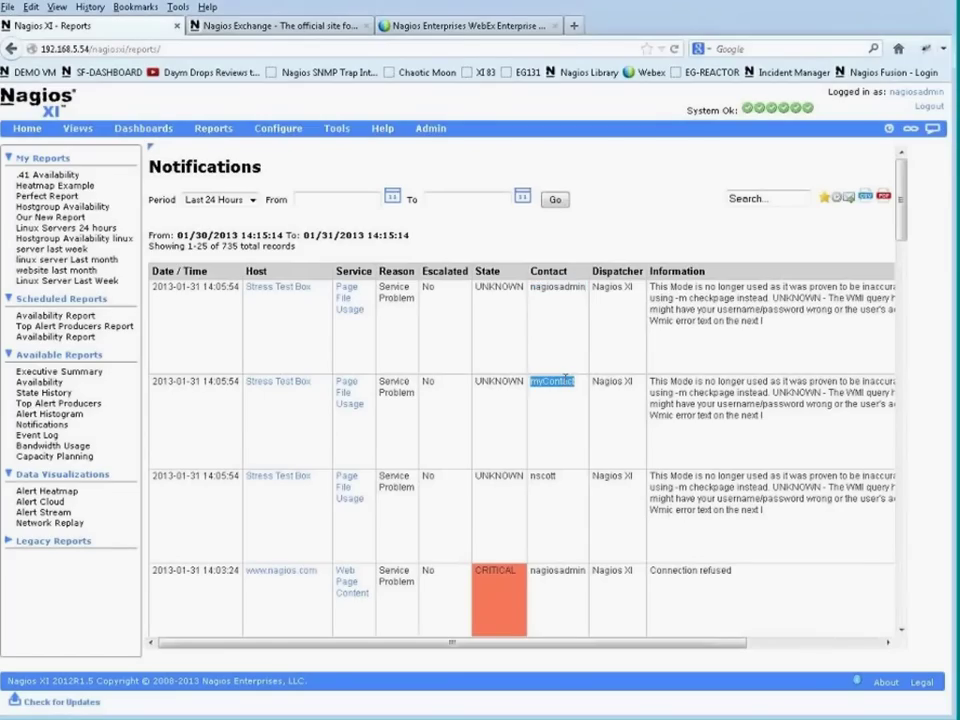
pyautogui.doubleClick(545, 477)
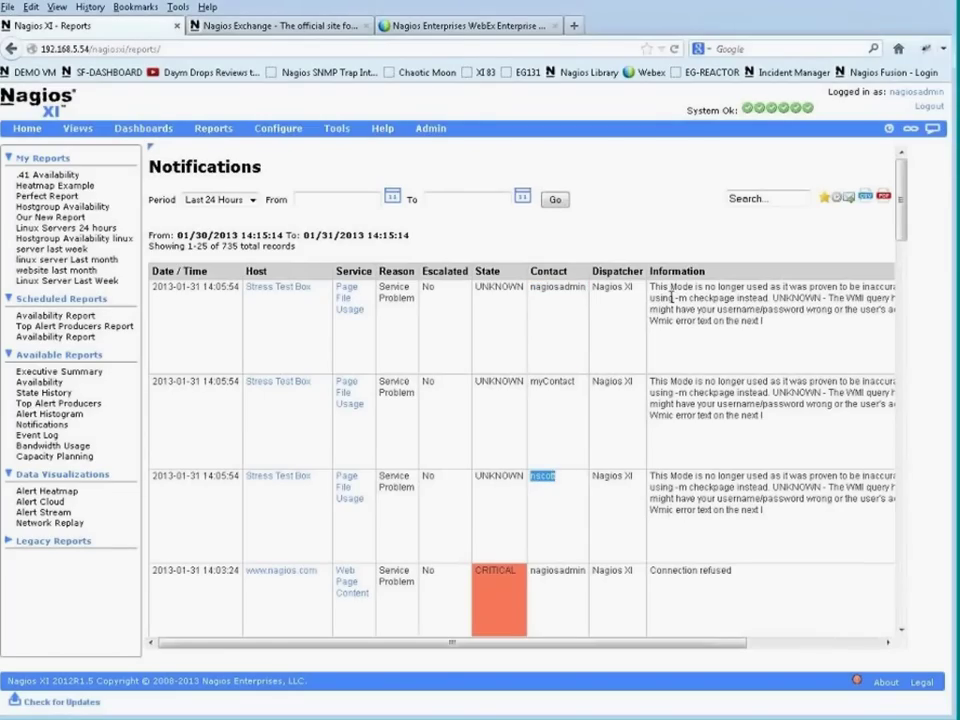
pyautogui.moveTo(592, 287); pyautogui.dragTo(636, 288)
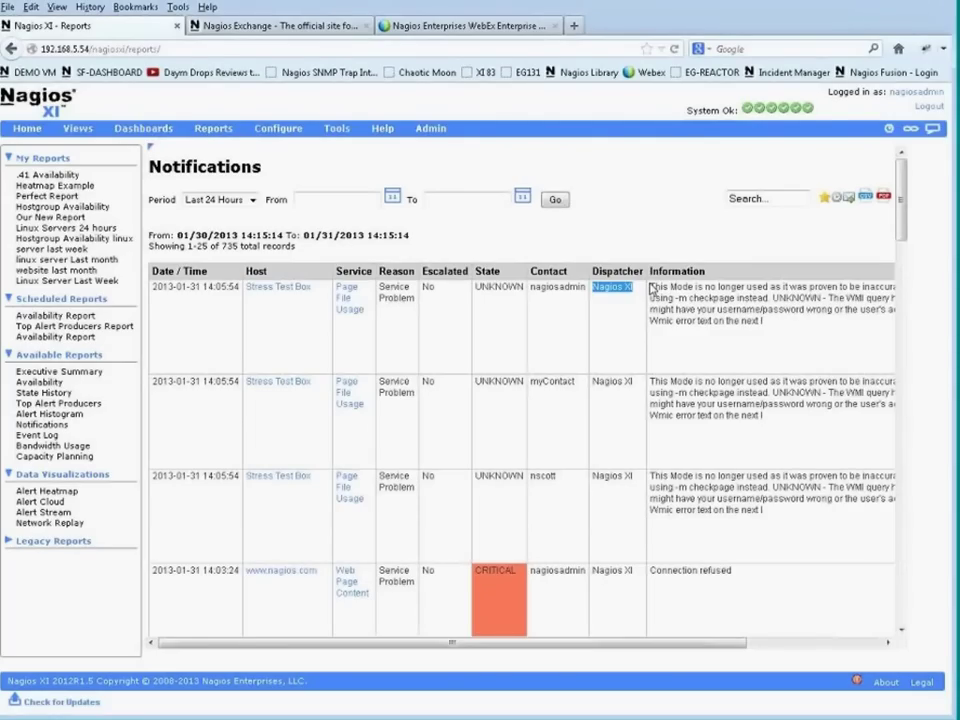
pyautogui.click(40, 435)
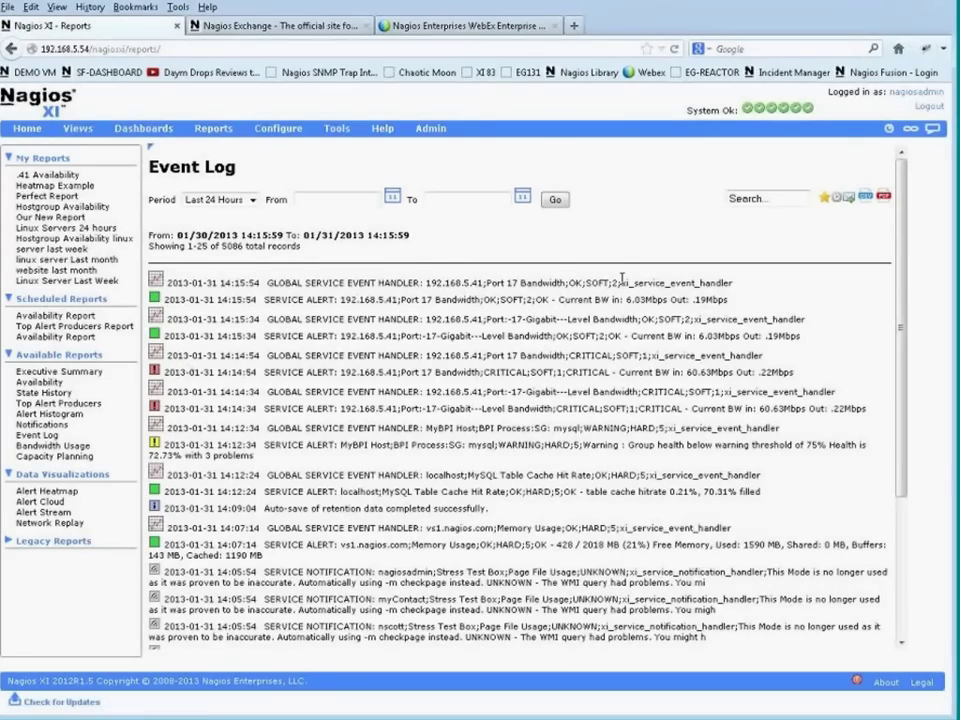
# Filter the Event Log to xi_service_event_handler entries, then go to the Bandwidth Usage report.
pyautogui.moveTo(731, 284); pyautogui.dragTo(623, 287)
pyautogui.hotkey('ctrl', 'c')
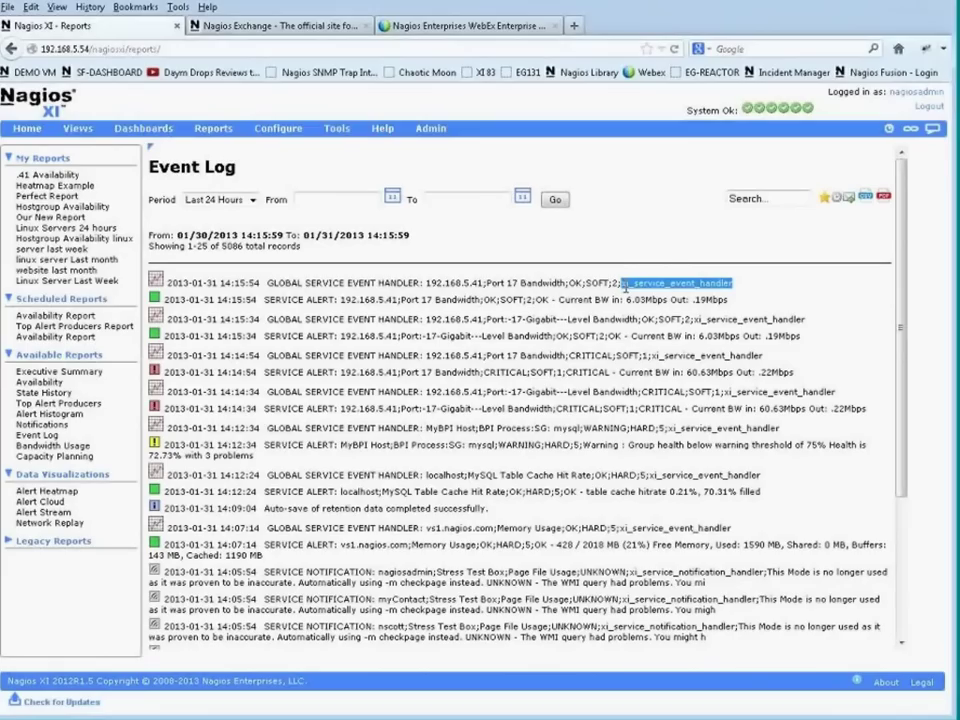
pyautogui.click(777, 196)
pyautogui.hotkey('ctrl', 'v')
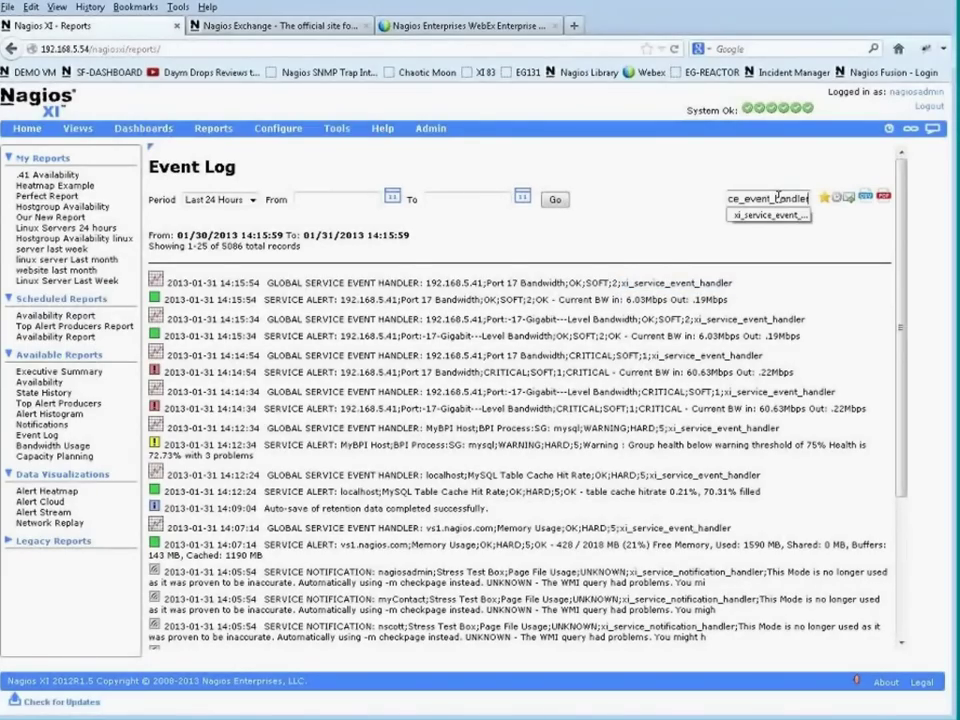
pyautogui.press('Return')
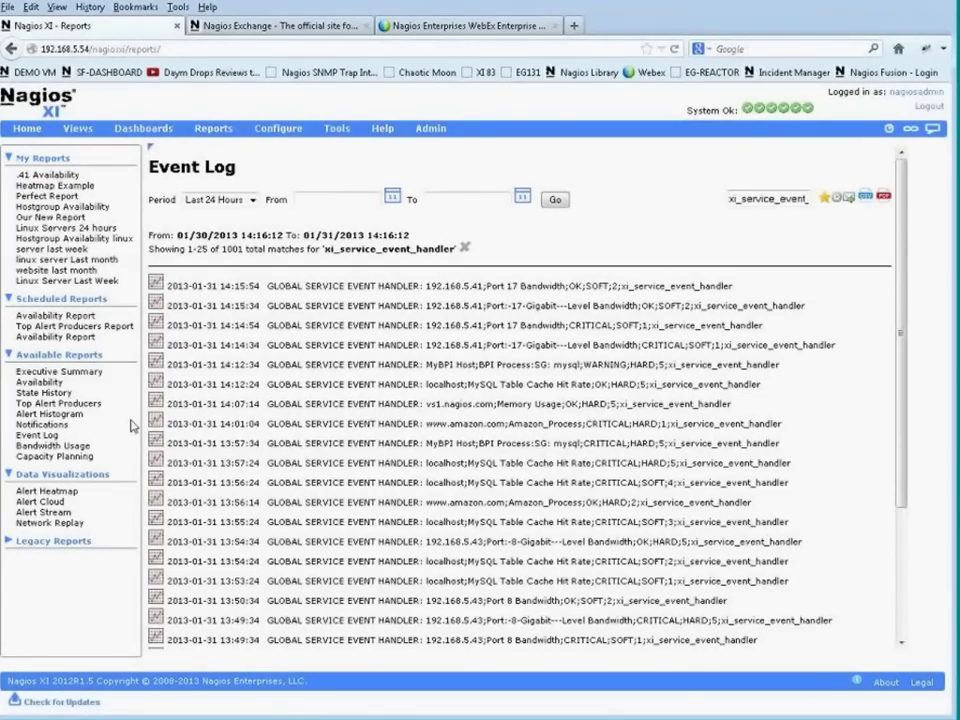
pyautogui.click(56, 447)
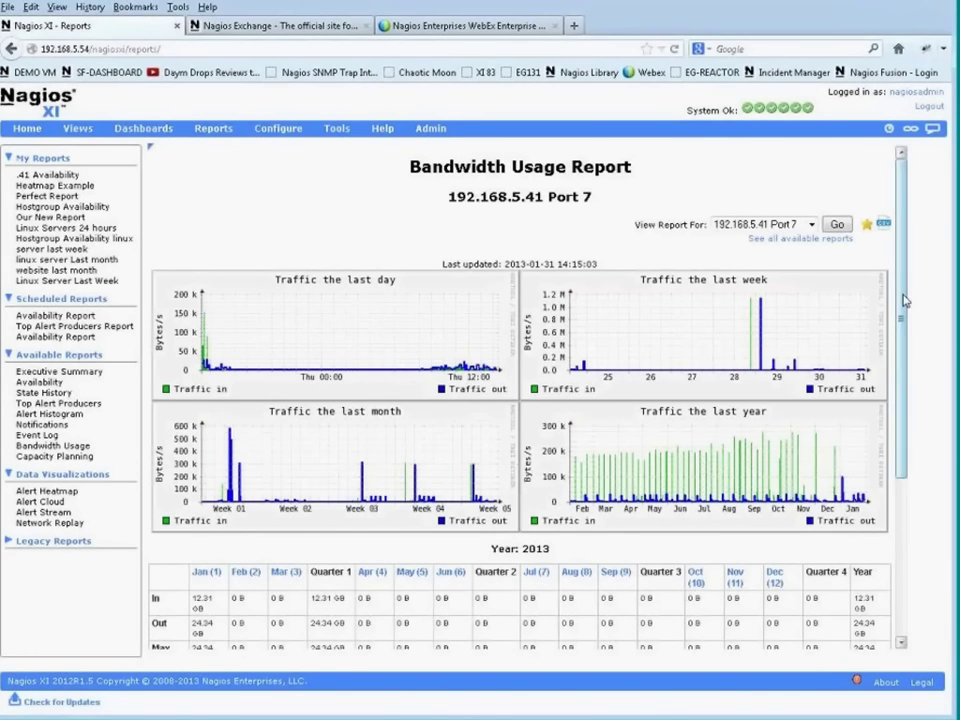
# Scroll the Bandwidth Usage report to the 2013 and 2012 traffic tables, then go to Capacity Planning.
pyautogui.moveTo(900, 322); pyautogui.dragTo(897, 377)
pyautogui.scroll(-1, 897, 377)
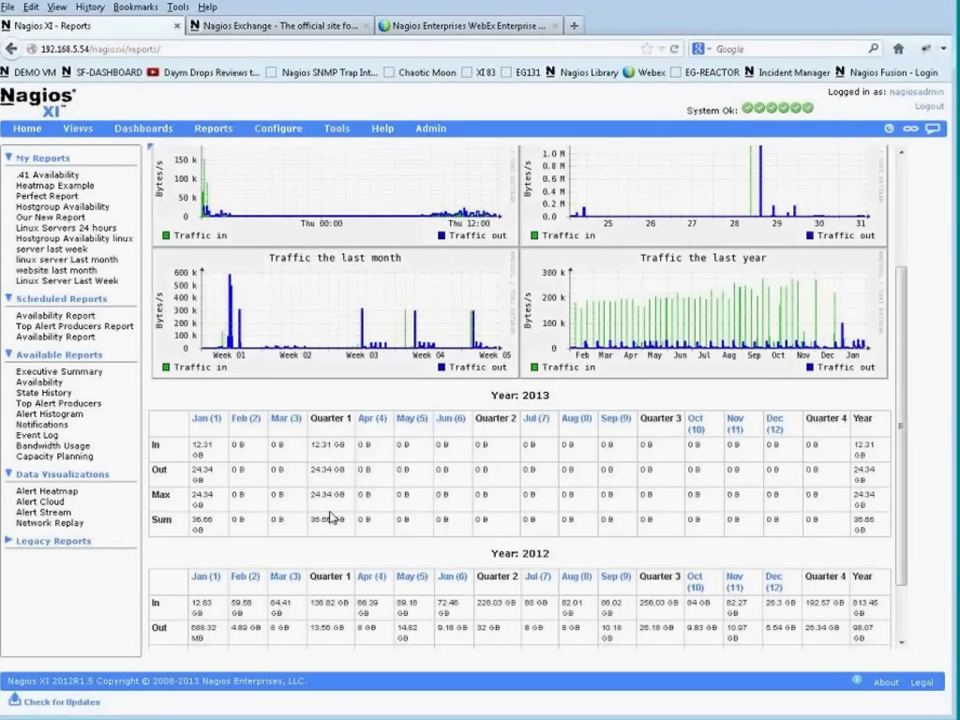
pyautogui.scroll(-2, 343, 531)
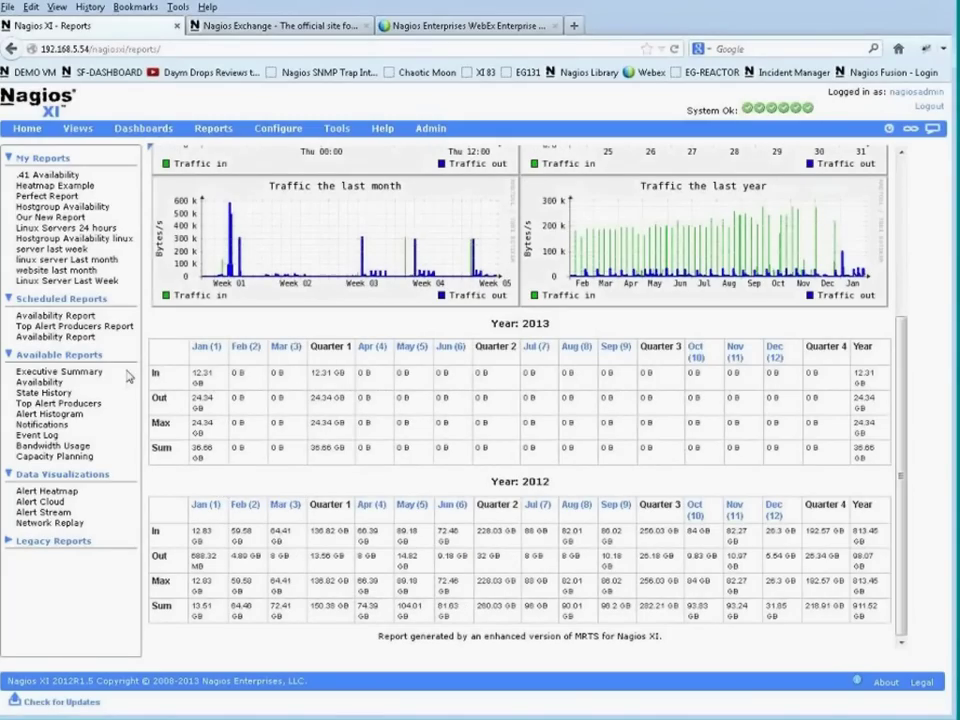
pyautogui.click(76, 457)
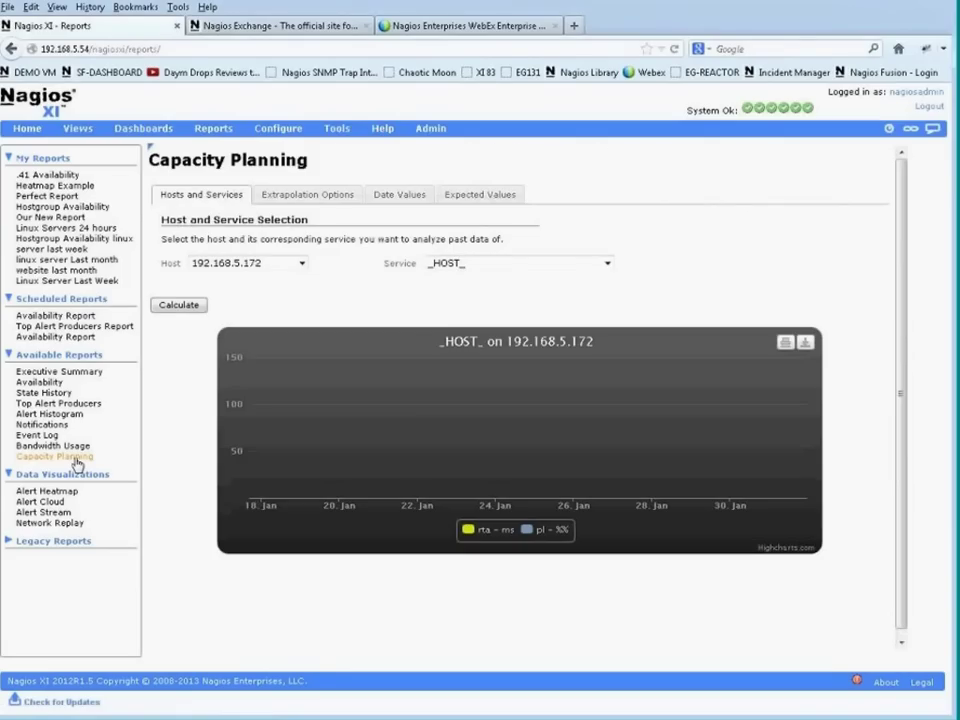
# Graph host localhost's Root Partition service in Capacity Planning and show the Extrapolation Options.
pyautogui.click(298, 263)
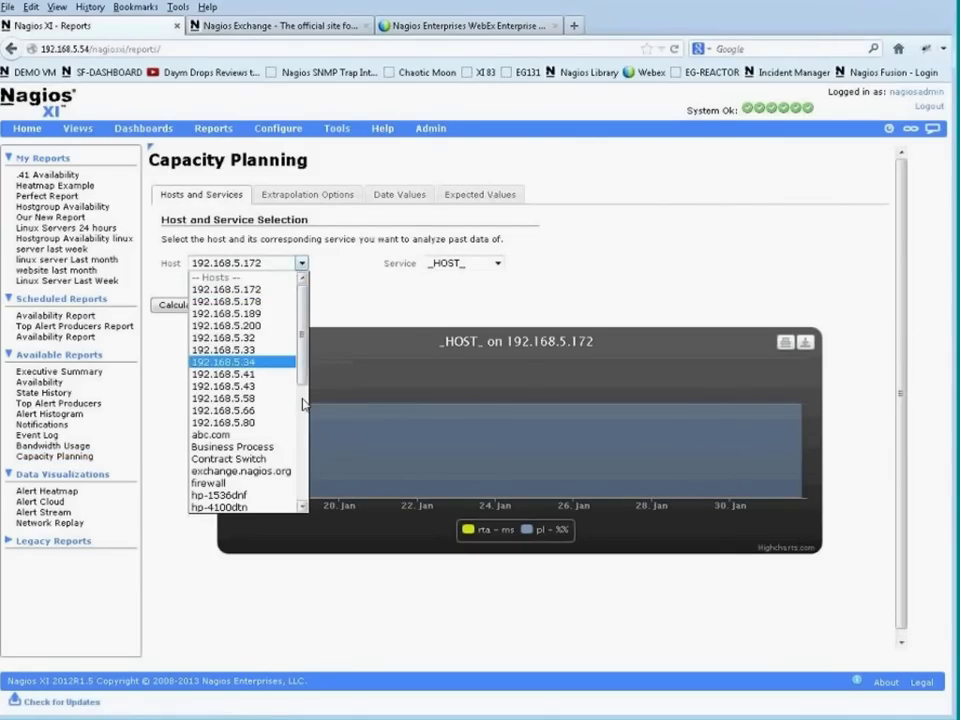
pyautogui.scroll(-6, 236, 323)
pyautogui.click(235, 338)
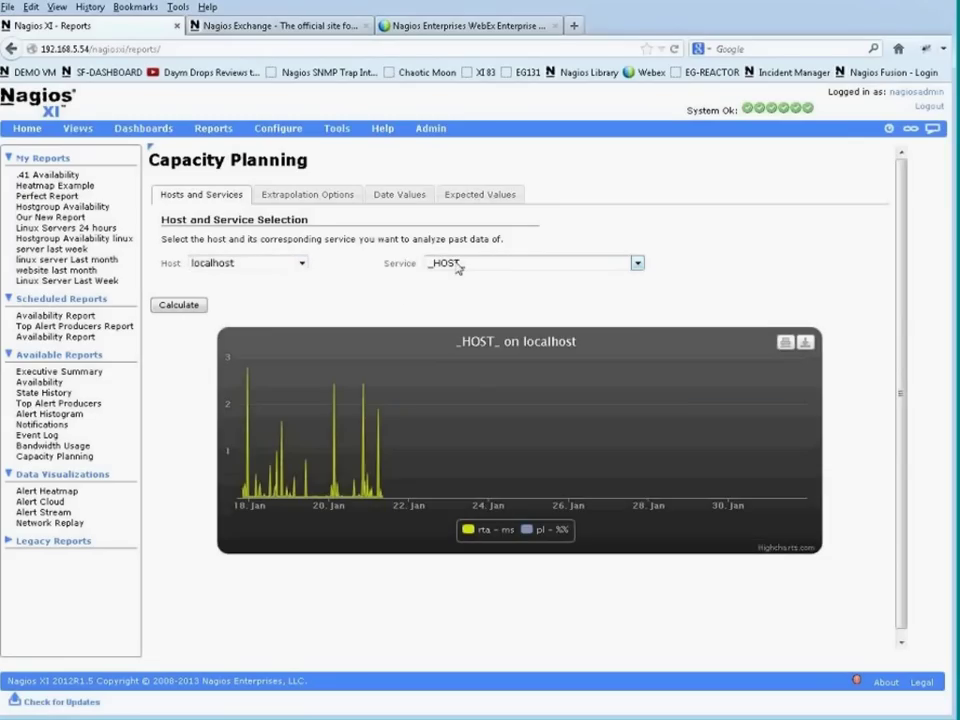
pyautogui.click(457, 266)
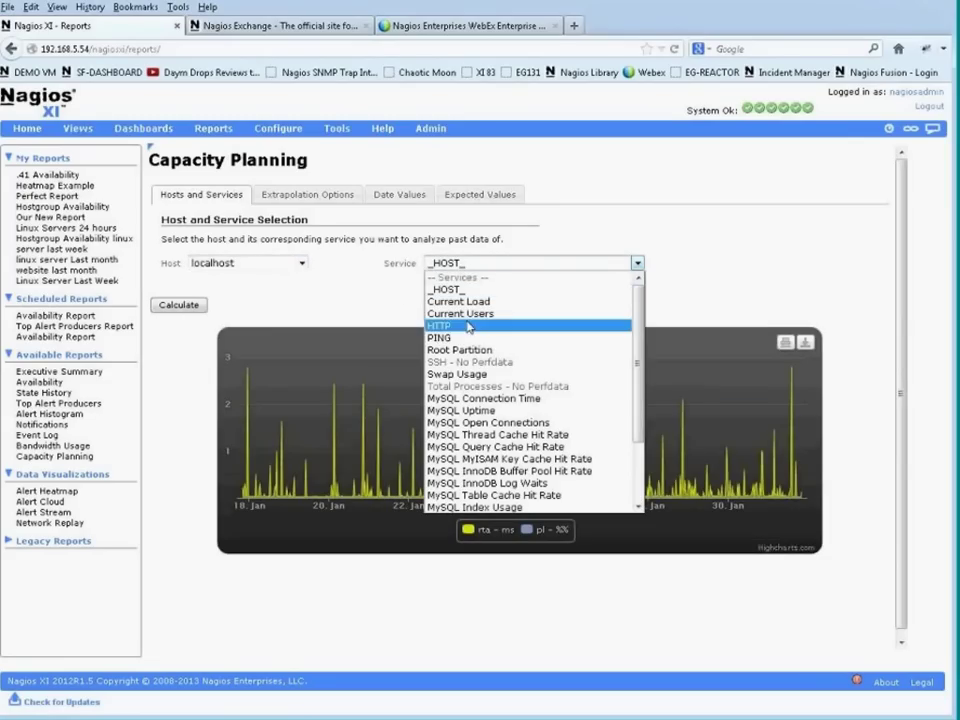
pyautogui.click(523, 351)
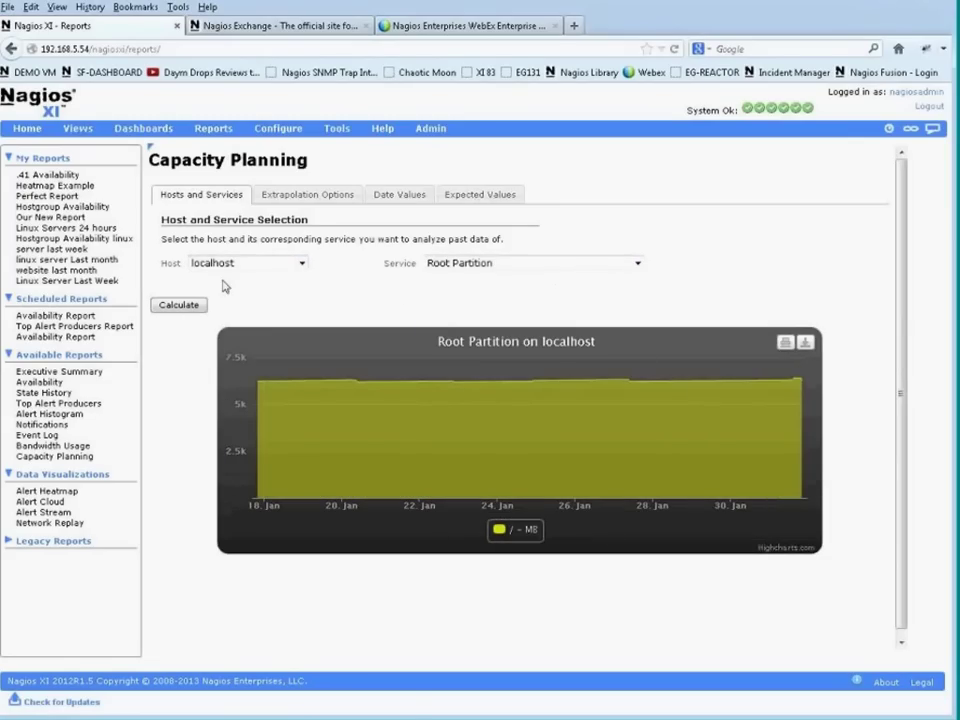
pyautogui.click(279, 197)
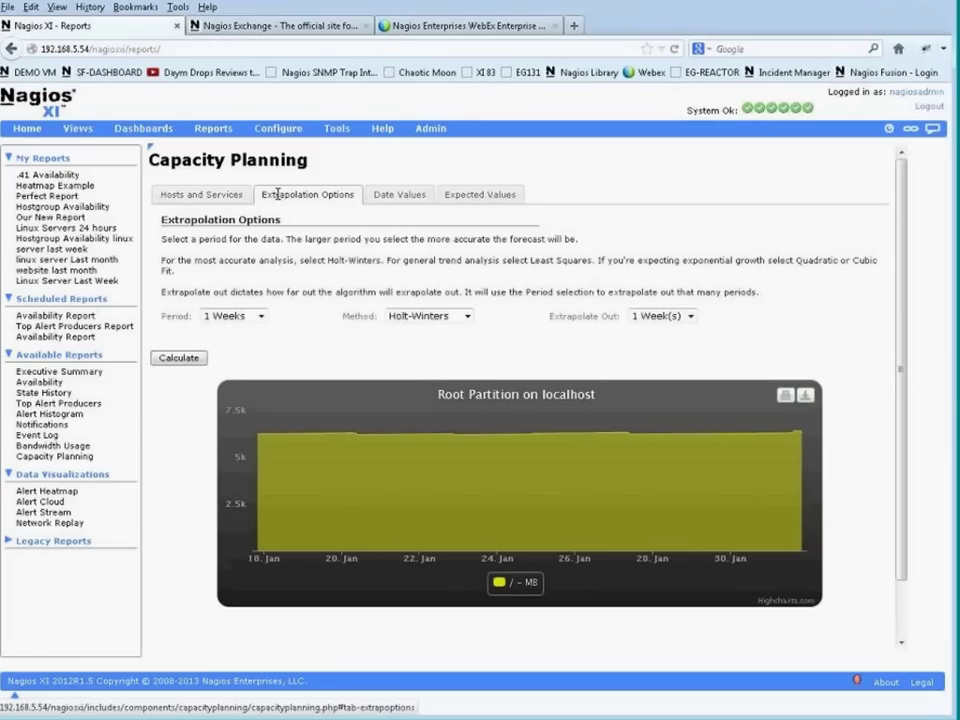
# Calculate a Holt-Winters forecast over 16 weeks extrapolated out 64 weeks, then go to Alert Heatmap.
pyautogui.click(260, 316)
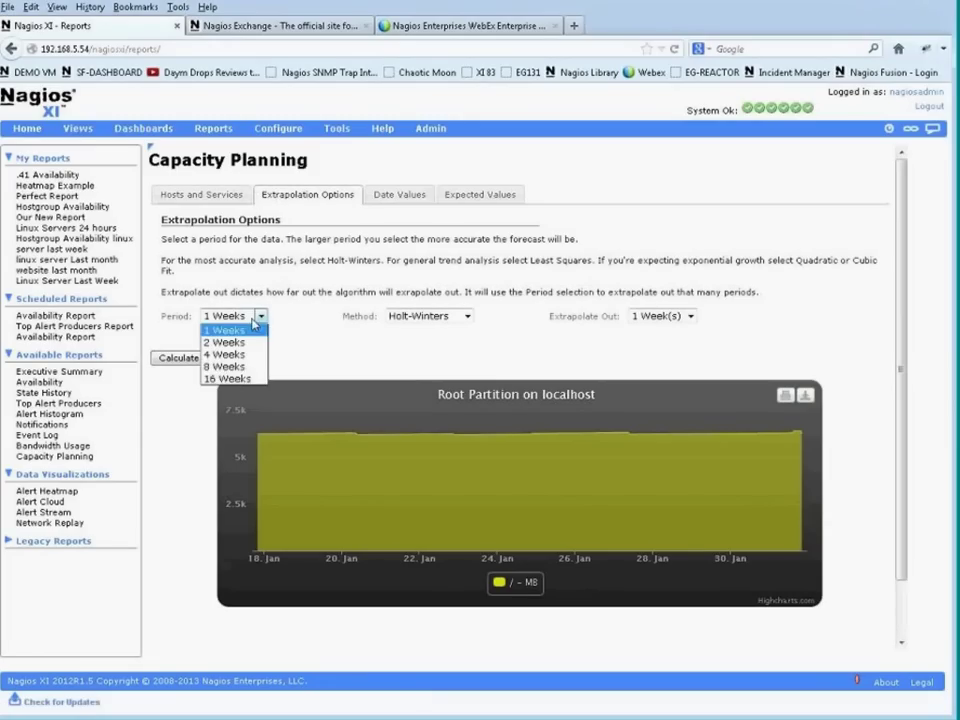
pyautogui.click(236, 381)
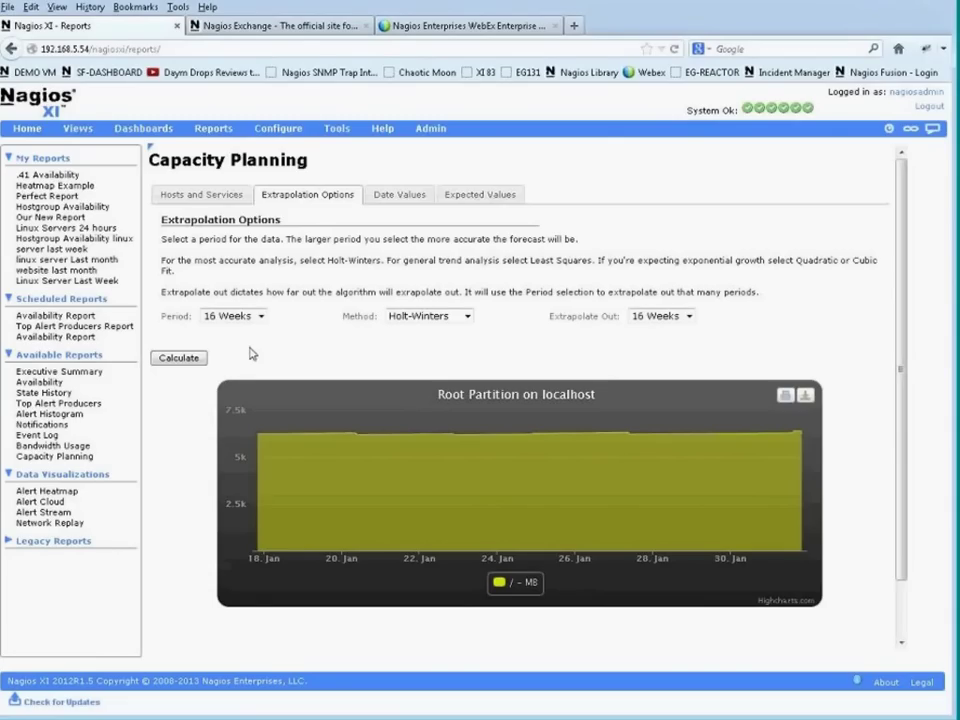
pyautogui.click(446, 320)
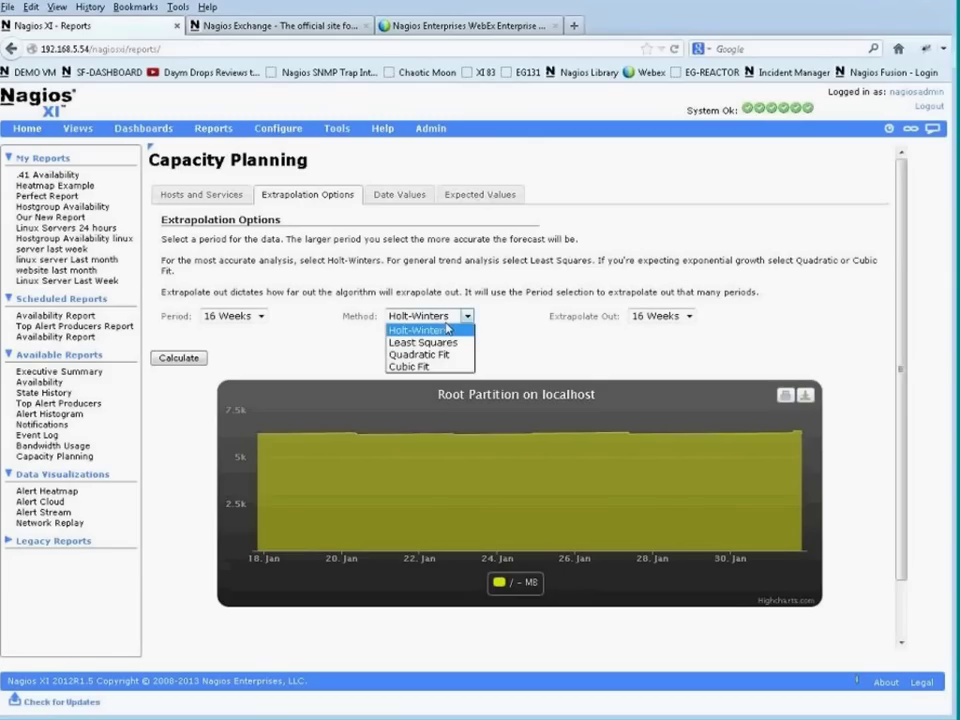
pyautogui.click(520, 322)
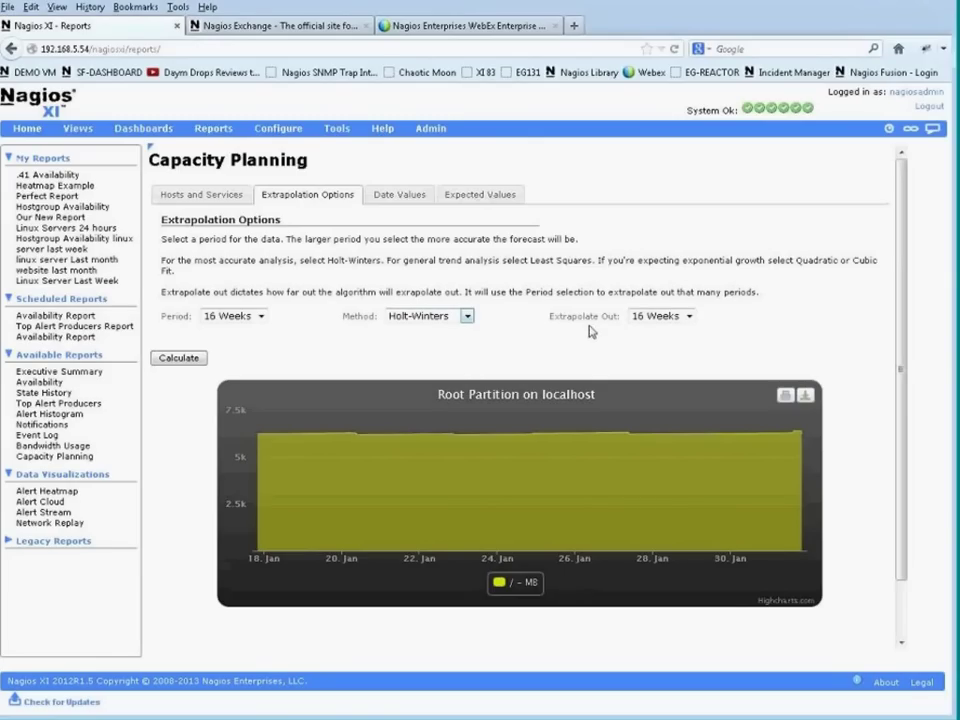
pyautogui.click(662, 318)
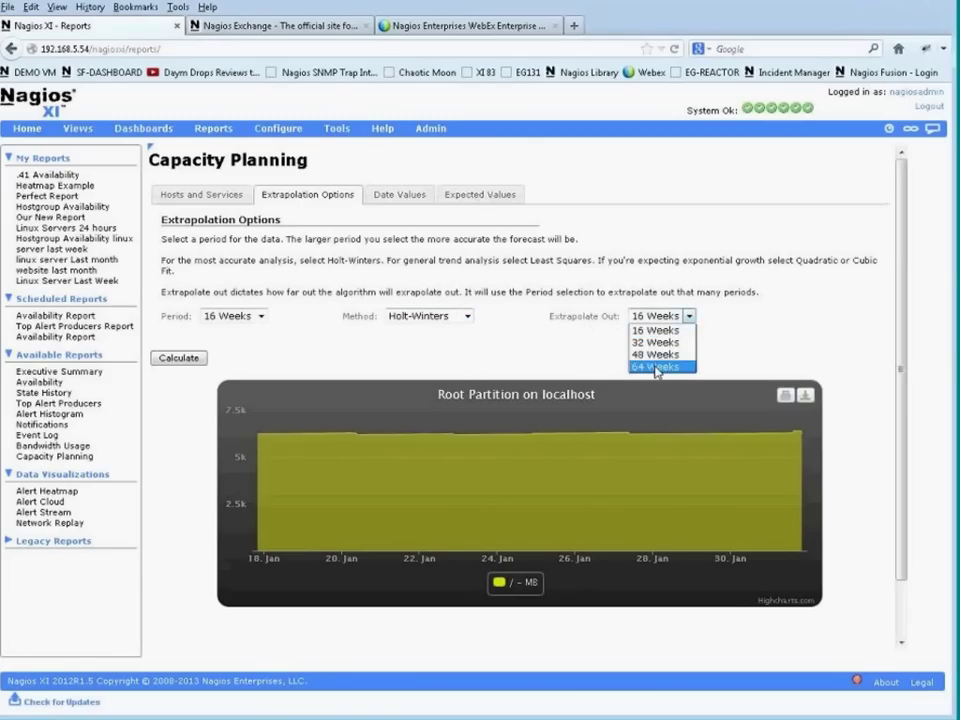
pyautogui.click(656, 368)
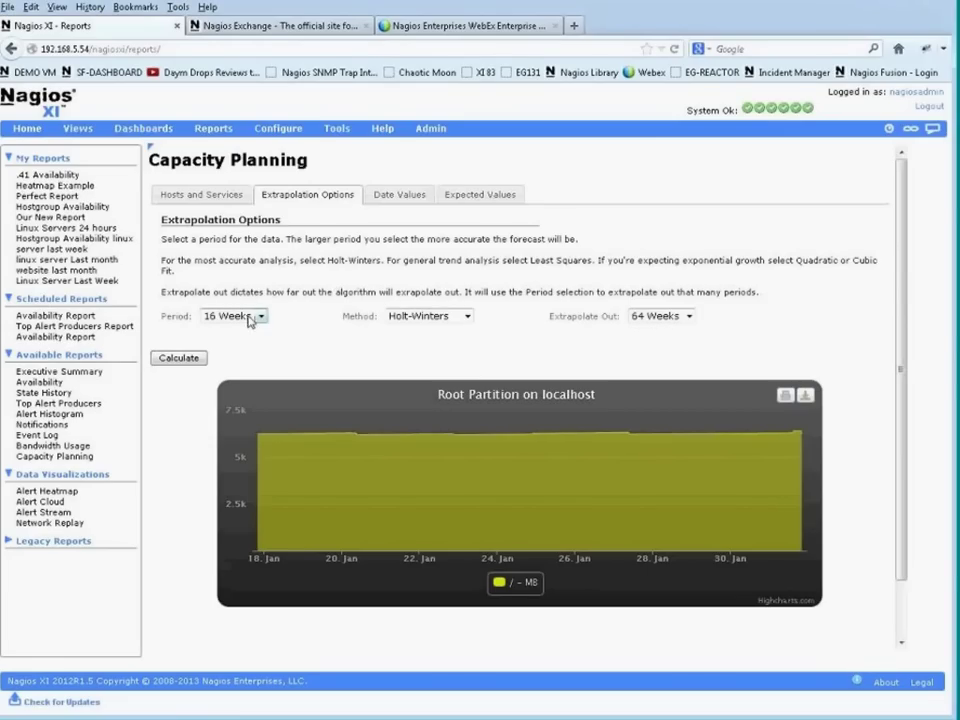
pyautogui.click(181, 361)
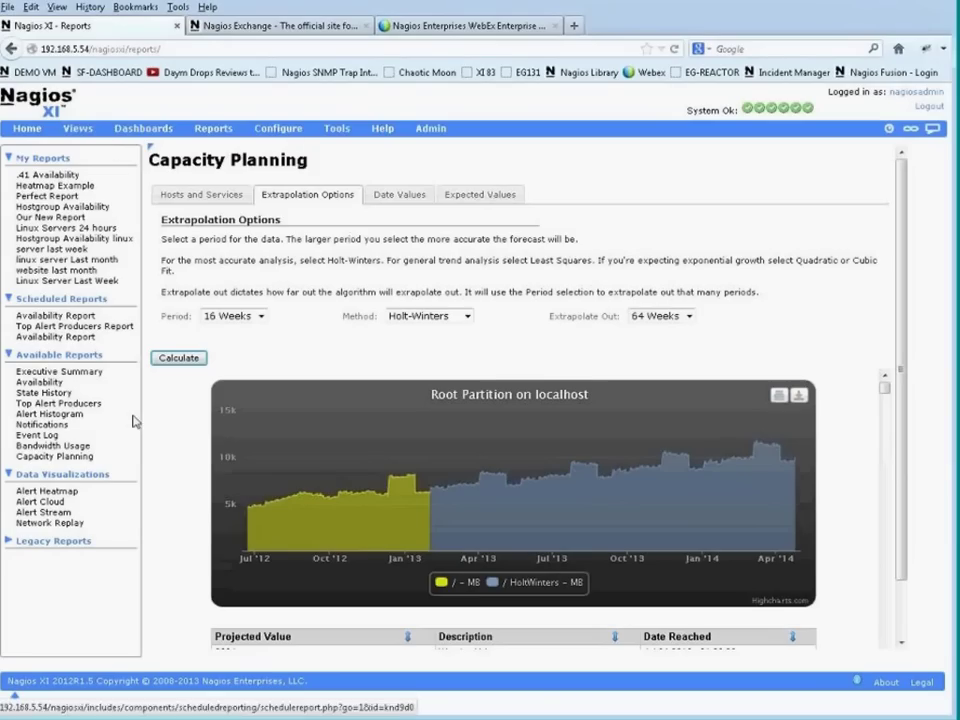
pyautogui.click(44, 493)
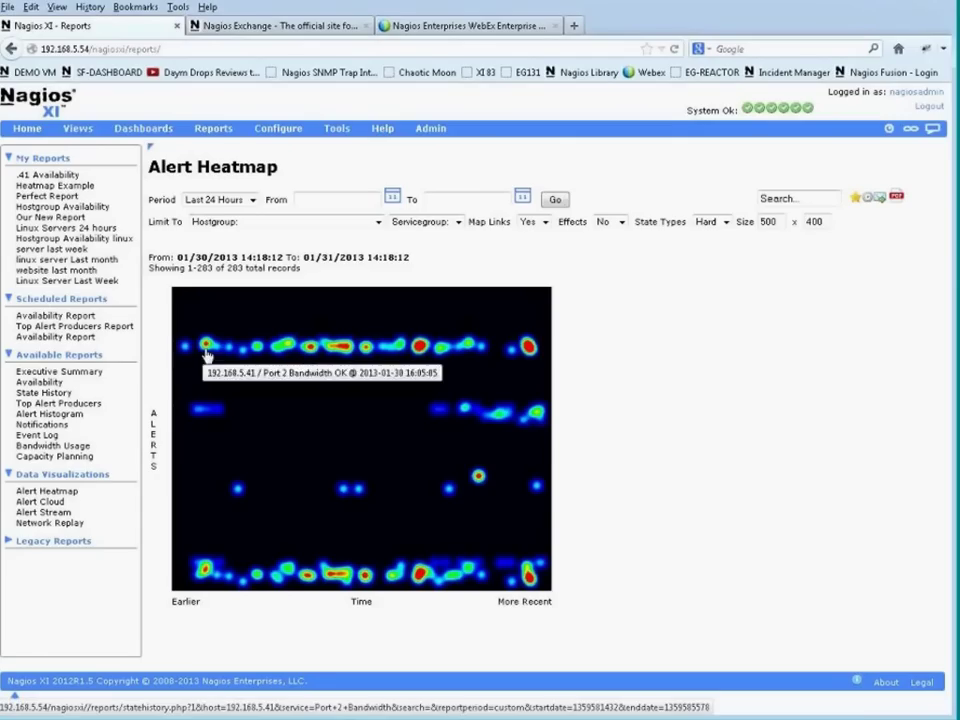
# Open State History for the Port 8 Bandwidth heatmap alert, then go to Alert Stream.
pyautogui.moveTo(241, 356)
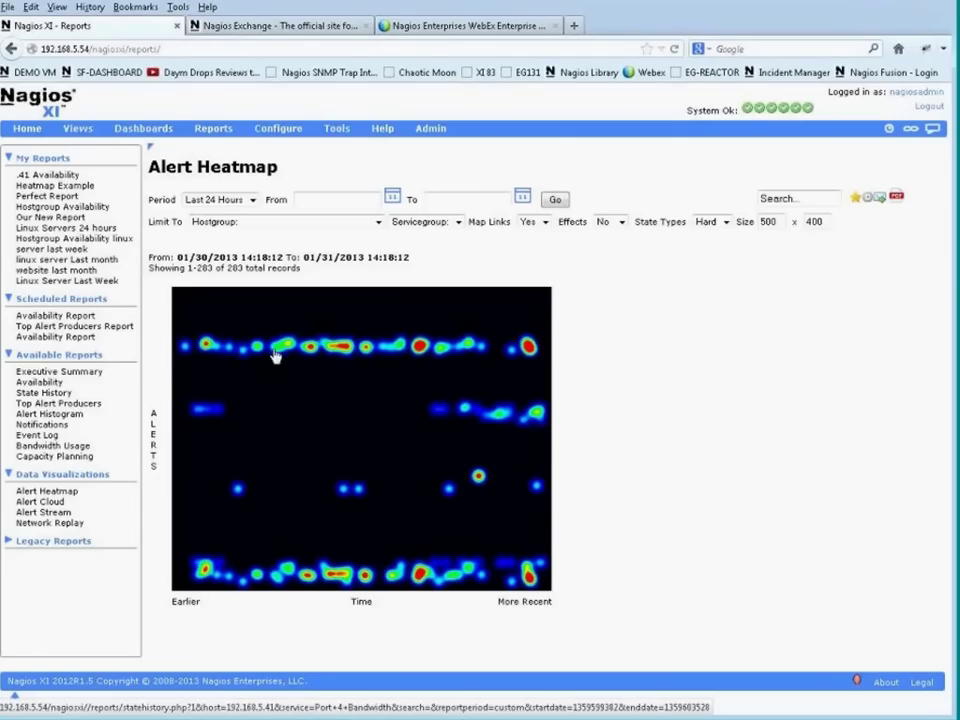
pyautogui.moveTo(302, 352)
pyautogui.moveTo(340, 351)
pyautogui.click(349, 353)
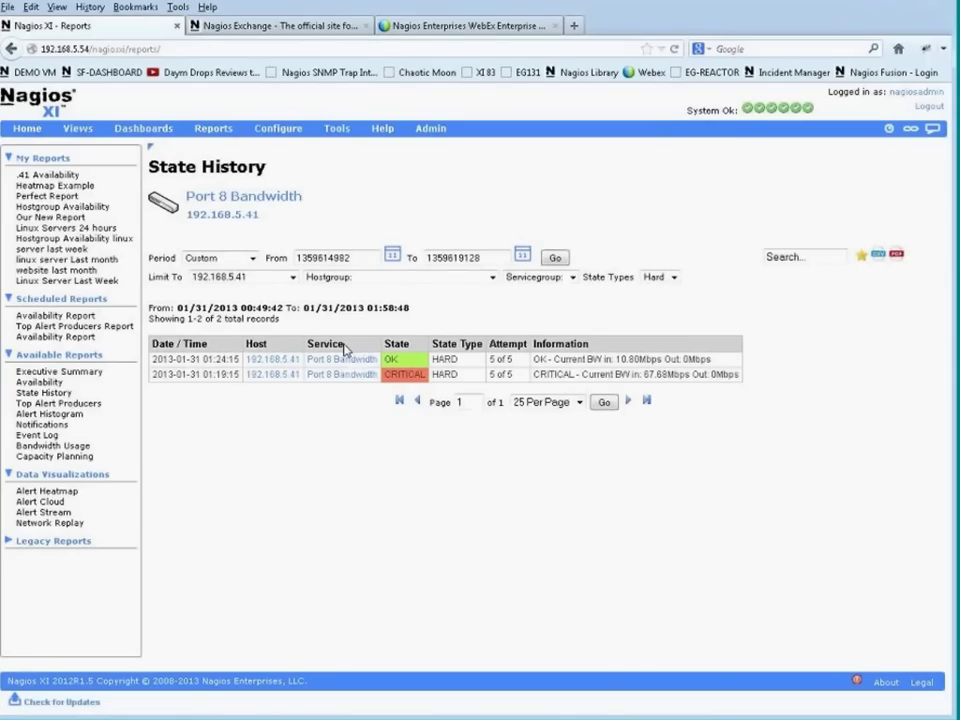
pyautogui.click(60, 515)
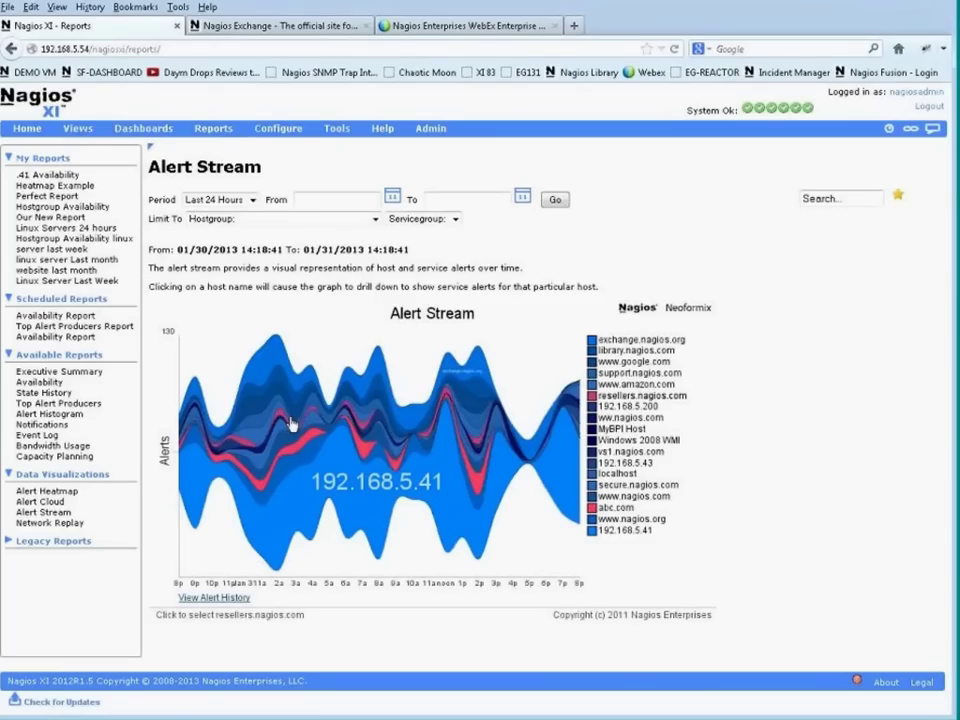
# Drill the Alert Stream into host 192.168.5.41's service alerts and expand Legacy Reports.
pyautogui.click(335, 480)
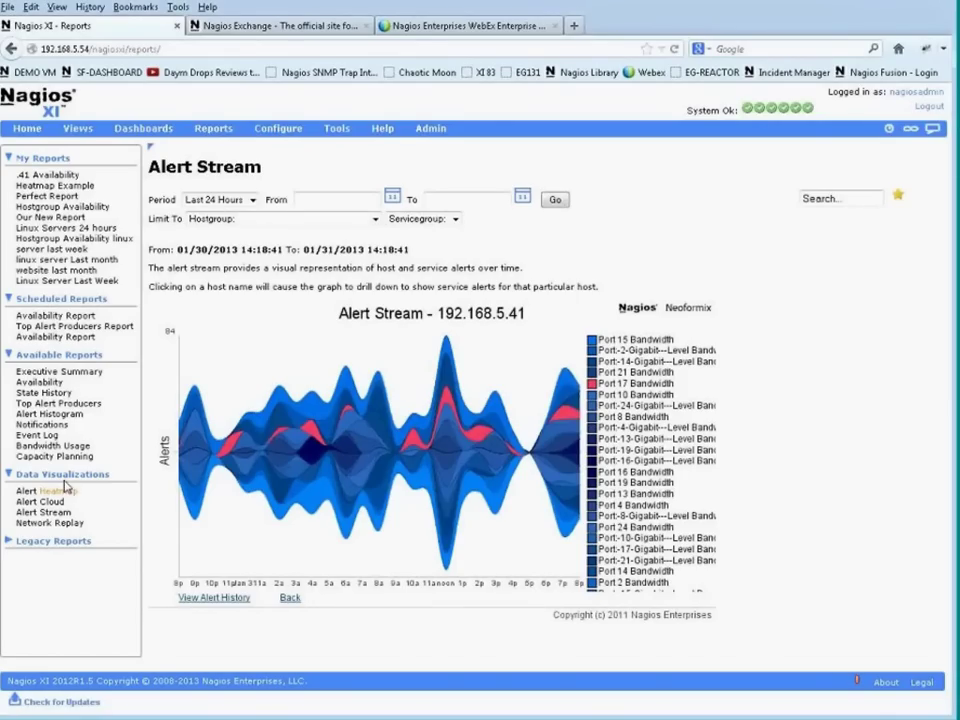
pyautogui.click(9, 541)
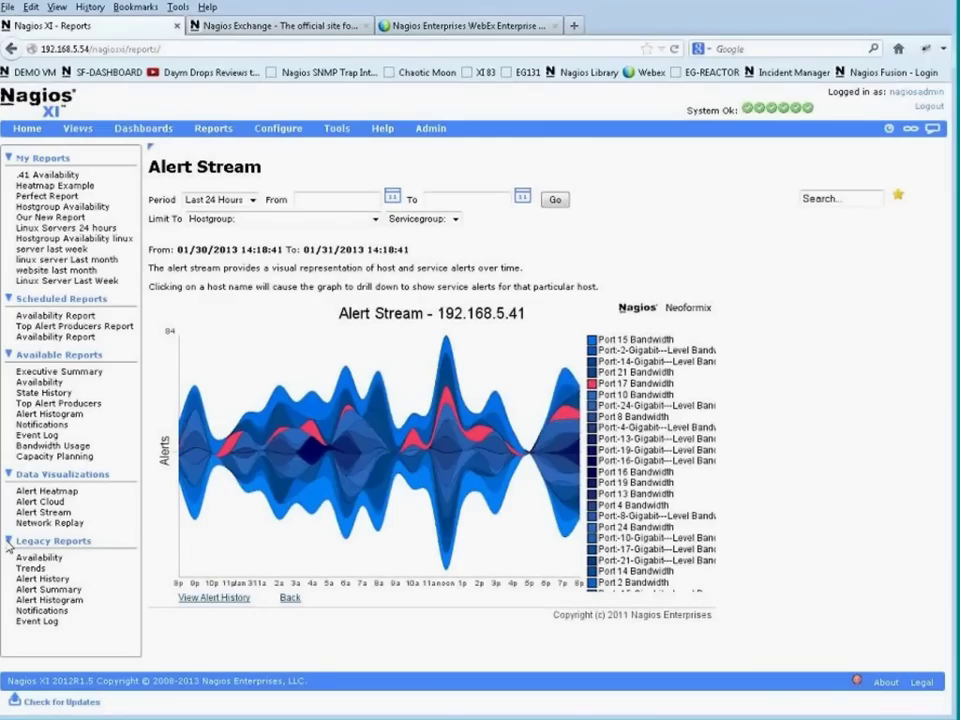
# Go to the Admin area to see the XI system component status.
pyautogui.click(434, 130)
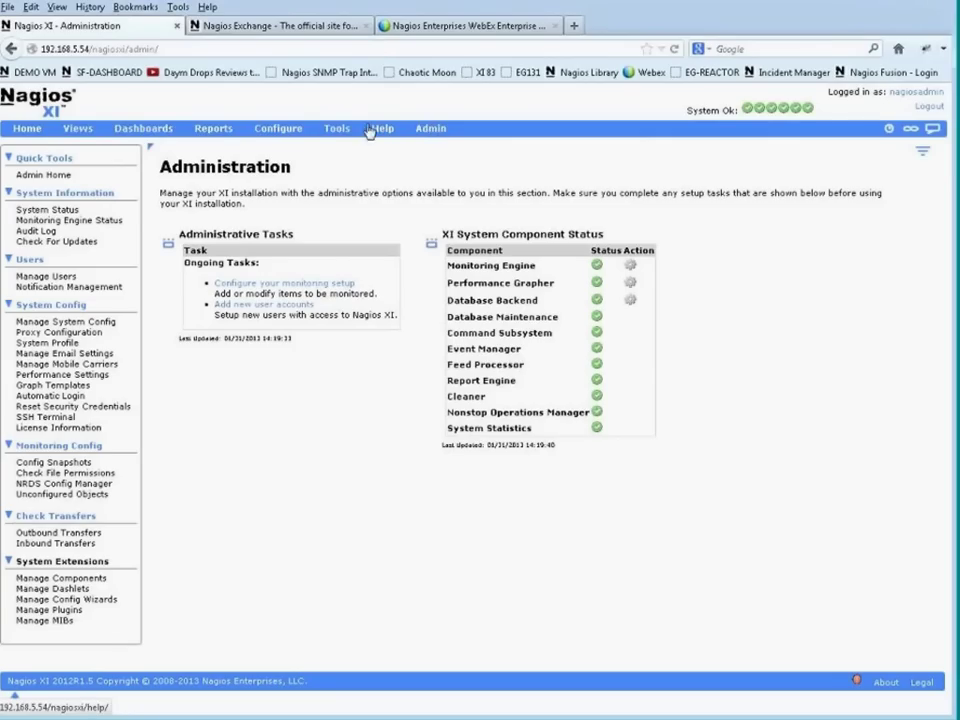
# View the Audit Log, then move on to Notification Management.
pyautogui.click(35, 233)
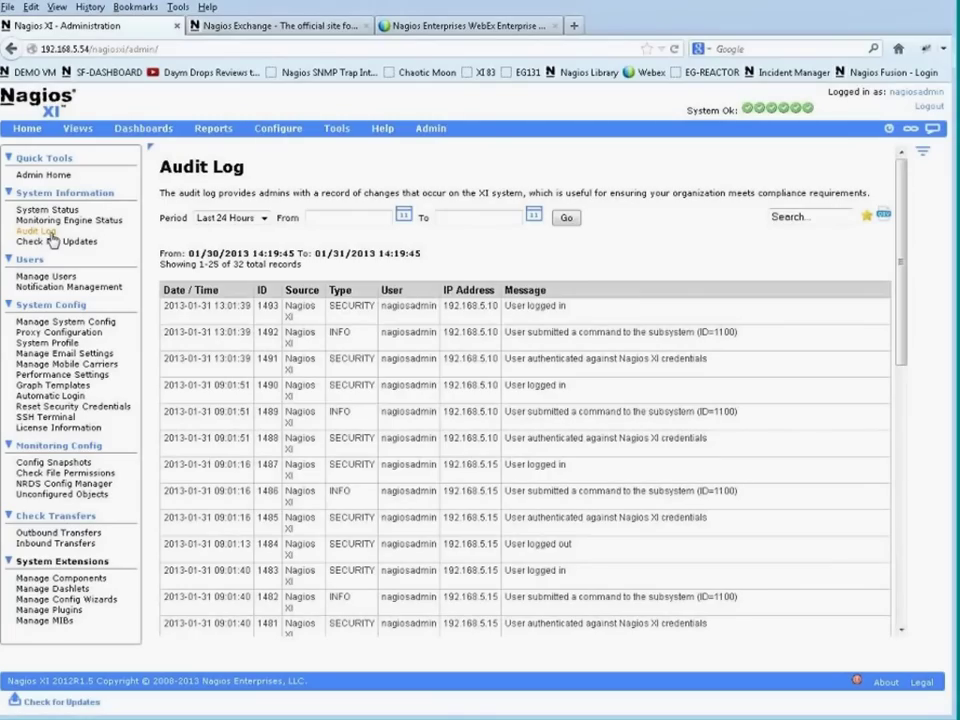
pyautogui.click(113, 288)
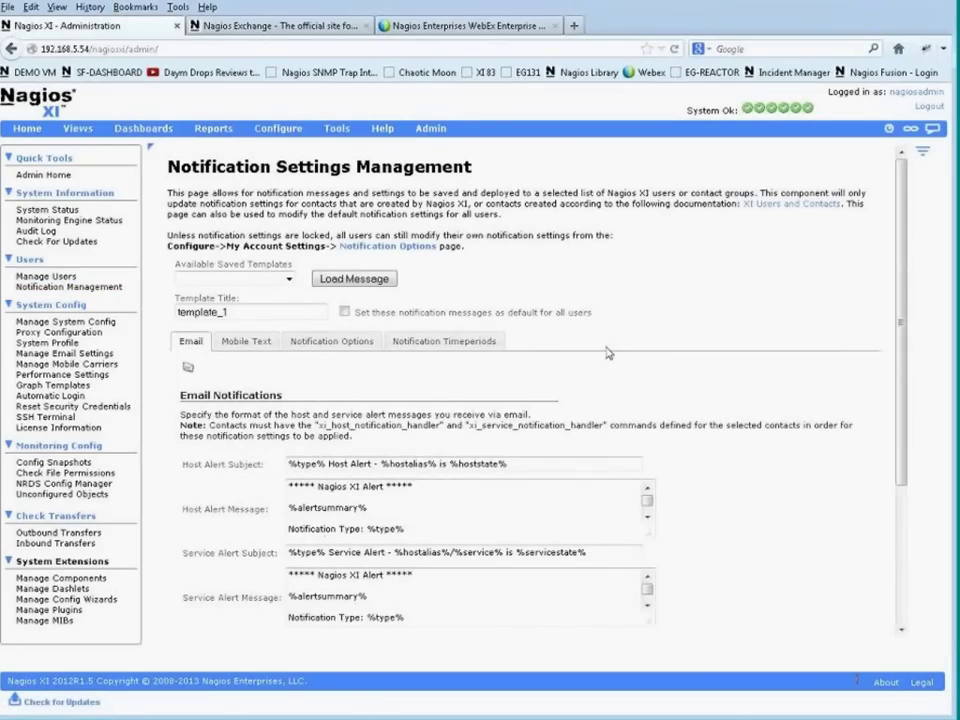
# Scroll through the email templates and resize the Host Alert Message box.
pyautogui.scroll(-2, 600, 320)
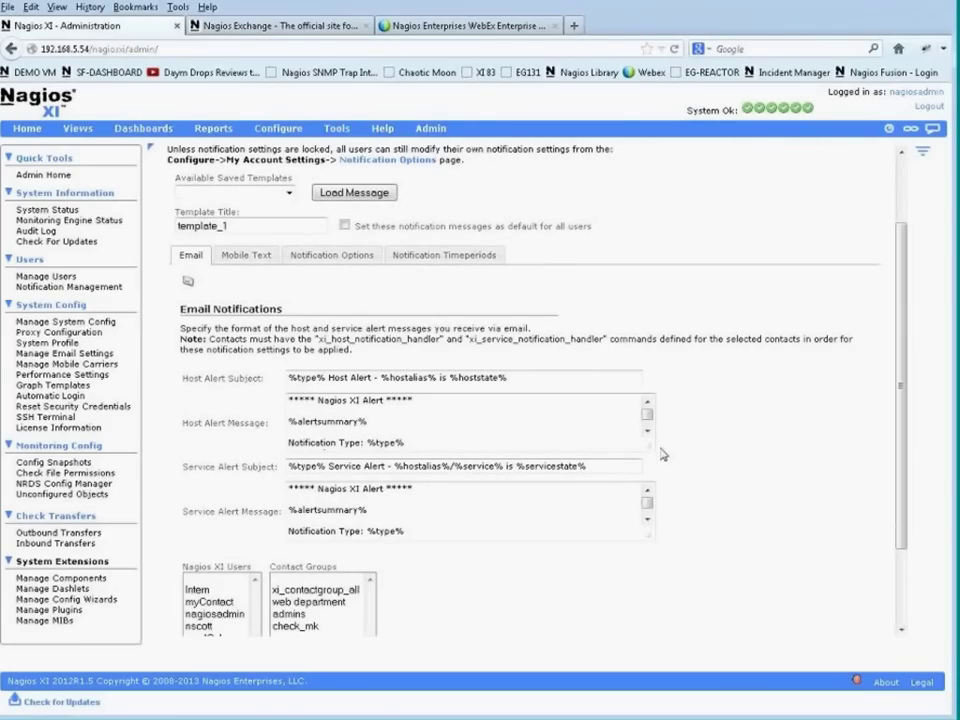
pyautogui.moveTo(652, 447)
pyautogui.mouseDown()
pyautogui.moveTo(620, 510)
pyautogui.moveTo(651, 446)
pyautogui.mouseUp()
pyautogui.scroll(-2, 651, 440)
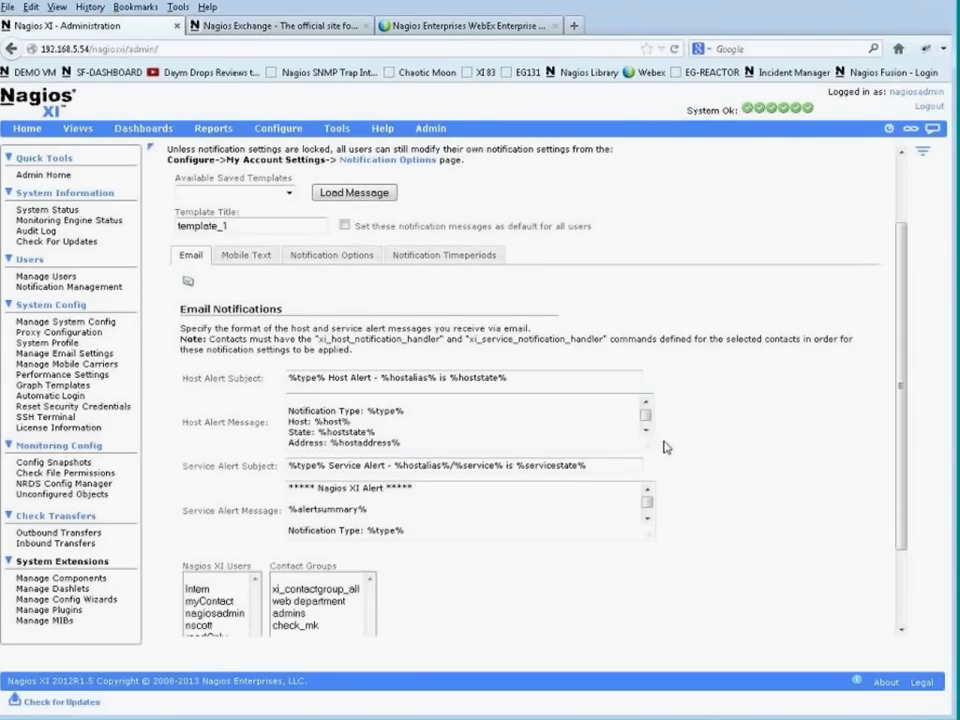
pyautogui.scroll(-2, 700, 420)
pyautogui.scroll(4, 158, 141)
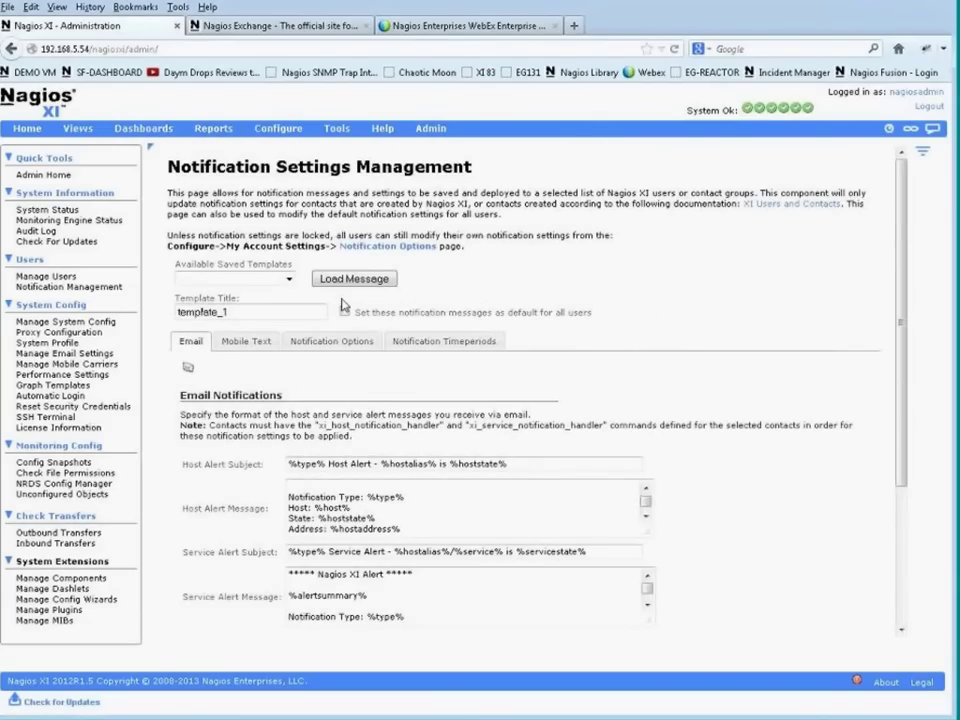
pyautogui.scroll(-2, 220, 600)
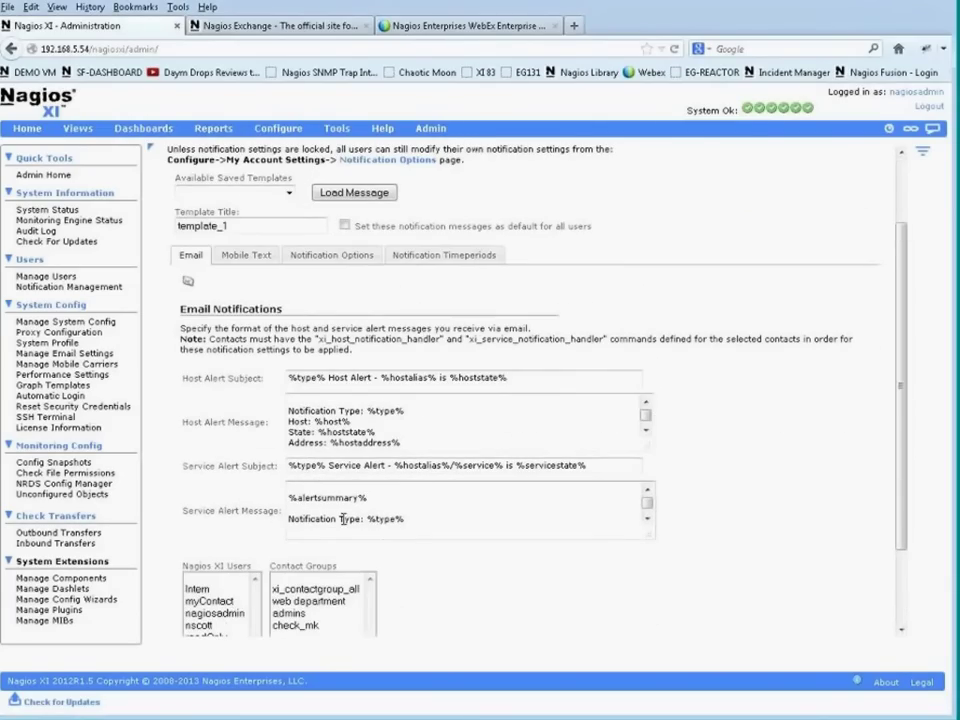
pyautogui.scroll(-4, 308, 505)
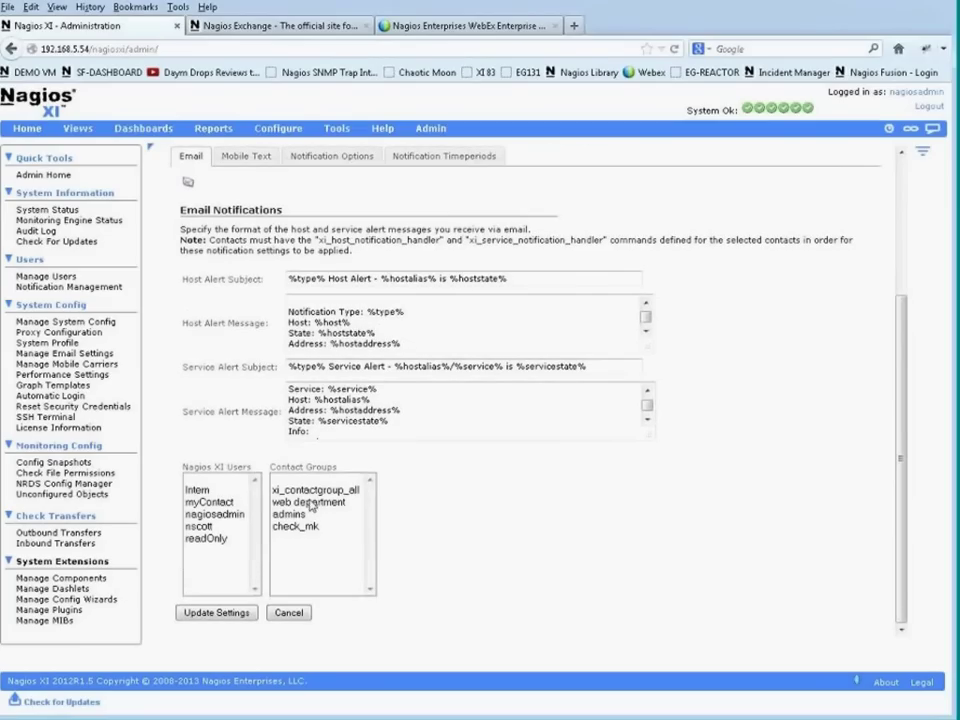
pyautogui.scroll(4, 337, 410)
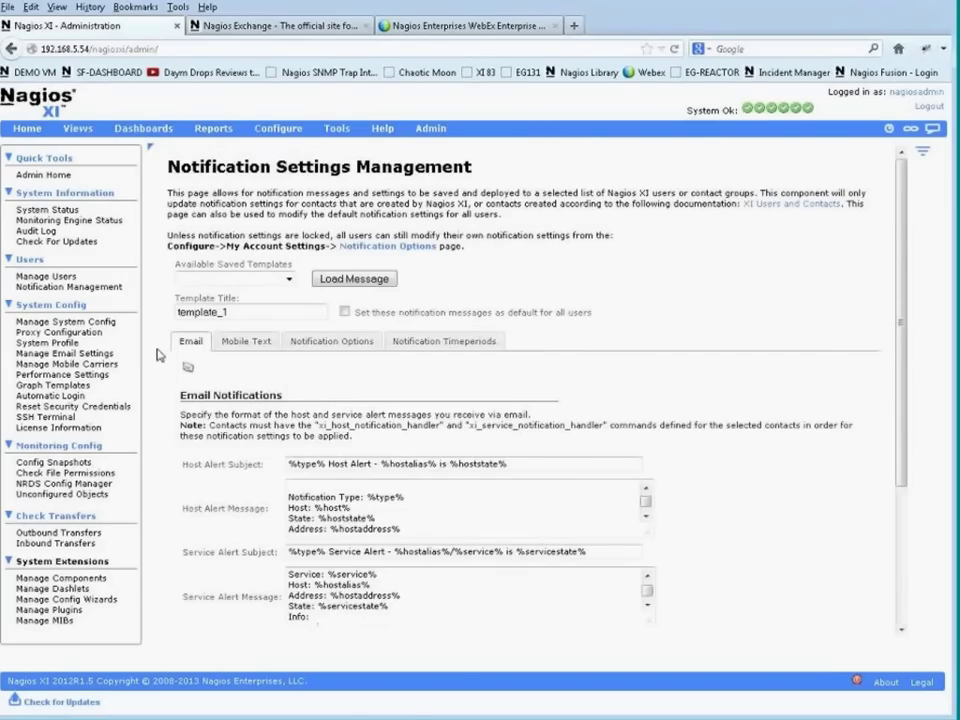
# View mobile text messages, then enable deploying settings and notifications for selected users.
pyautogui.click(246, 341)
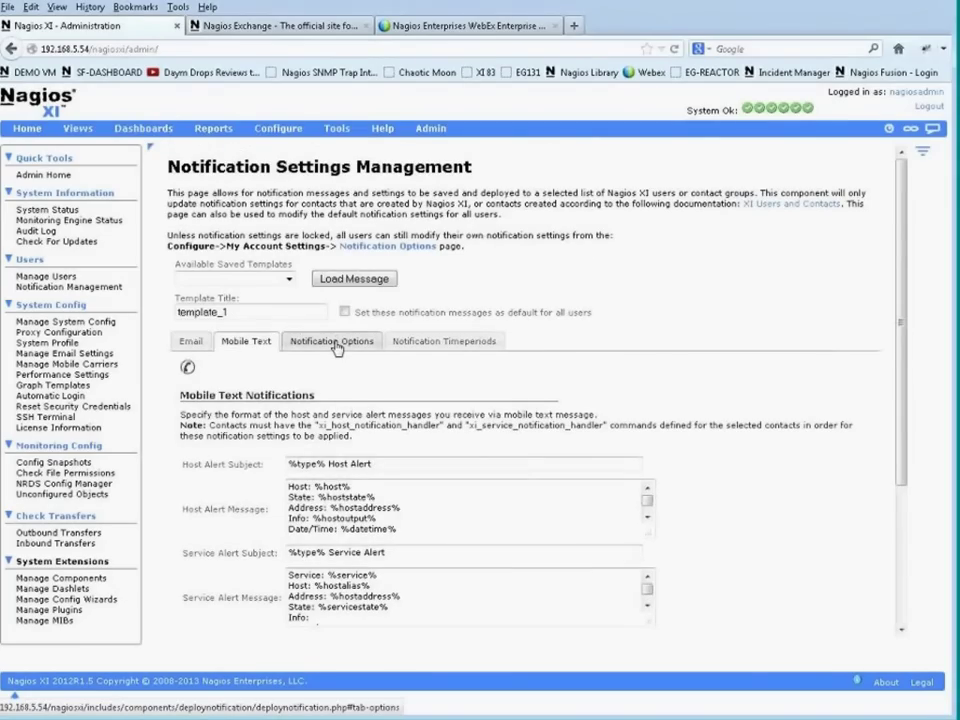
pyautogui.click(336, 344)
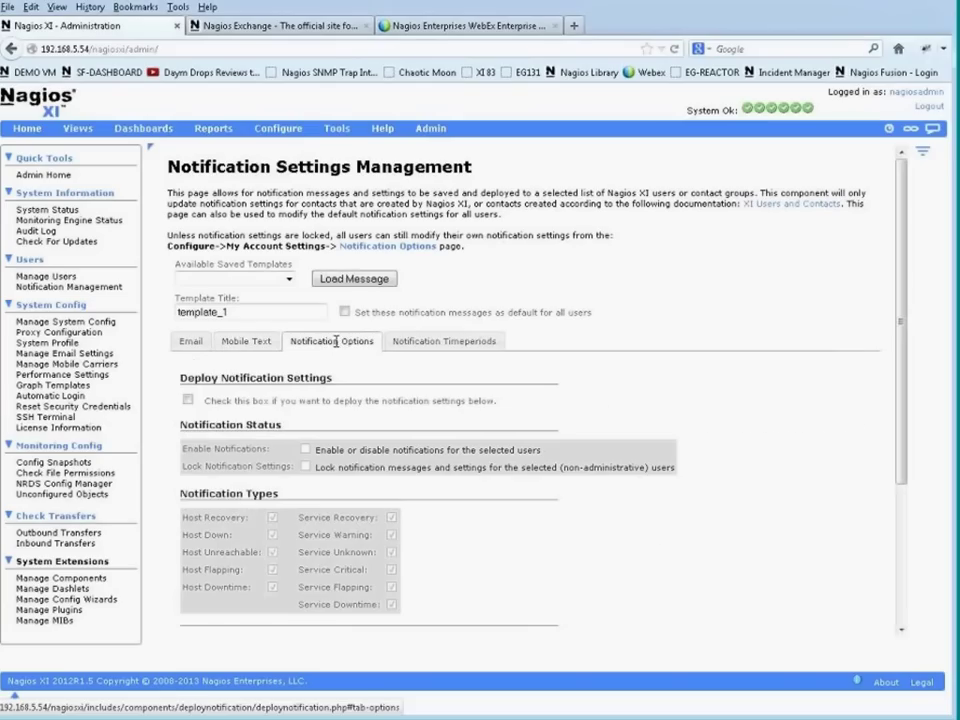
pyautogui.click(189, 400)
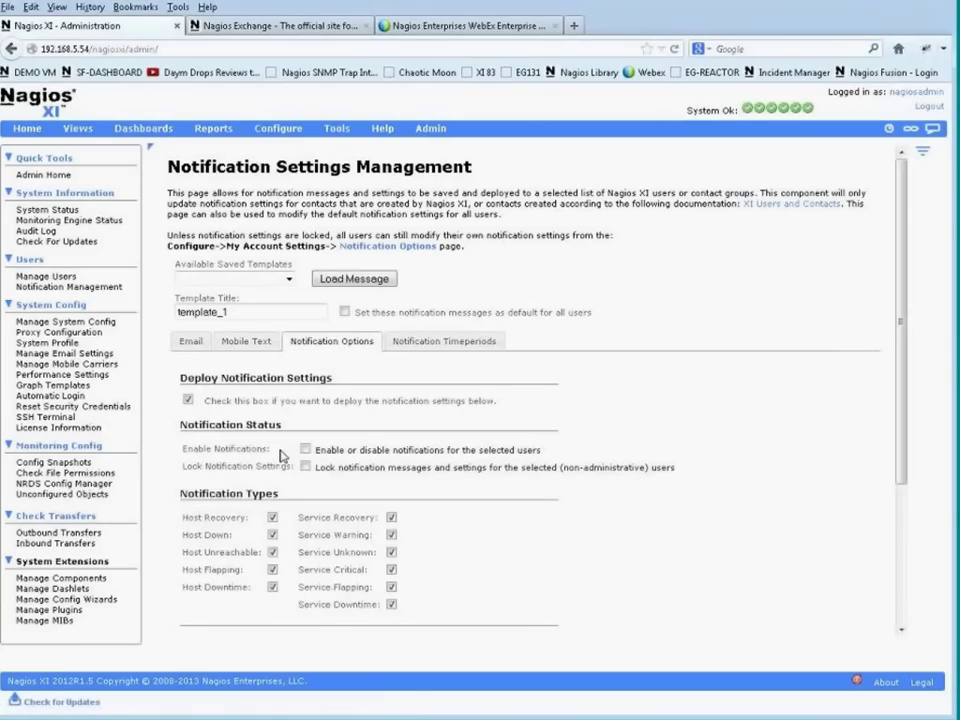
pyautogui.click(305, 449)
pyautogui.scroll(-3, 575, 457)
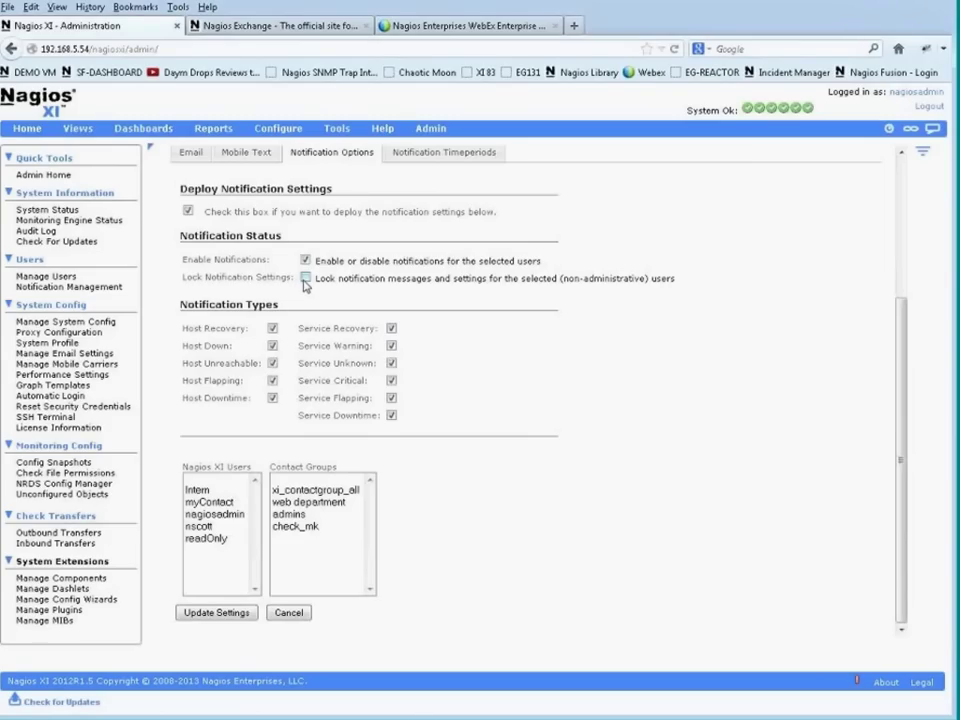
# Check the notification time periods, then return to the top of the email alert templates.
pyautogui.click(452, 152)
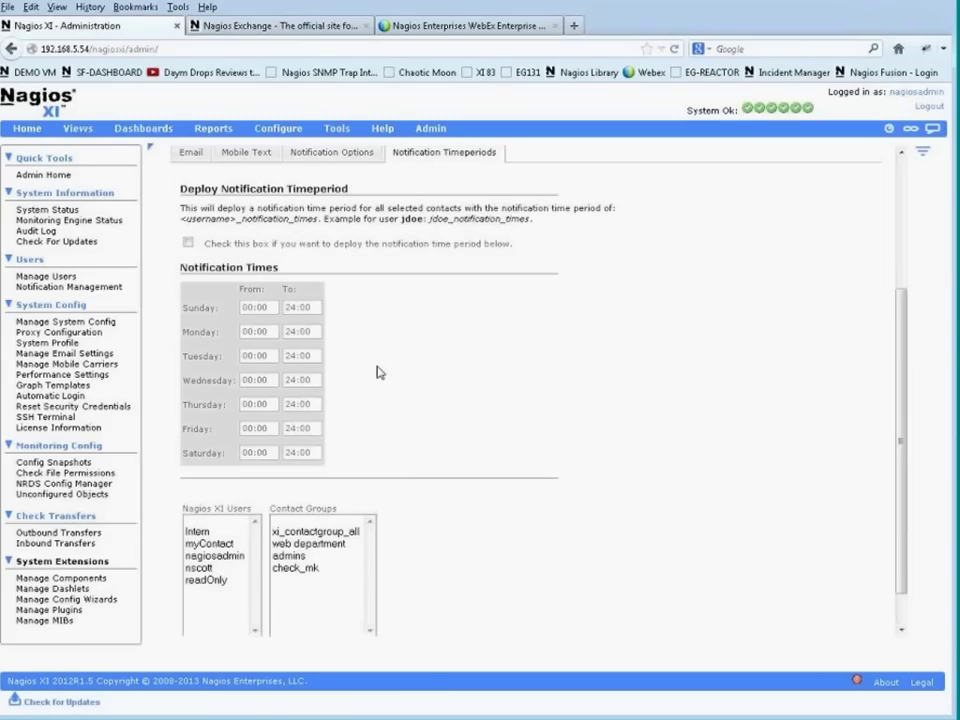
pyautogui.click(324, 153)
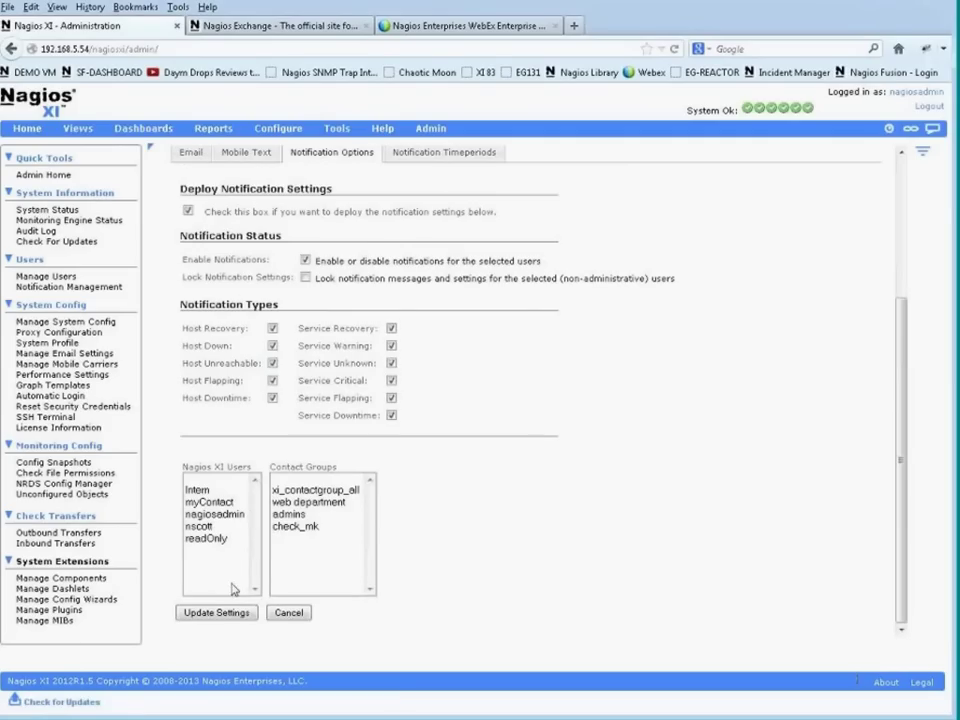
pyautogui.click(191, 153)
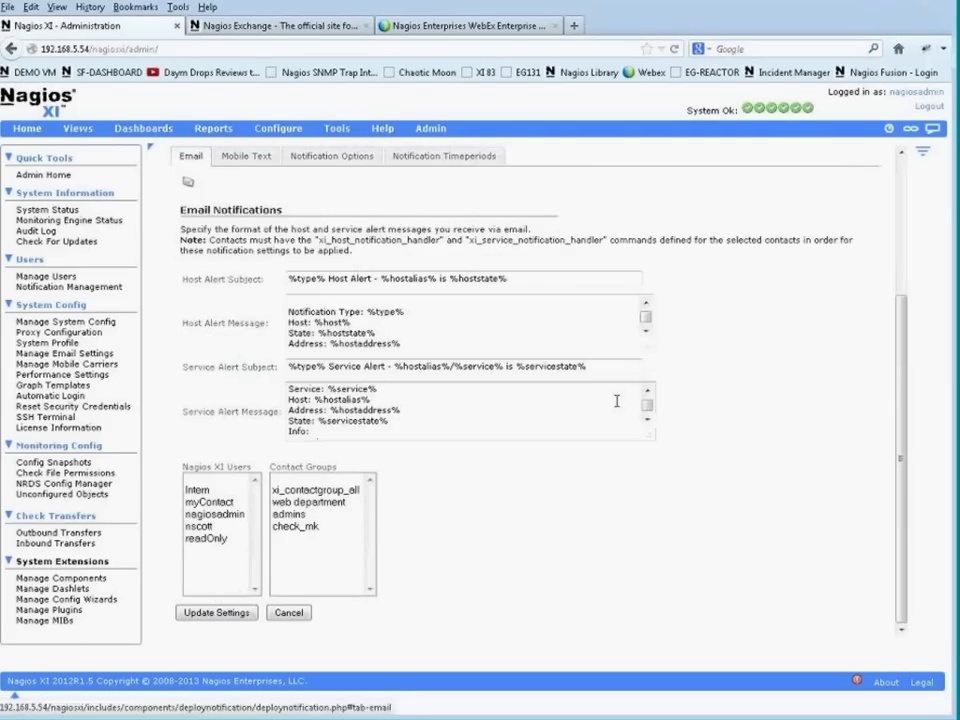
pyautogui.scroll(3, 673, 451)
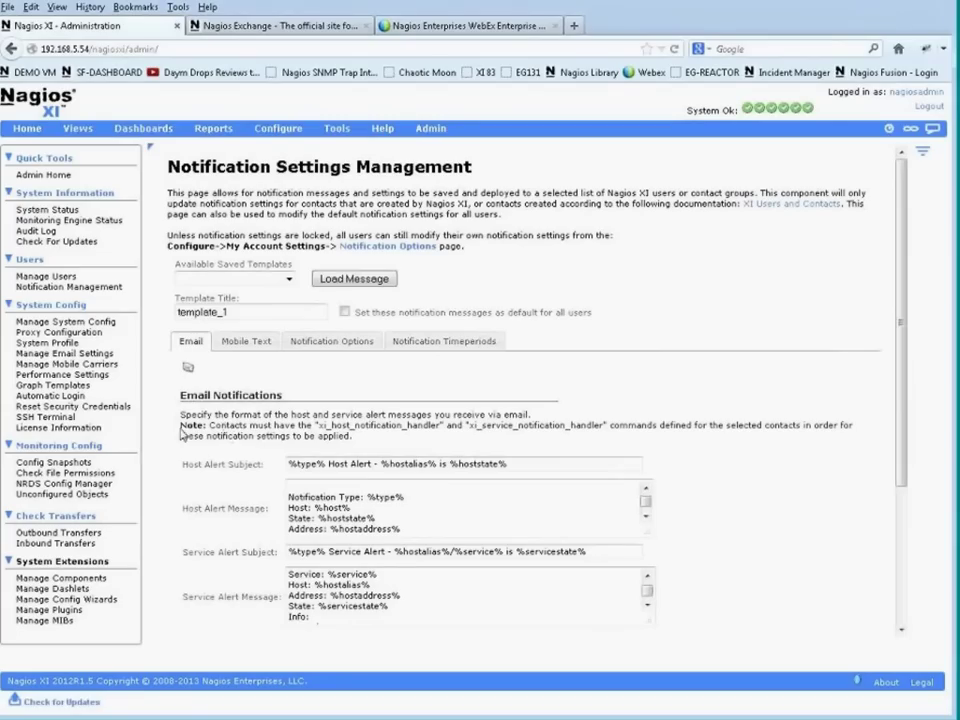
# Open Manage Components, cancel uploading a component file, and switch to the Nagios Exchange site.
pyautogui.click(98, 587)
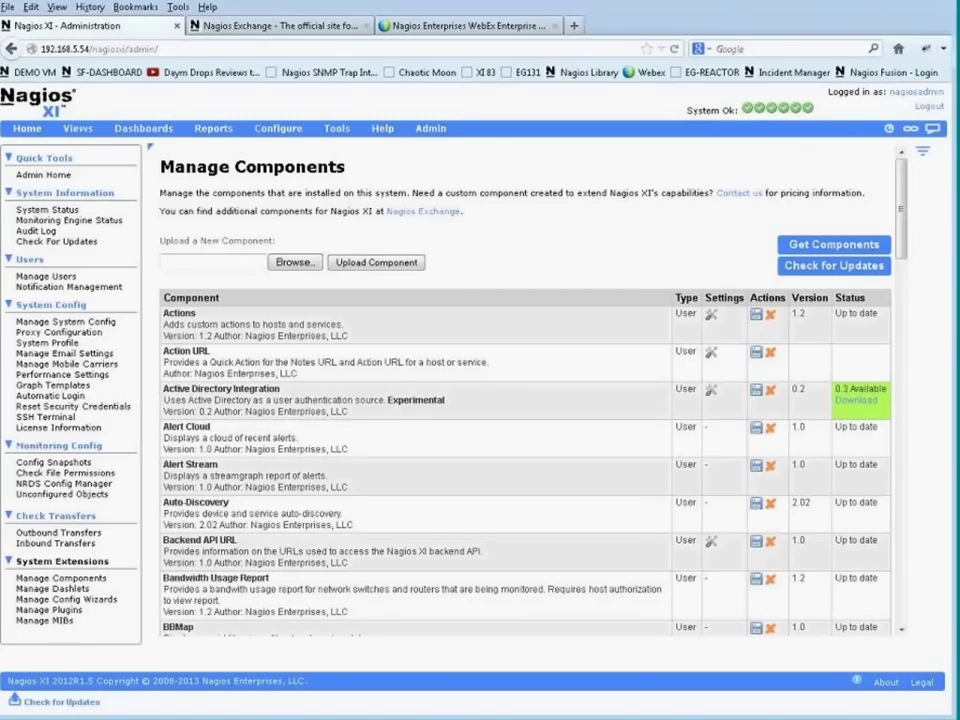
pyautogui.click(243, 265)
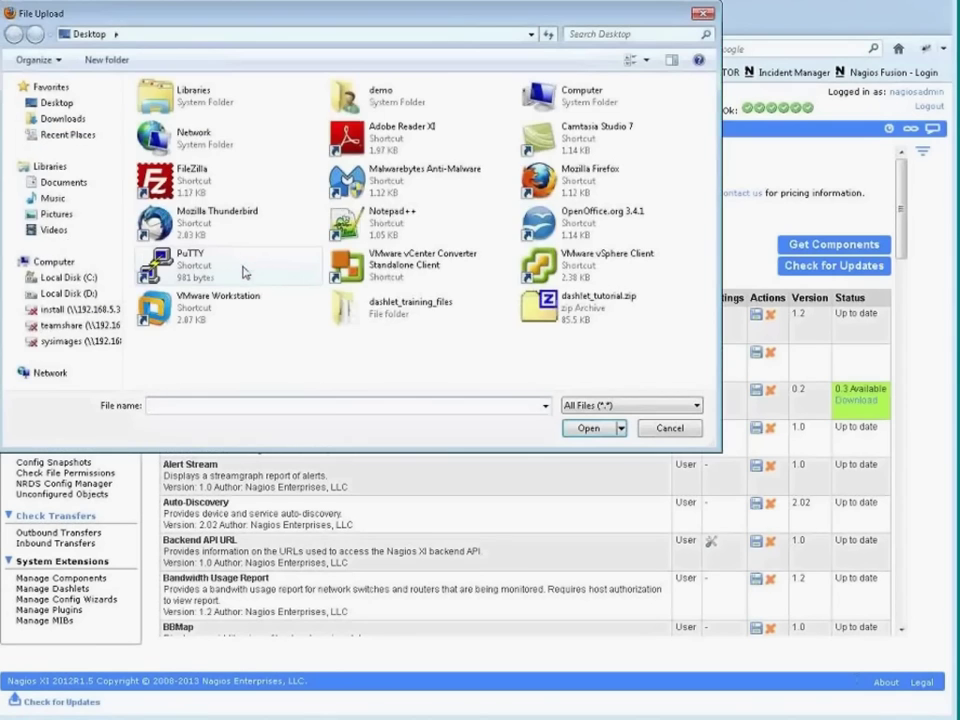
pyautogui.click(645, 430)
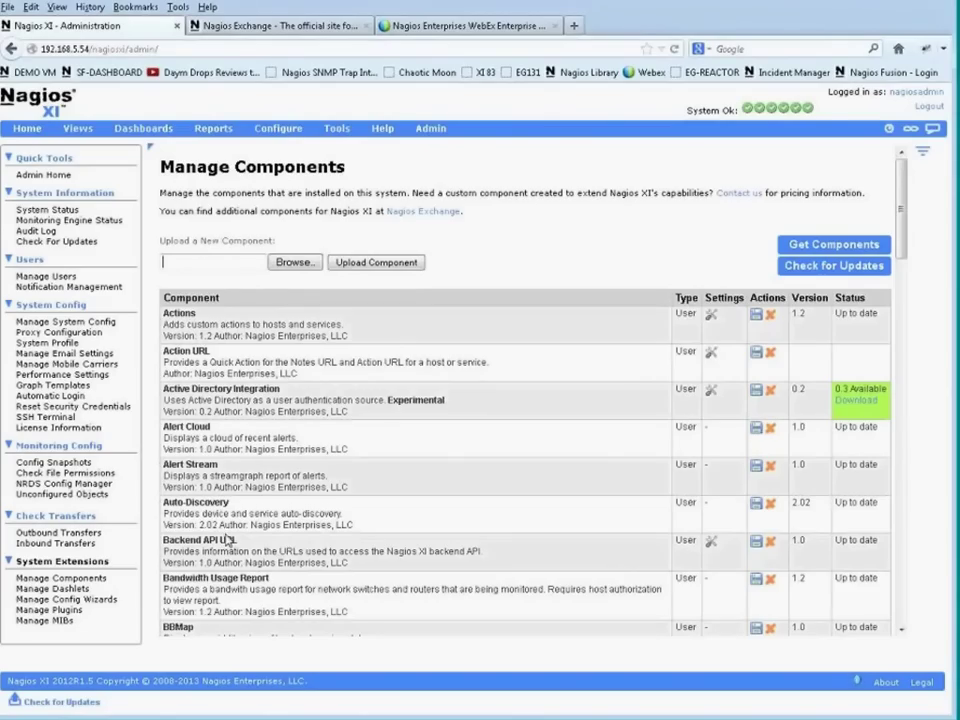
pyautogui.click(238, 27)
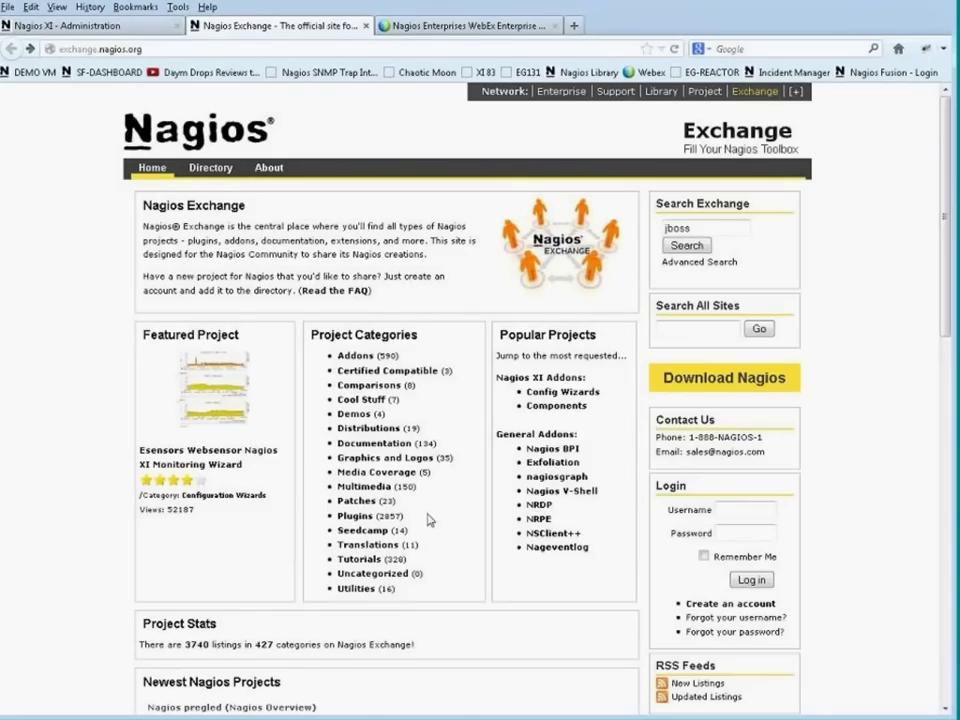
# Search Nagios Exchange for jboss add-ons and scroll through the results.
pyautogui.moveTo(341, 525); pyautogui.dragTo(341, 515)
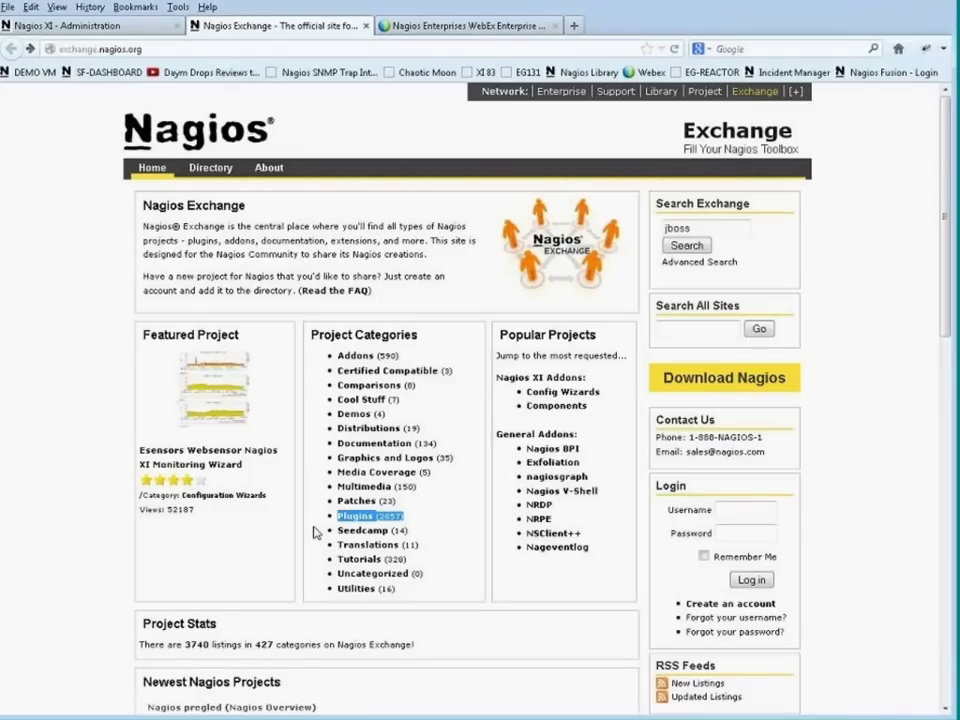
pyautogui.click(450, 521)
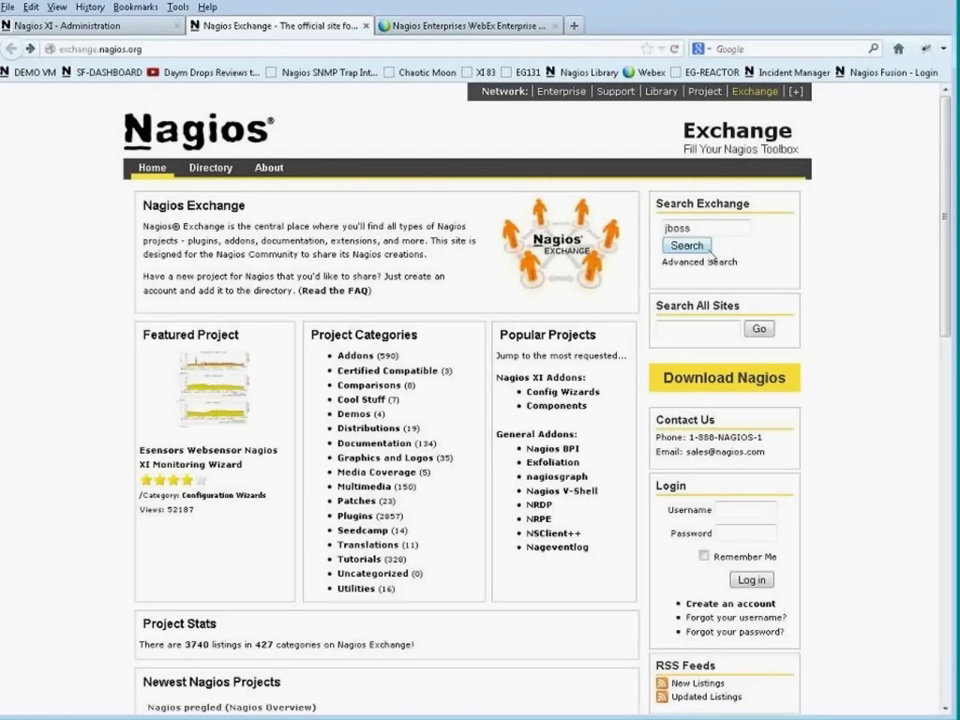
pyautogui.press('Return')
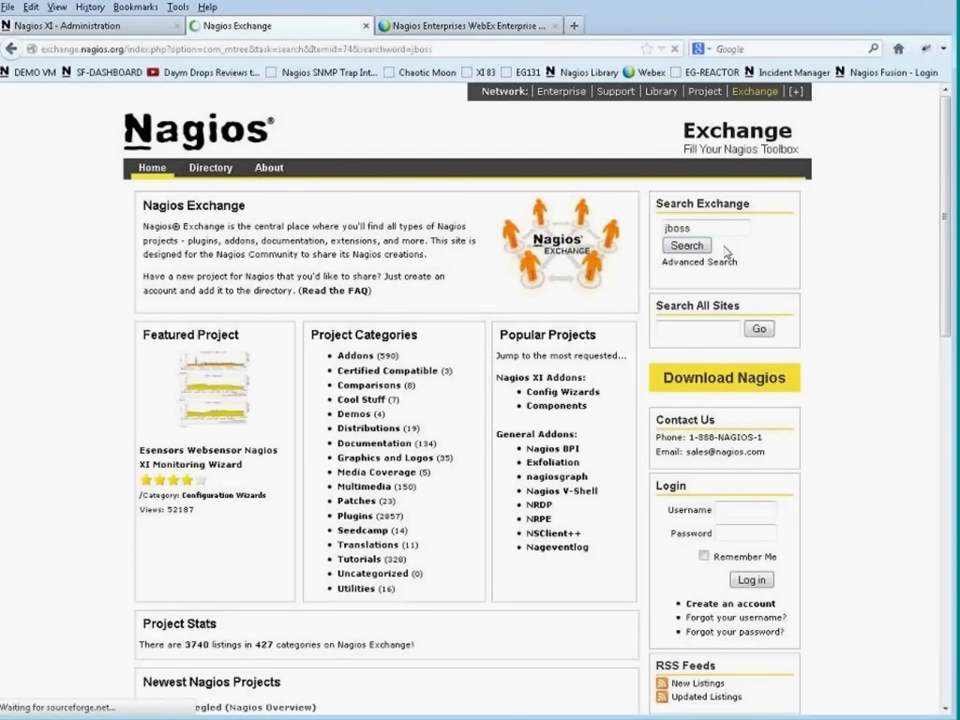
pyautogui.scroll(-8, 556, 345)
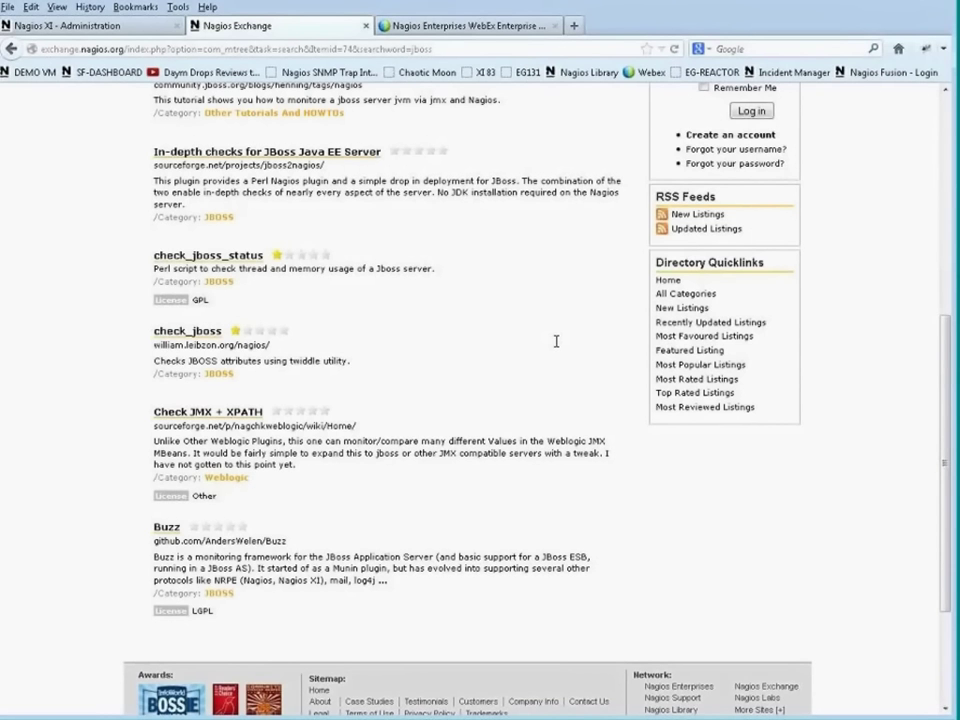
pyautogui.scroll(8, 556, 341)
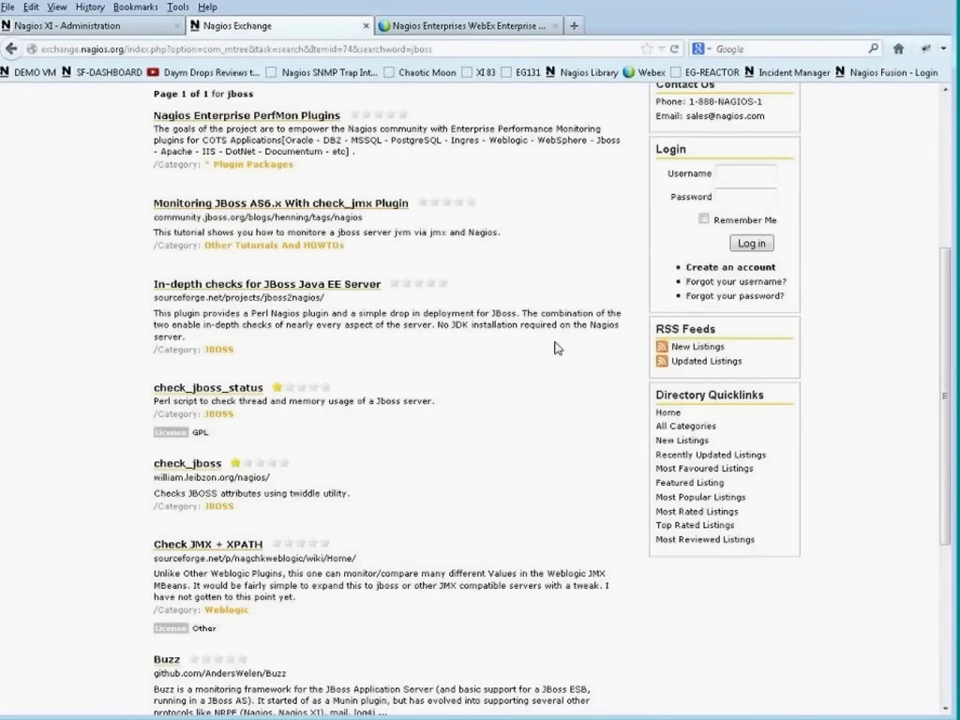
# Go back to the Exchange home page and search for san.
pyautogui.click(12, 49)
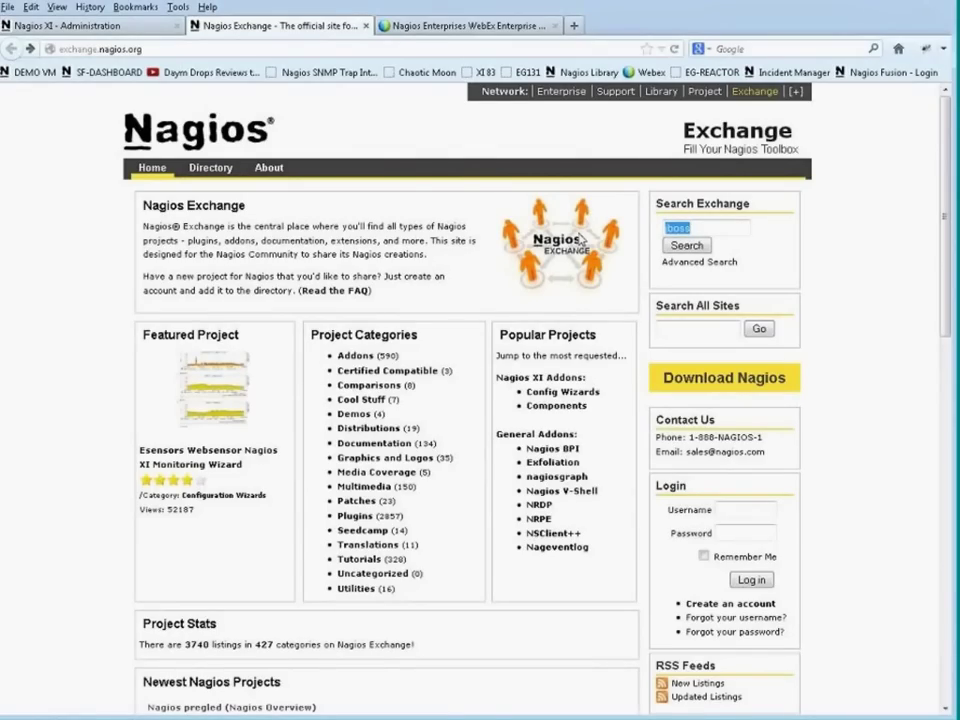
pyautogui.write('san')
pyautogui.press('Return')
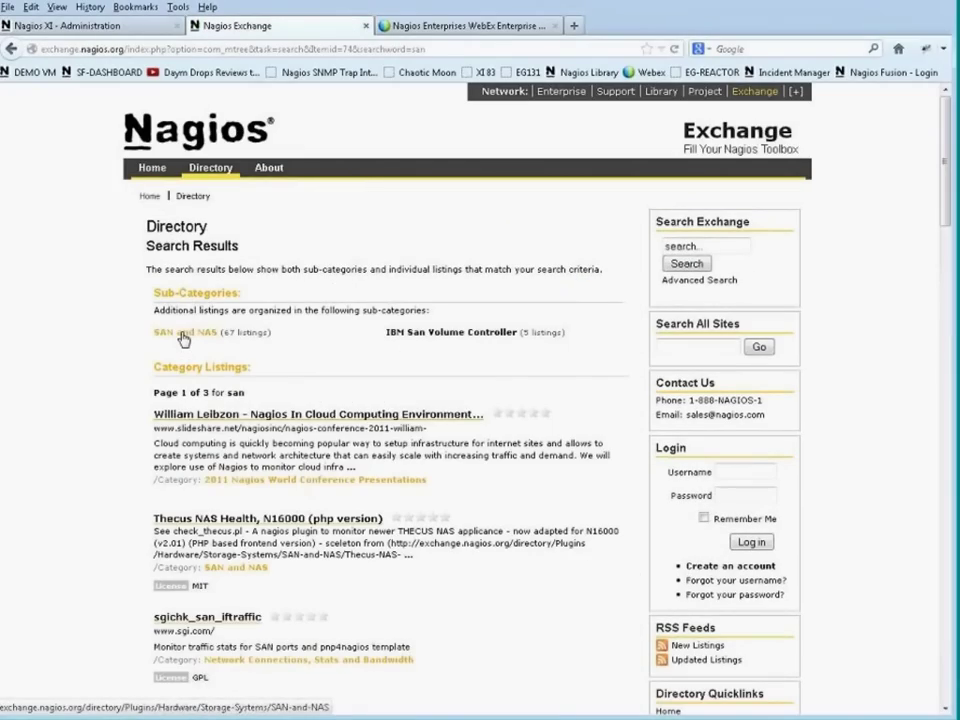
# Browse the SAN and NAS category, then return to Nagios XI's Manage Components page.
pyautogui.click(183, 338)
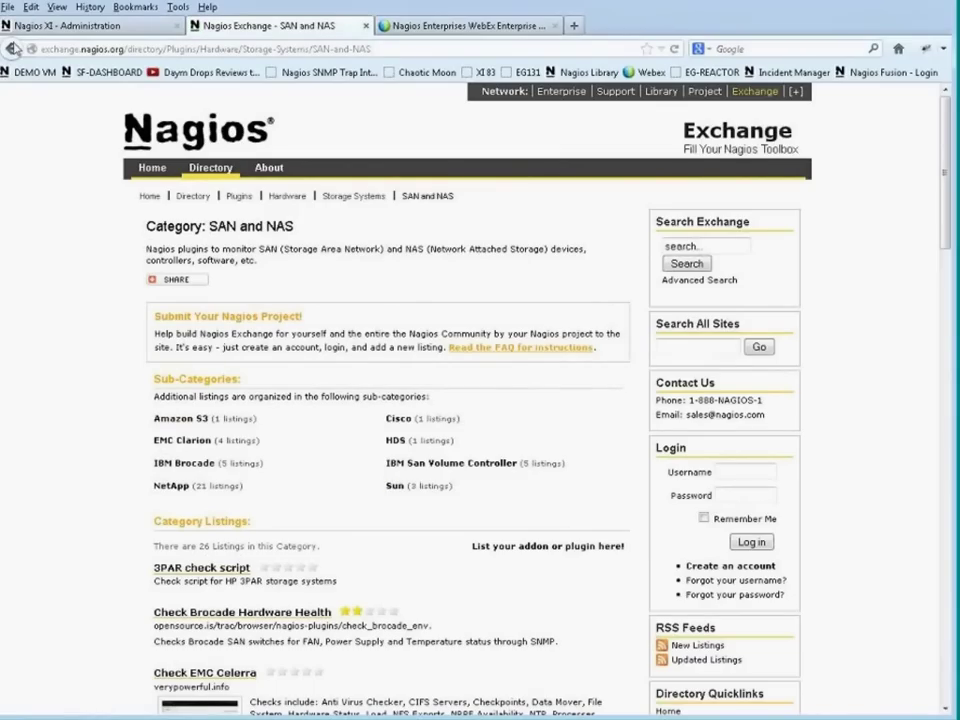
pyautogui.click(153, 170)
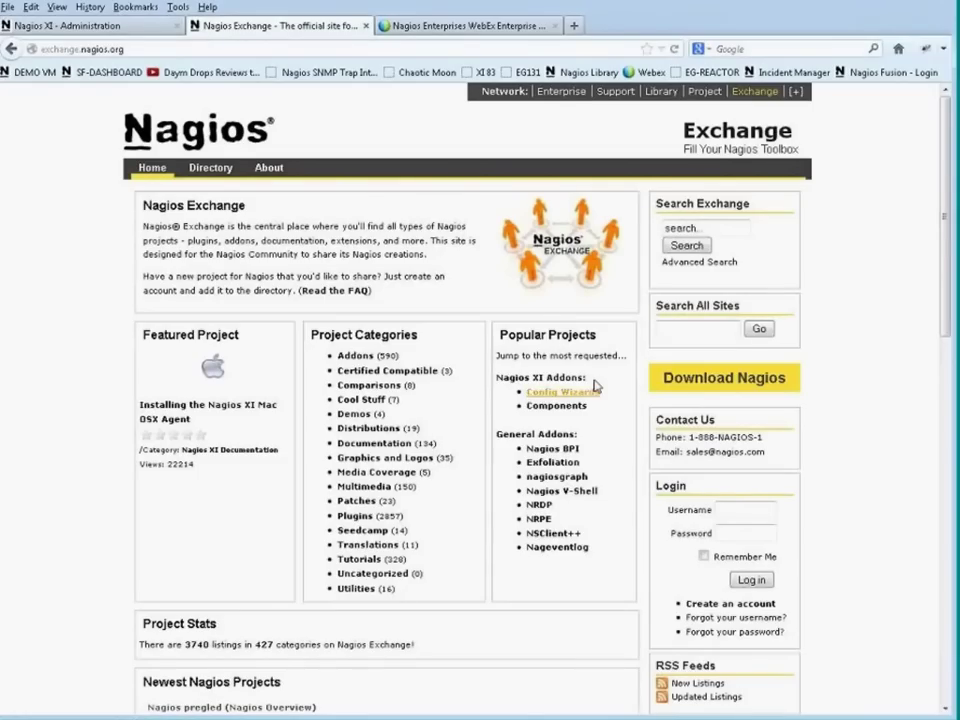
pyautogui.click(52, 26)
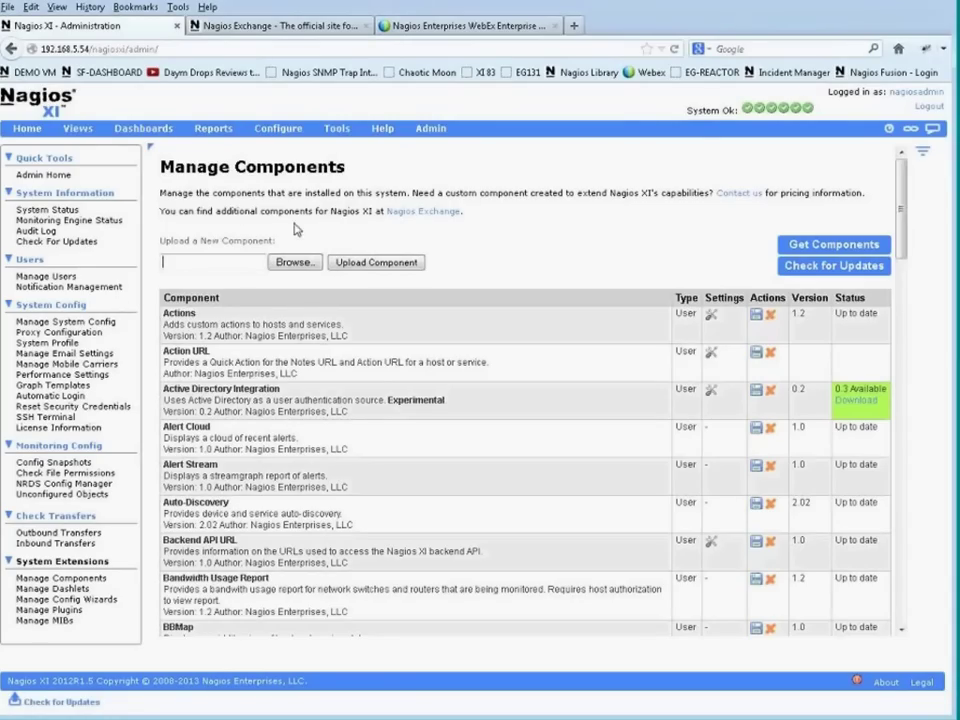
# Check for component updates, revealing Active Directory Integration 0.3 and Alert Cloud 1.1.
pyautogui.scroll(-2, 368, 334)
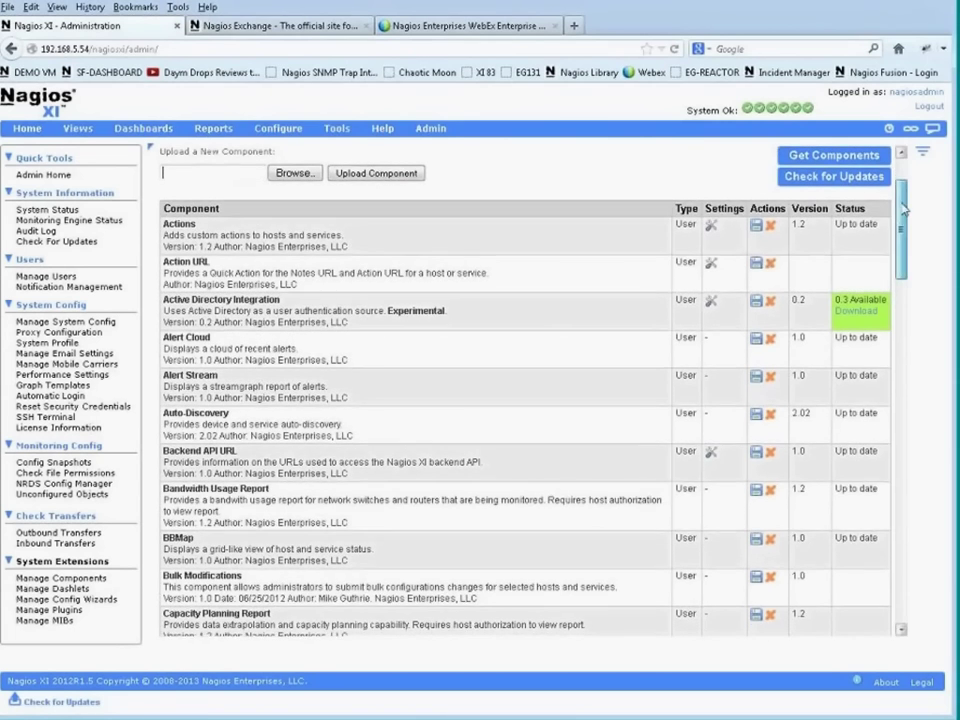
pyautogui.scroll(-2, 903, 224)
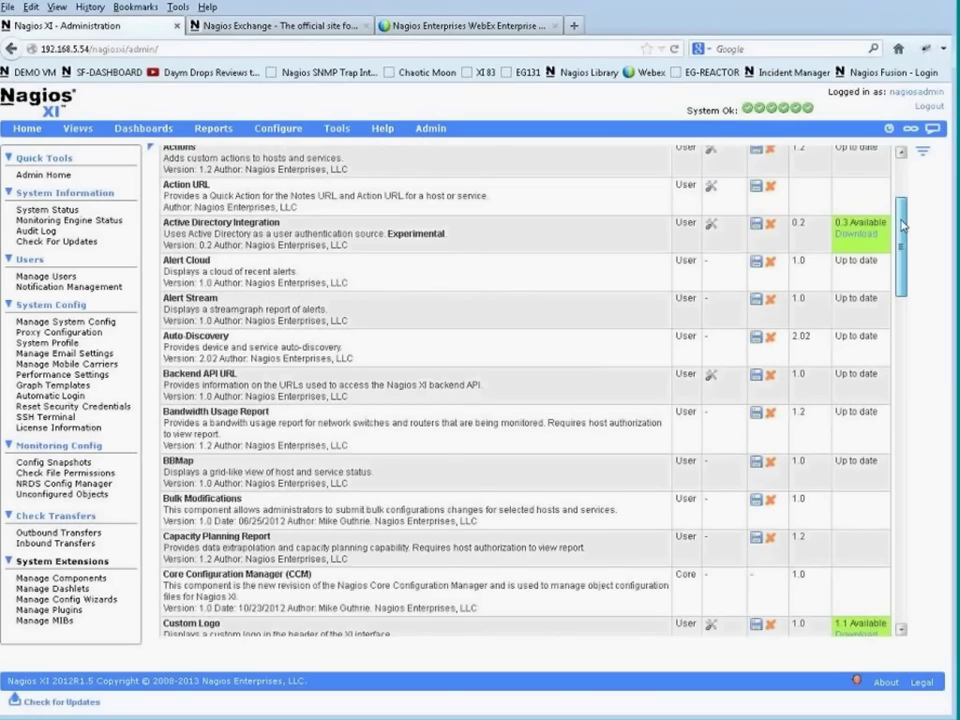
pyautogui.moveTo(903, 224); pyautogui.dragTo(920, 190)
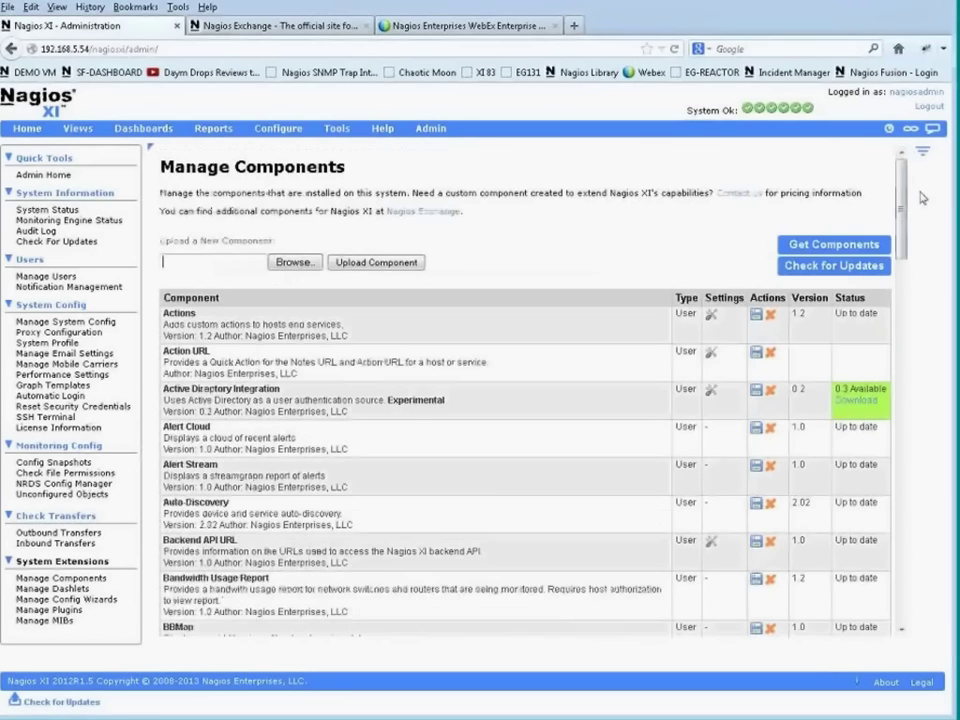
pyautogui.click(848, 268)
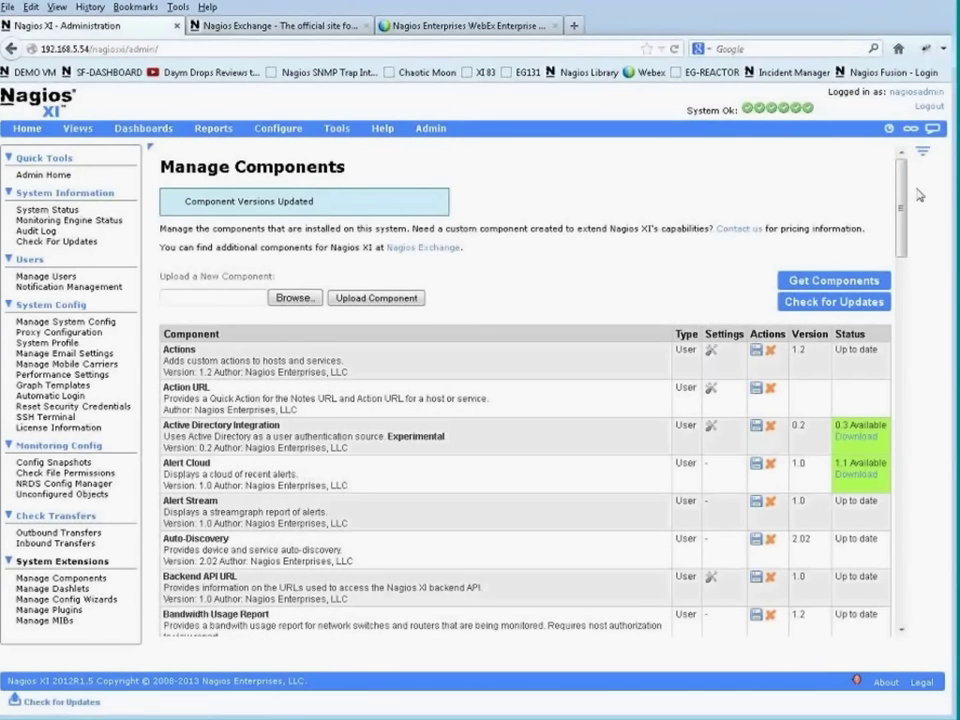
pyautogui.moveTo(908, 155); pyautogui.dragTo(903, 222)
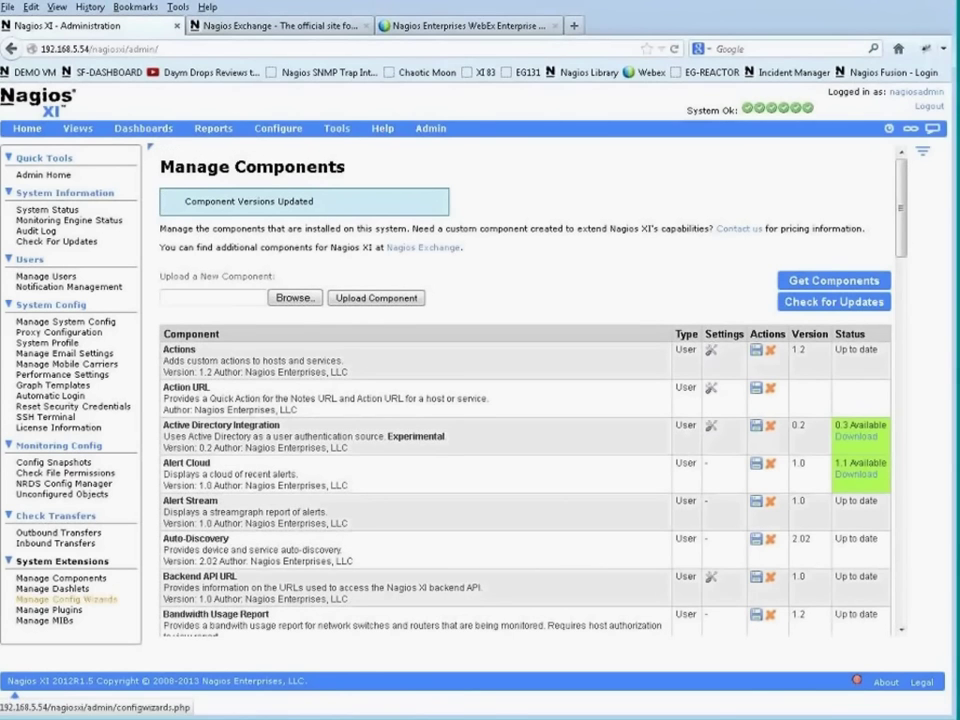
# Scroll through the Manage Config Wizards list, noting newer versions like FTP Server 1.3.
pyautogui.click(66, 599)
pyautogui.scroll(-3, 461, 386)
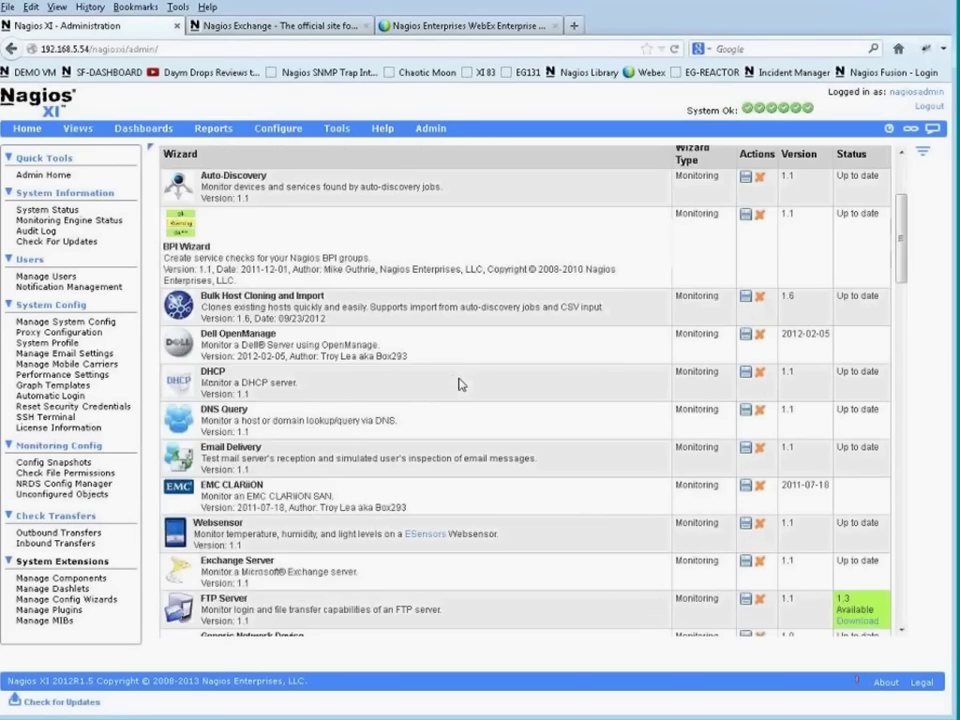
pyautogui.scroll(-14, 461, 386)
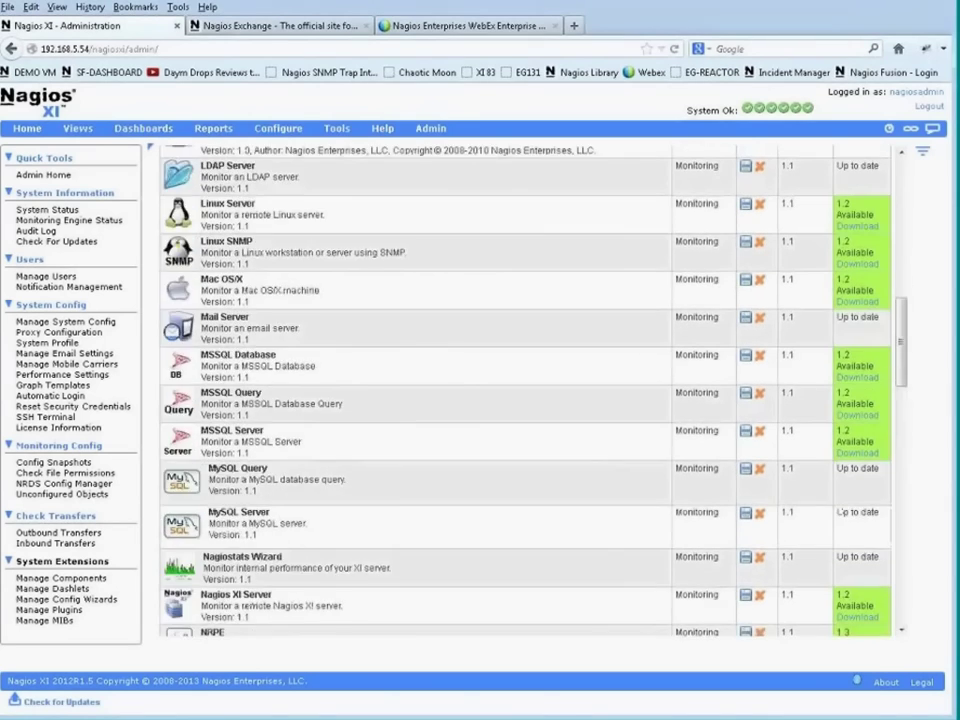
pyautogui.scroll(-6, 461, 386)
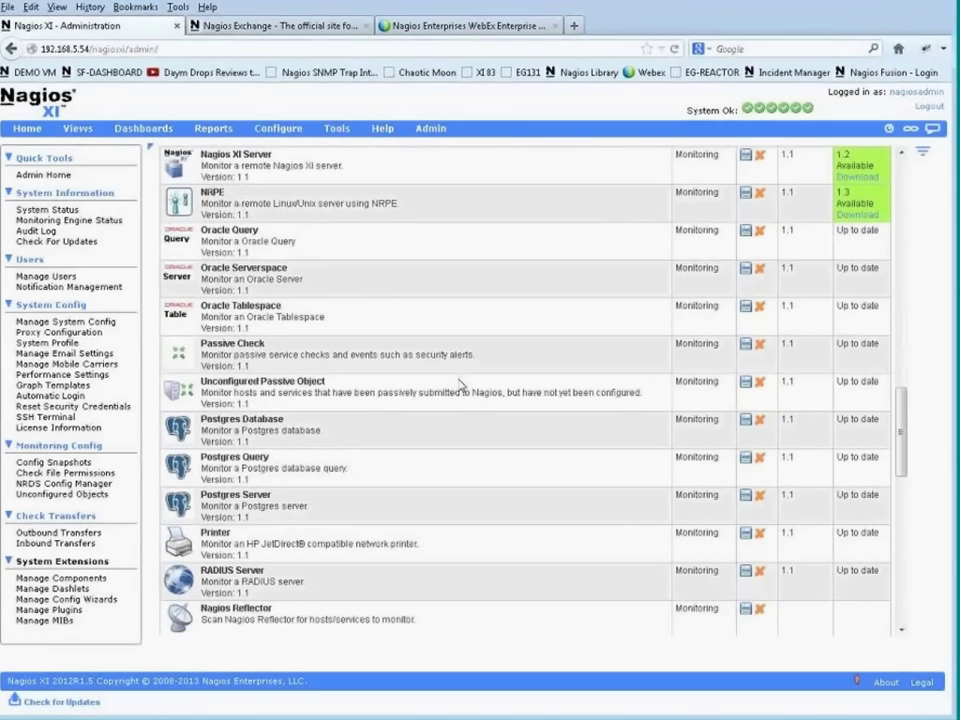
pyautogui.scroll(20, 456, 392)
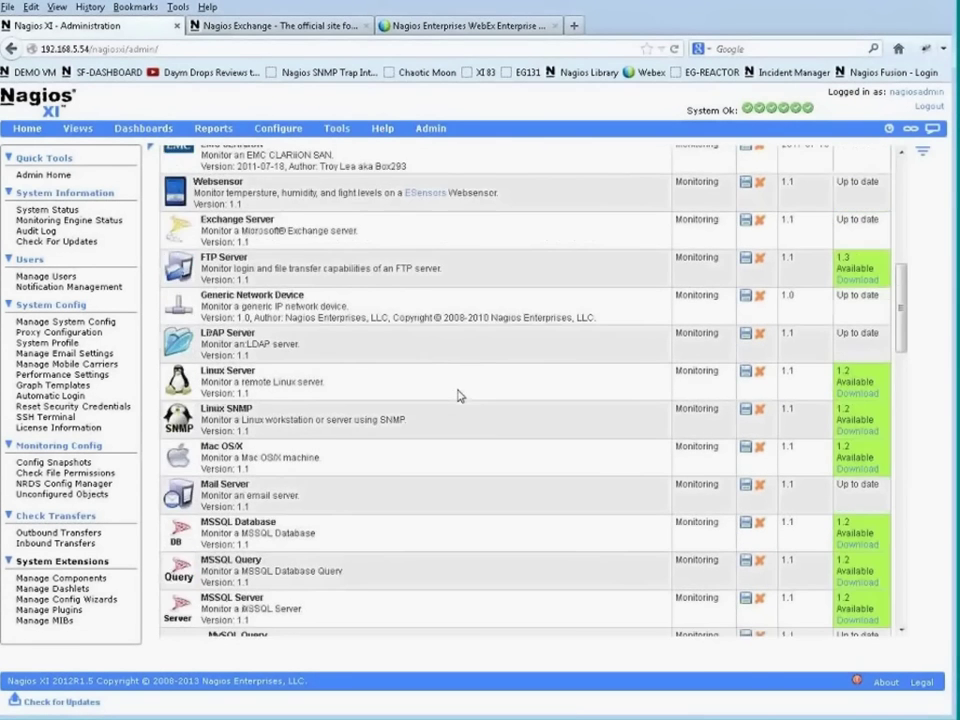
pyautogui.scroll(5, 433, 367)
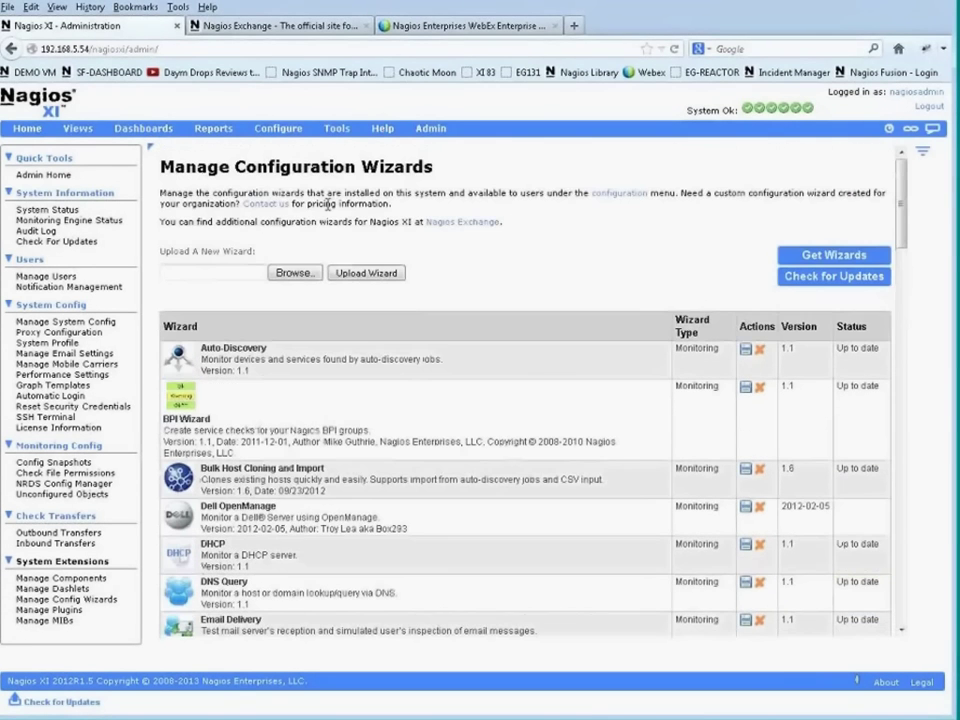
# Open the Tactical Overview from the Home dashboard, showing 2 hosts down and 64 critical services.
pyautogui.click(24, 130)
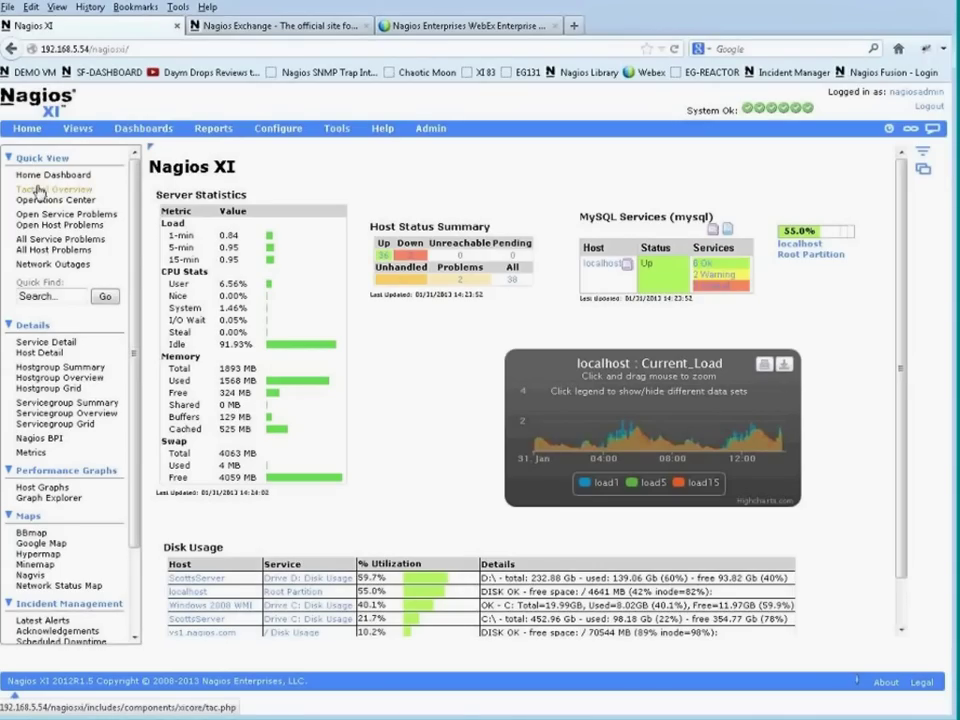
pyautogui.click(44, 175)
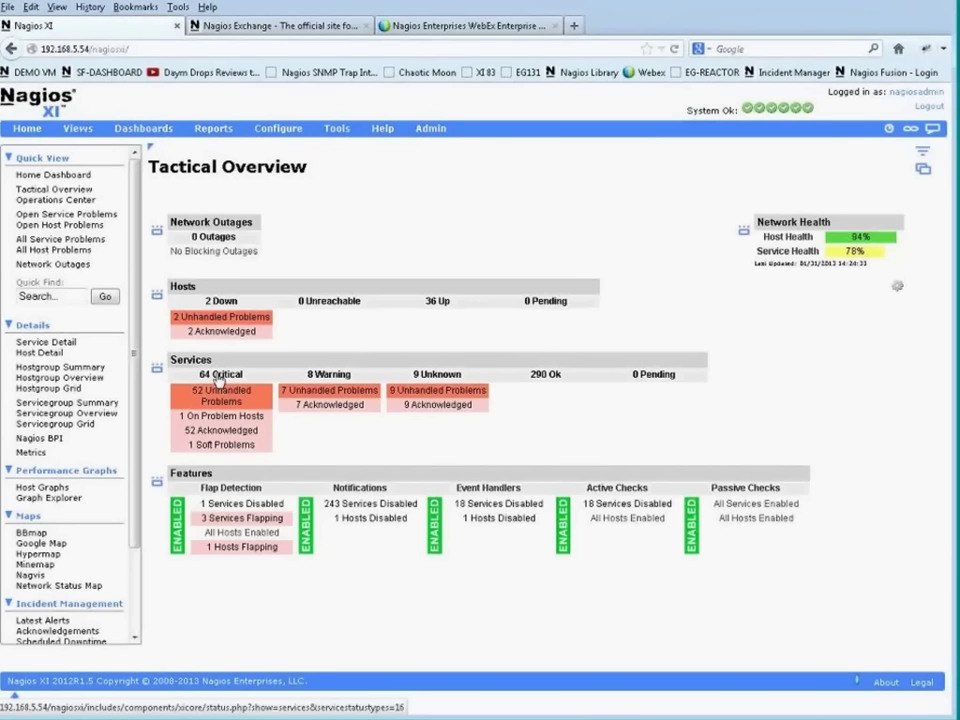
# Glance at the critical services list, then open the Operations Center showing 81 problems.
pyautogui.click(218, 376)
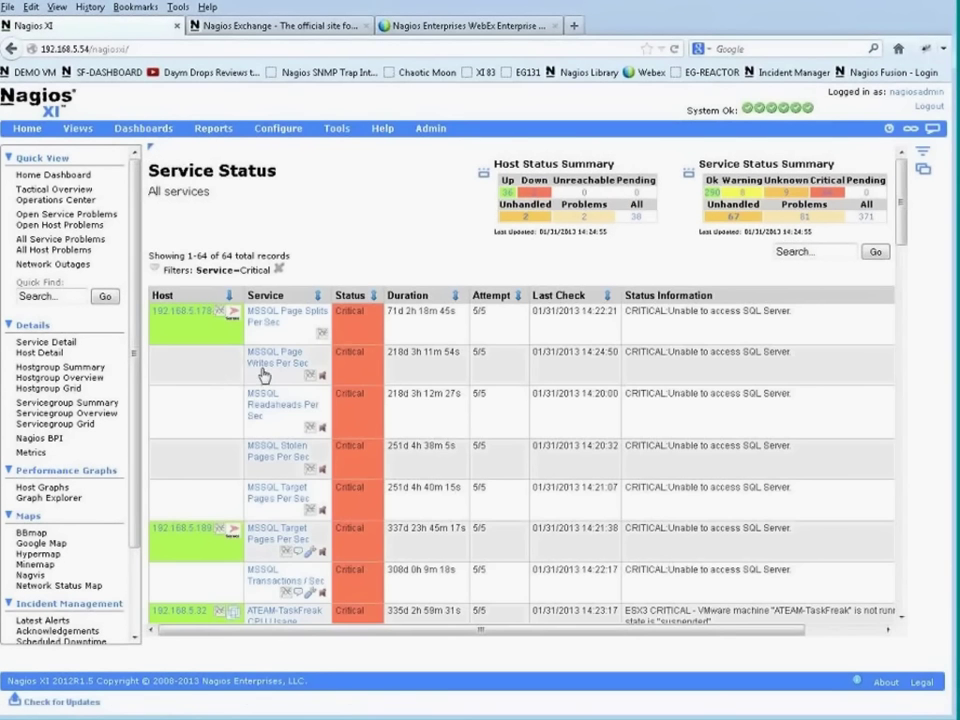
pyautogui.scroll(-10, 262, 428)
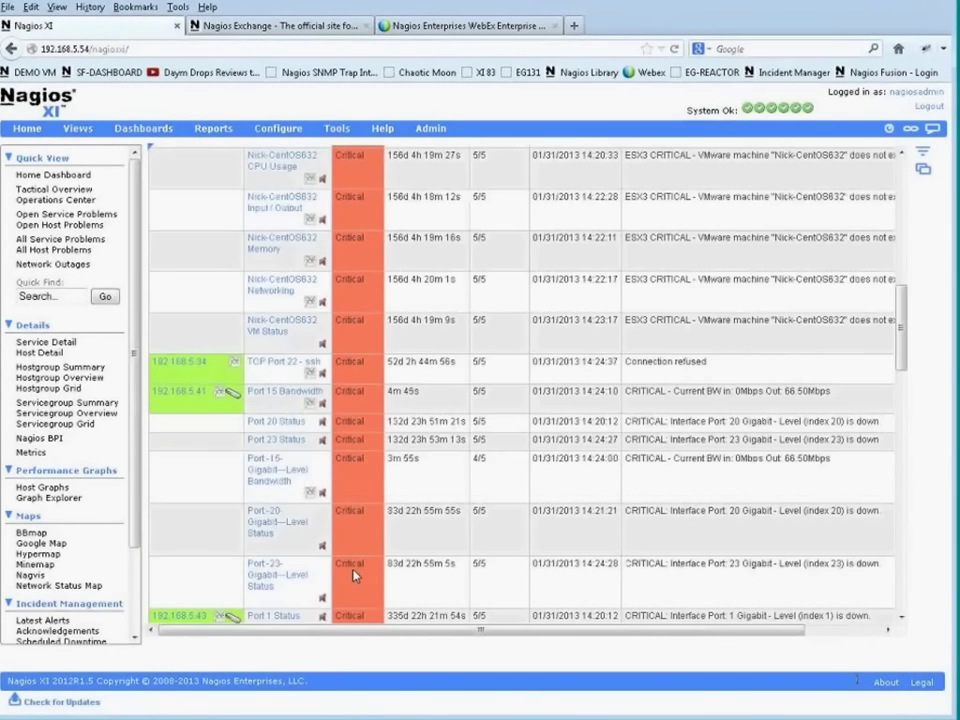
pyautogui.scroll(10, 355, 575)
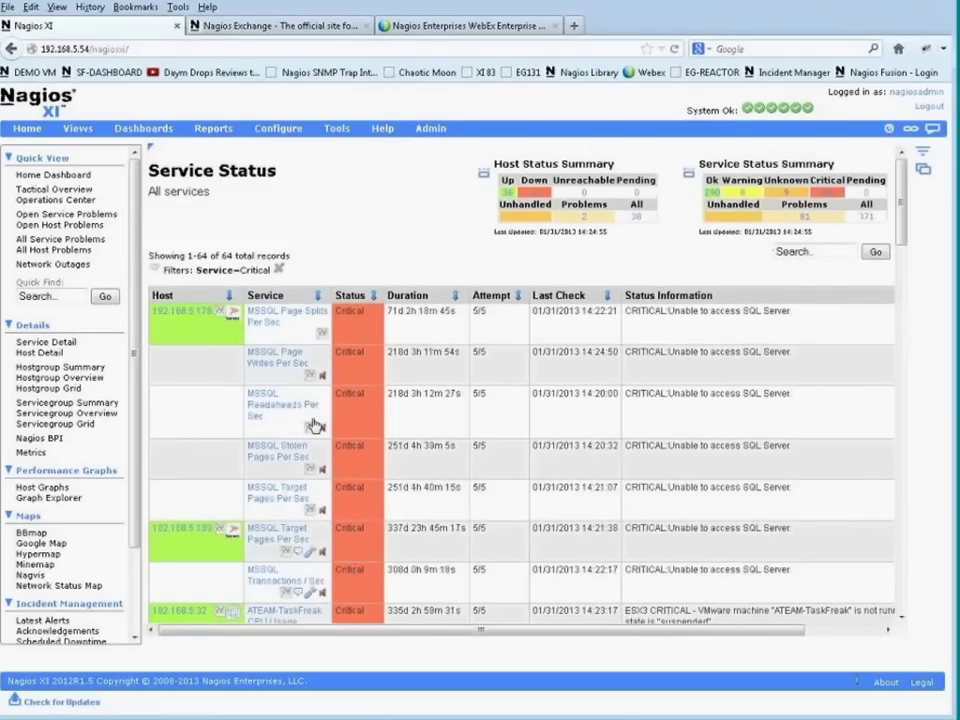
pyautogui.click(60, 201)
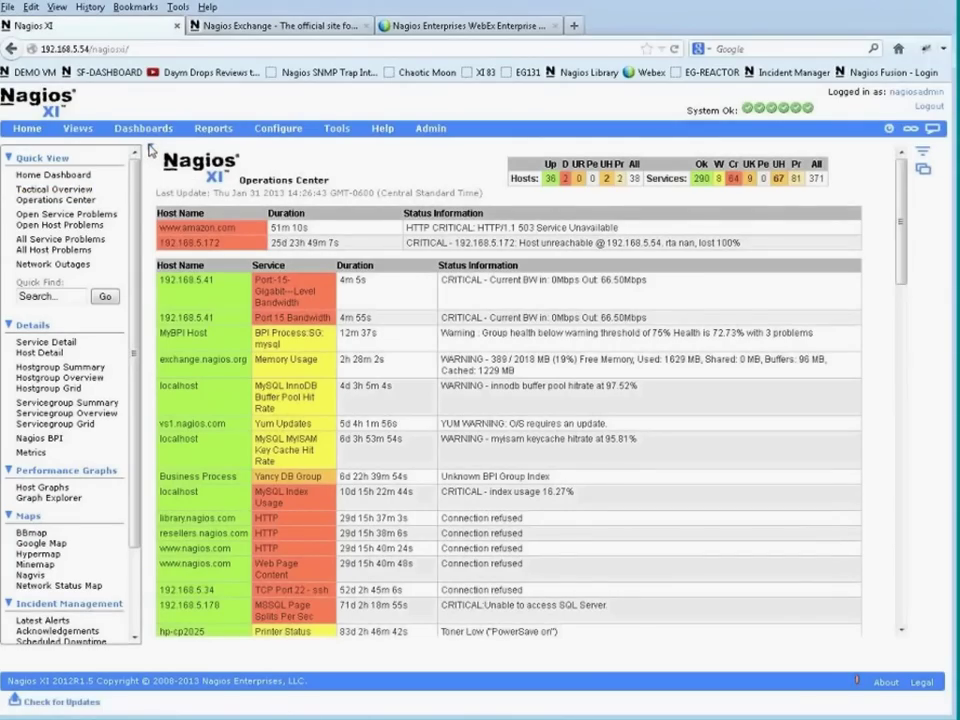
pyautogui.click(150, 147)
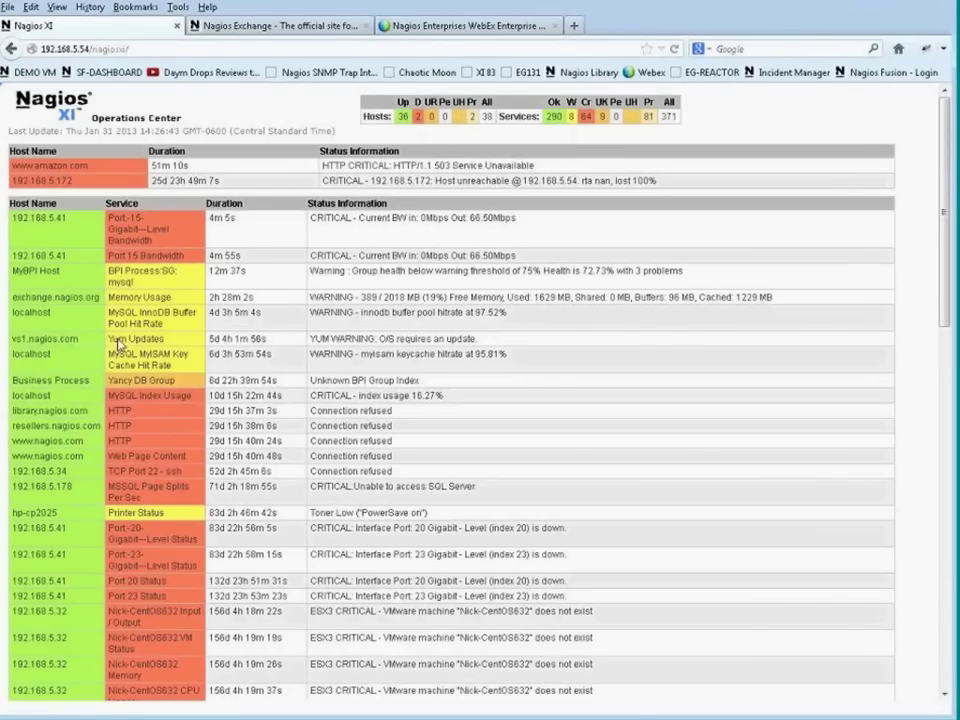
pyautogui.scroll(-5, 145, 425)
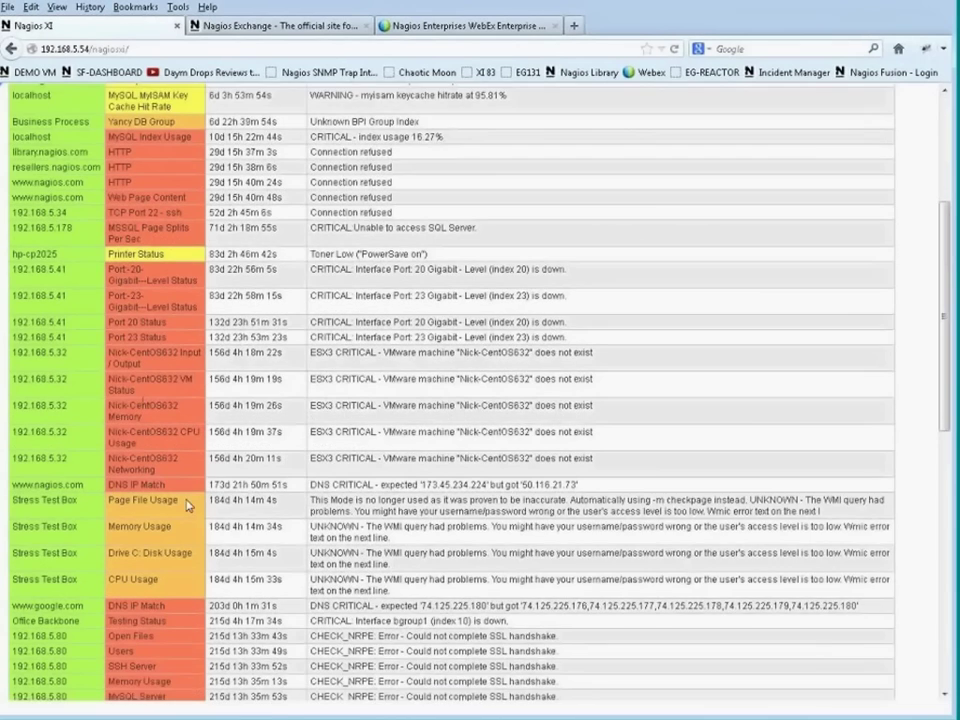
pyautogui.scroll(5, 145, 374)
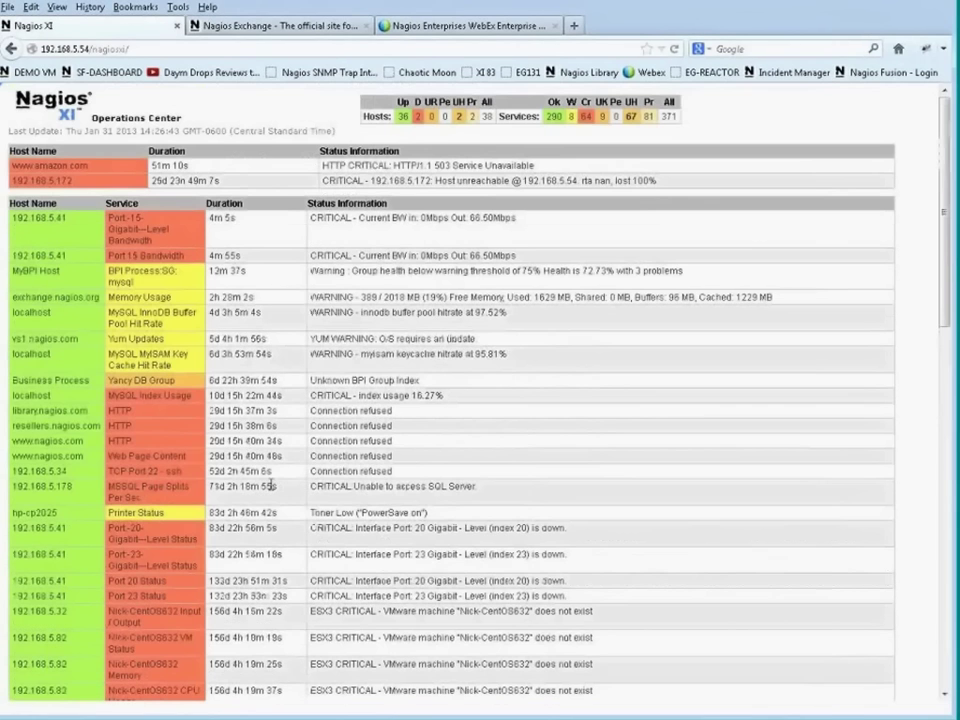
pyautogui.click(3, 90)
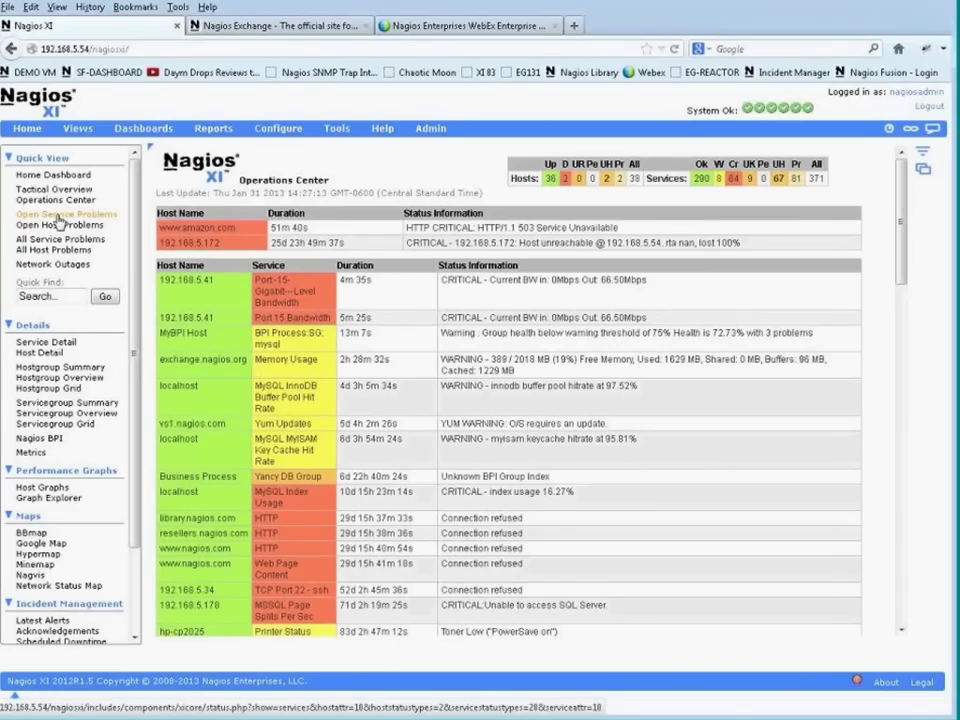
# From Open Service Problems, acknowledge MSSQL Page Writes Per Sec with comment 'i'm working on it'.
pyautogui.click(60, 215)
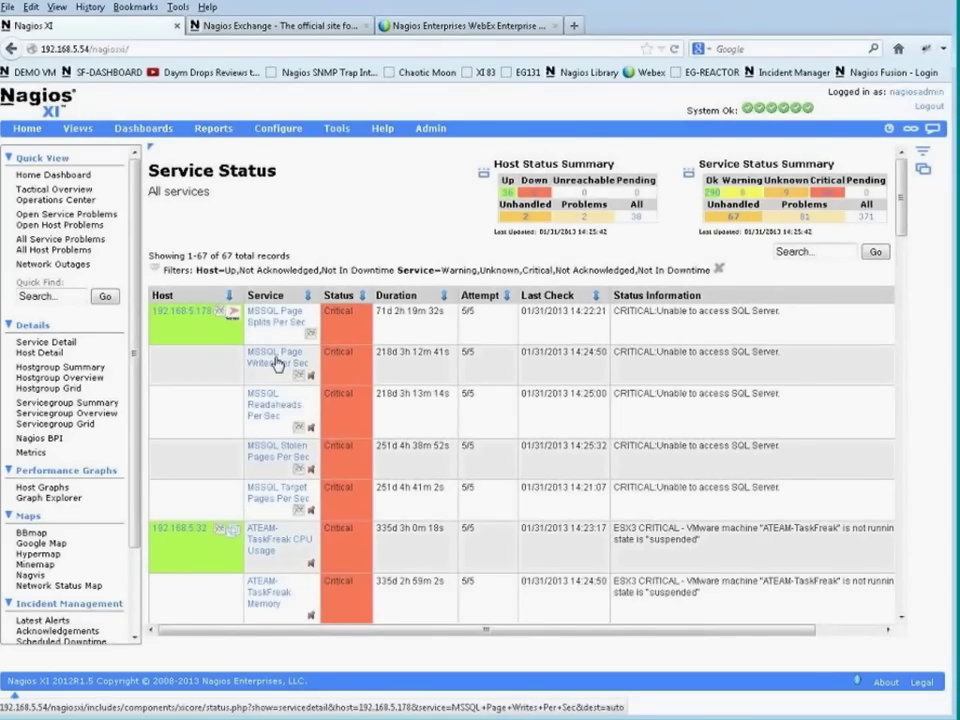
pyautogui.click(278, 362)
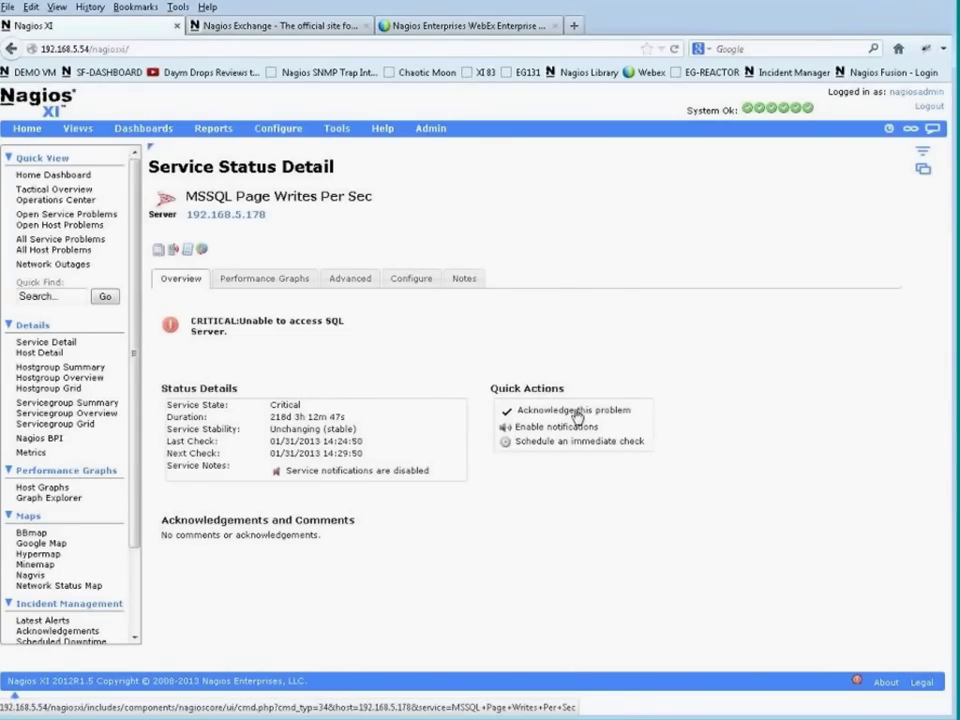
pyautogui.click(577, 414)
pyautogui.click(544, 394)
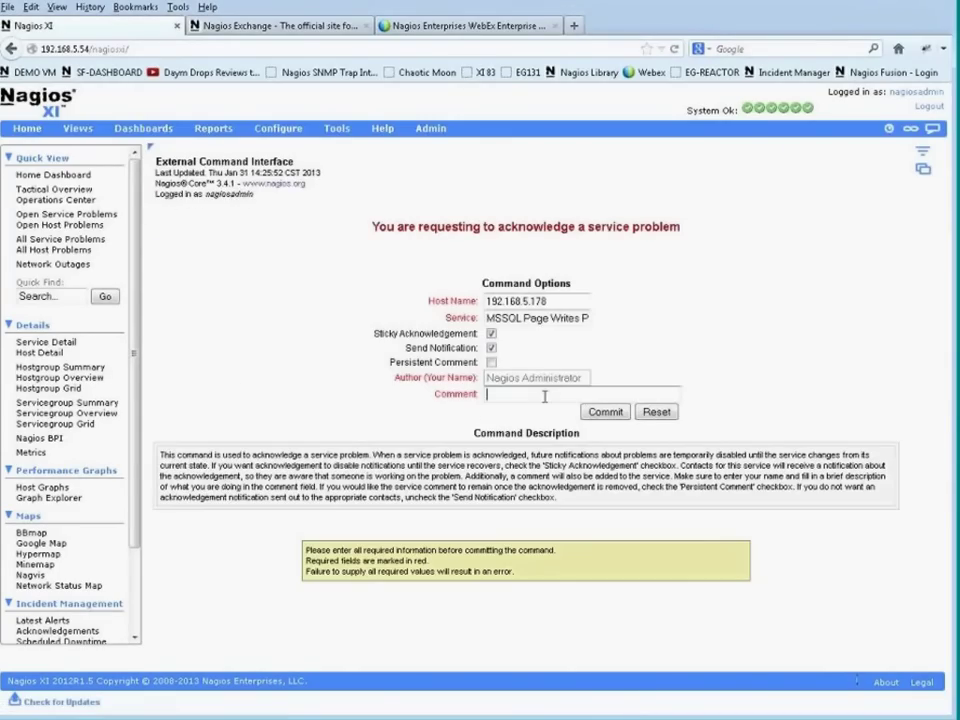
pyautogui.click(545, 396)
pyautogui.click(546, 411)
pyautogui.click(604, 414)
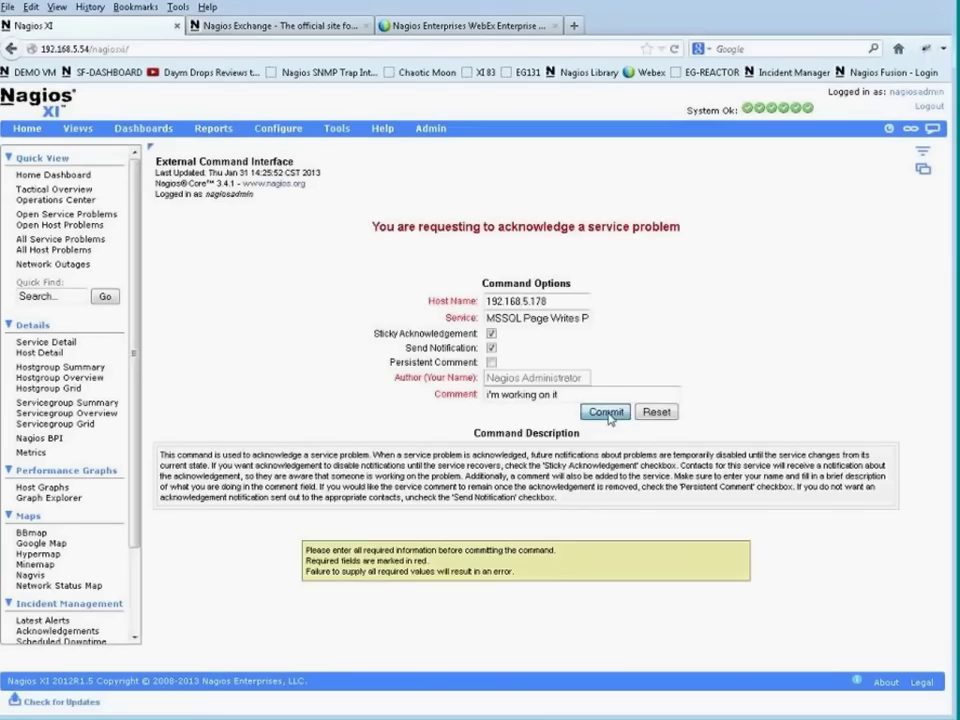
# Return to the service details to check who acknowledged the problem.
pyautogui.click(313, 292)
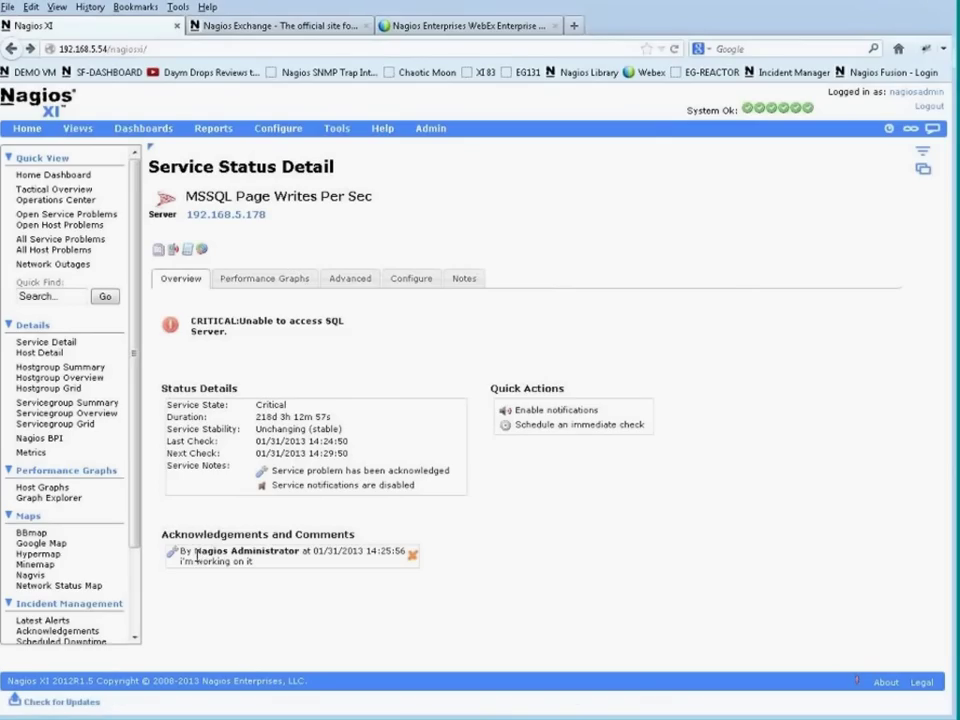
pyautogui.moveTo(195, 552); pyautogui.dragTo(301, 552)
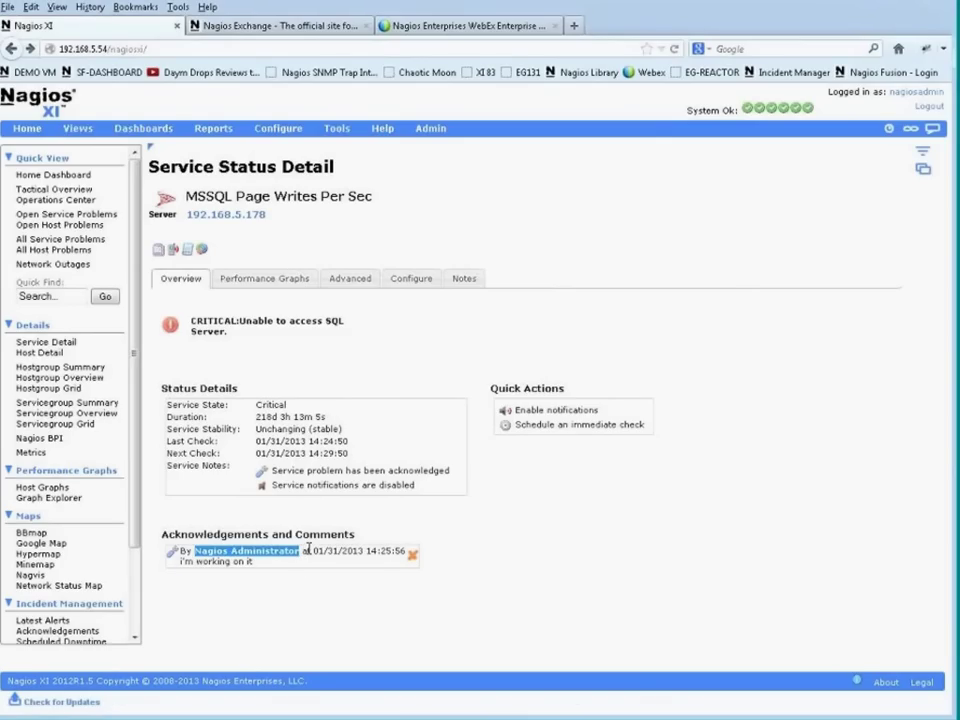
pyautogui.click(309, 552)
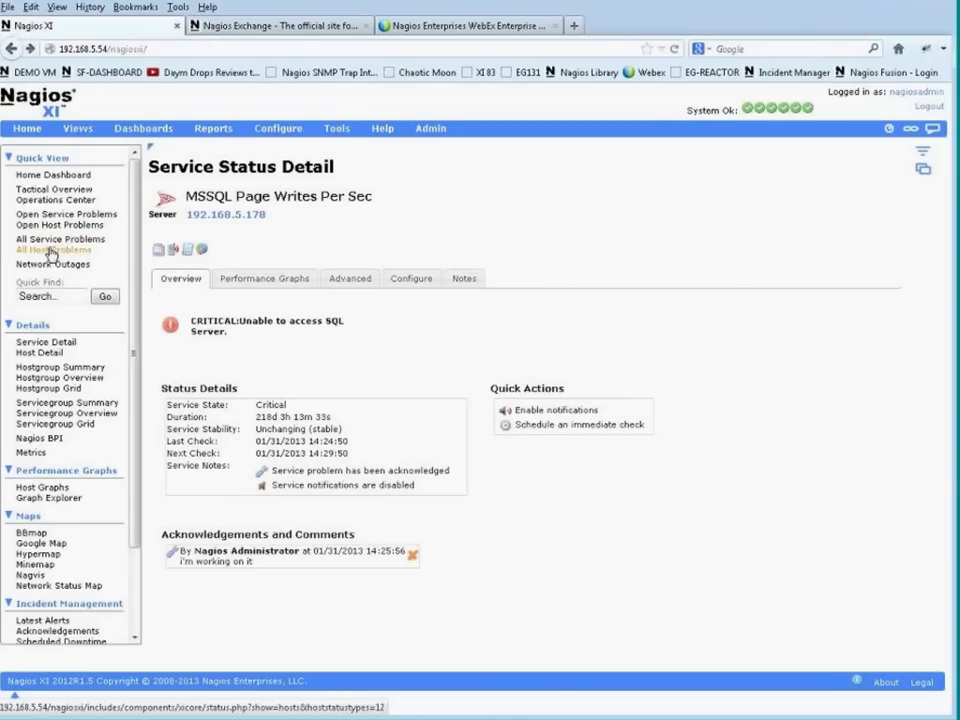
# Quick-find ScottsServer and list its services.
pyautogui.click(58, 294)
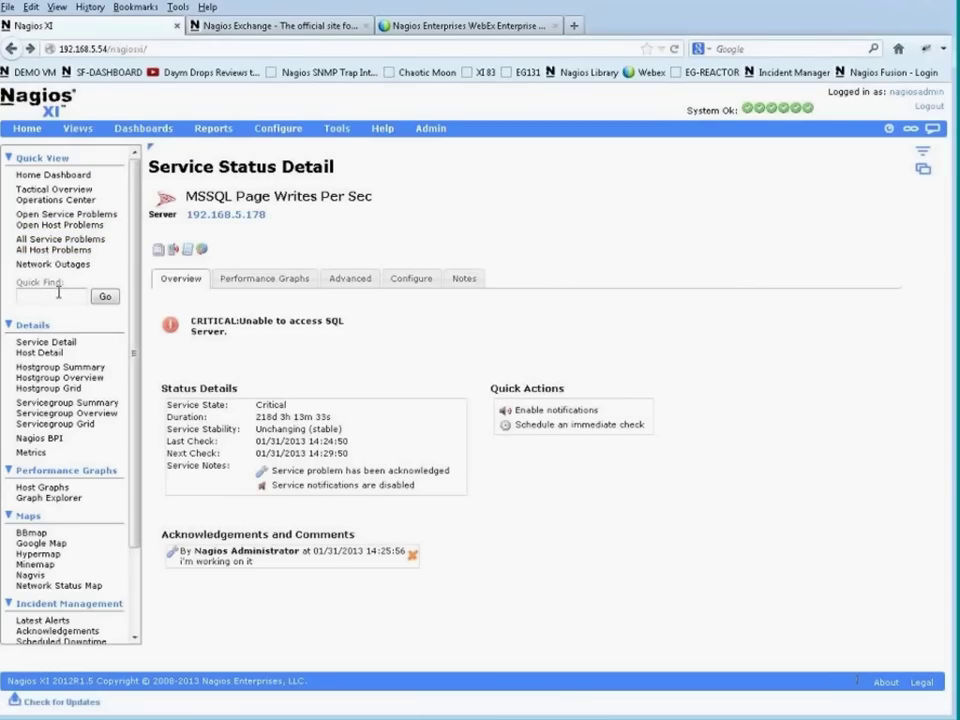
pyautogui.write('sco')
pyautogui.click(41, 314)
pyautogui.click(105, 299)
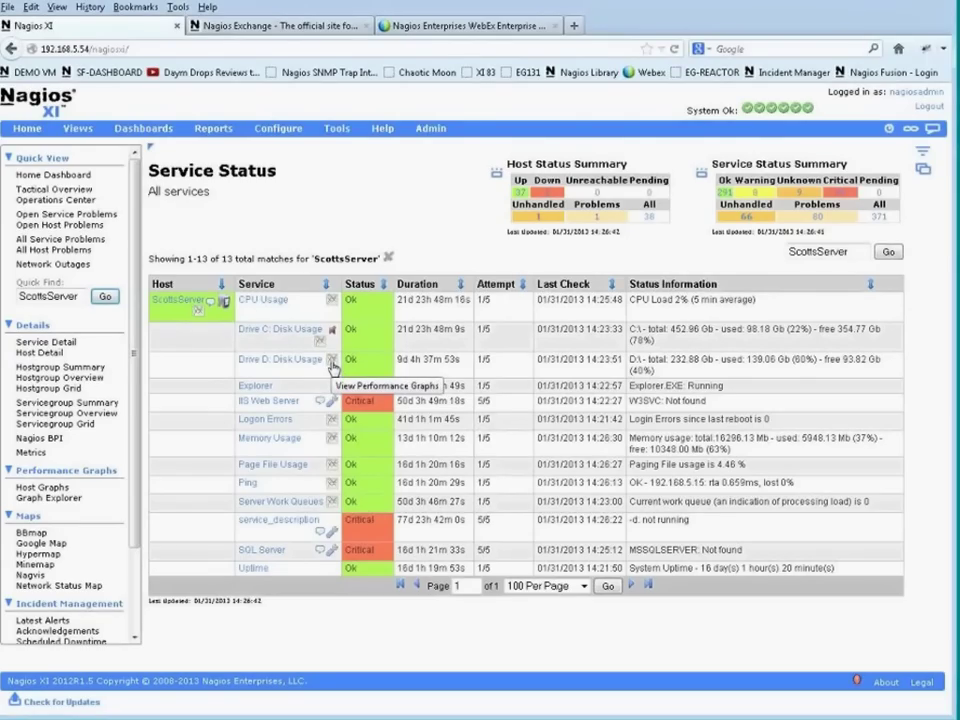
# Preview the Drive D disk usage and CPU Usage graphs.
pyautogui.click(331, 362)
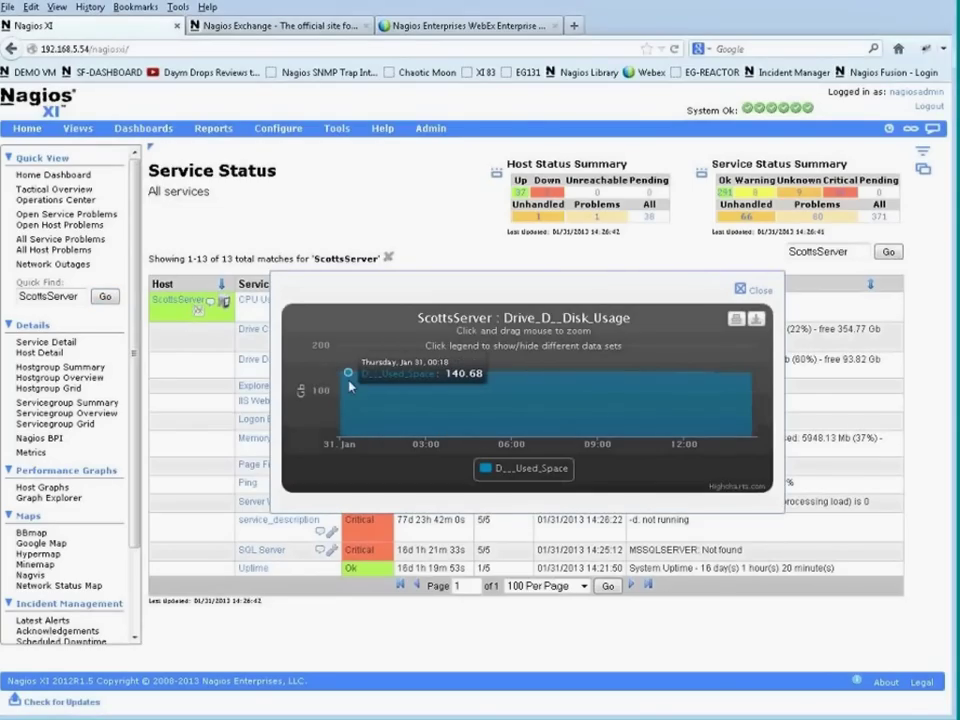
pyautogui.click(759, 291)
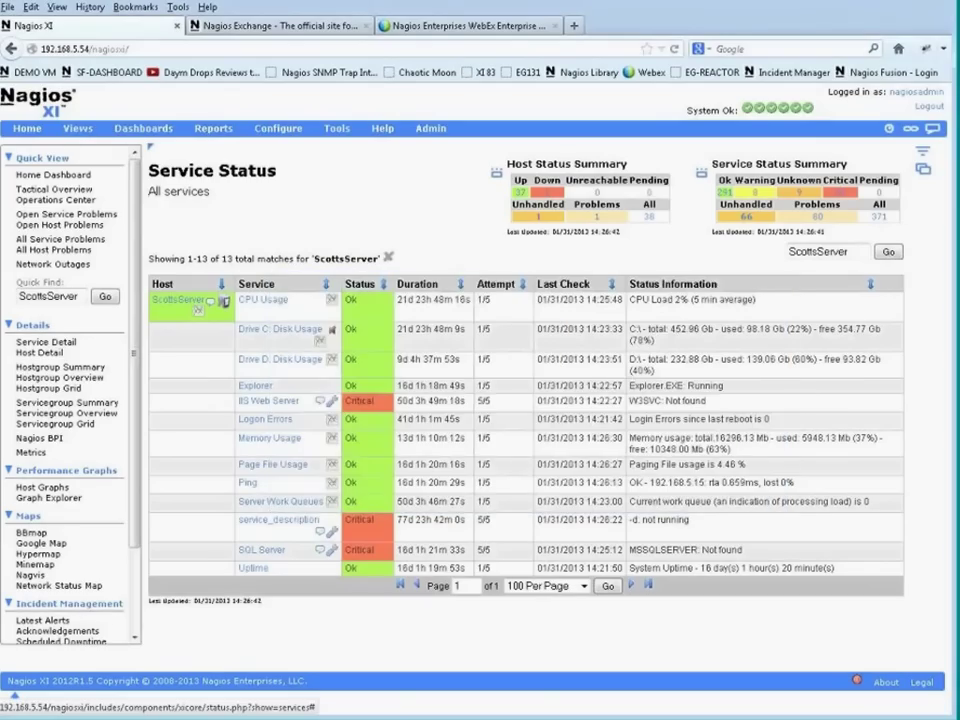
pyautogui.click(333, 304)
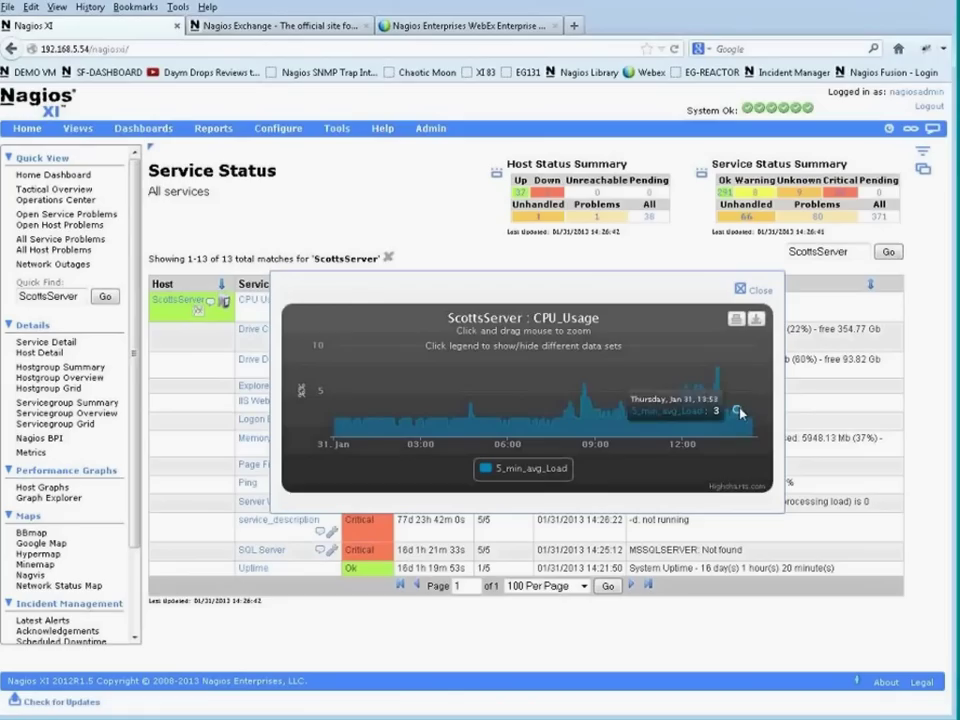
pyautogui.click(756, 289)
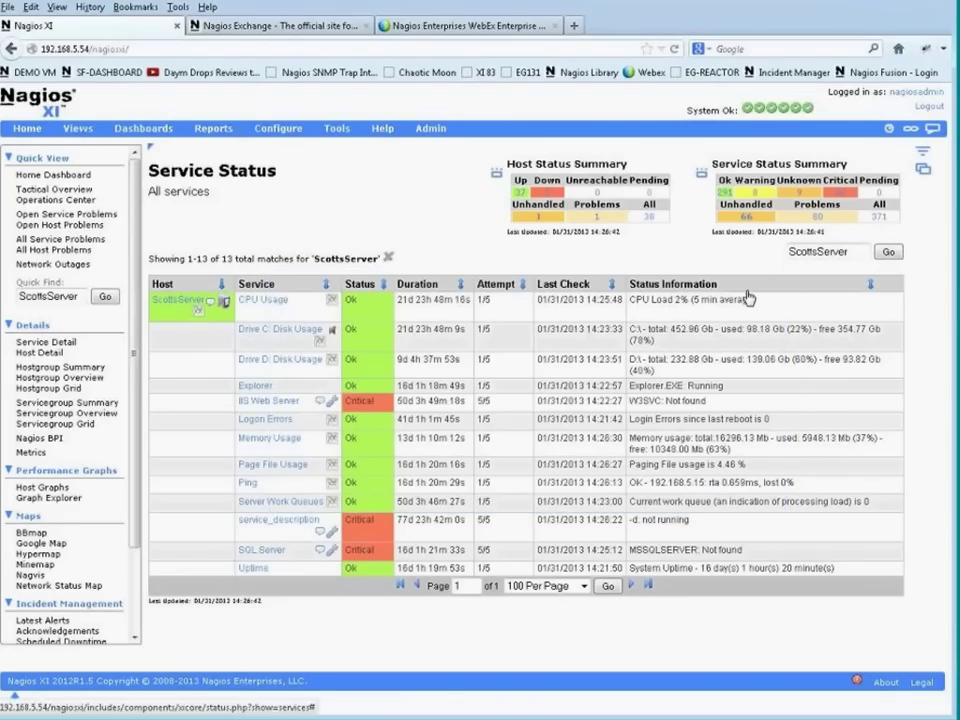
# Schedule an immediate Drive C: Disk Usage check and show its 98.18 Gb performance graph.
pyautogui.click(264, 331)
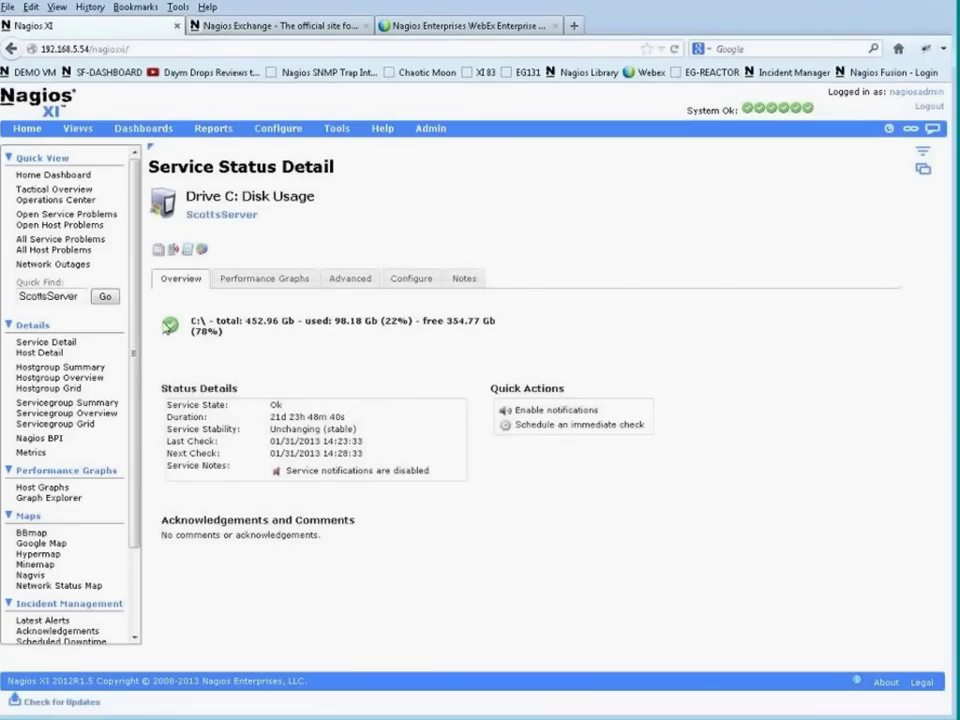
pyautogui.doubleClick(194, 322)
pyautogui.tripleClick(218, 320)
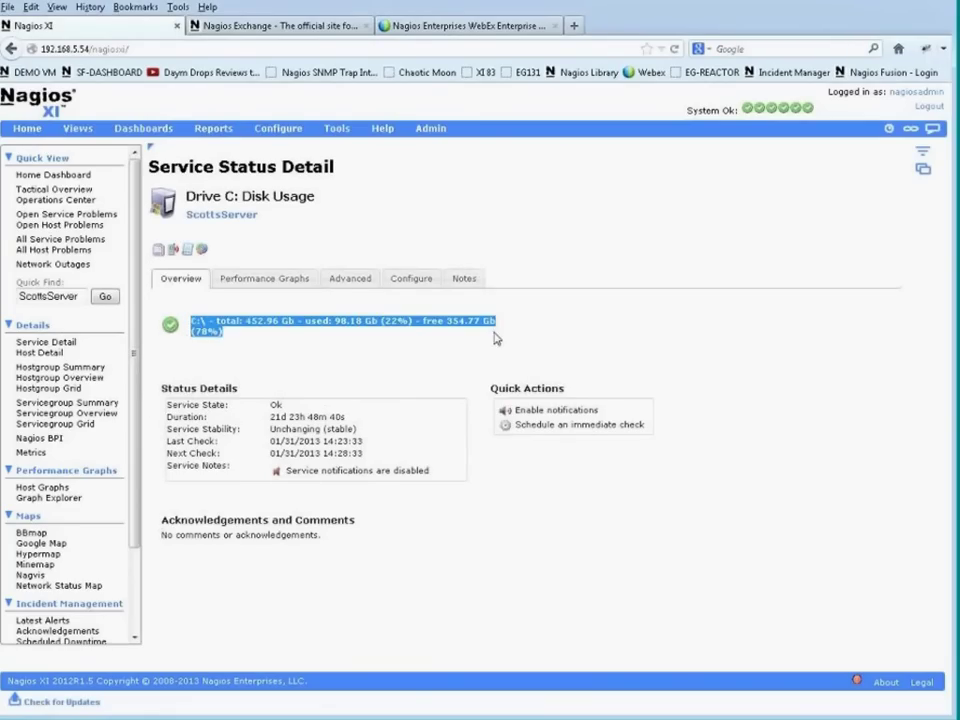
pyautogui.click(369, 330)
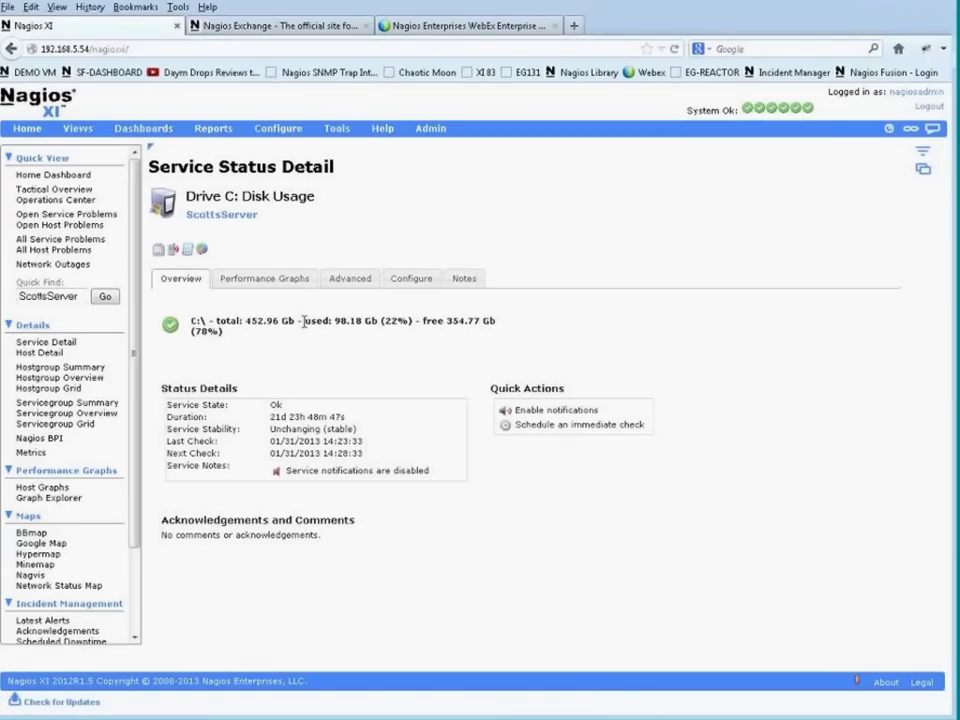
pyautogui.moveTo(302, 322); pyautogui.dragTo(375, 323)
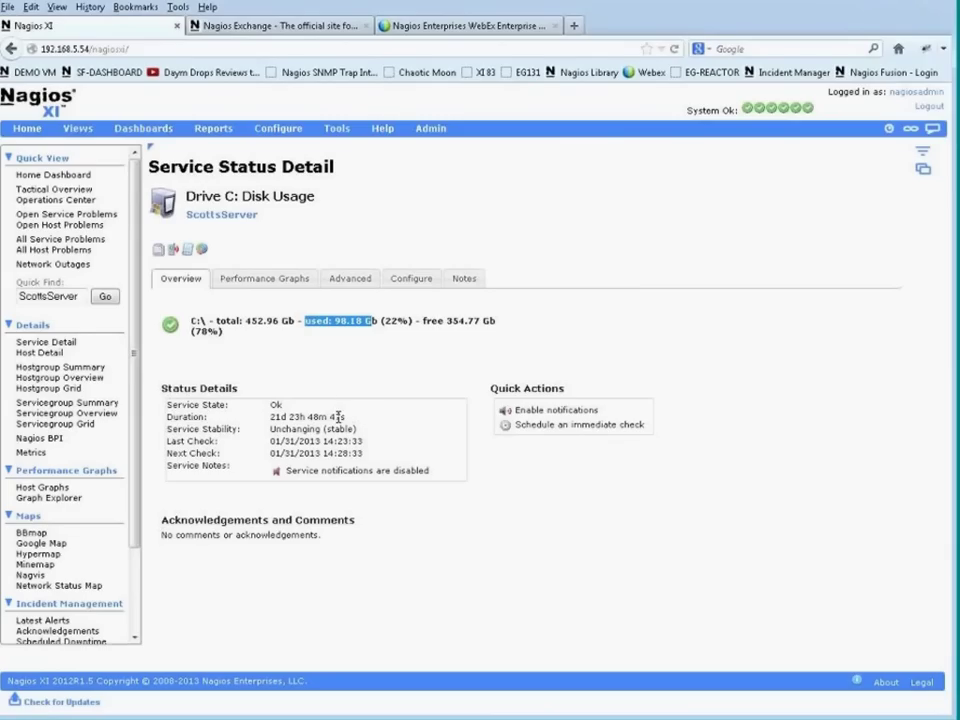
pyautogui.click(611, 426)
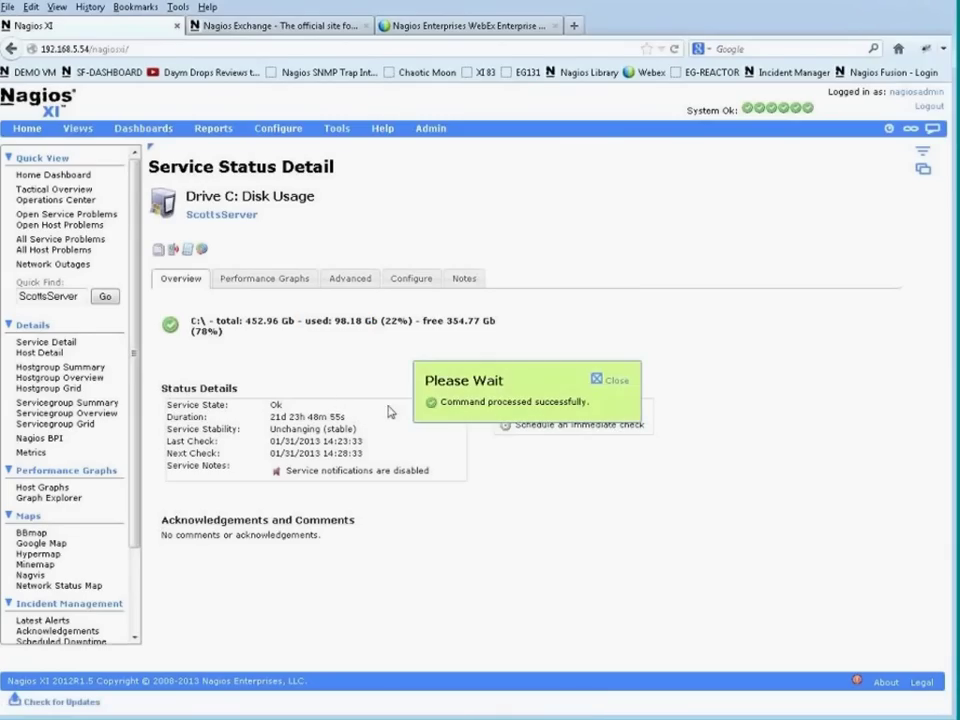
pyautogui.click(240, 285)
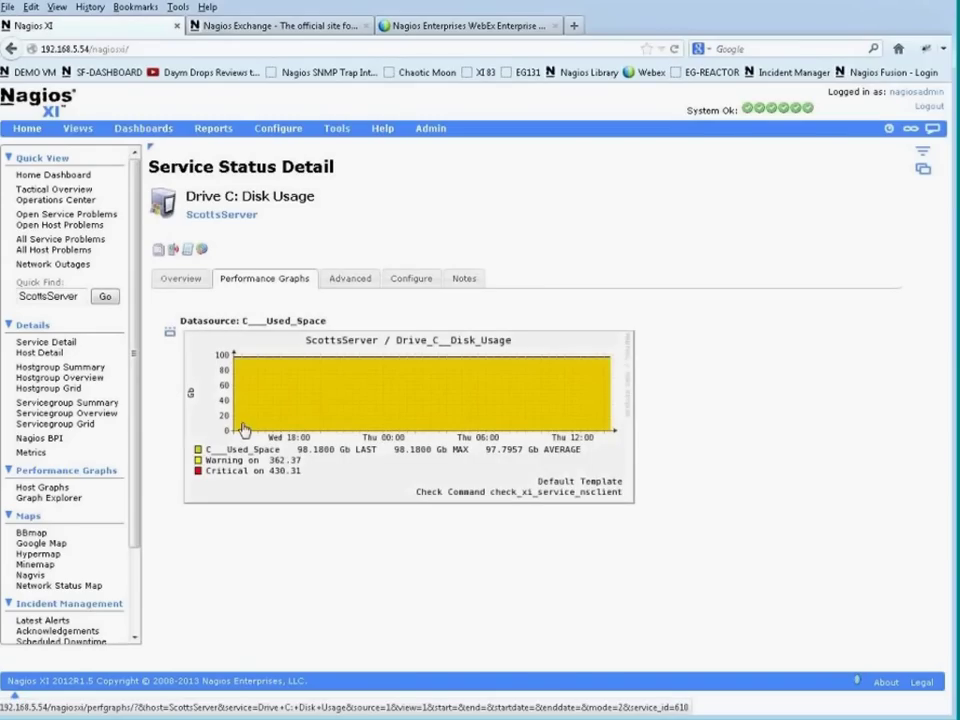
# View Drive C usage graphs by week, month and year, then return to ScottsServer's services.
pyautogui.click(385, 437)
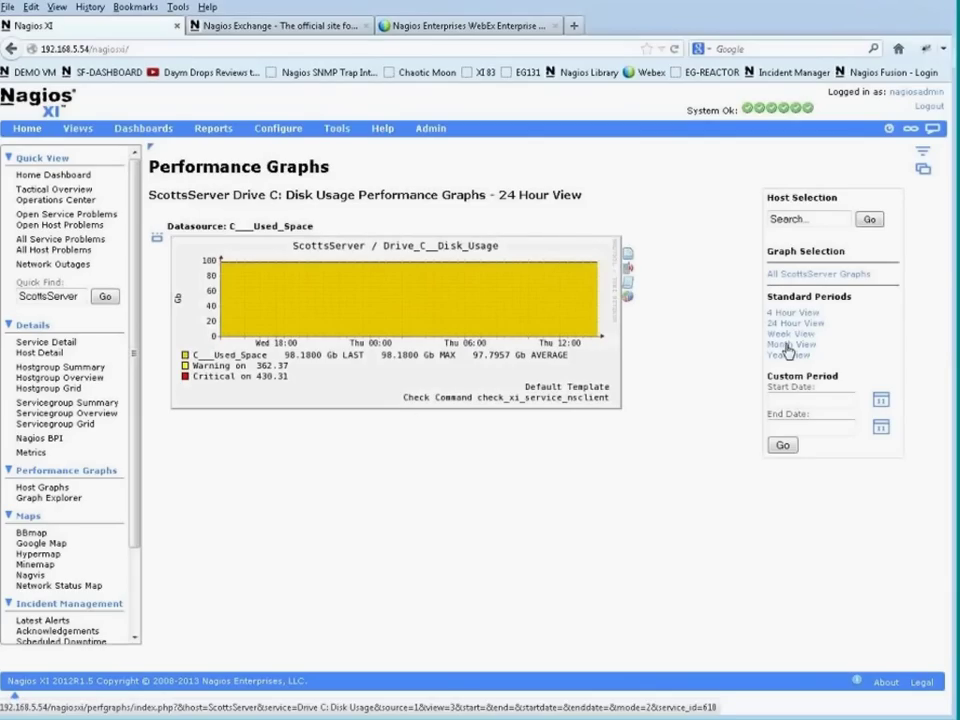
pyautogui.click(792, 336)
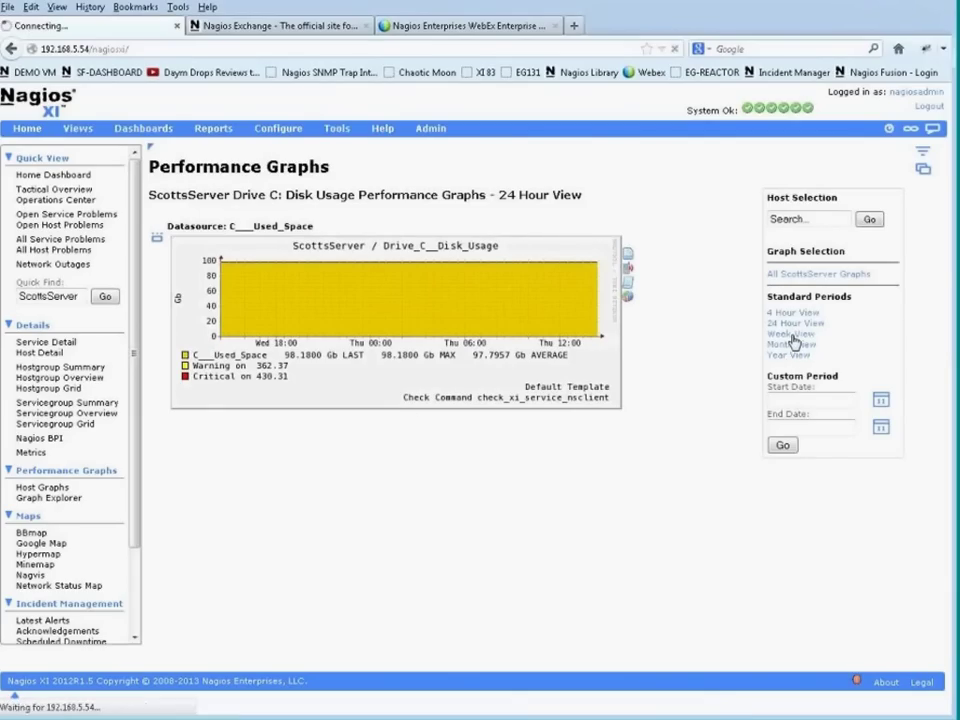
pyautogui.click(793, 345)
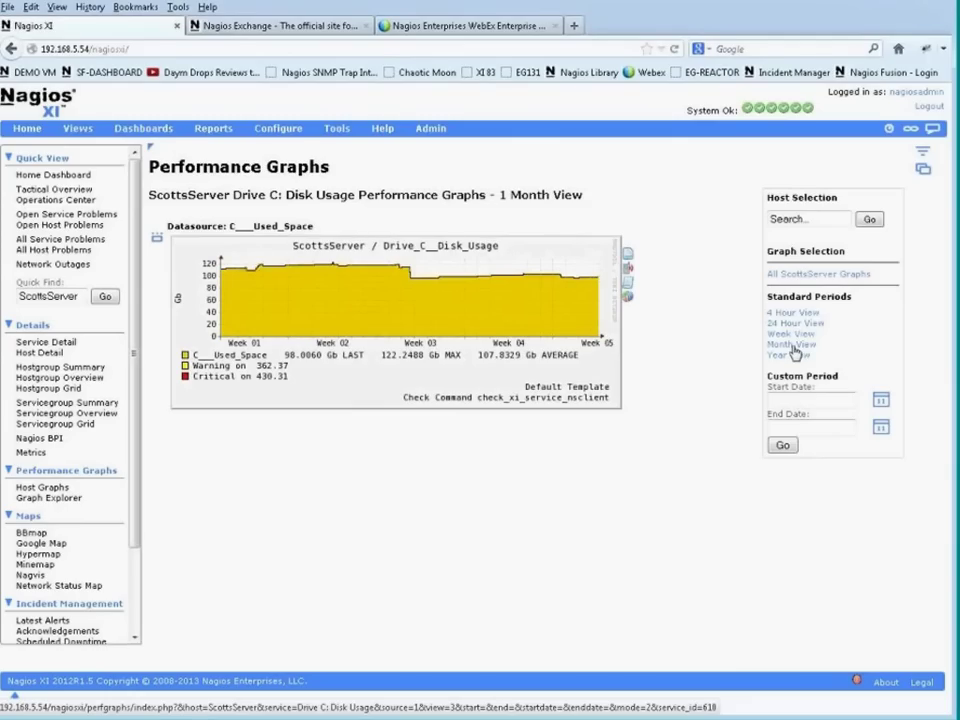
pyautogui.click(792, 355)
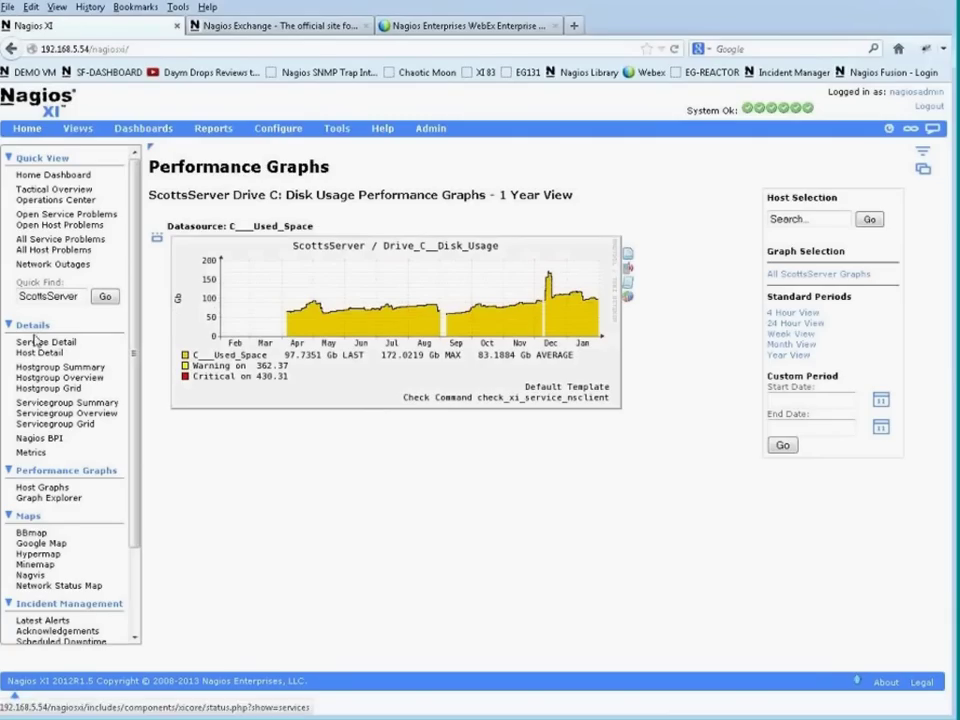
pyautogui.click(104, 296)
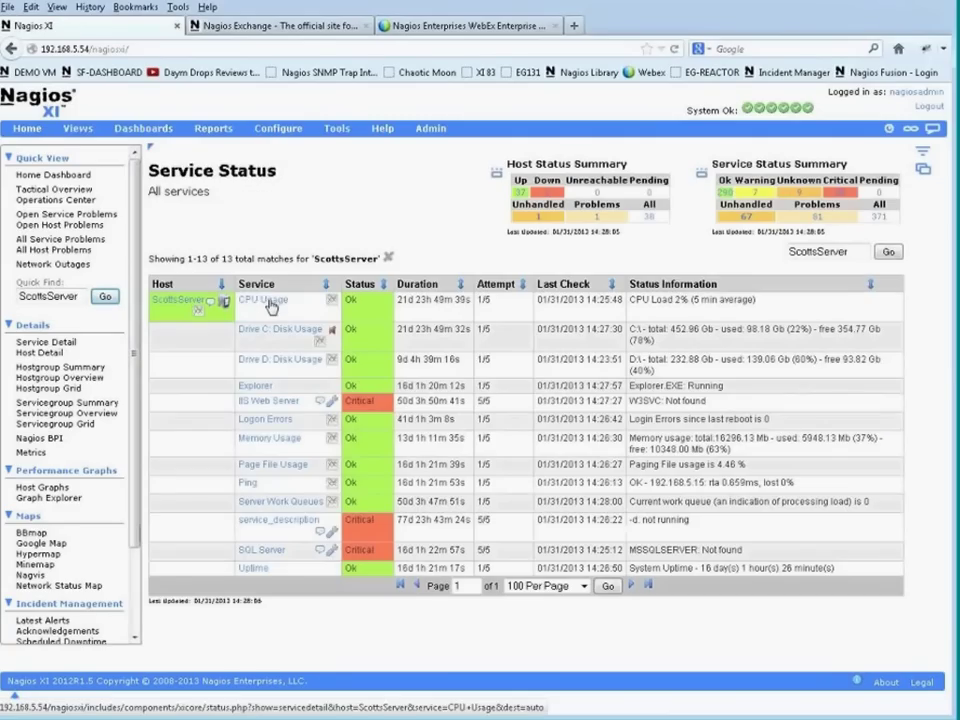
# On Drive C: Disk Usage's Advanced tab, toggle notifications on then off, and preview downtime scheduling.
pyautogui.click(282, 301)
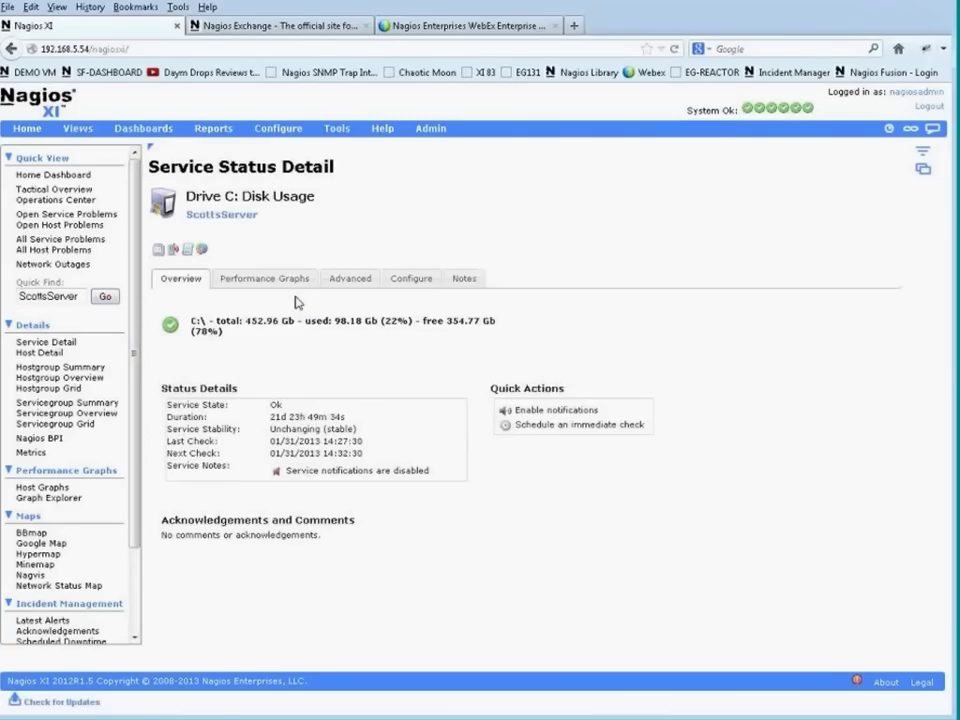
pyautogui.click(350, 279)
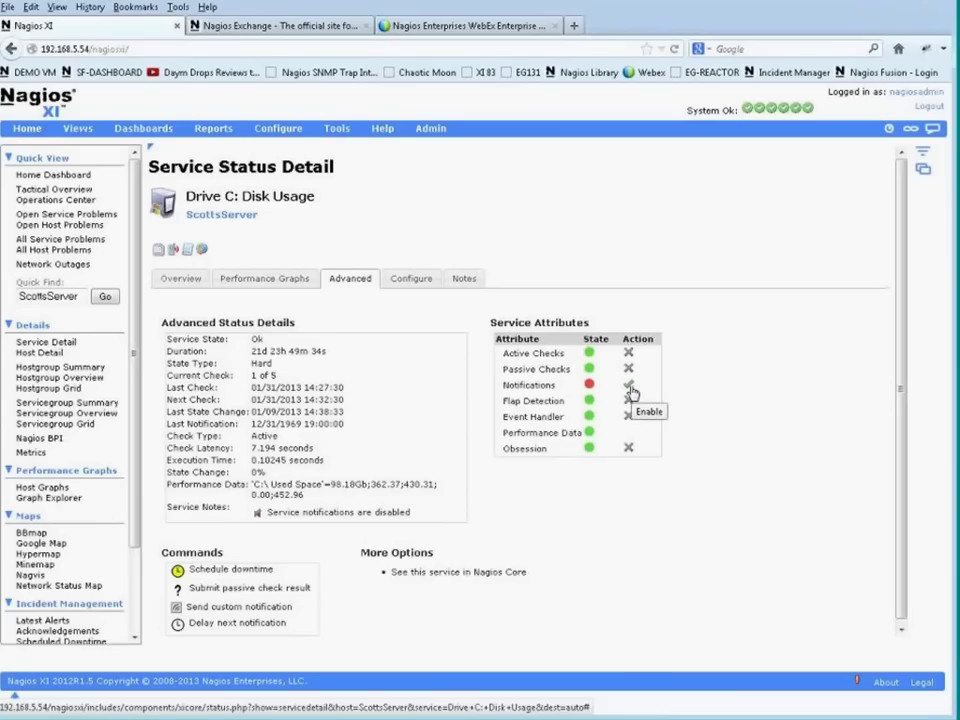
pyautogui.click(630, 387)
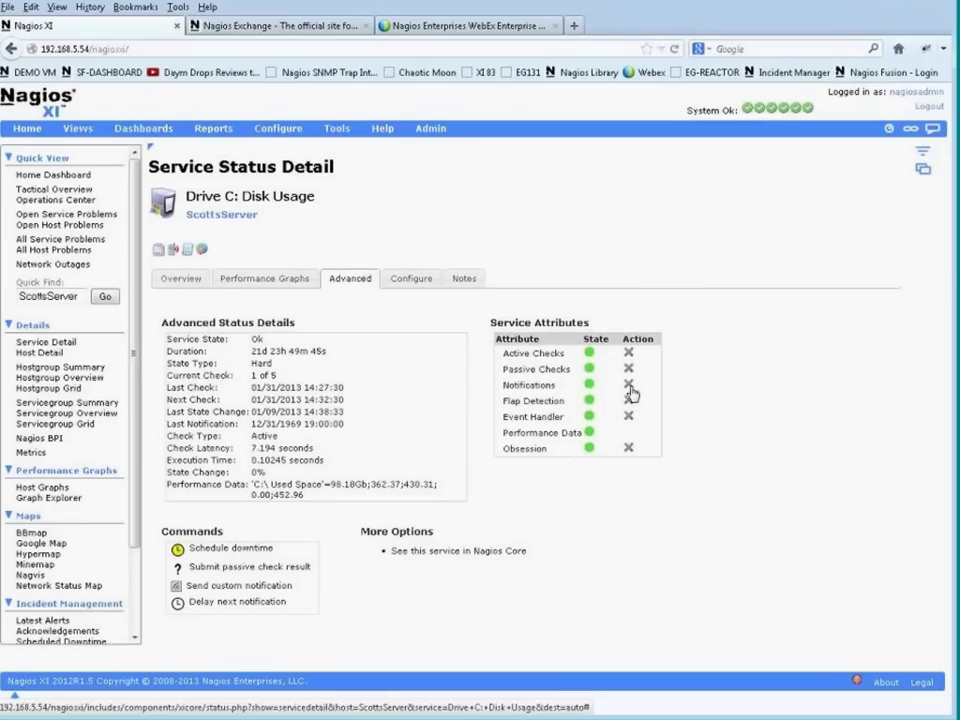
pyautogui.click(630, 388)
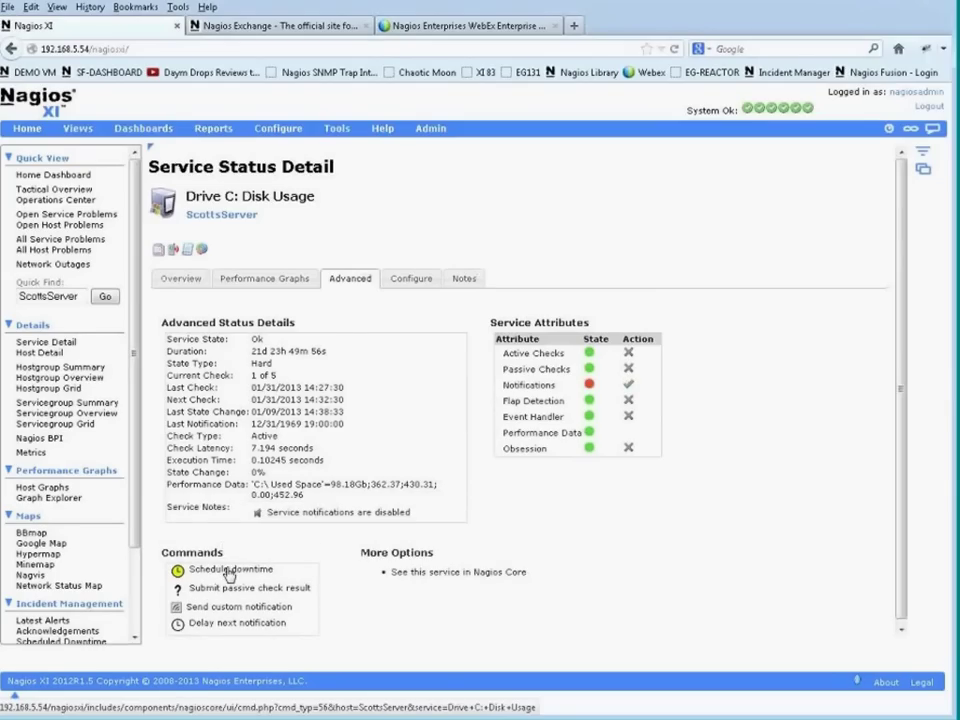
pyautogui.click(229, 571)
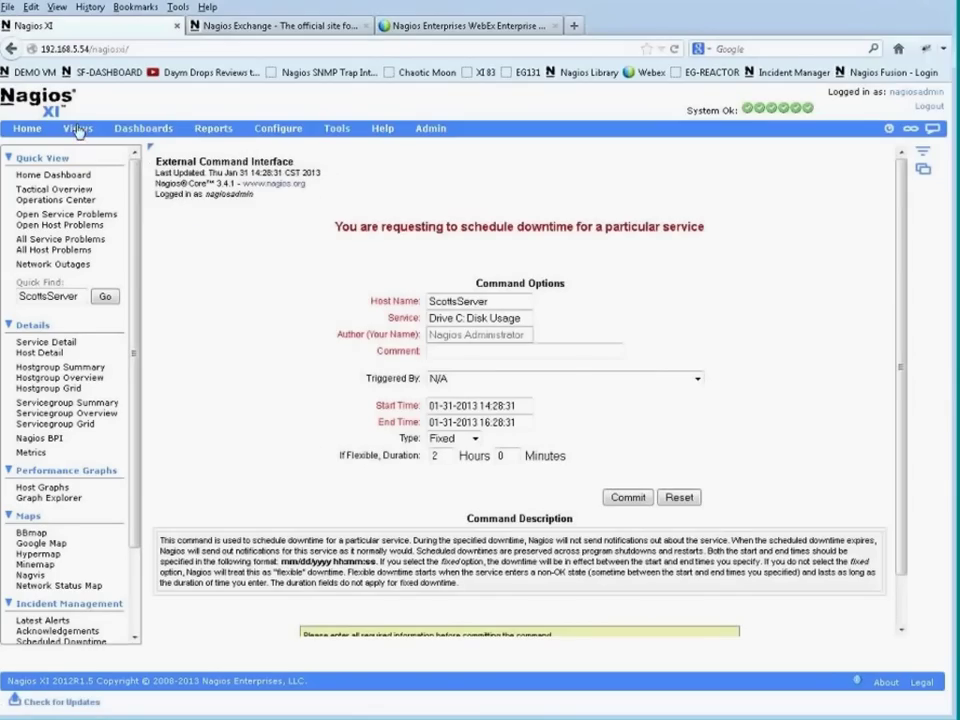
pyautogui.click(12, 48)
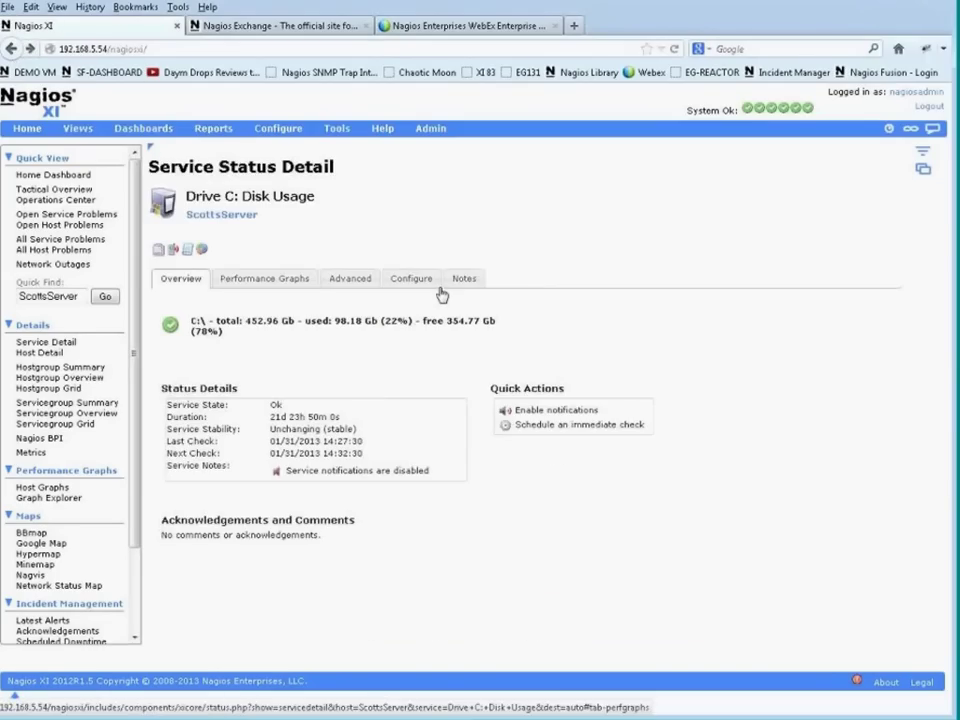
# Add one more individual contact to Drive C: Disk Usage's notifications, apply the update, then open Service Detail.
pyautogui.click(420, 279)
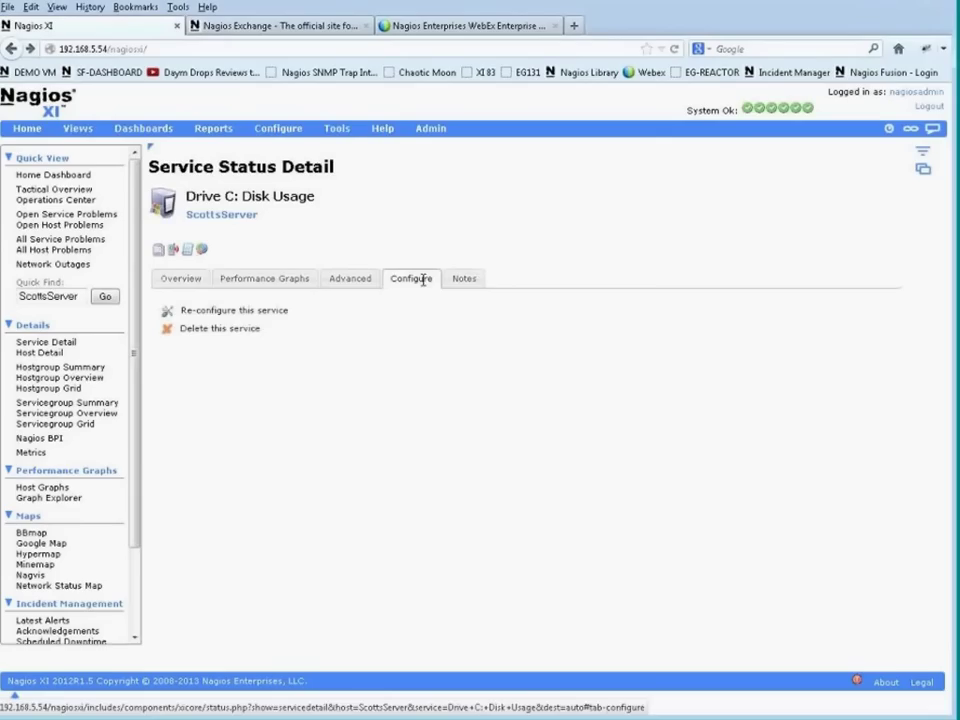
pyautogui.click(229, 313)
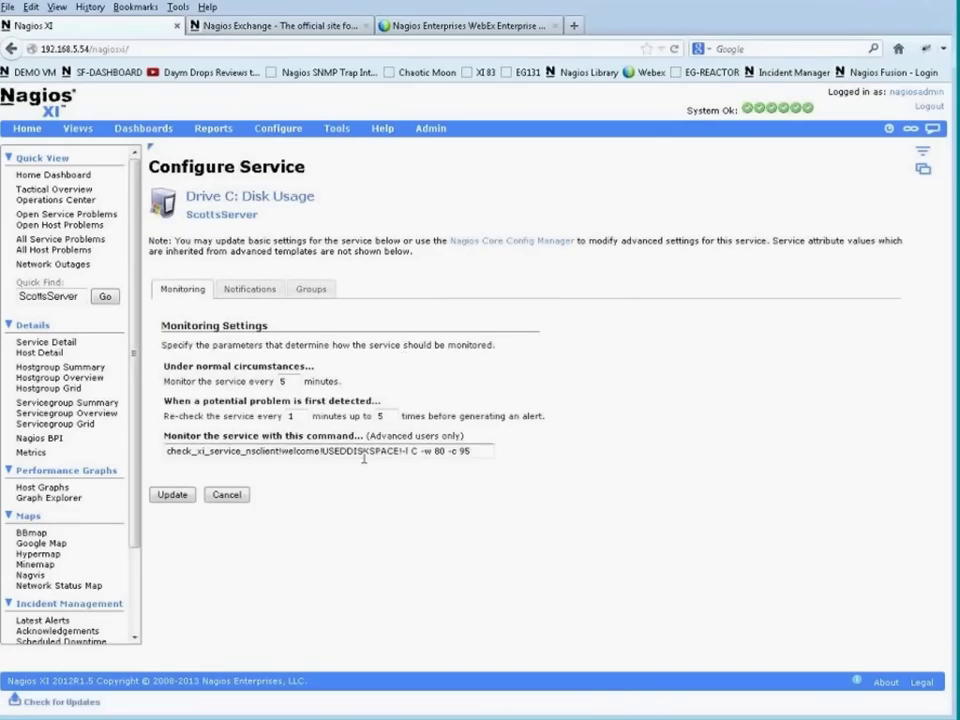
pyautogui.click(250, 289)
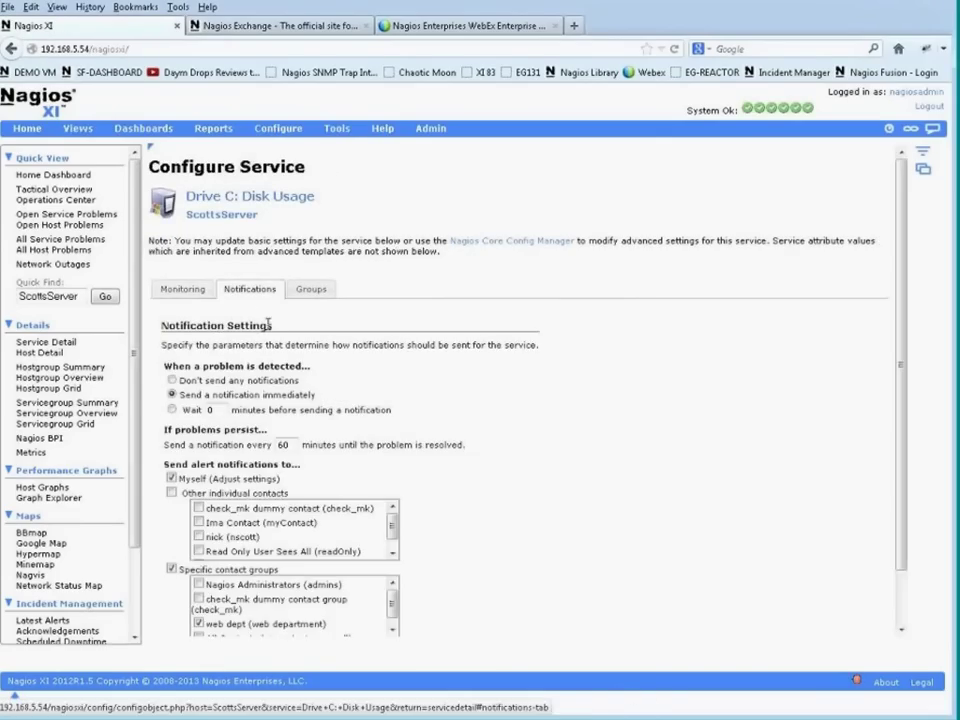
pyautogui.scroll(-1, 521, 465)
pyautogui.click(199, 480)
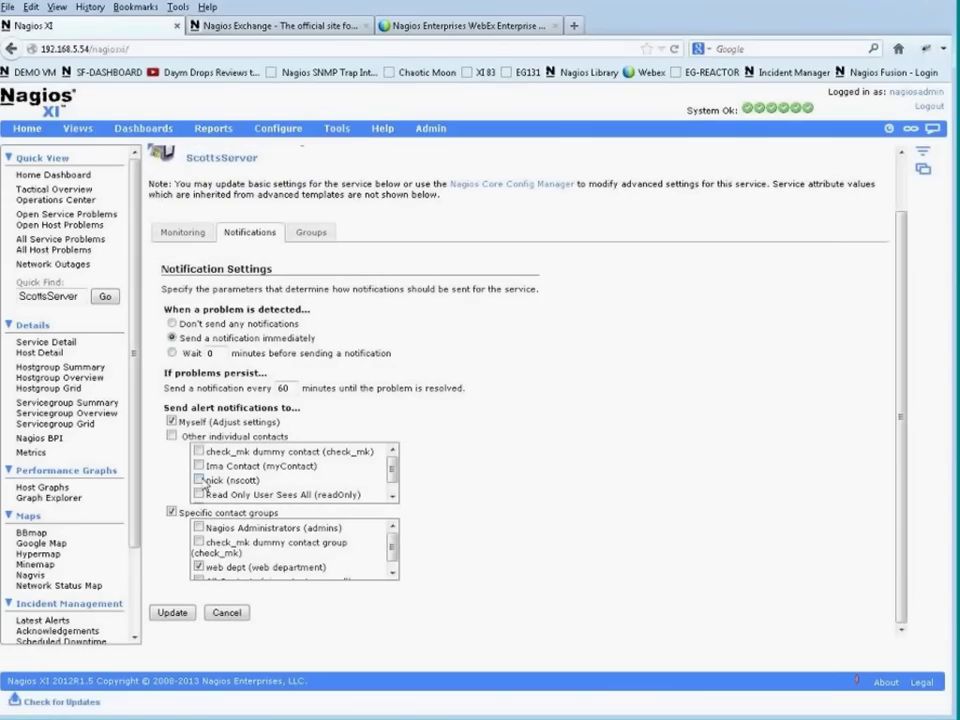
pyautogui.click(172, 612)
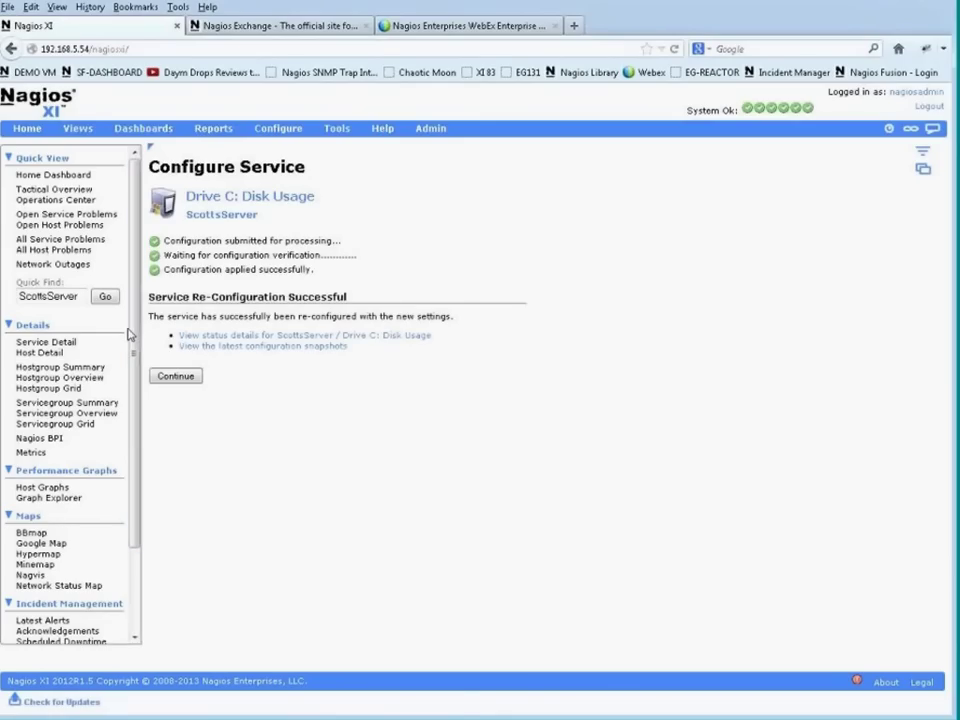
pyautogui.click(55, 345)
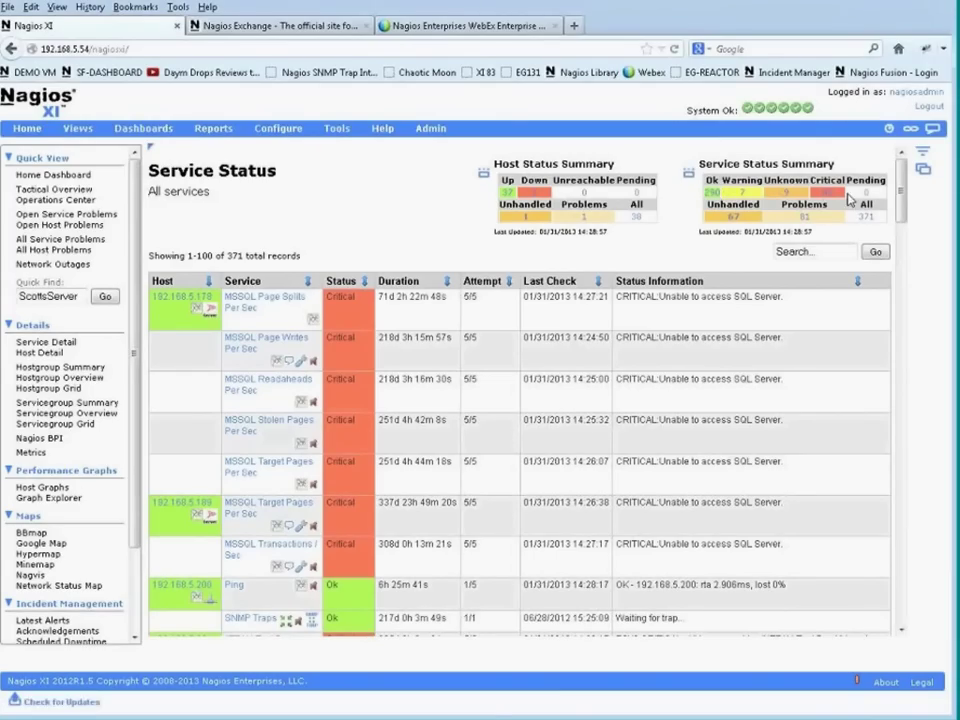
# View the Hostgroup Summary, scroll through the Hostgroup Overview, then go to the Nagios BPI page.
pyautogui.click(58, 370)
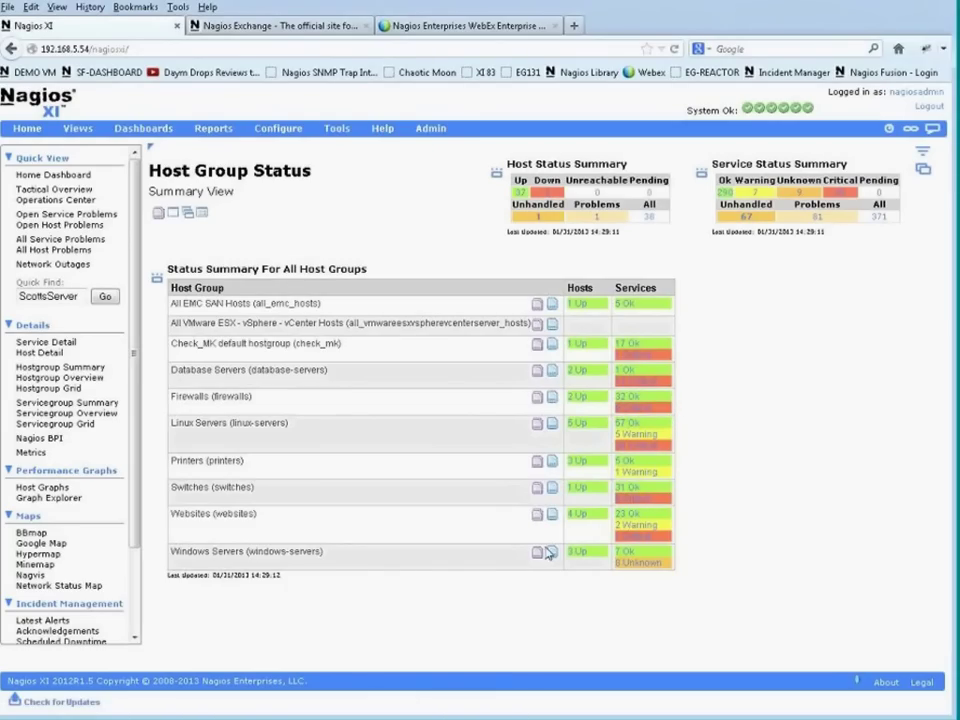
pyautogui.click(97, 380)
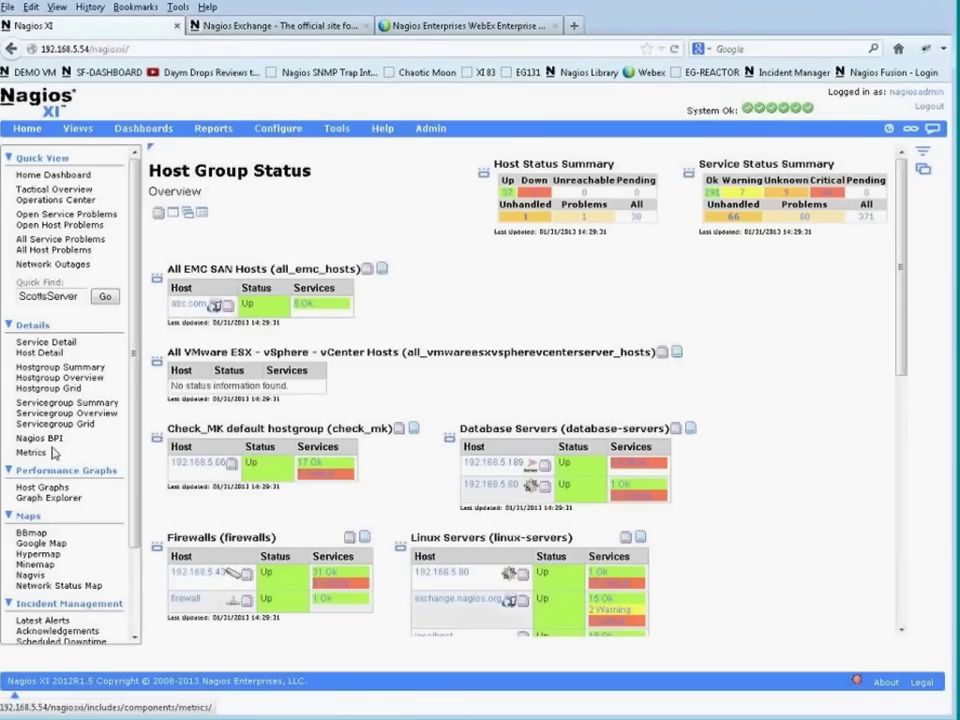
pyautogui.scroll(-1, 66, 452)
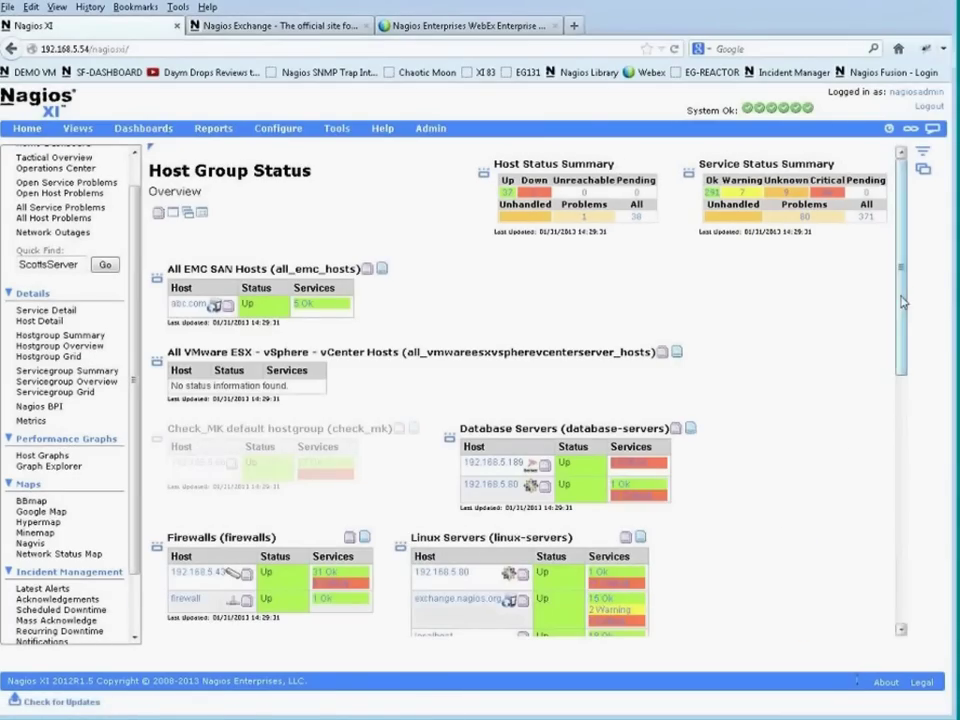
pyautogui.scroll(-4, 921, 429)
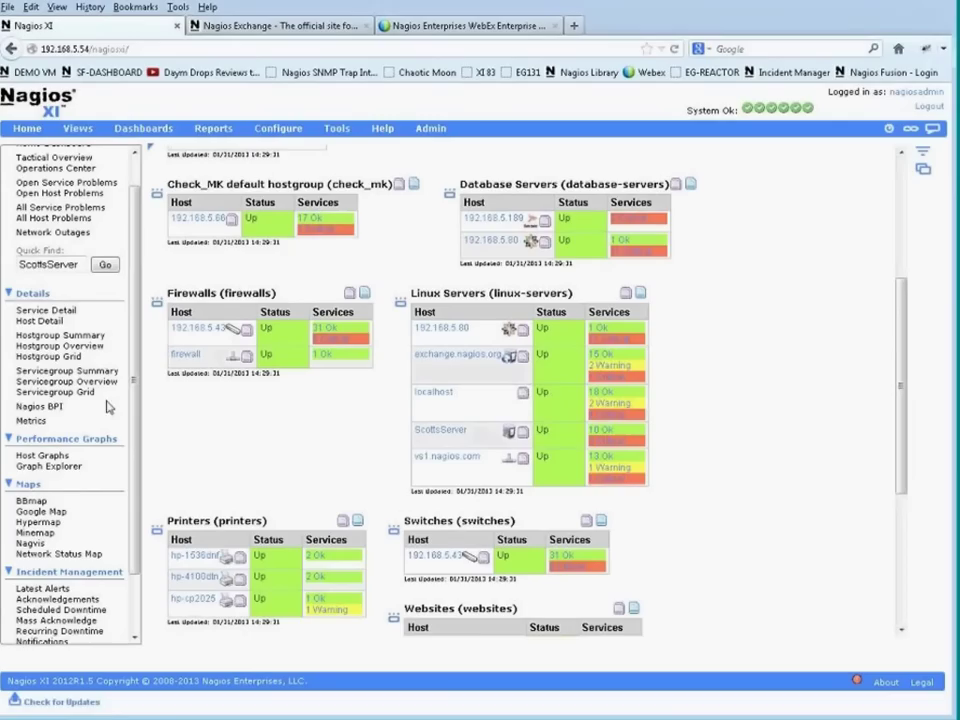
pyautogui.click(58, 416)
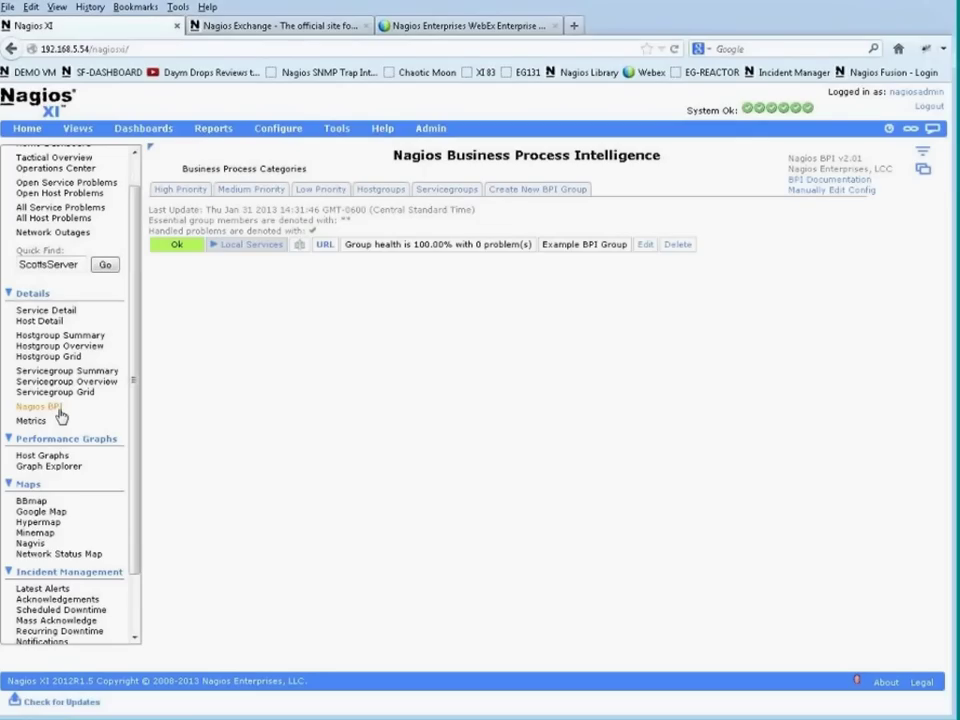
# Expand Local Services and open its edit form, which lists four localhost members with PING essential.
pyautogui.click(222, 254)
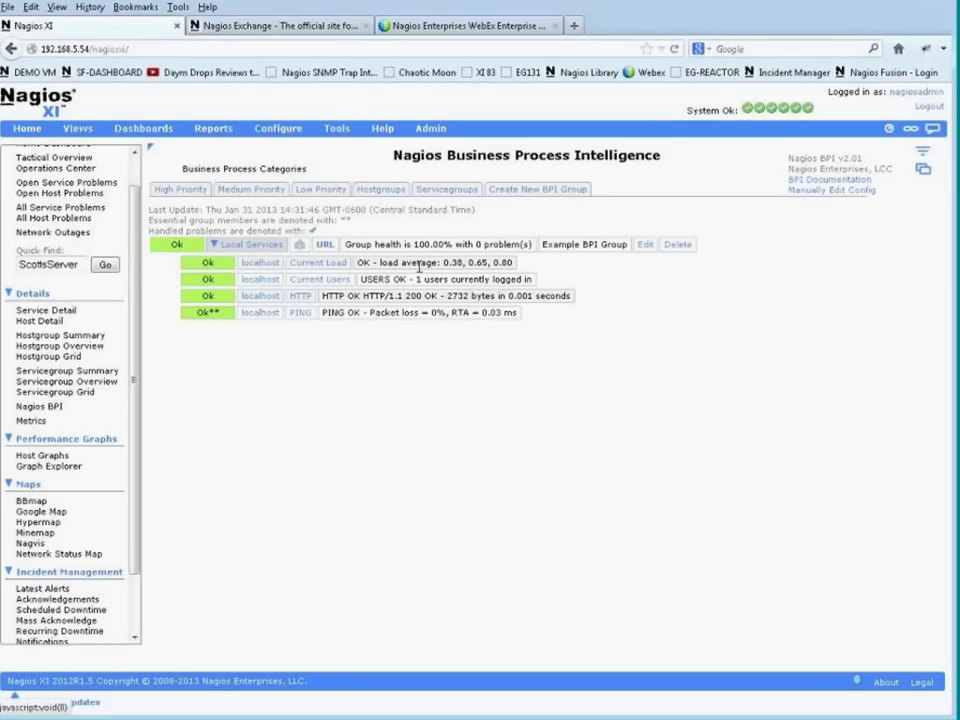
pyautogui.click(644, 246)
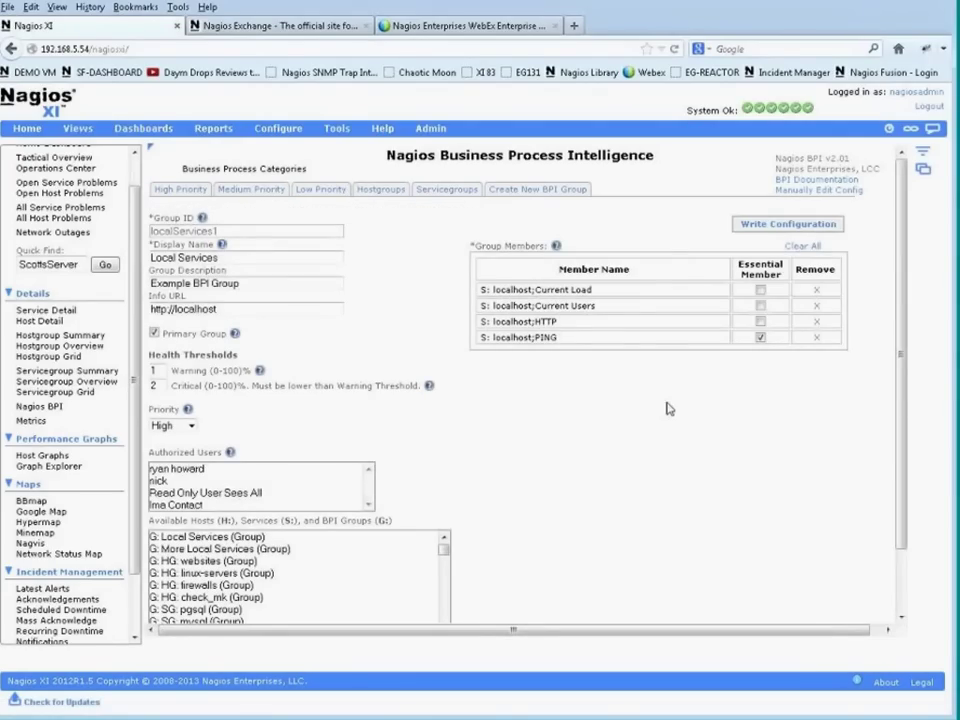
# Add five ScottsServer and resellers.nagios.com items from Available Hosts as Local Services members.
pyautogui.scroll(-2, 676, 390)
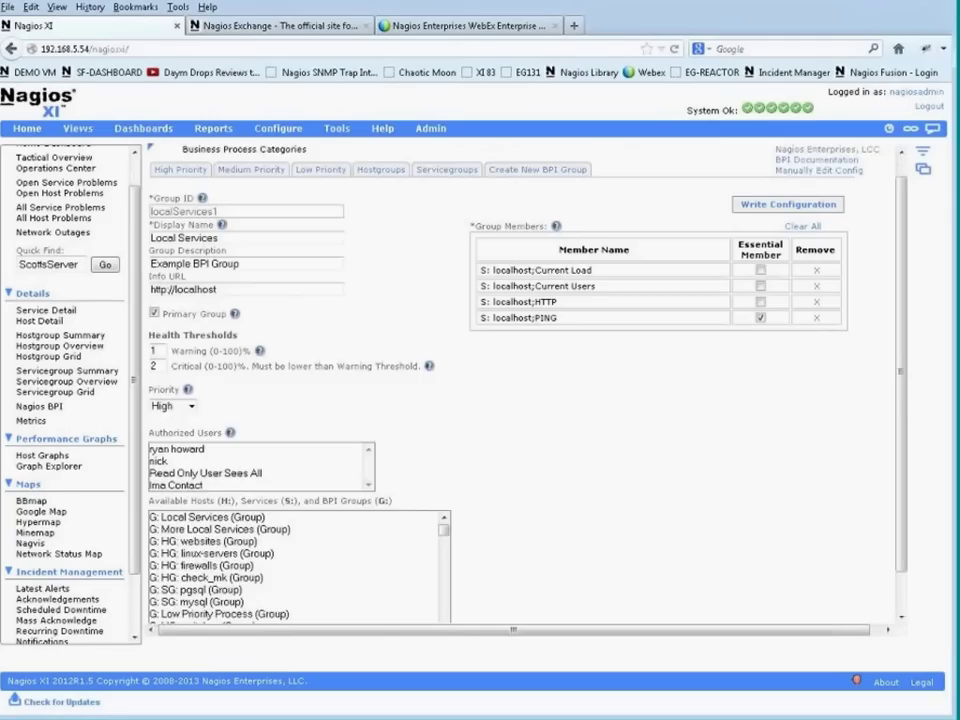
pyautogui.moveTo(446, 487); pyautogui.dragTo(450, 505)
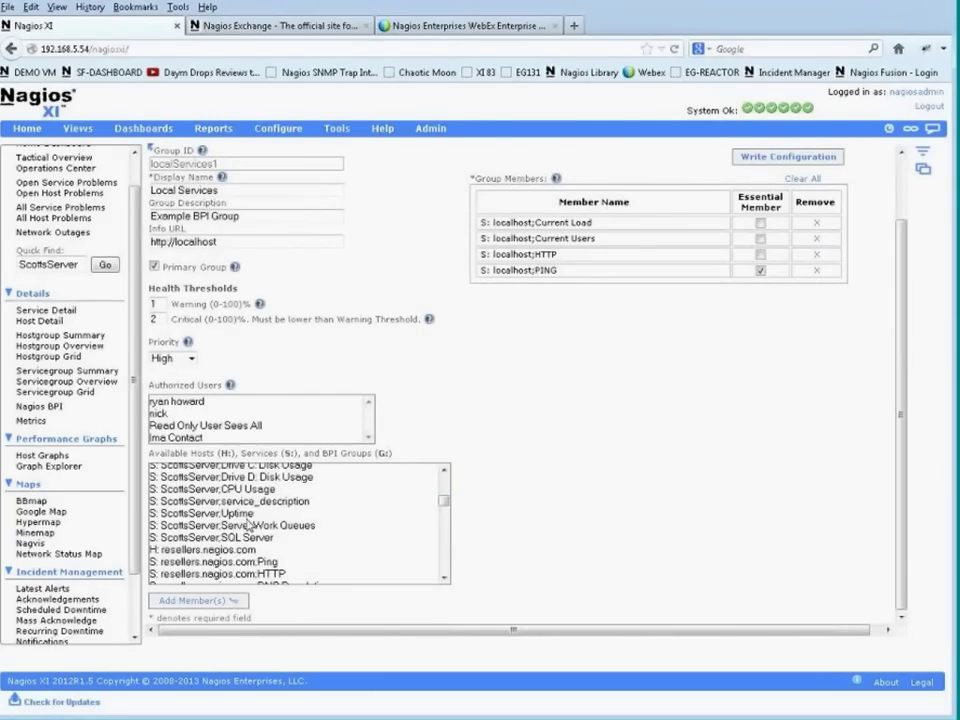
pyautogui.click(246, 502)
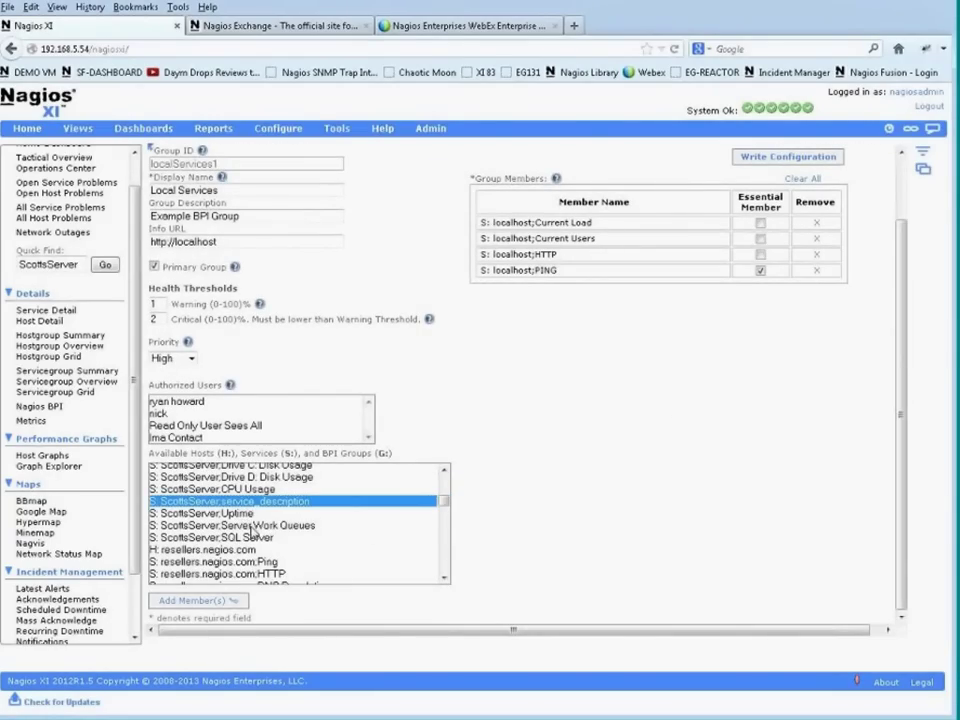
pyautogui.keyDown('ctrl'); pyautogui.click(250, 525); pyautogui.keyUp('ctrl')
pyautogui.keyDown('ctrl'); pyautogui.click(250, 538); pyautogui.keyUp('ctrl')
pyautogui.keyDown('ctrl'); pyautogui.click(235, 550); pyautogui.keyUp('ctrl')
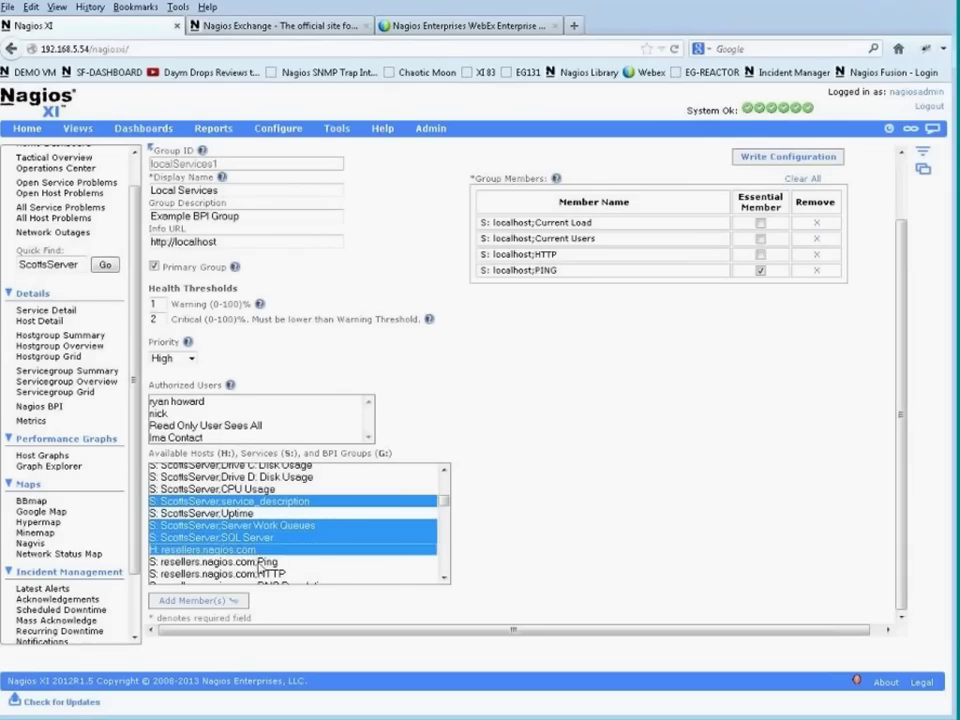
pyautogui.keyDown('ctrl'); pyautogui.click(235, 562); pyautogui.keyUp('ctrl')
pyautogui.click(219, 603)
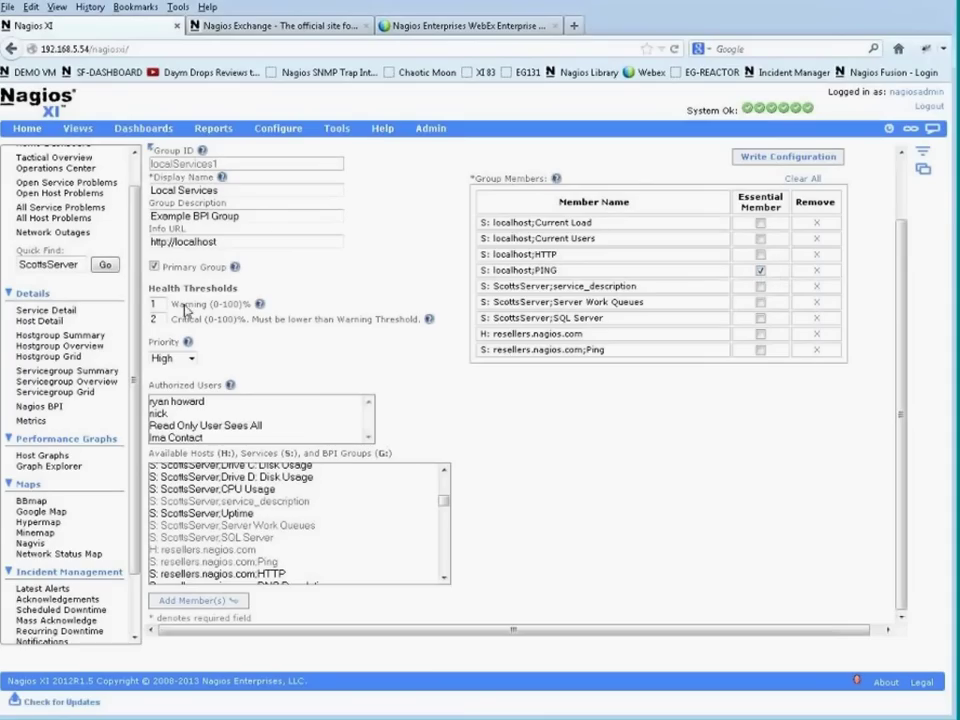
# Set the group's Warning threshold to 50 and Critical threshold to 75.
pyautogui.moveTo(181, 306); pyautogui.dragTo(252, 305)
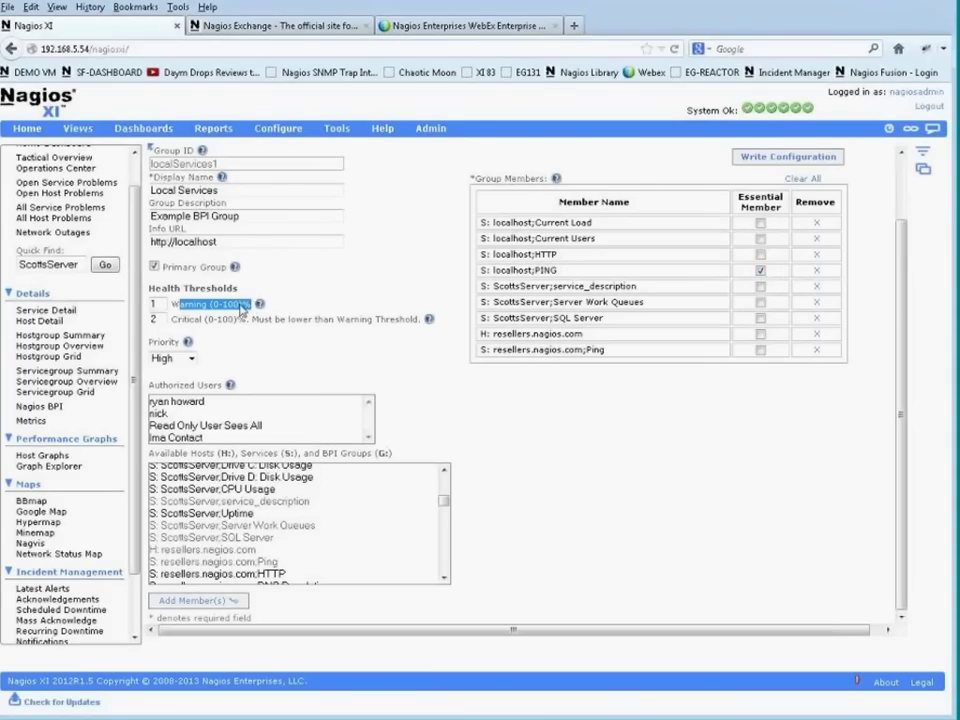
pyautogui.moveTo(160, 304); pyautogui.dragTo(131, 300)
pyautogui.write('50')
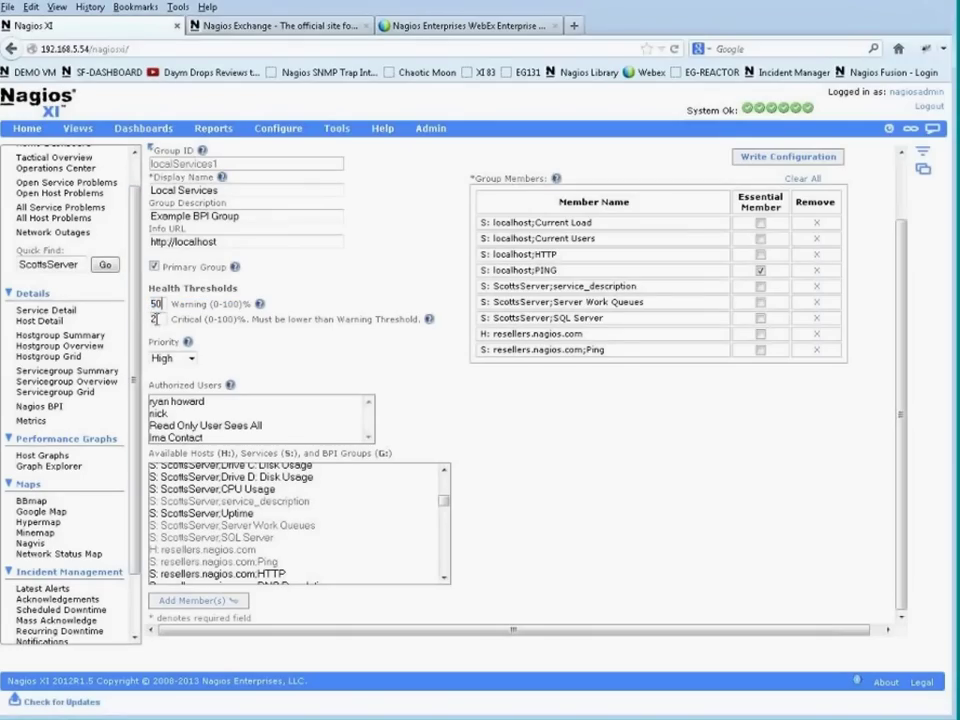
pyautogui.moveTo(156, 319); pyautogui.dragTo(128, 318)
pyautogui.write('75')
# Write the configuration, then expand Local Services under High Priority to show the new members.
pyautogui.scroll(1, 586, 393)
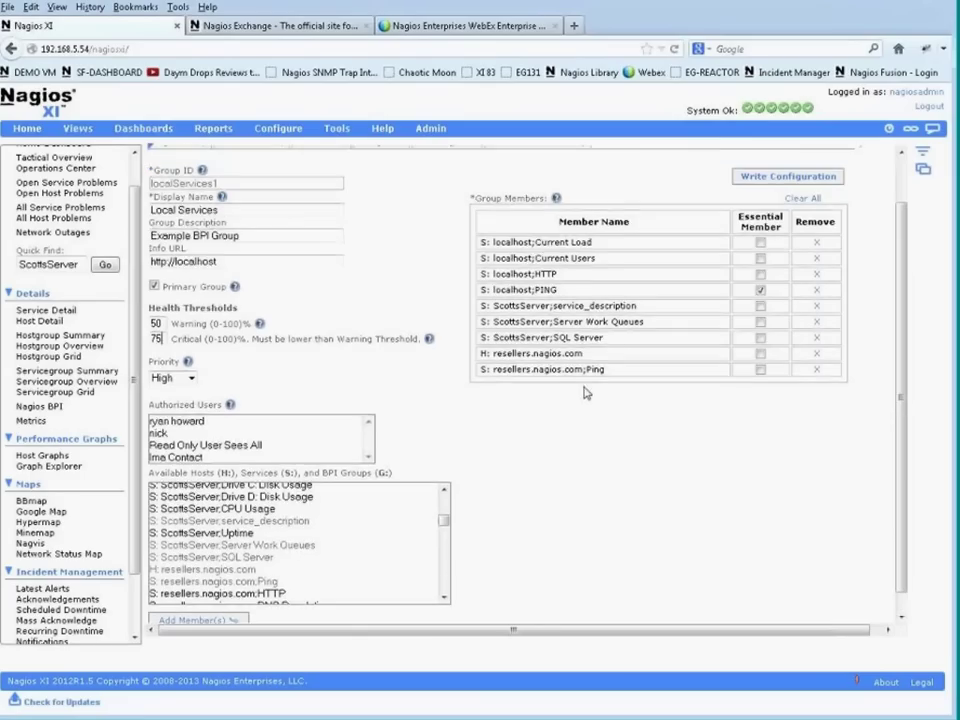
pyautogui.scroll(2, 586, 393)
pyautogui.scroll(-3, 354, 461)
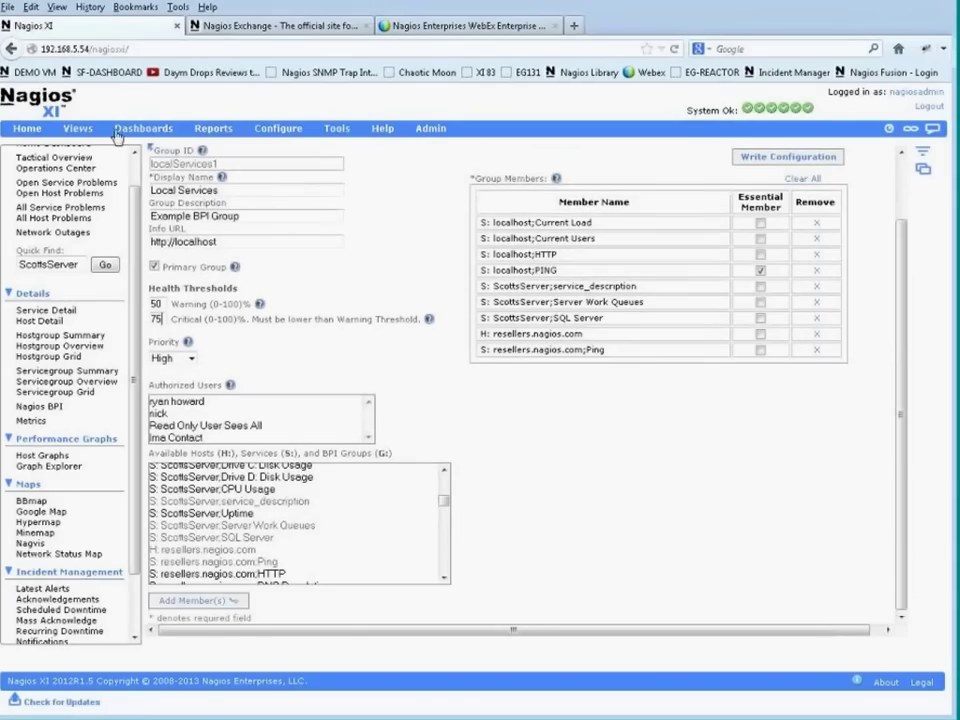
pyautogui.scroll(3, 274, 223)
pyautogui.scroll(-3, 594, 243)
pyautogui.click(787, 157)
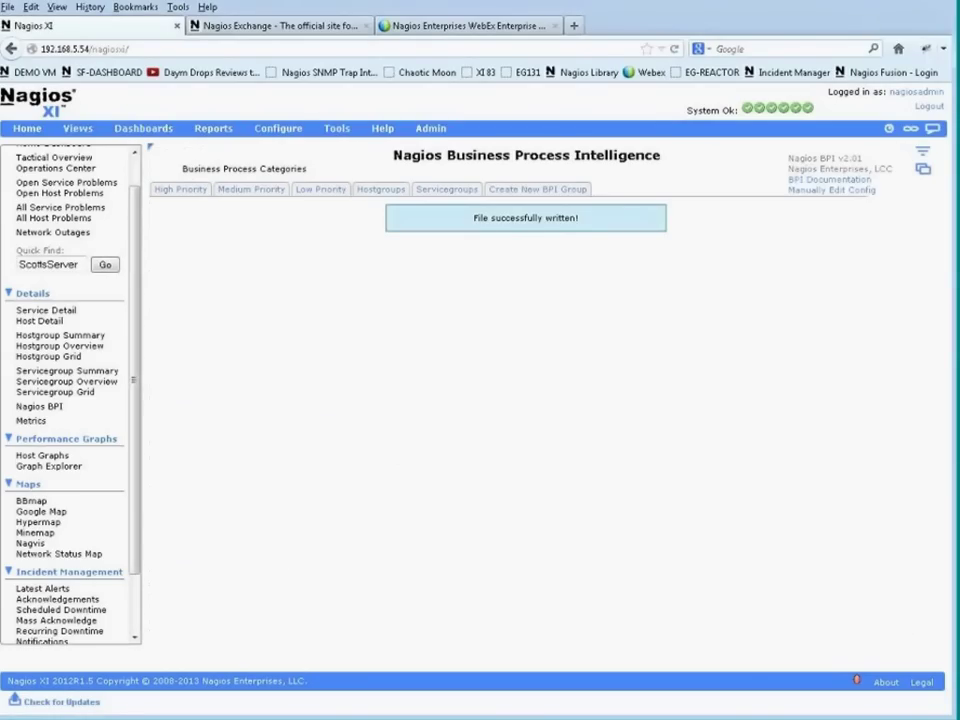
pyautogui.click(168, 197)
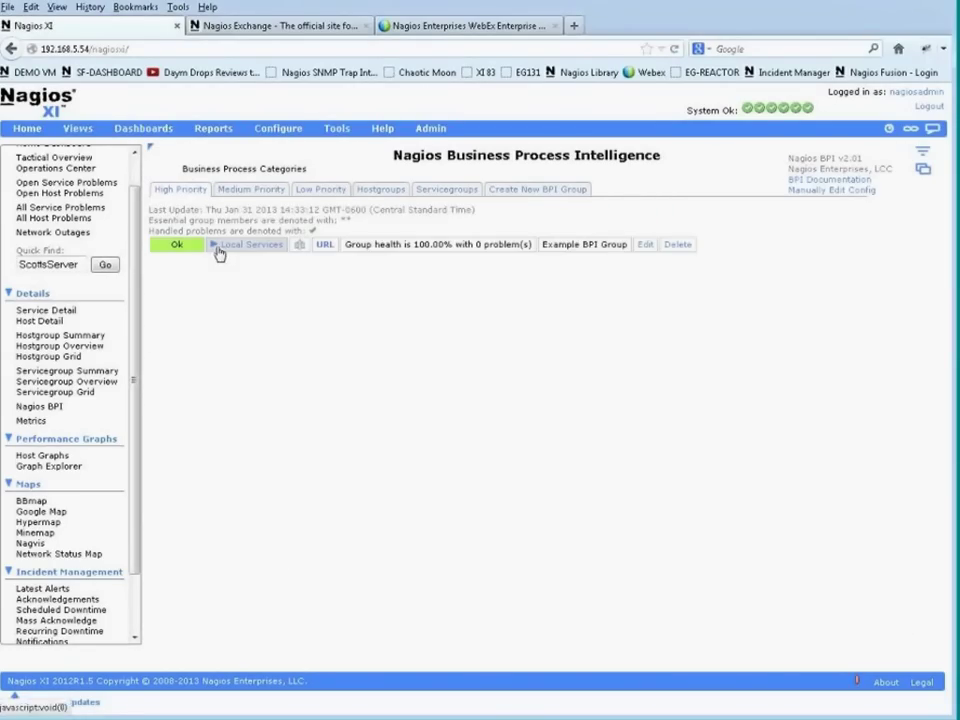
pyautogui.click(219, 249)
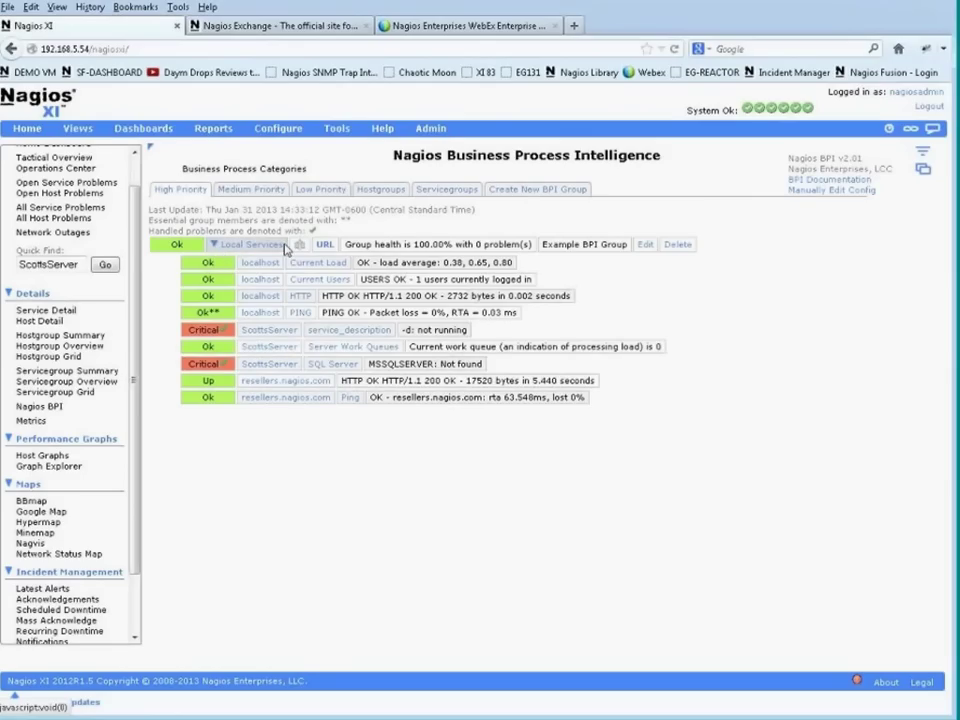
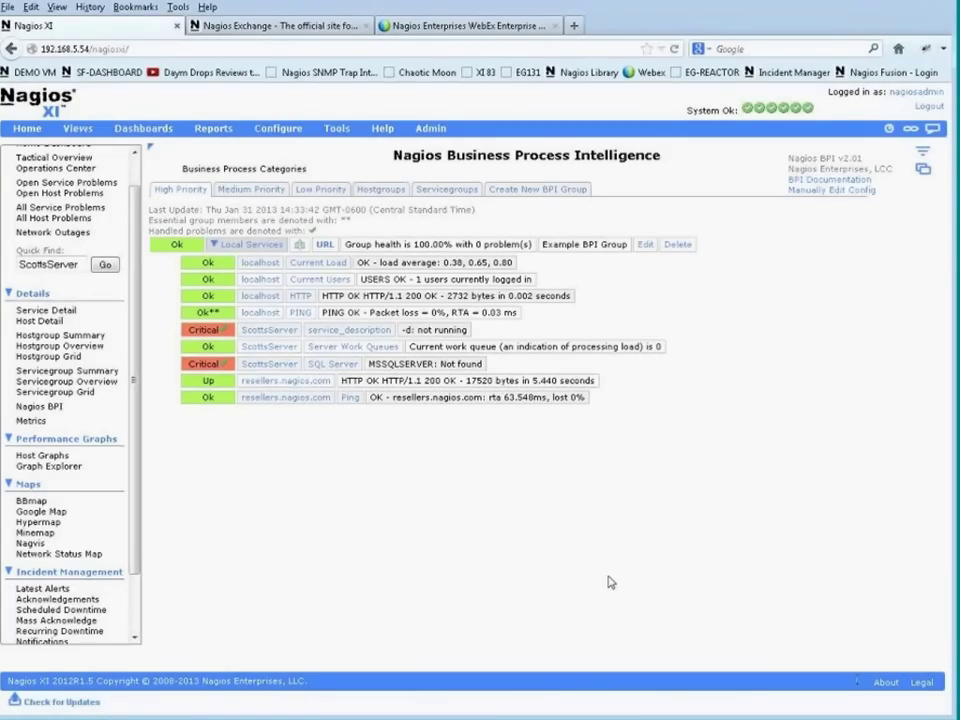
# Open Graph Explorer under Performance Graphs to show the Top Alert Producers chart.
pyautogui.click(50, 467)
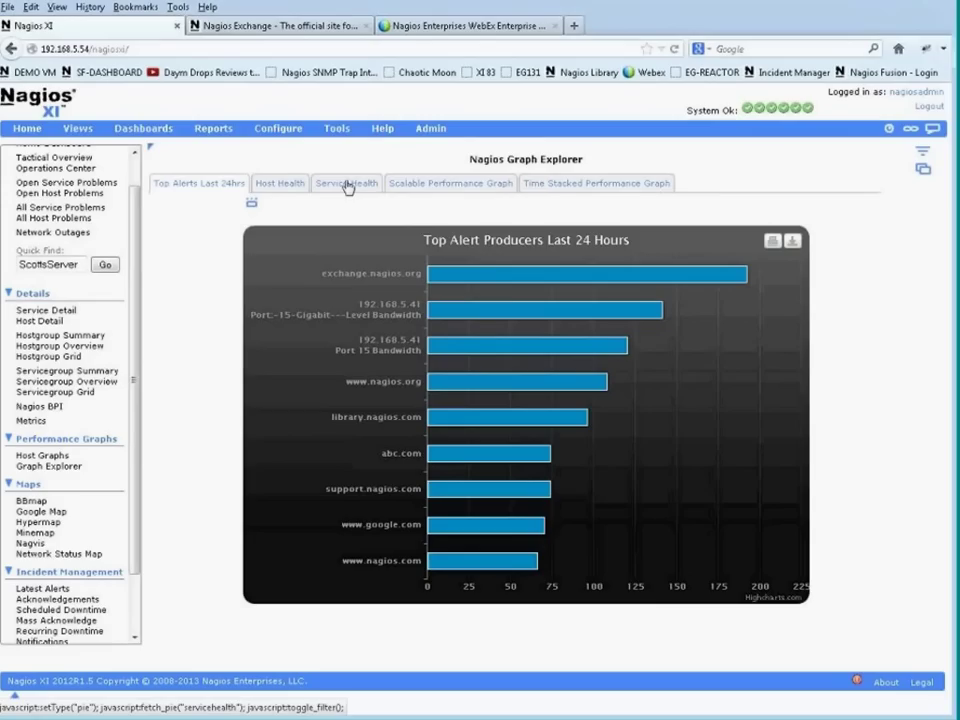
# View the Host Health and Service Health pie charts, then the Scalable Performance Graph for 192.168.5.172.
pyautogui.click(281, 190)
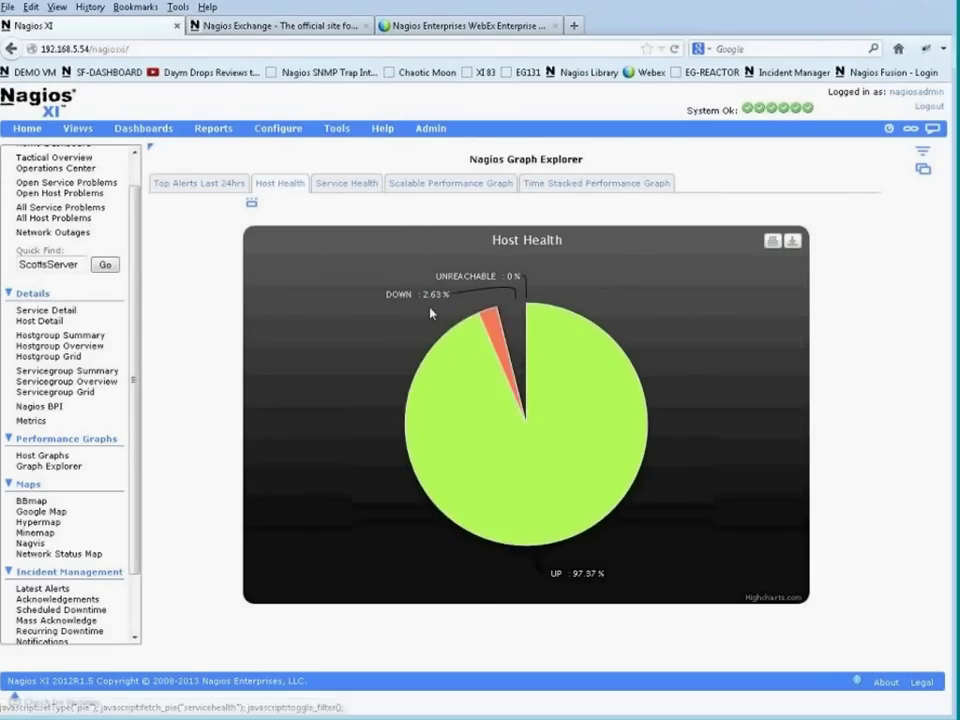
pyautogui.moveTo(547, 343)
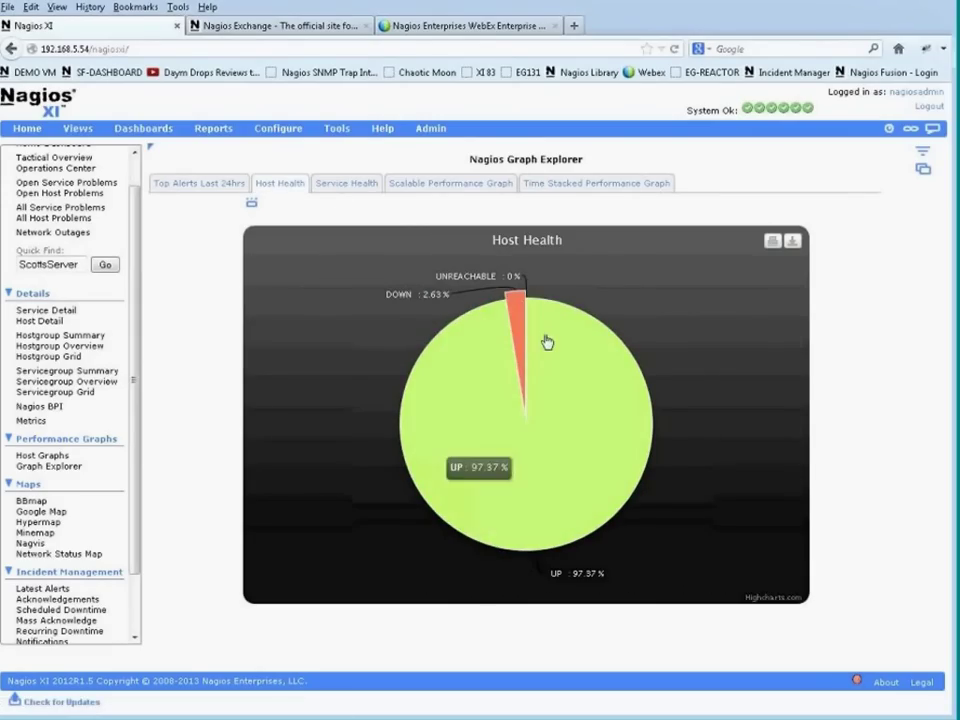
pyautogui.click(346, 183)
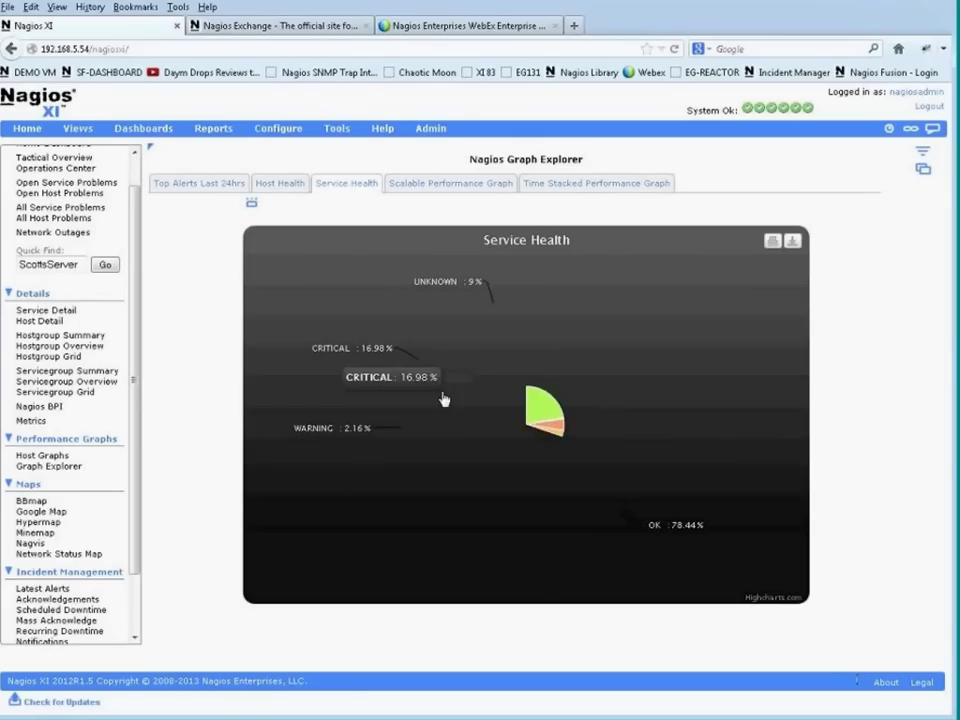
pyautogui.click(442, 185)
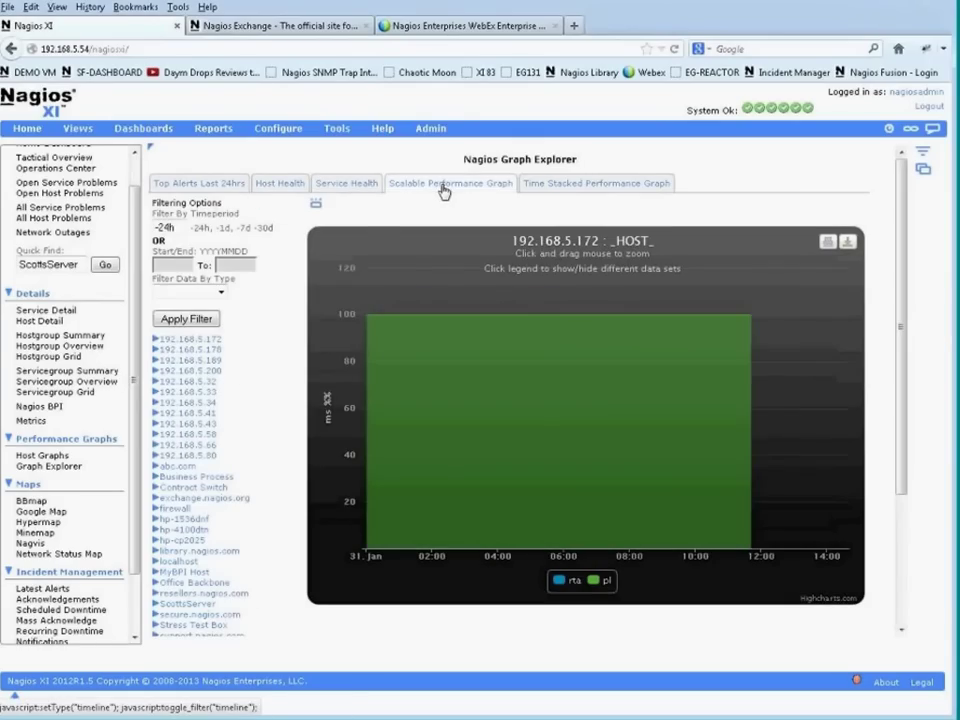
# Graph localhost's Current Load with the load1 series hidden.
pyautogui.click(163, 562)
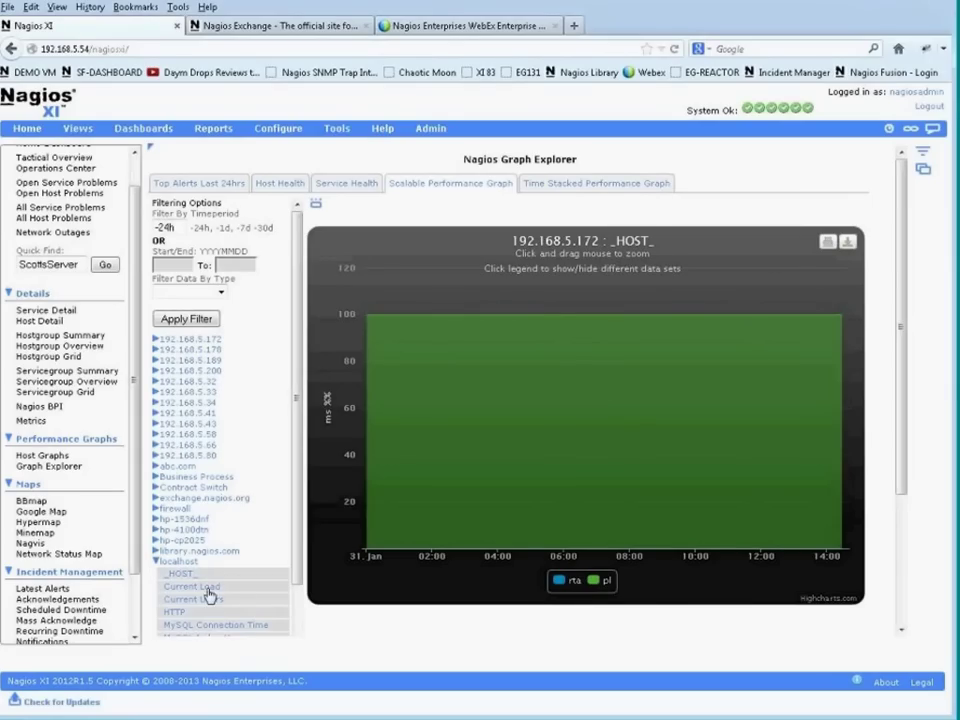
pyautogui.click(208, 593)
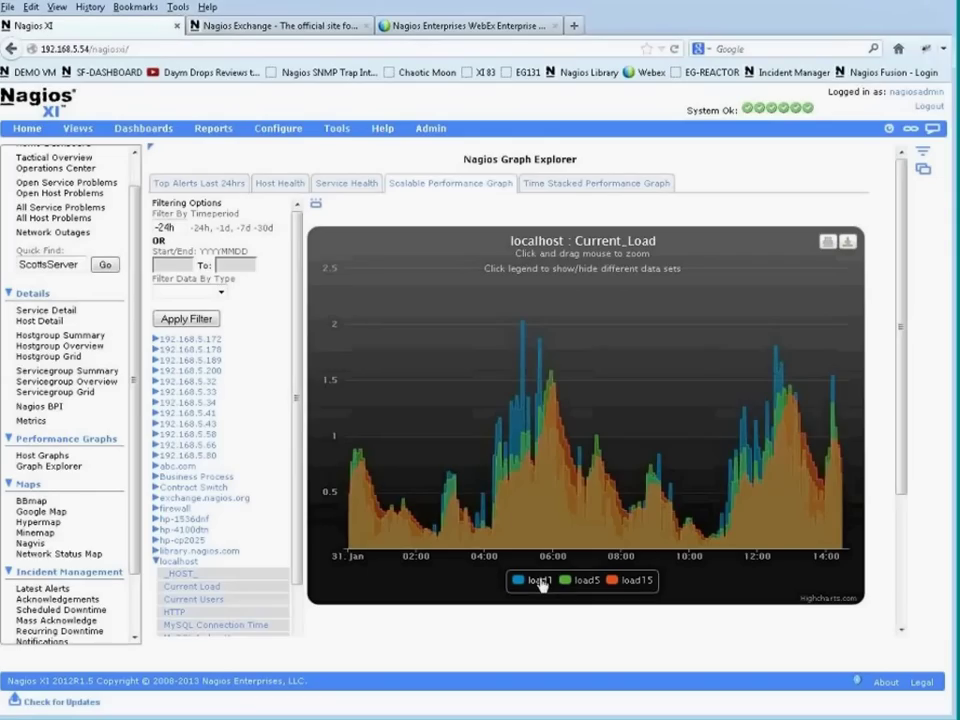
pyautogui.click(541, 582)
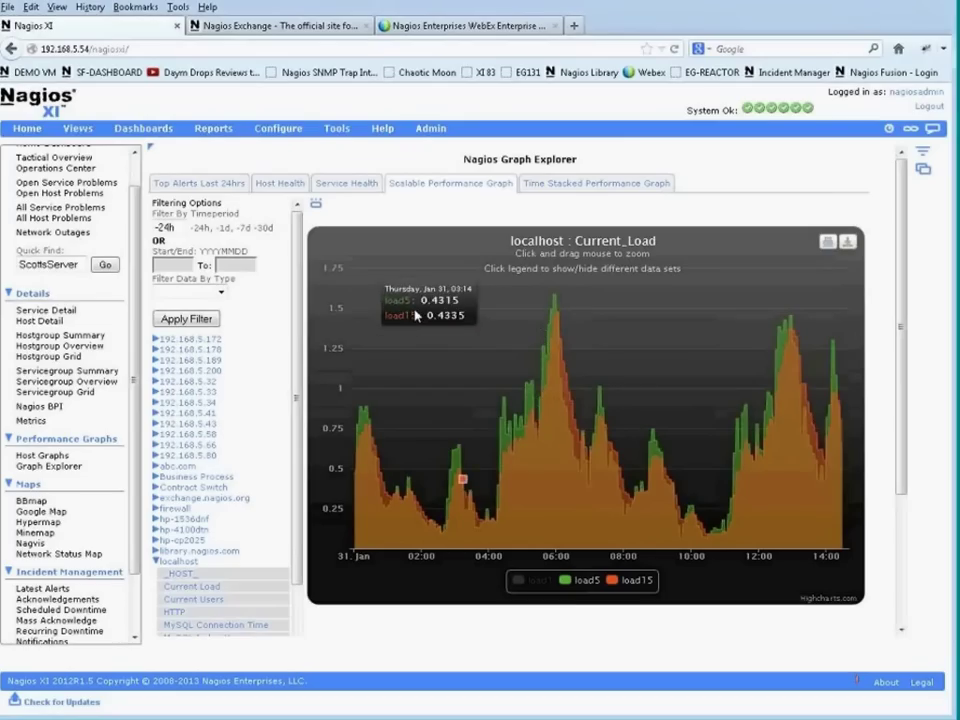
# Set the timeperiod to -30d, zoom into roughly Jan 22–24, then switch to Time Stacked Performance Graph.
pyautogui.moveTo(156, 228); pyautogui.dragTo(174, 228)
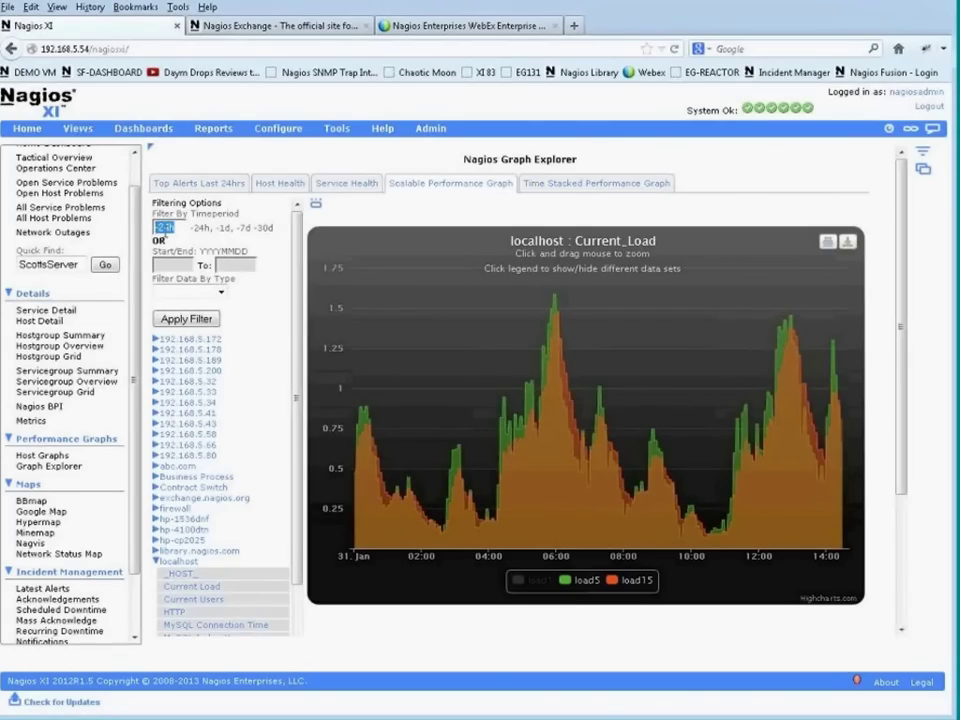
pyautogui.write('30d')
pyautogui.click(200, 318)
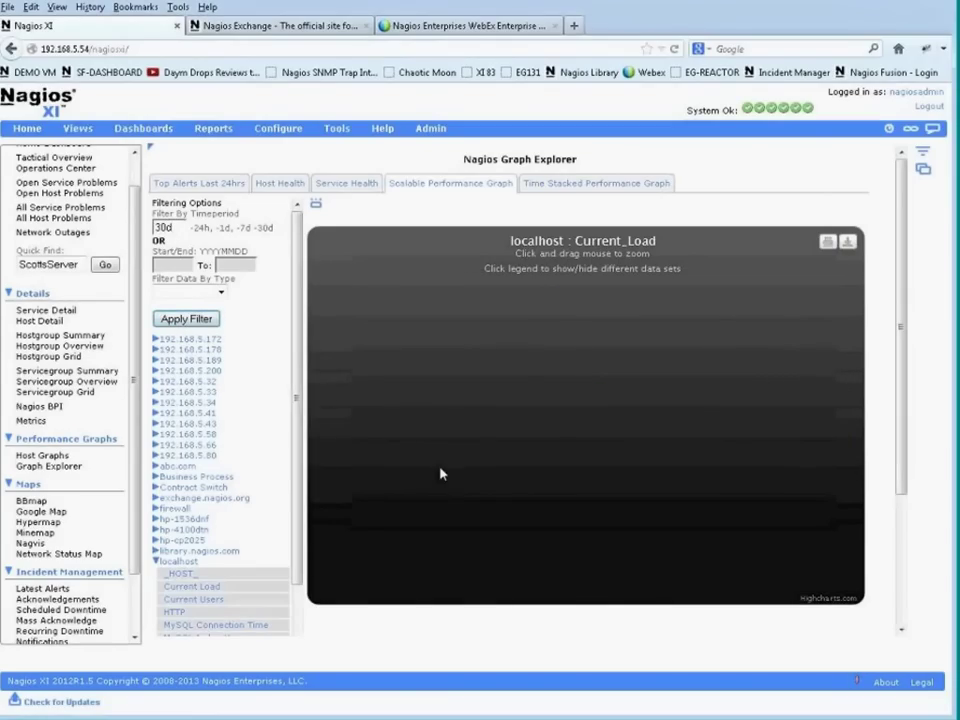
pyautogui.click(155, 228)
pyautogui.write('-')
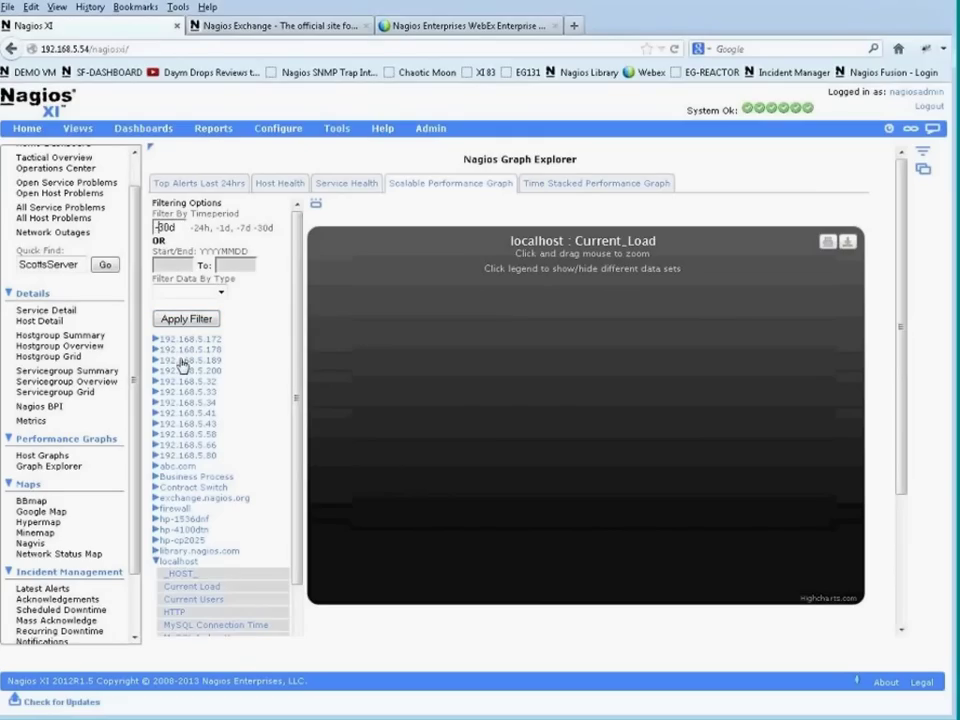
pyautogui.click(193, 320)
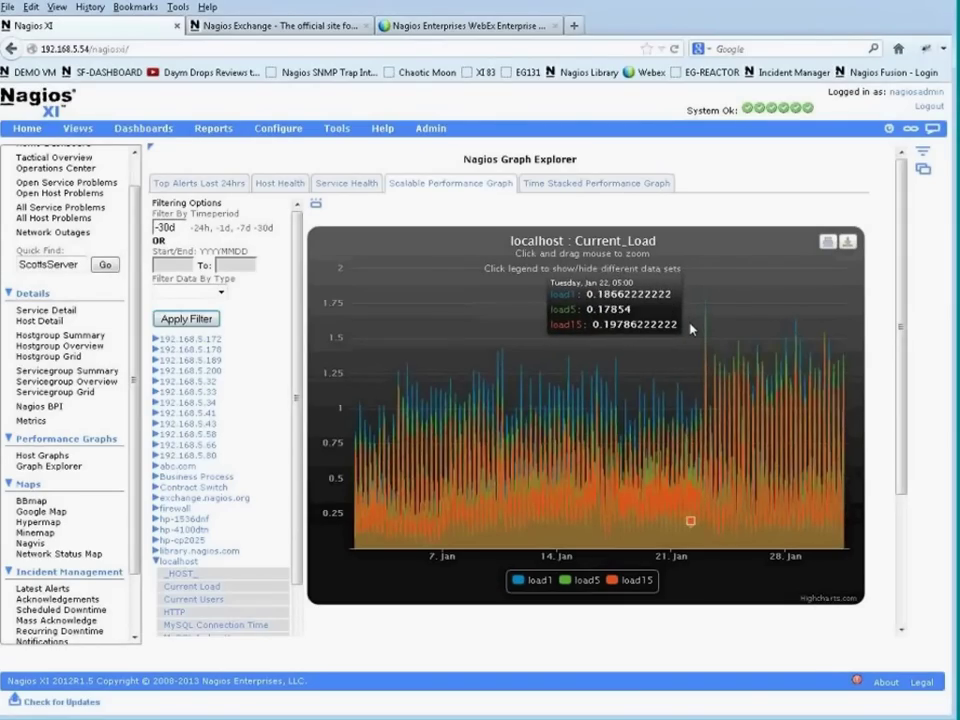
pyautogui.moveTo(690, 328); pyautogui.dragTo(735, 371)
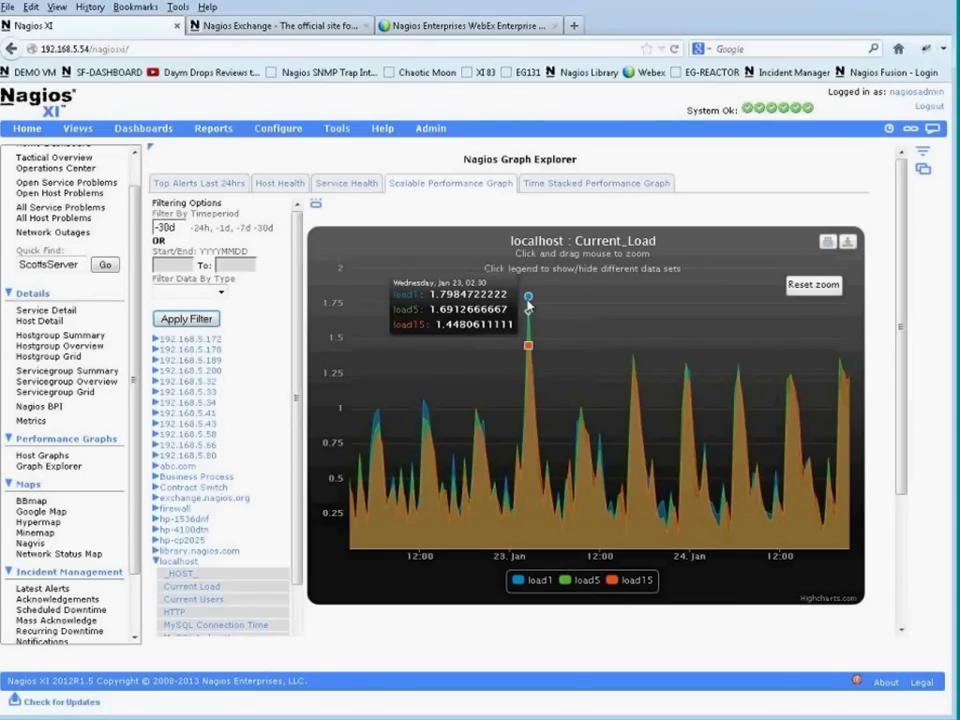
pyautogui.click(559, 186)
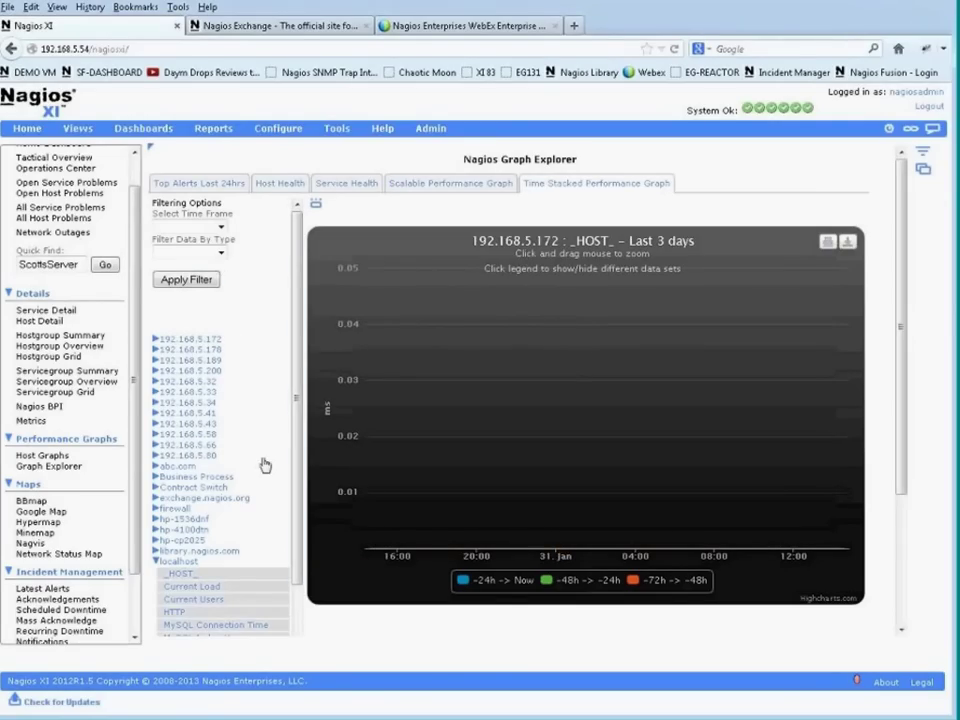
# Graph localhost's Root Partition, toggling the -48h and -72h series off and back on.
pyautogui.moveTo(297, 570); pyautogui.dragTo(297, 575)
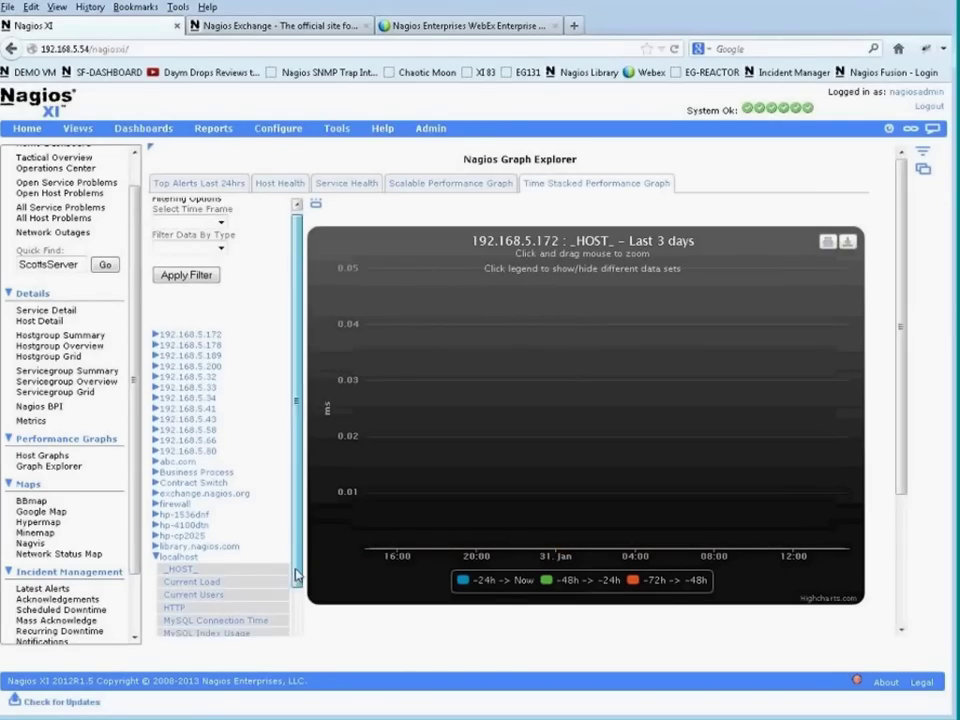
pyautogui.scroll(-2, 297, 575)
pyautogui.scroll(-3, 226, 498)
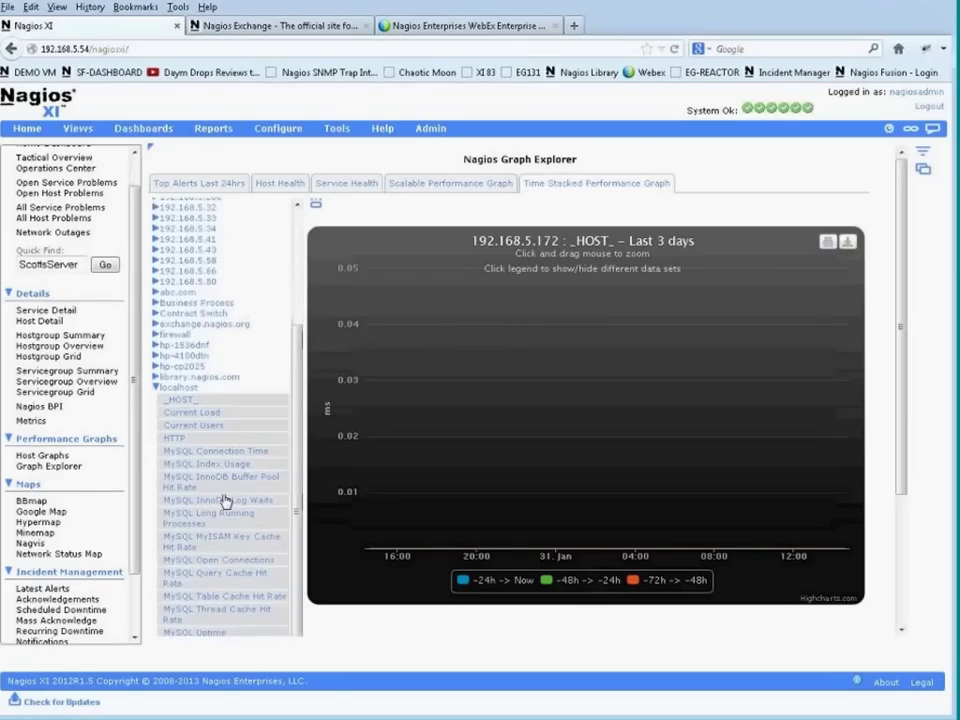
pyautogui.scroll(-3, 226, 500)
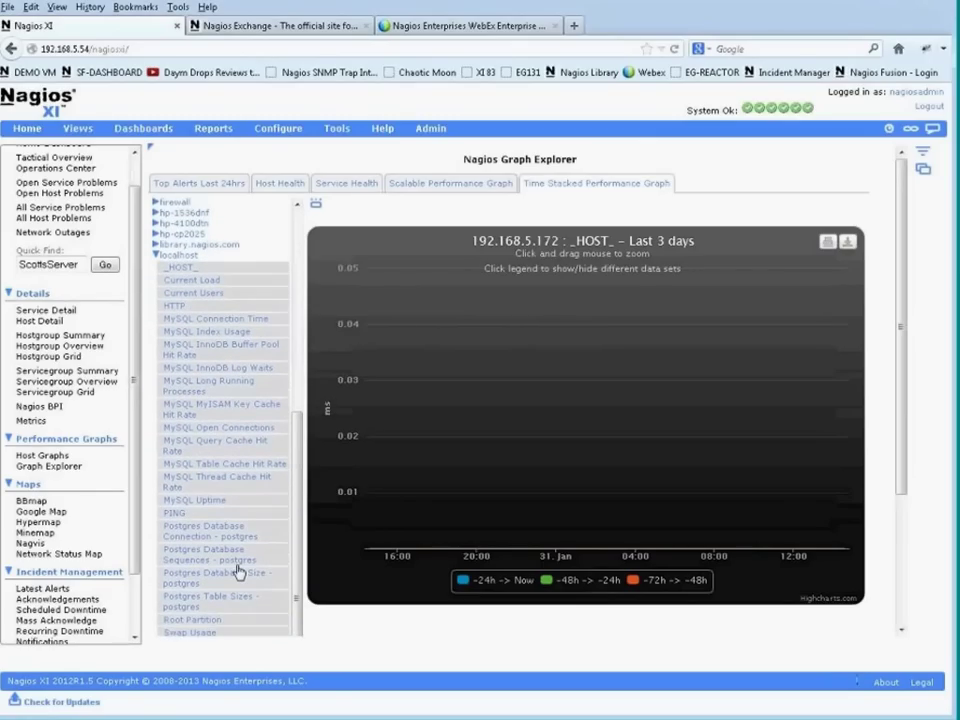
pyautogui.click(206, 615)
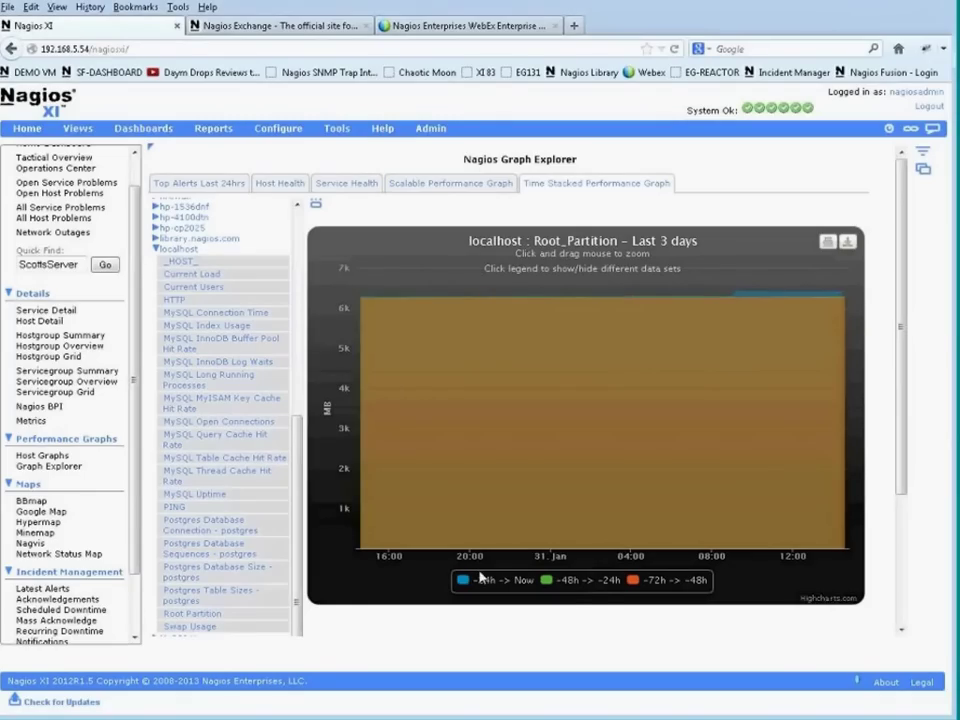
pyautogui.click(585, 590)
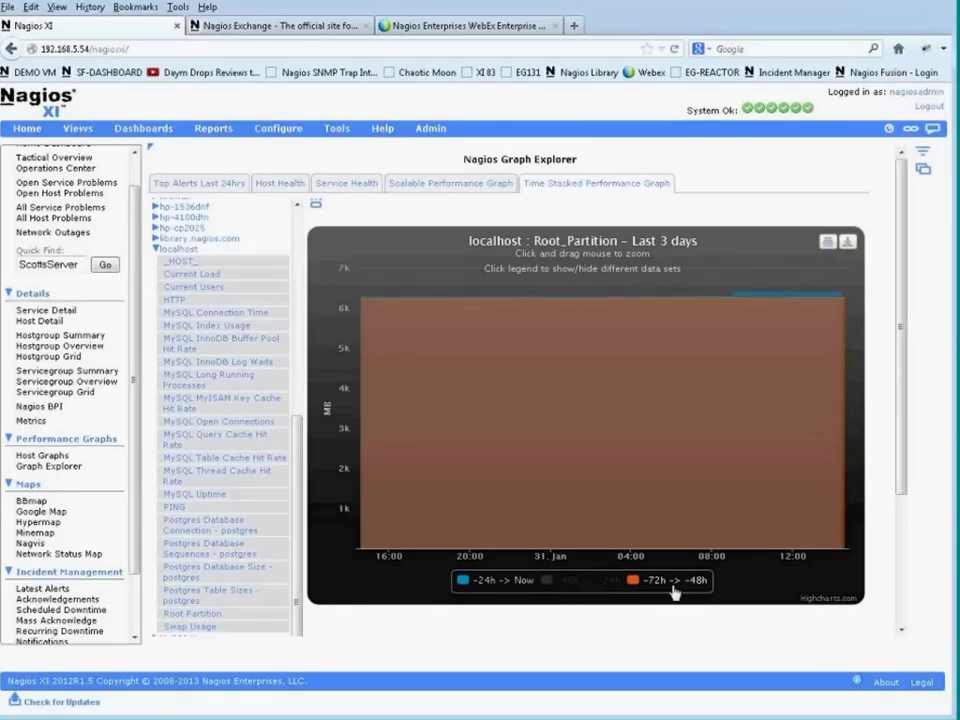
pyautogui.click(680, 588)
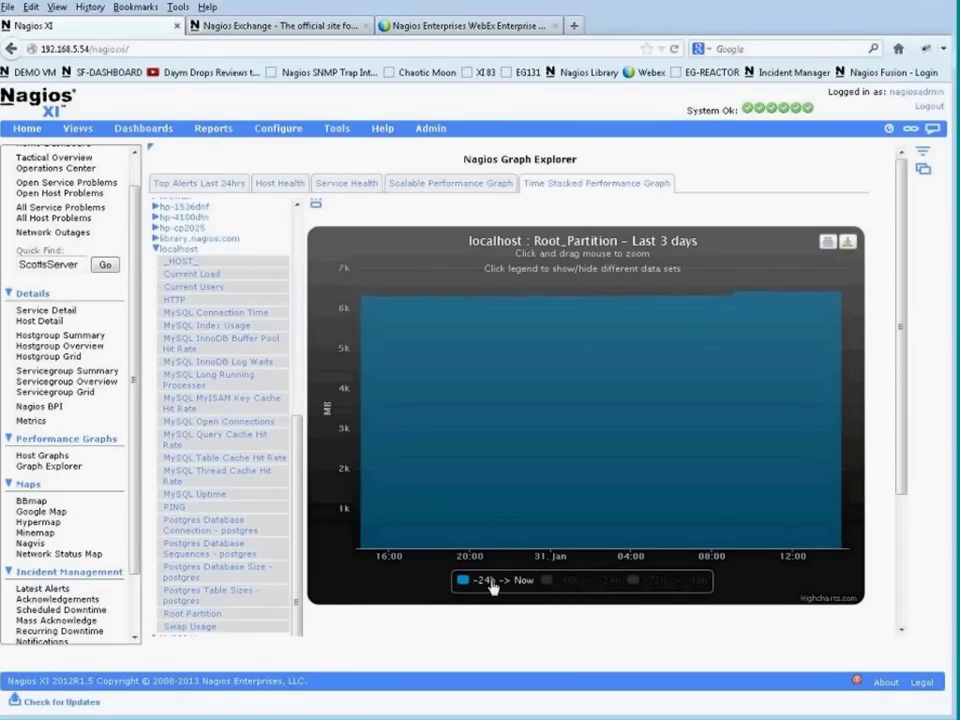
pyautogui.click(576, 584)
pyautogui.click(656, 588)
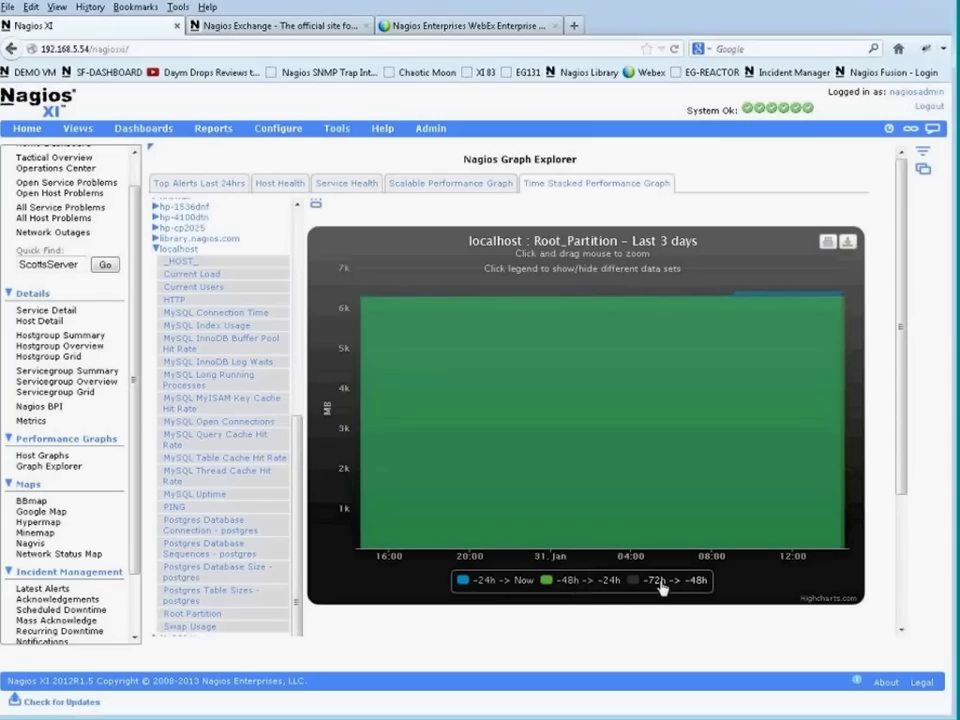
pyautogui.click(660, 587)
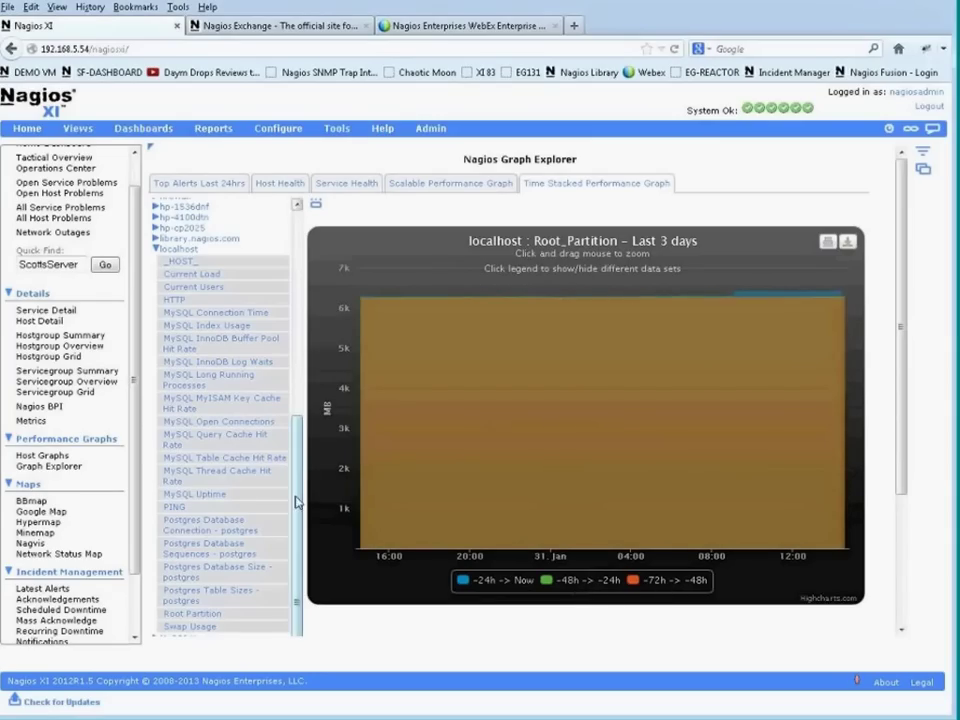
# Set the time frame to Last 3 Months and apply the filter.
pyautogui.scroll(5, 297, 502)
pyautogui.click(218, 227)
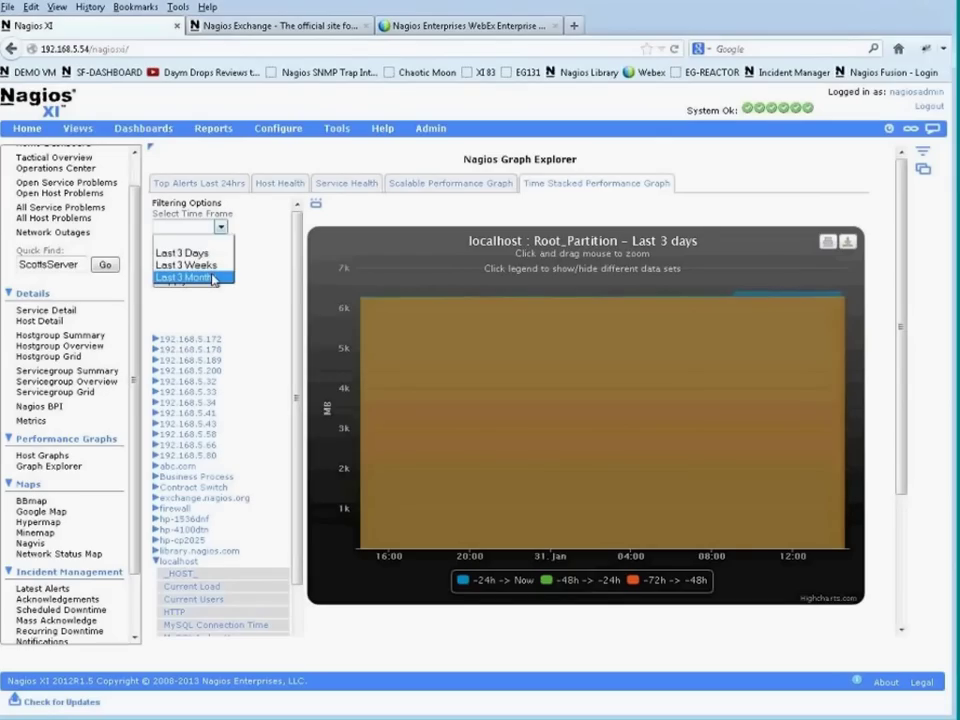
pyautogui.click(212, 279)
pyautogui.click(200, 279)
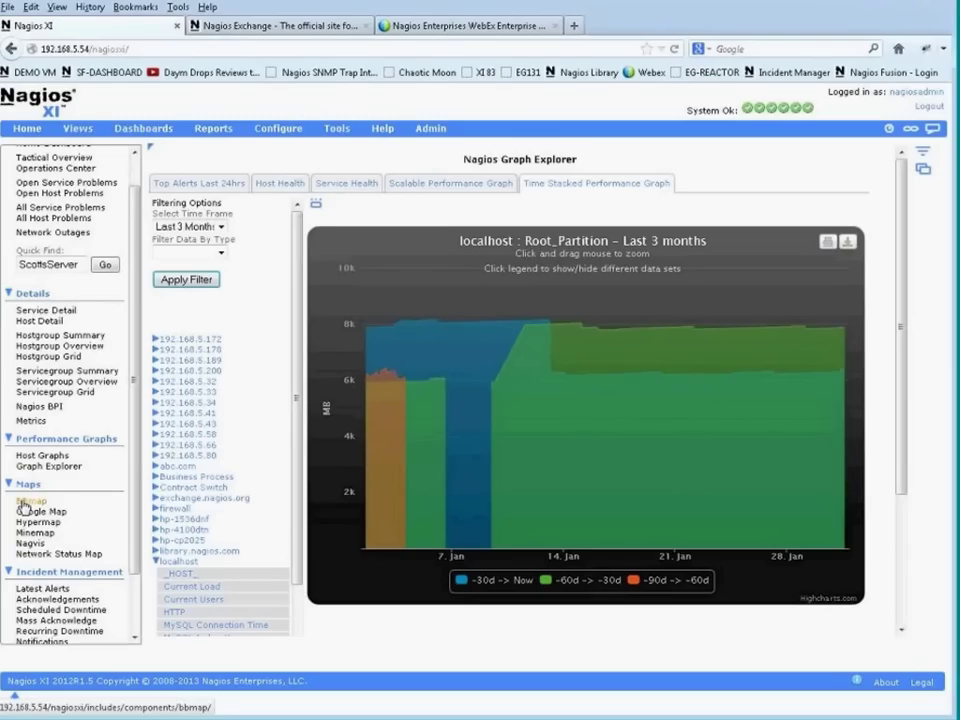
# Filter the BBmap status grid to the linux-servers hostgroup.
pyautogui.click(26, 507)
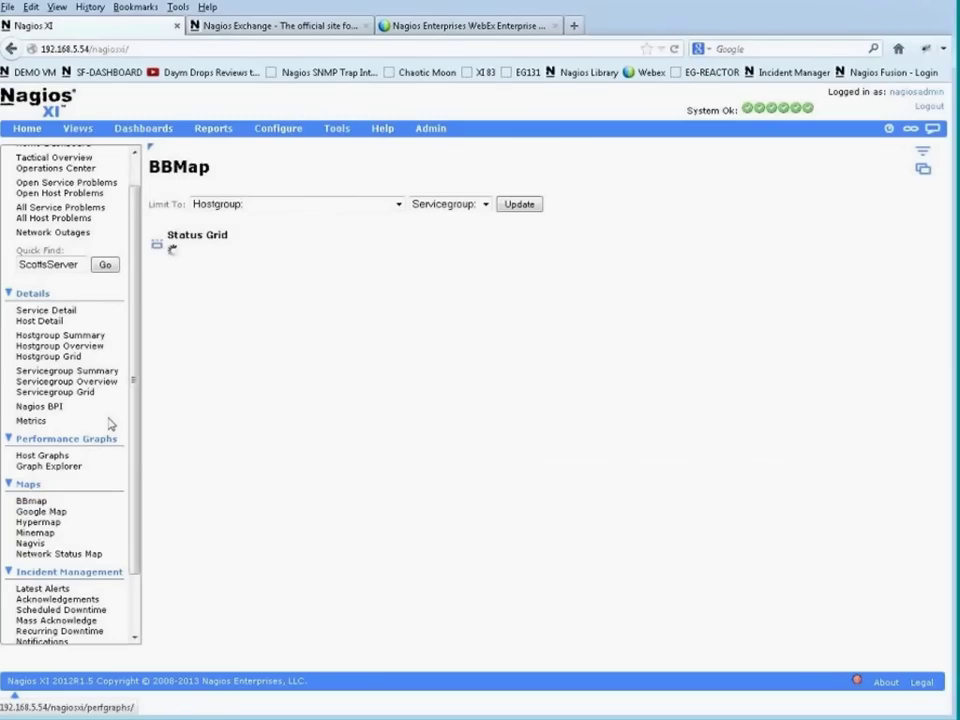
pyautogui.click(280, 204)
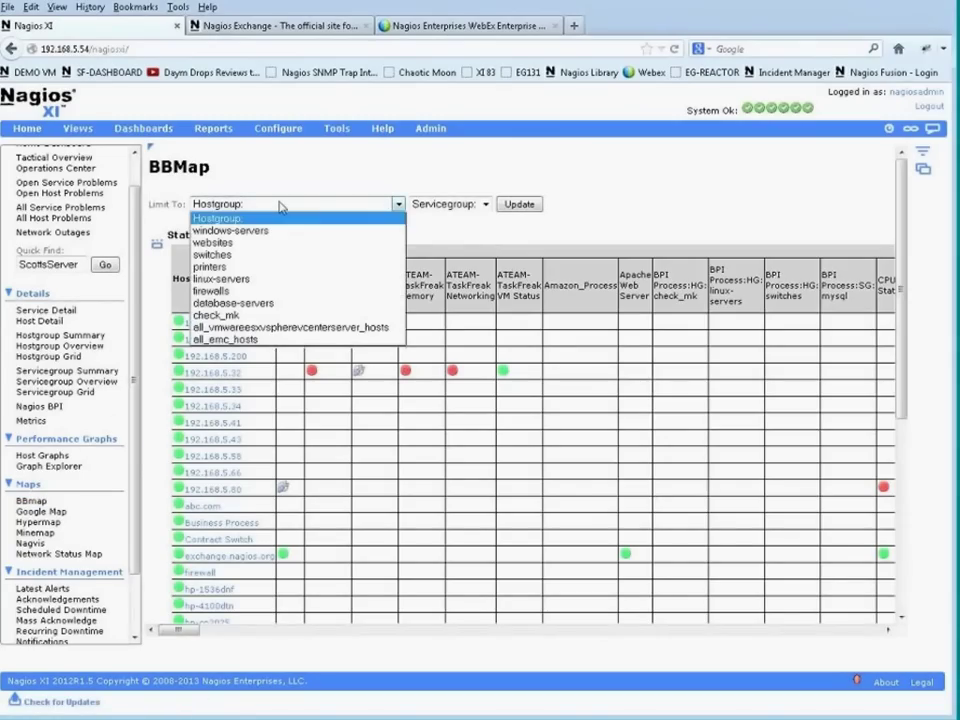
pyautogui.click(249, 283)
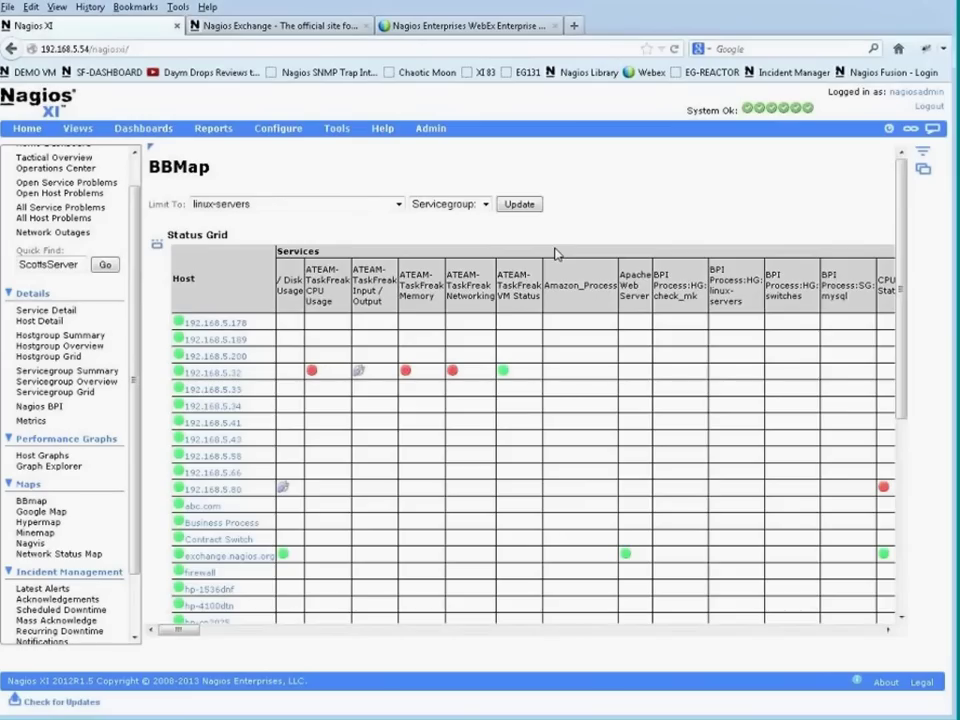
pyautogui.click(516, 205)
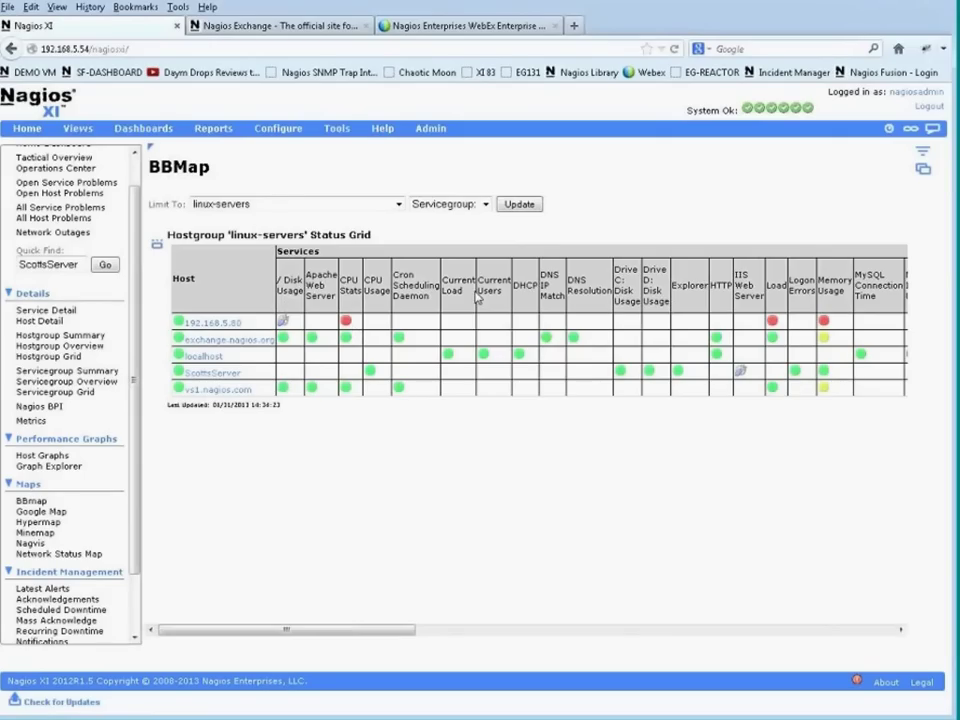
# Scroll through the filtered grid, then open the Google Map of monitored hosts.
pyautogui.moveTo(306, 634)
pyautogui.mouseDown()
pyautogui.moveTo(439, 654)
pyautogui.moveTo(312, 655)
pyautogui.mouseUp()
pyautogui.moveTo(345, 324)
pyautogui.click(42, 513)
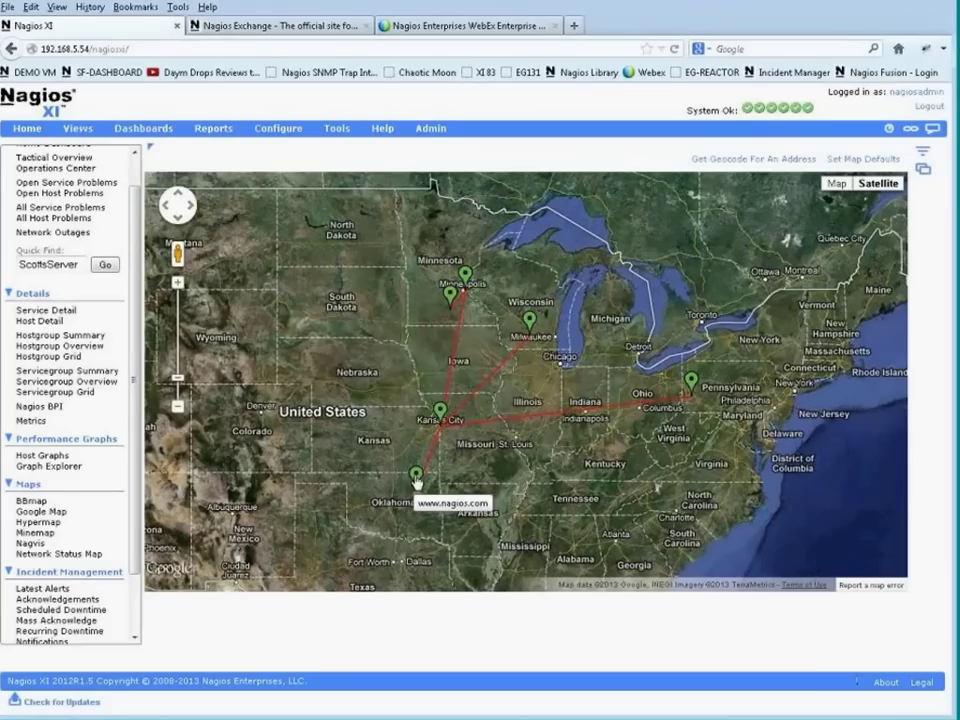
pyautogui.click(416, 481)
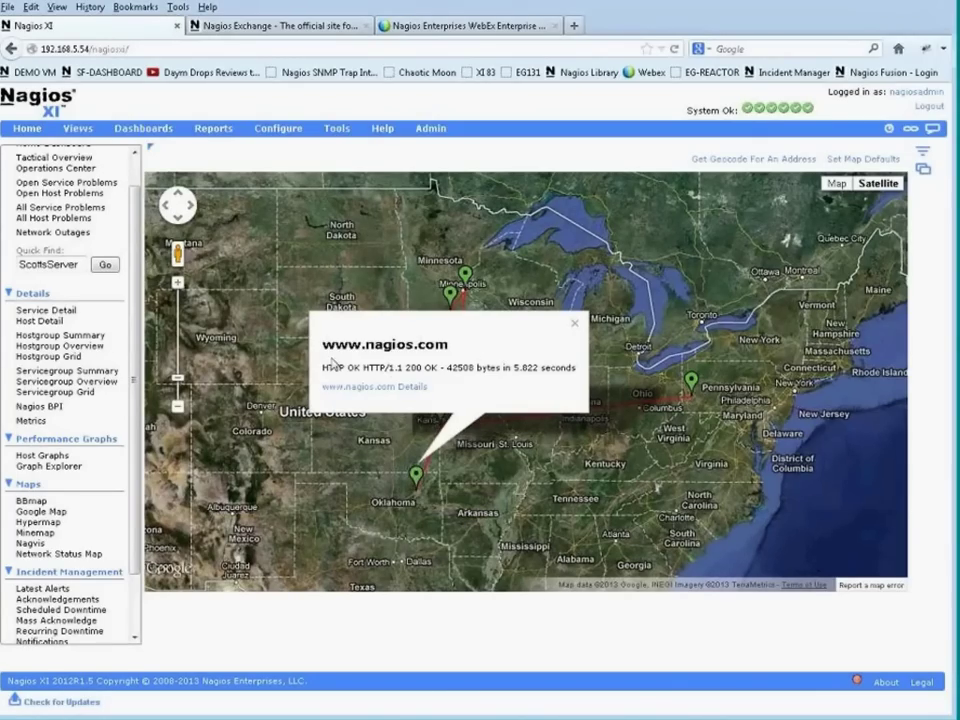
pyautogui.moveTo(323, 368); pyautogui.dragTo(580, 370)
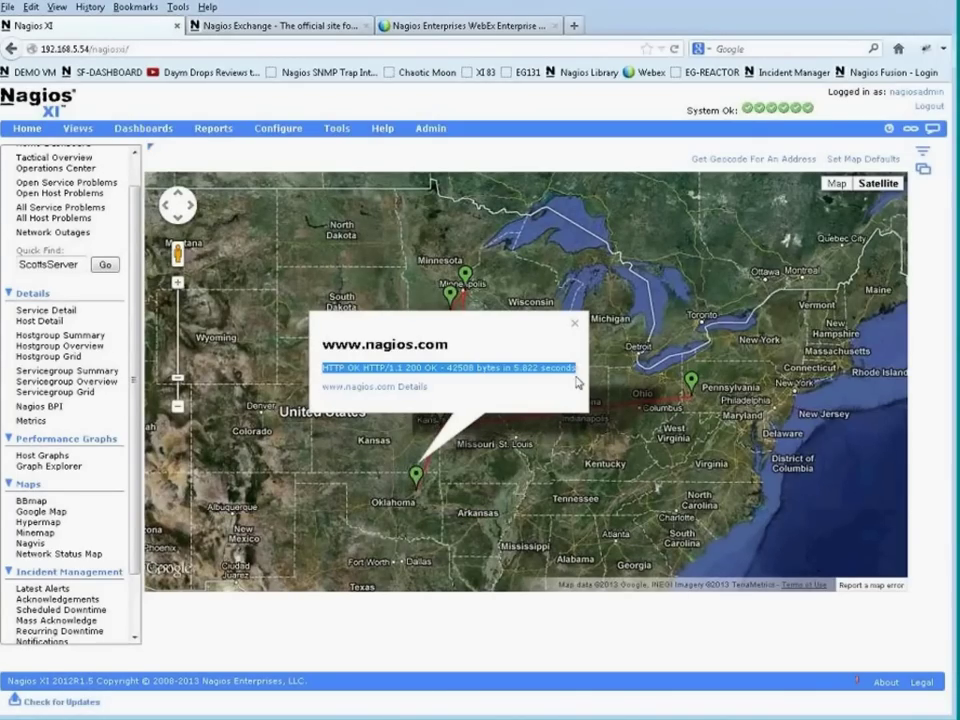
pyautogui.click(404, 390)
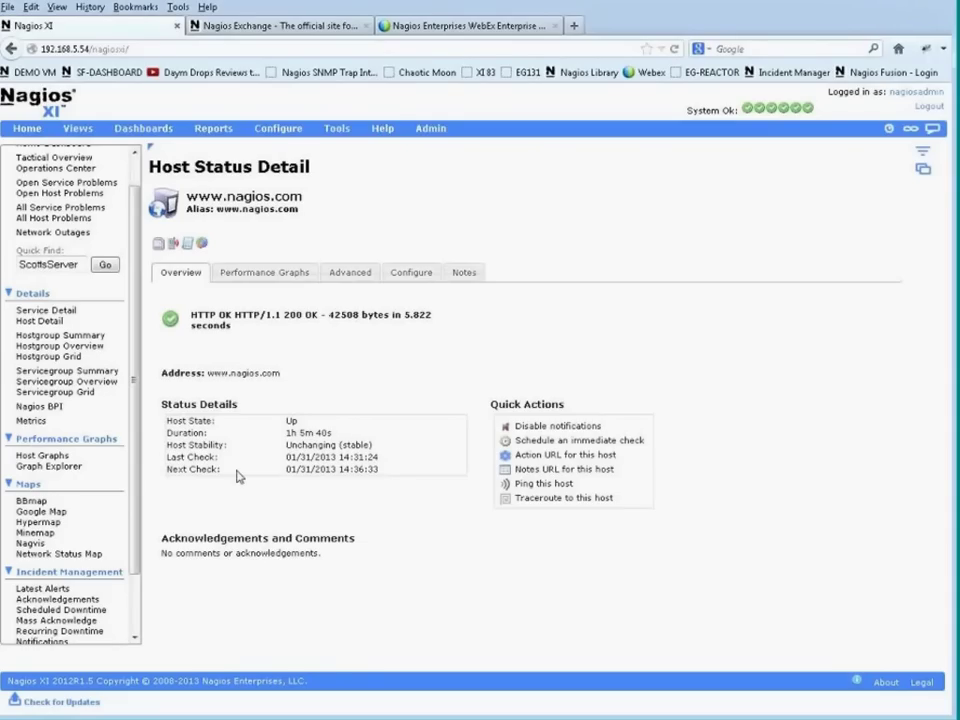
pyautogui.click(38, 522)
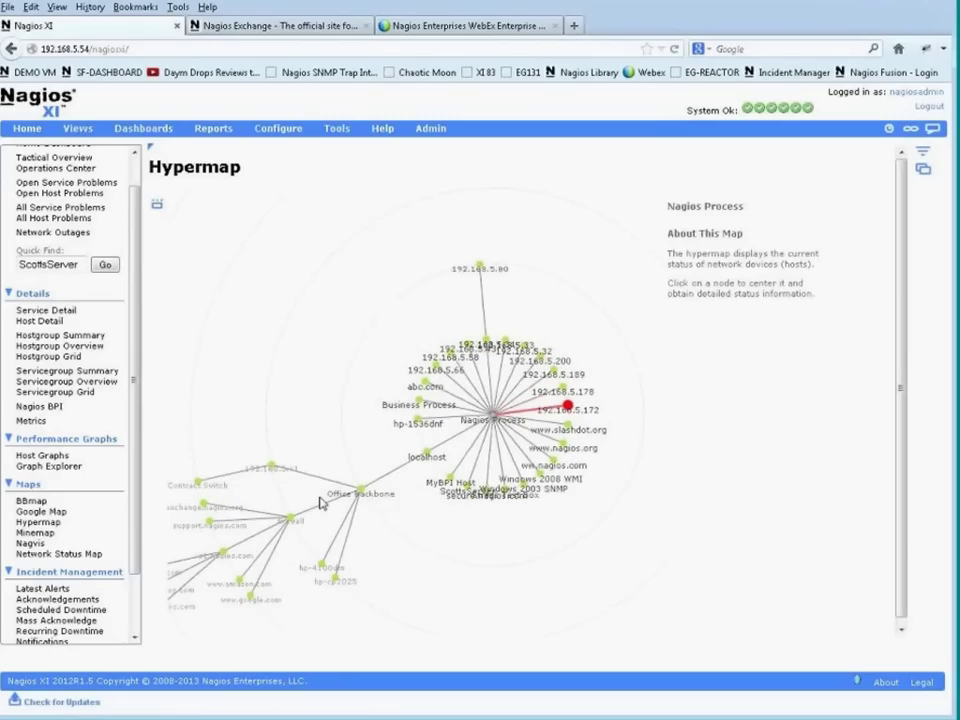
# Recentre the Hypermap on vs1.nagios.com, then resellers.nagios.com, and open the Minemap.
pyautogui.scroll(-5, 317, 428)
pyautogui.moveTo(319, 424); pyautogui.dragTo(336, 349)
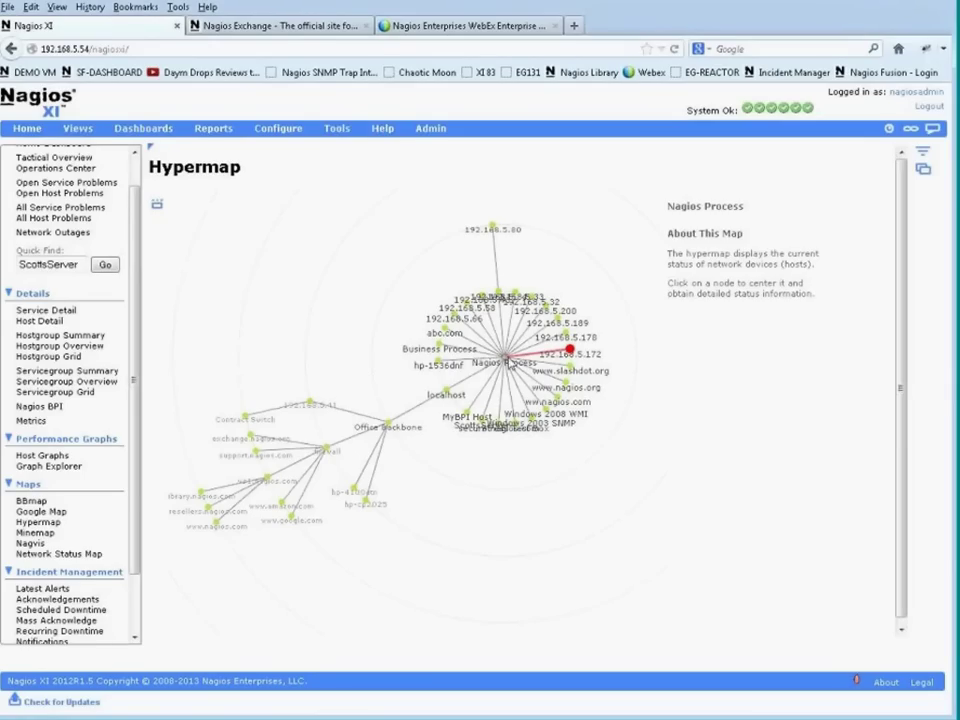
pyautogui.moveTo(447, 397)
pyautogui.moveTo(387, 428)
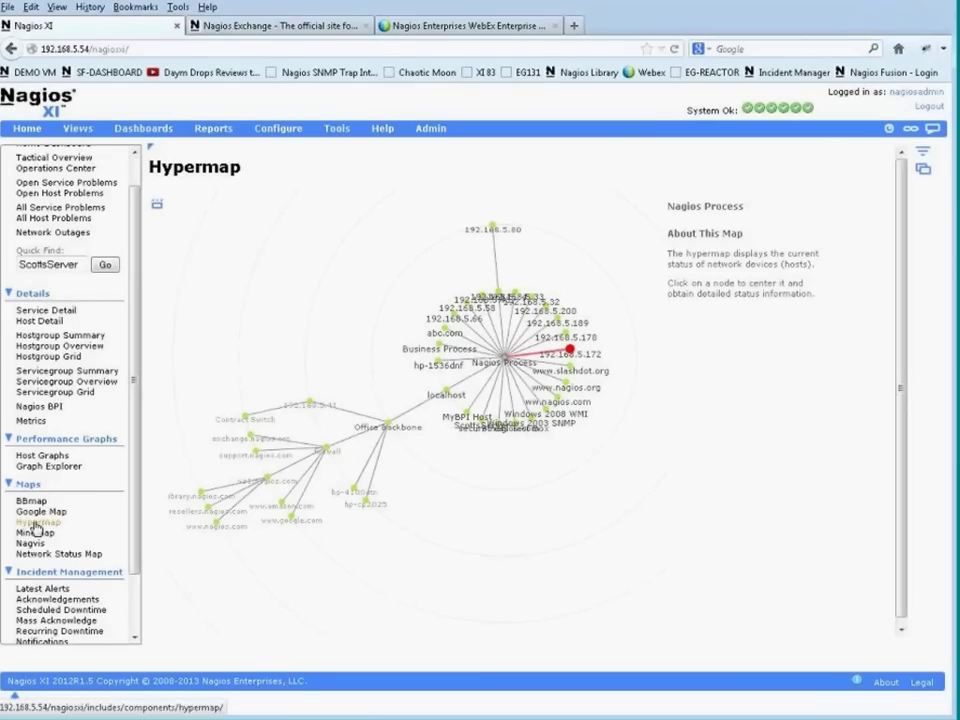
pyautogui.click(268, 482)
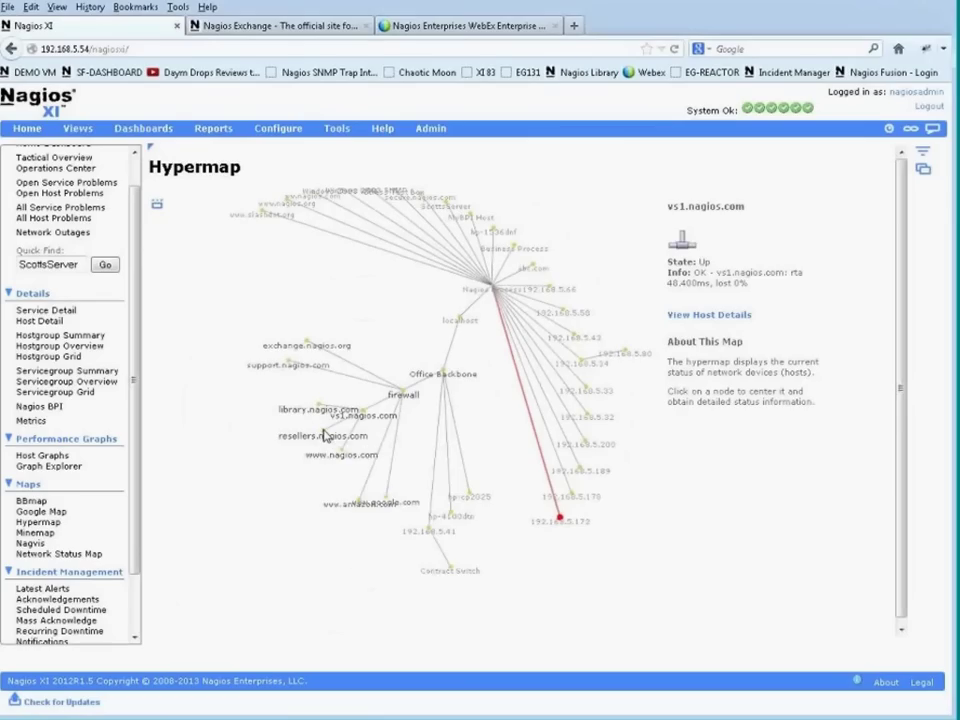
pyautogui.click(327, 439)
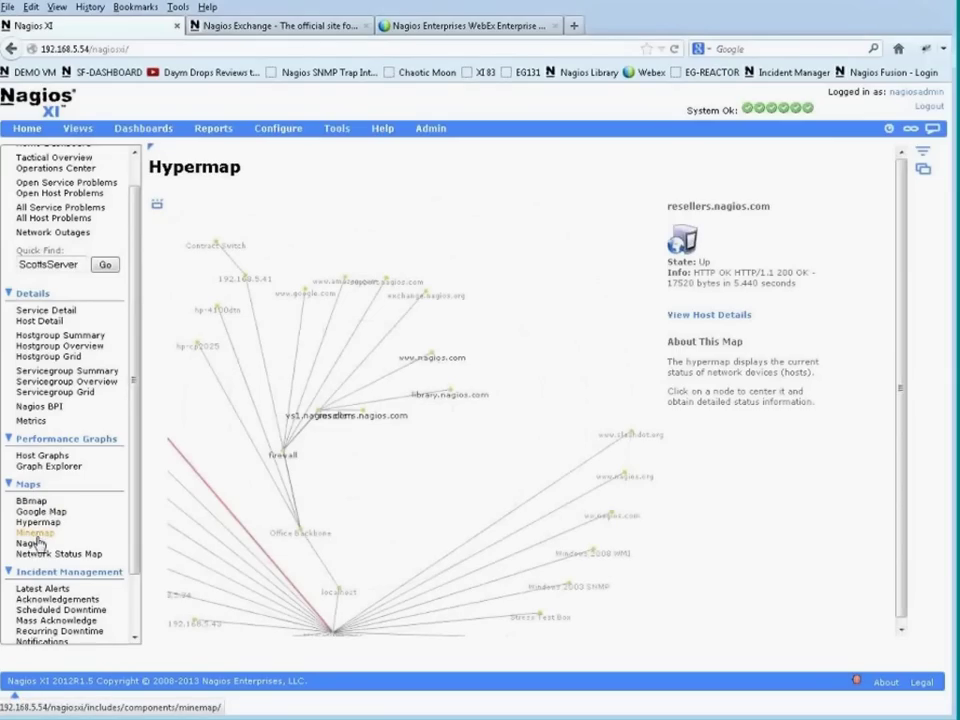
pyautogui.click(36, 533)
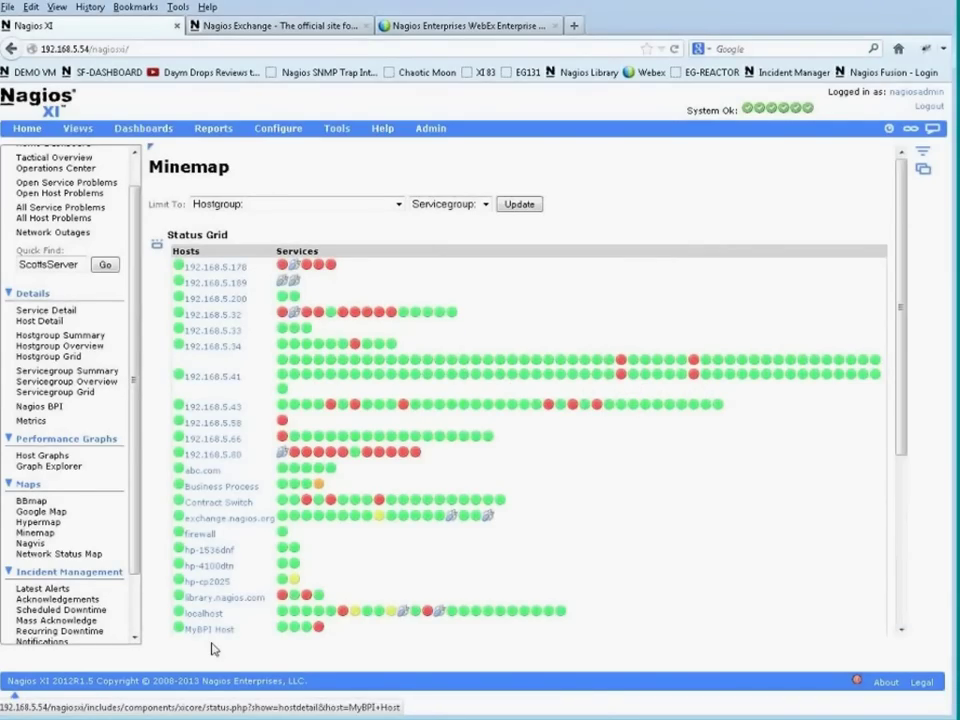
# Read the service-state tooltips in the Minemap's 192.168.5.32 row.
pyautogui.moveTo(355, 318)
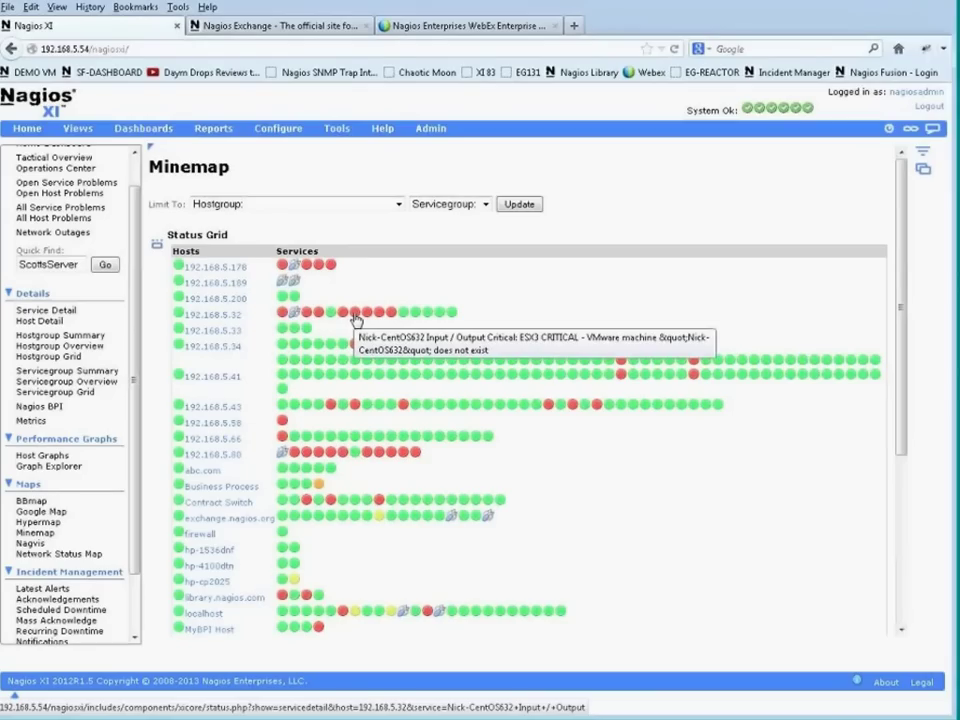
pyautogui.moveTo(410, 318)
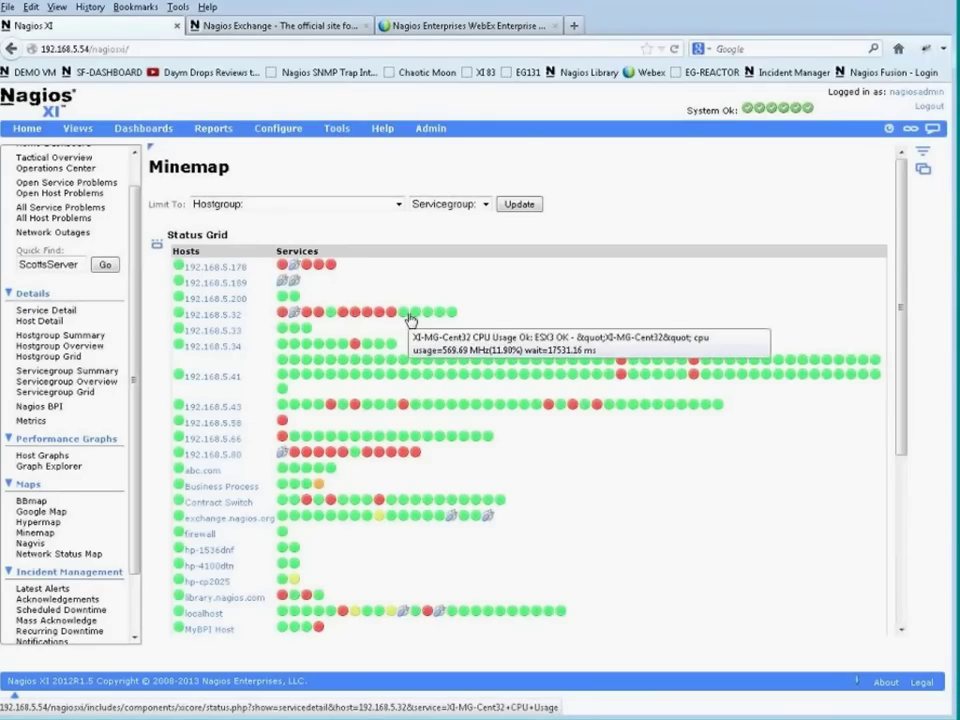
pyautogui.scroll(-3, 93, 594)
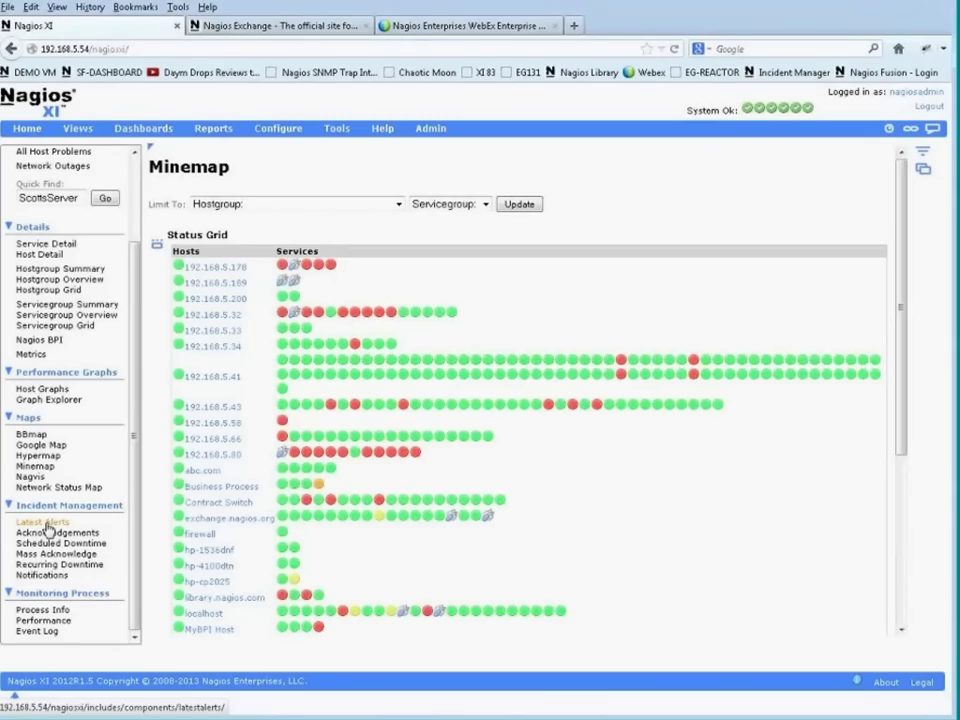
# Check Latest Alerts, then open Acknowledgements and Comments and inspect the 192.168.5.178 comment.
pyautogui.click(46, 524)
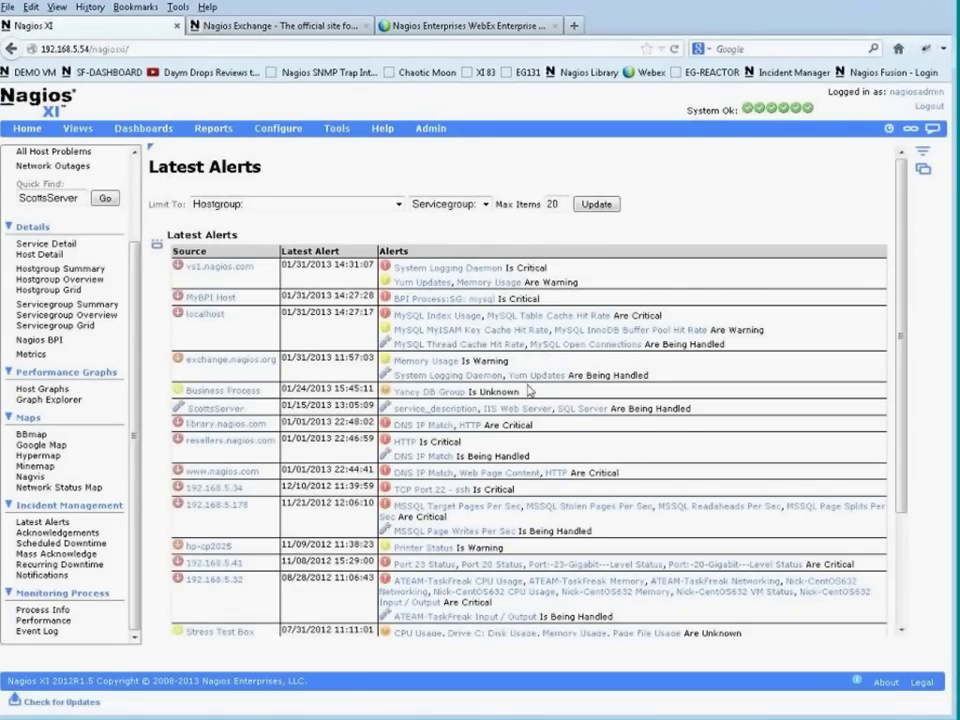
pyautogui.click(64, 534)
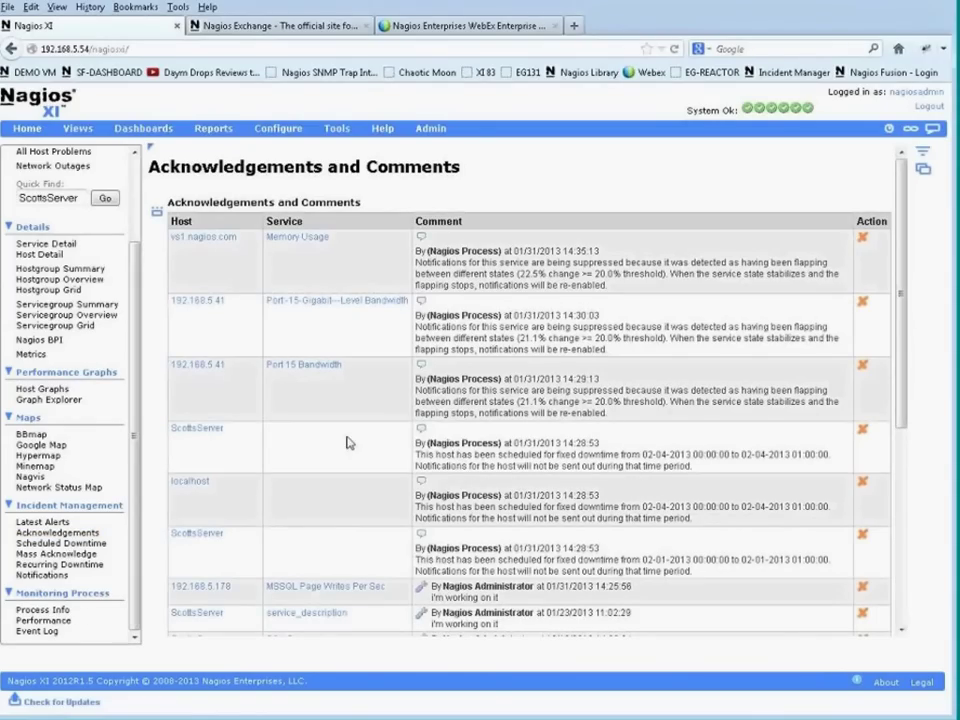
pyautogui.moveTo(430, 586); pyautogui.dragTo(612, 598)
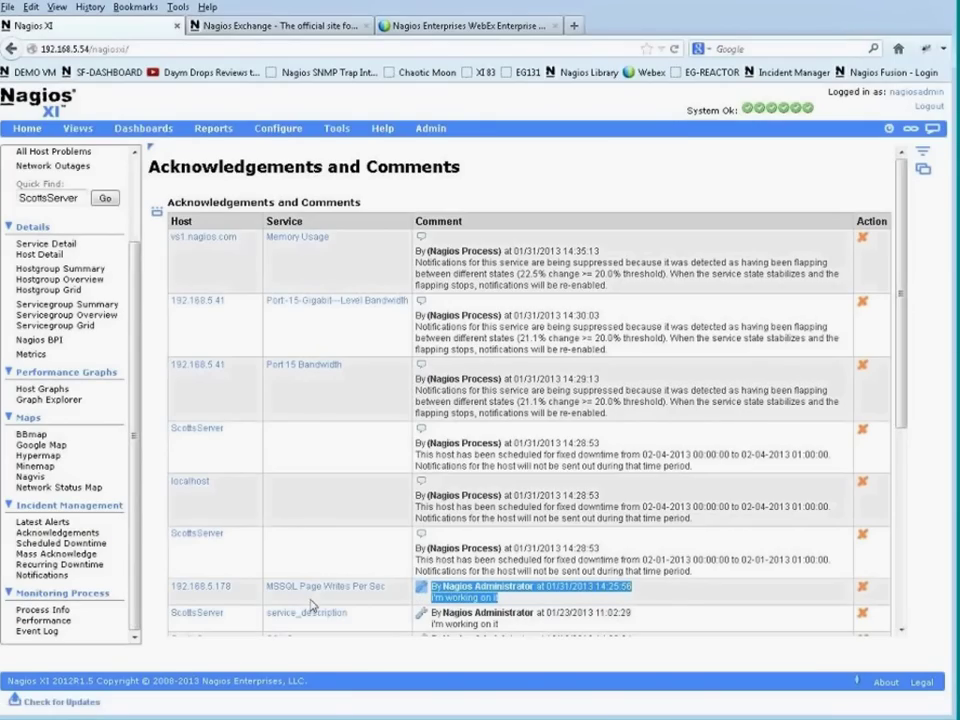
pyautogui.click(532, 607)
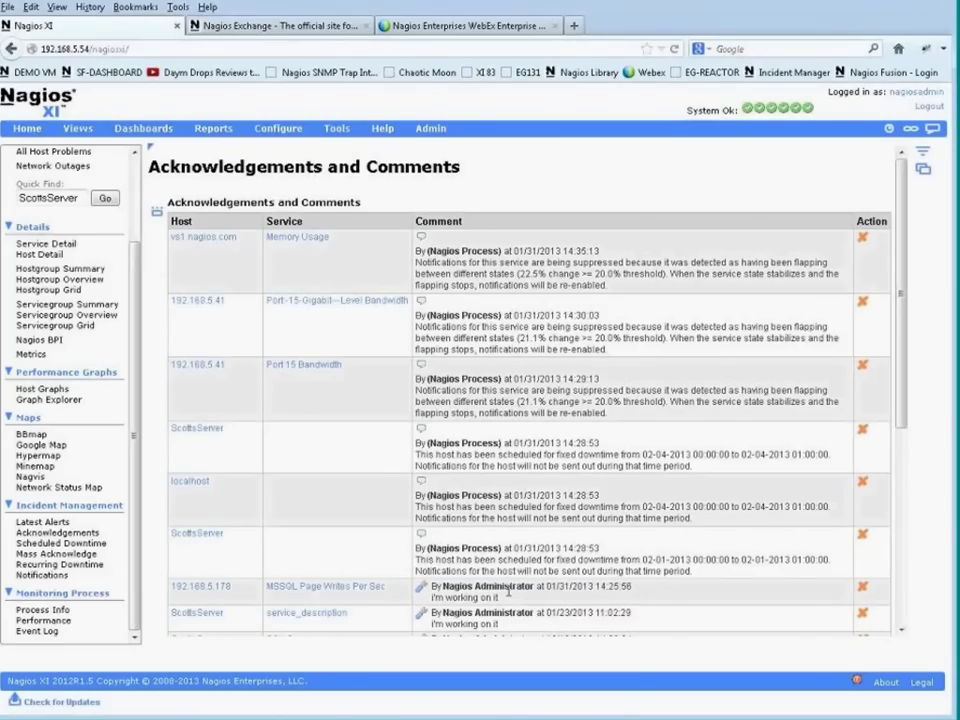
# Check the MSSQL Page Writes Per Sec details, then view Scheduled and Recurring Downtime.
pyautogui.click(357, 594)
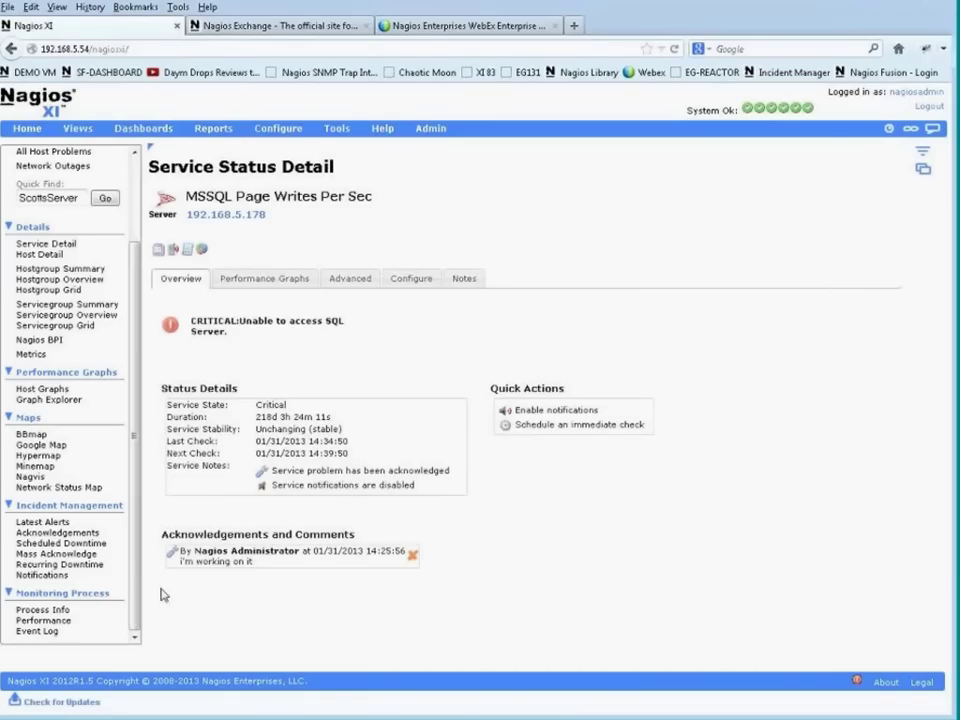
pyautogui.click(95, 545)
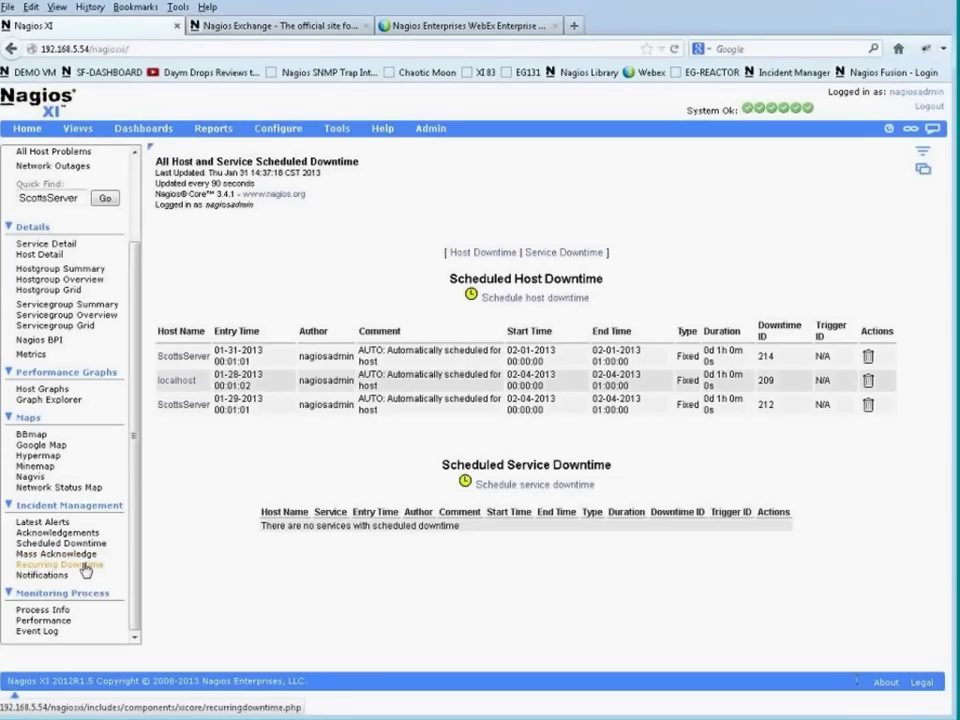
pyautogui.click(85, 567)
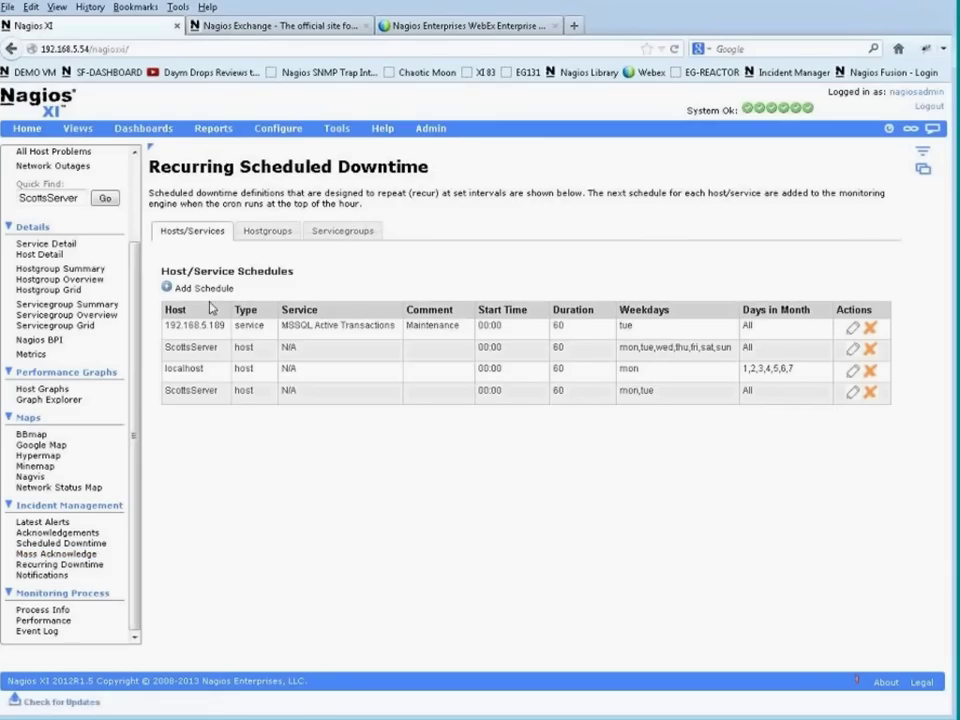
# Start a new recurring downtime schedule for ScottsServer with a 00:00 start time.
pyautogui.click(166, 287)
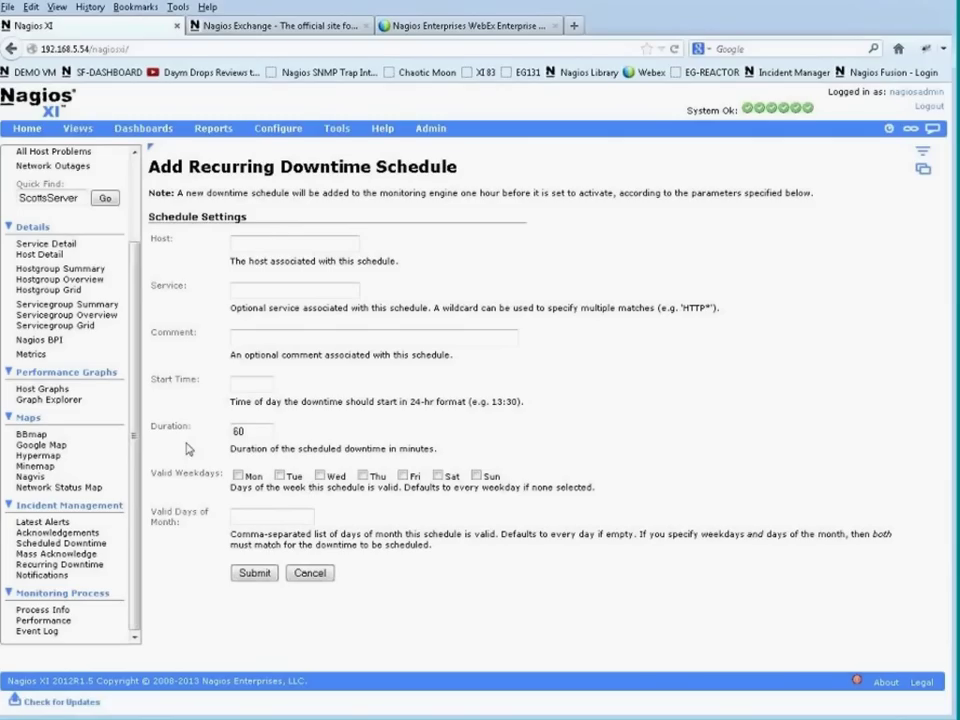
pyautogui.click(268, 243)
pyautogui.write('scot')
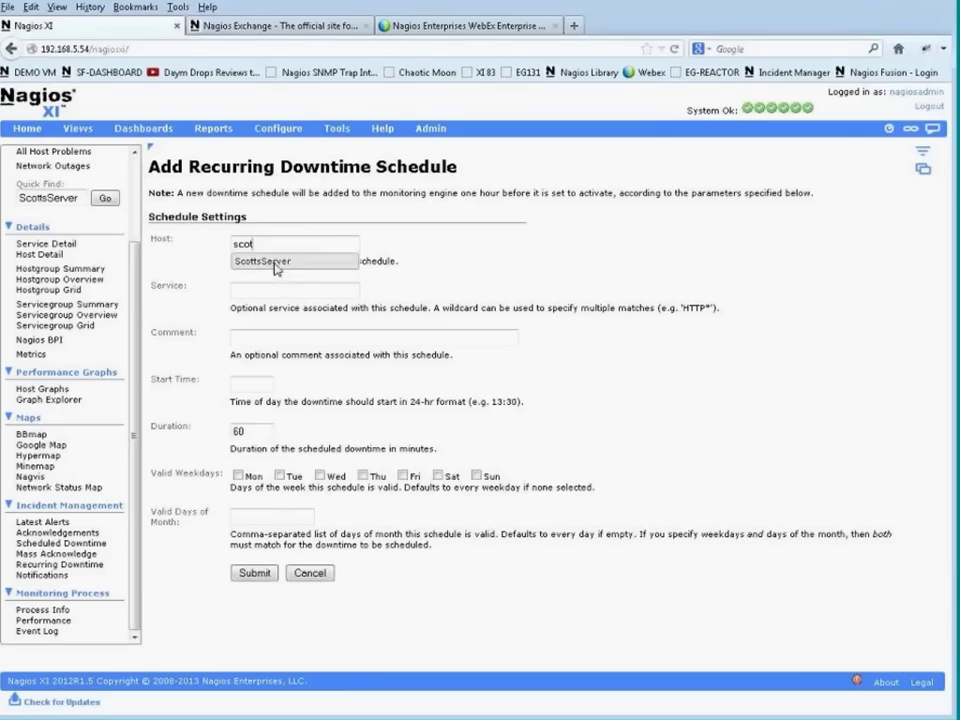
pyautogui.click(272, 263)
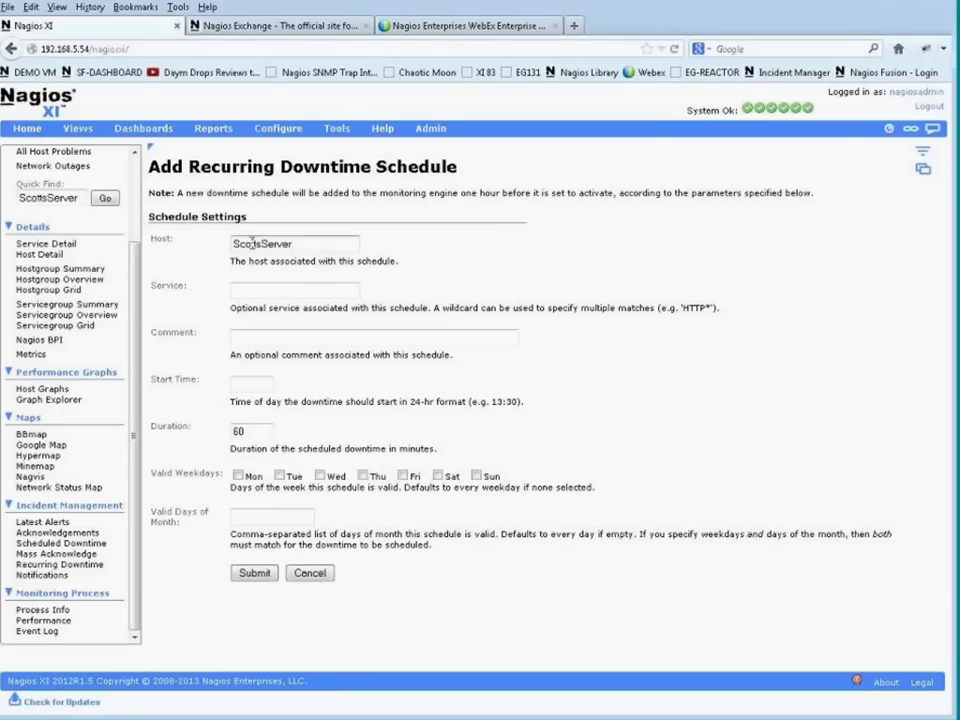
pyautogui.click(261, 387)
pyautogui.write('00:00')
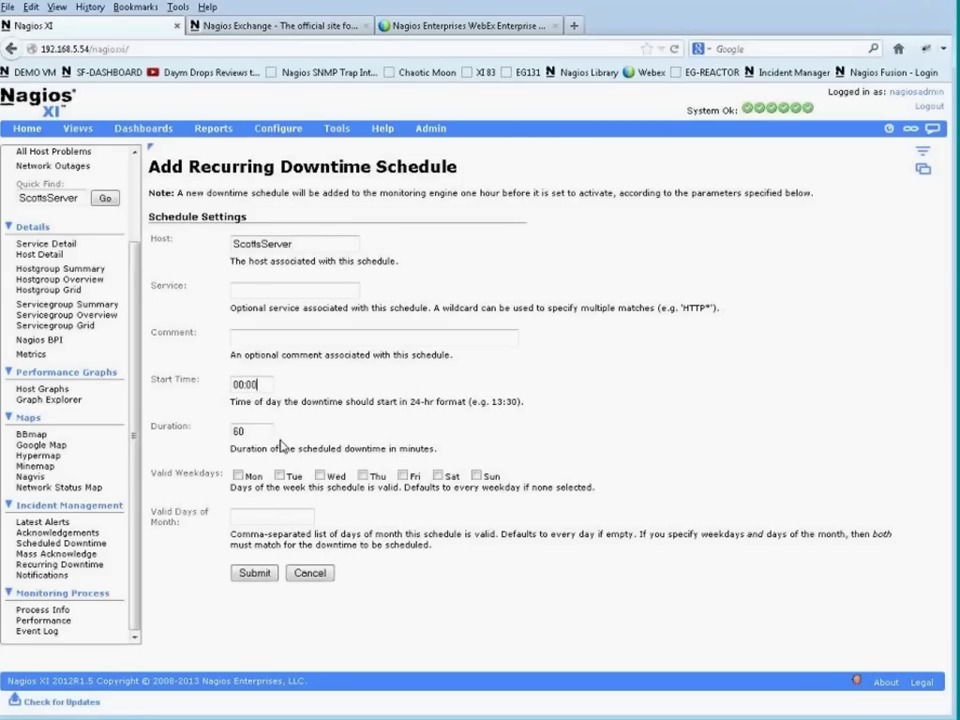
# Make the schedule valid on Mondays and on days 1,2,3,4,5,6,7 of the month.
pyautogui.click(238, 476)
pyautogui.click(261, 515)
pyautogui.write('1')
pyautogui.press('BackSpace')
pyautogui.write('1,2,3,4,56.')
pyautogui.write('7')
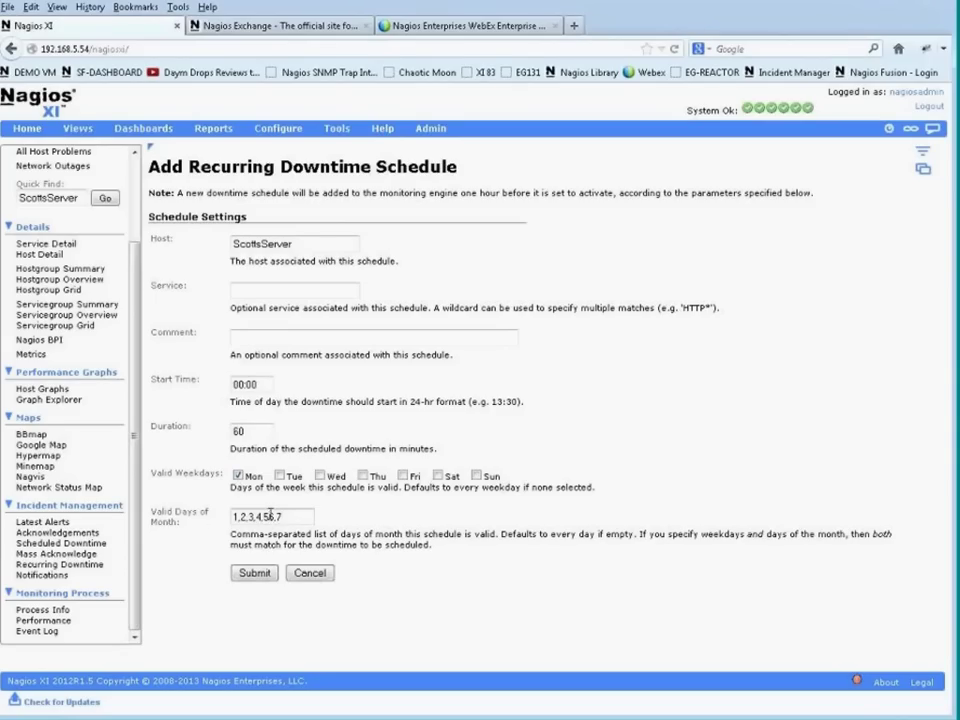
pyautogui.click(268, 516)
pyautogui.write(',')
# View the notifications log, then bring up the Configuration Options page.
pyautogui.click(82, 581)
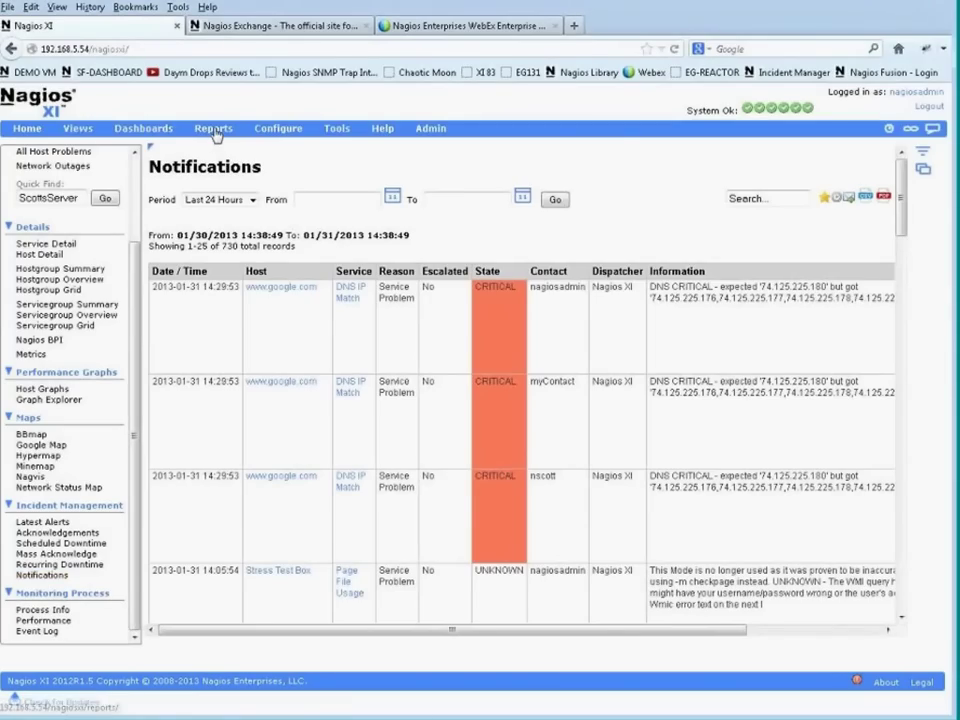
pyautogui.click(263, 130)
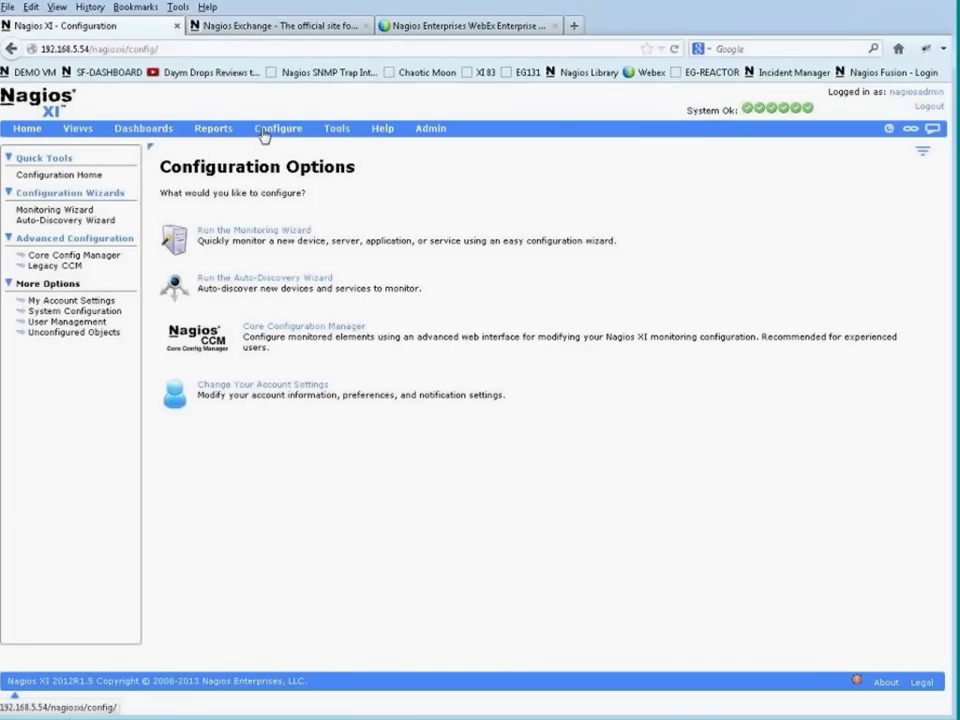
# Start a new one-time auto-discovery job, look at its advanced options, then cancel it.
pyautogui.click(84, 222)
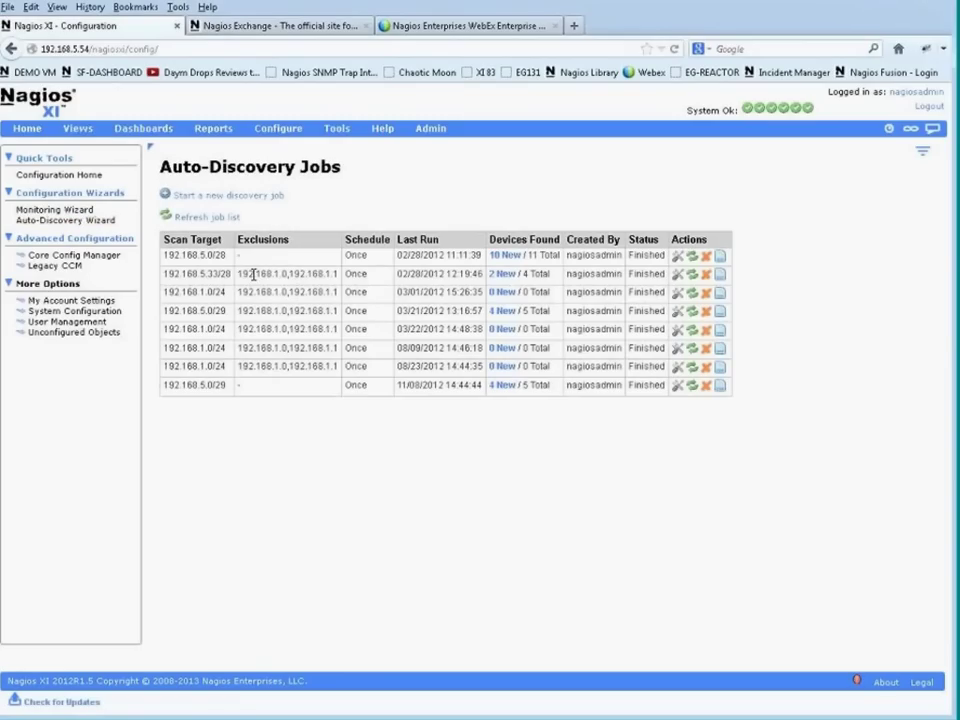
pyautogui.click(221, 202)
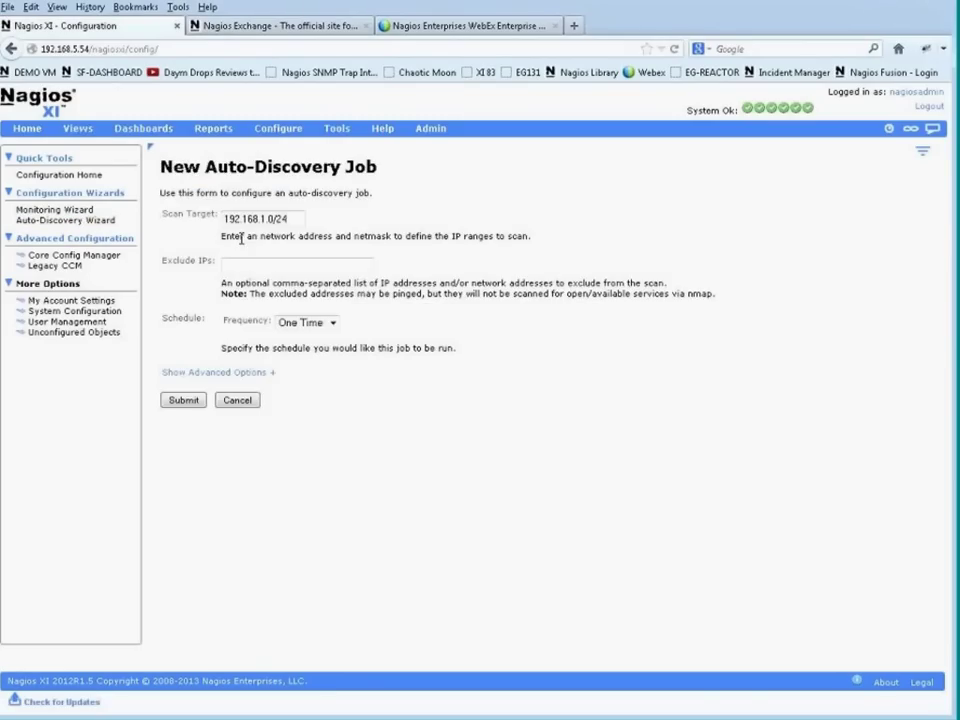
pyautogui.moveTo(291, 219); pyautogui.dragTo(215, 231)
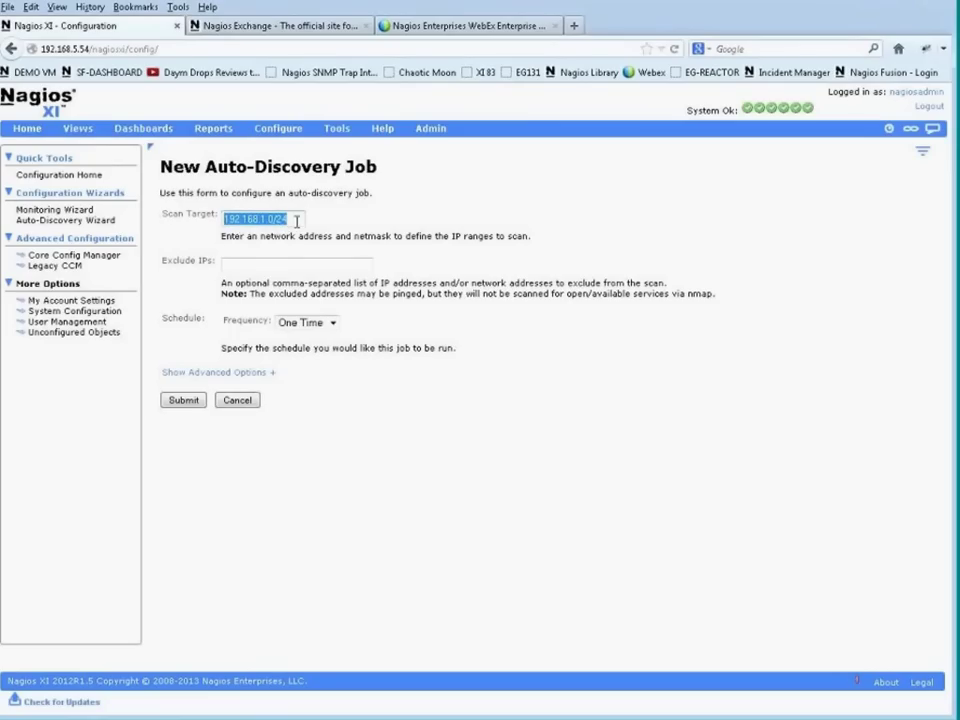
pyautogui.click(298, 221)
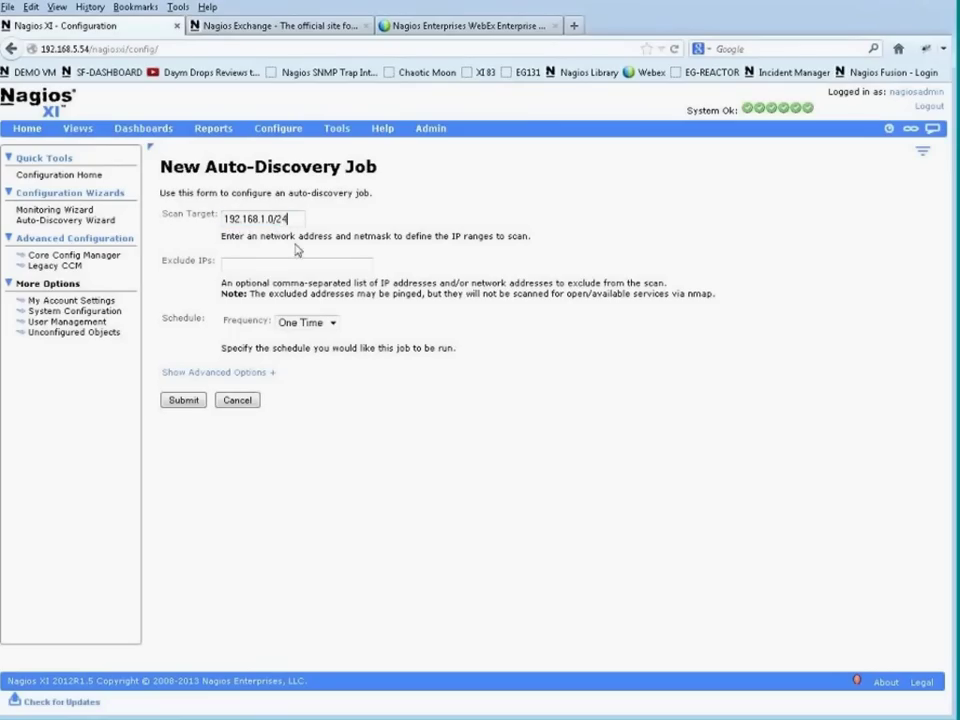
pyautogui.click(312, 328)
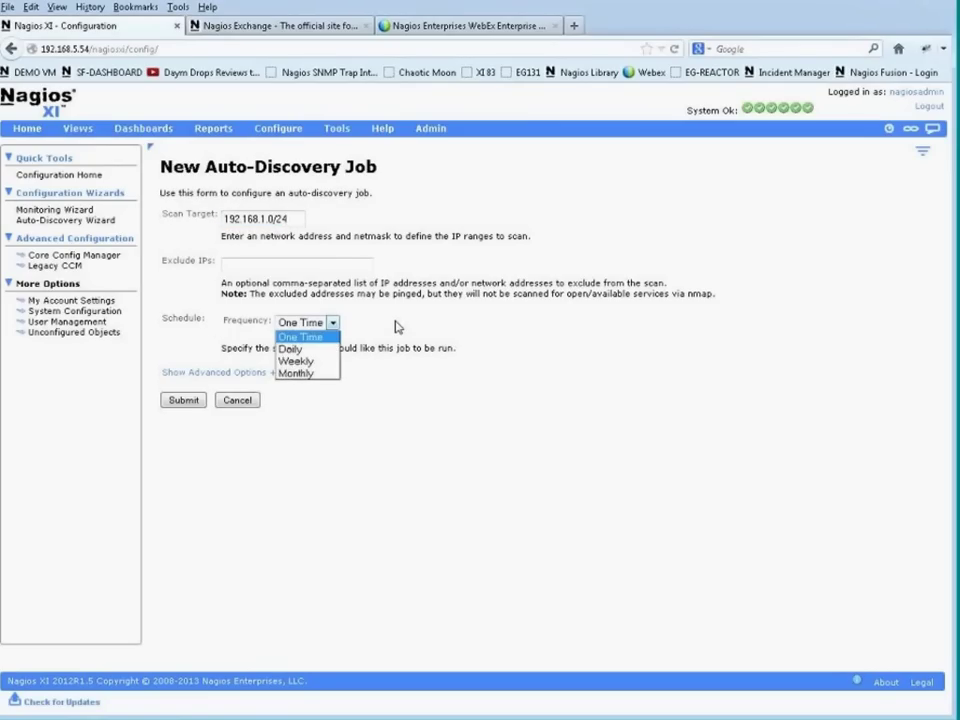
pyautogui.click(396, 326)
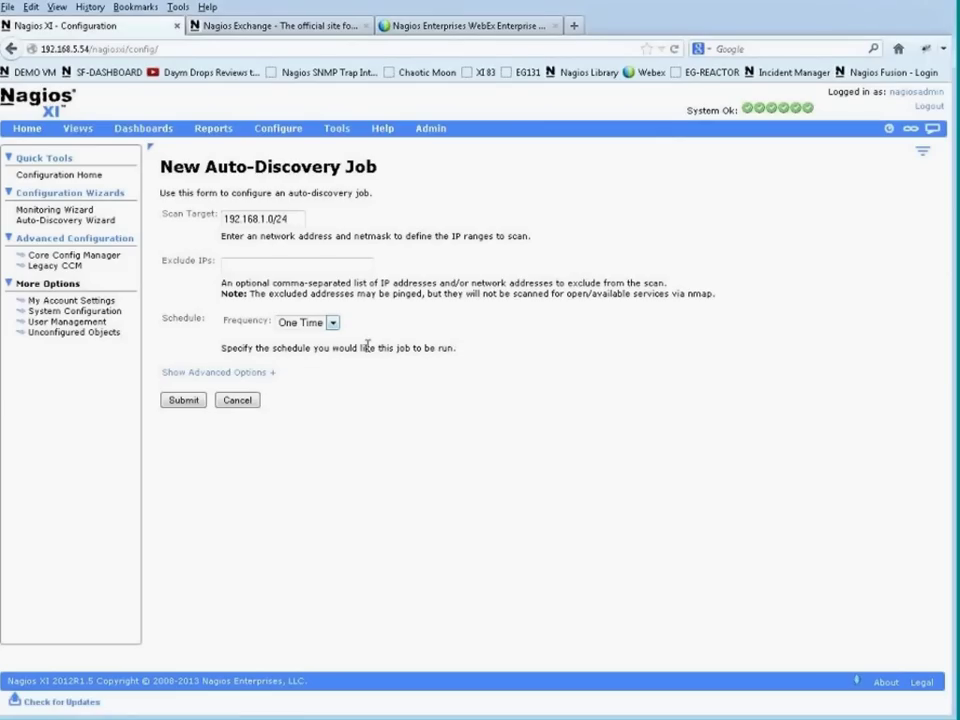
pyautogui.click(210, 376)
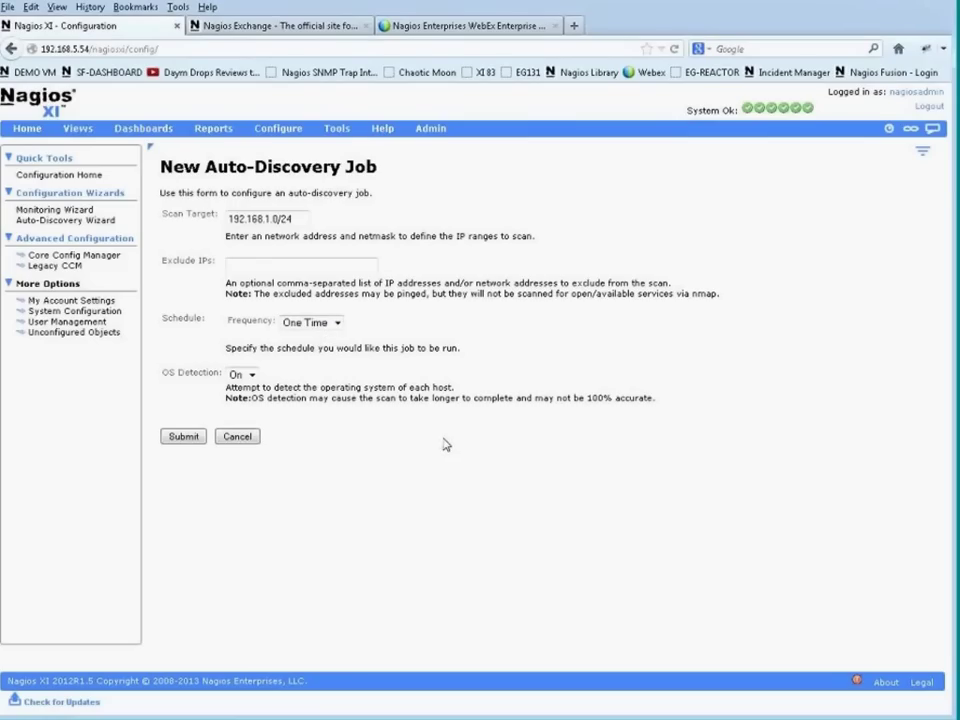
pyautogui.click(238, 437)
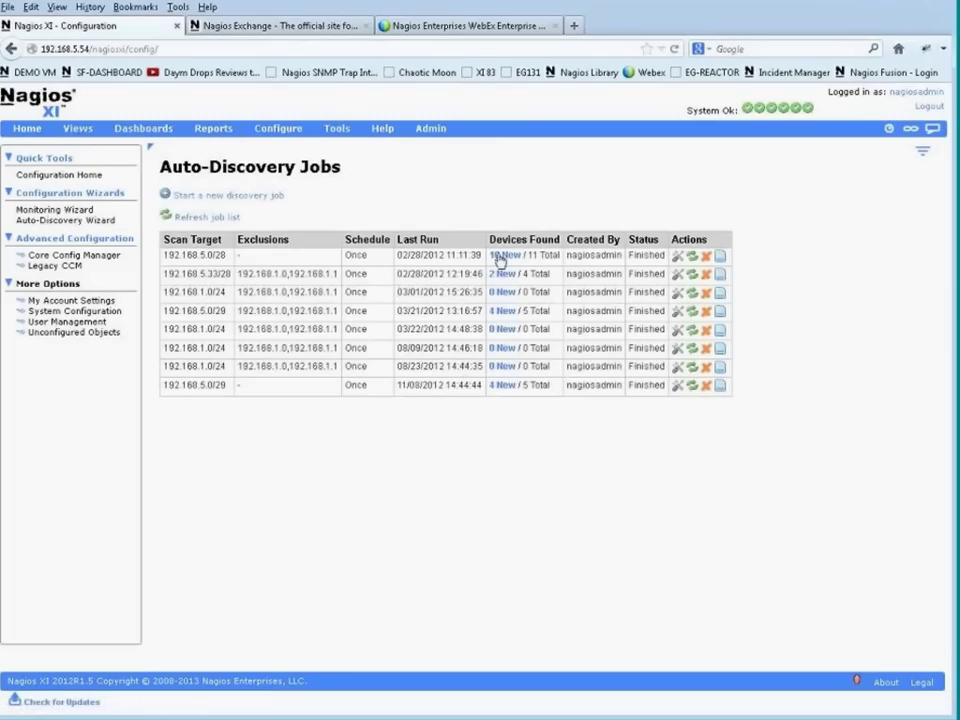
# Preview the first scan's 10 new hosts and services, then return to the Auto-Discovery Jobs list.
pyautogui.click(507, 260)
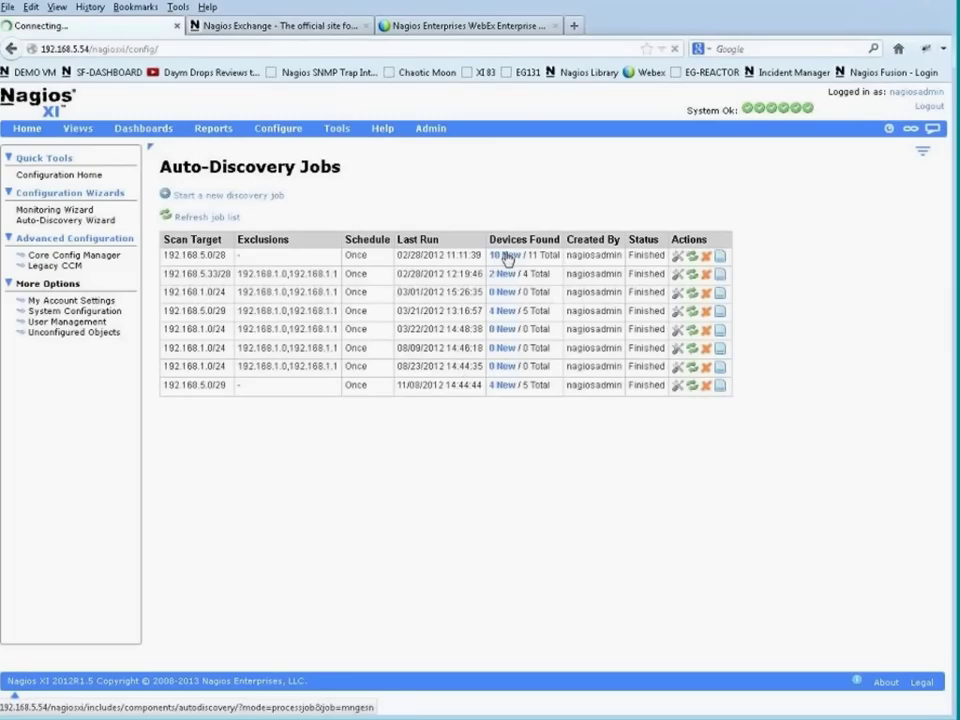
pyautogui.click(223, 432)
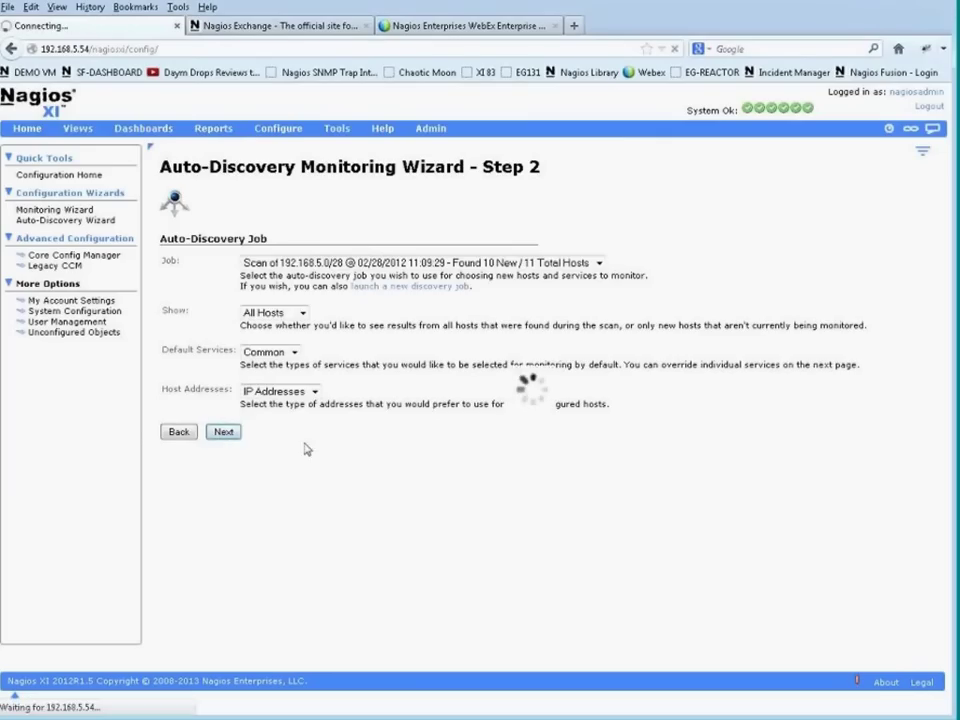
pyautogui.scroll(-2, 767, 296)
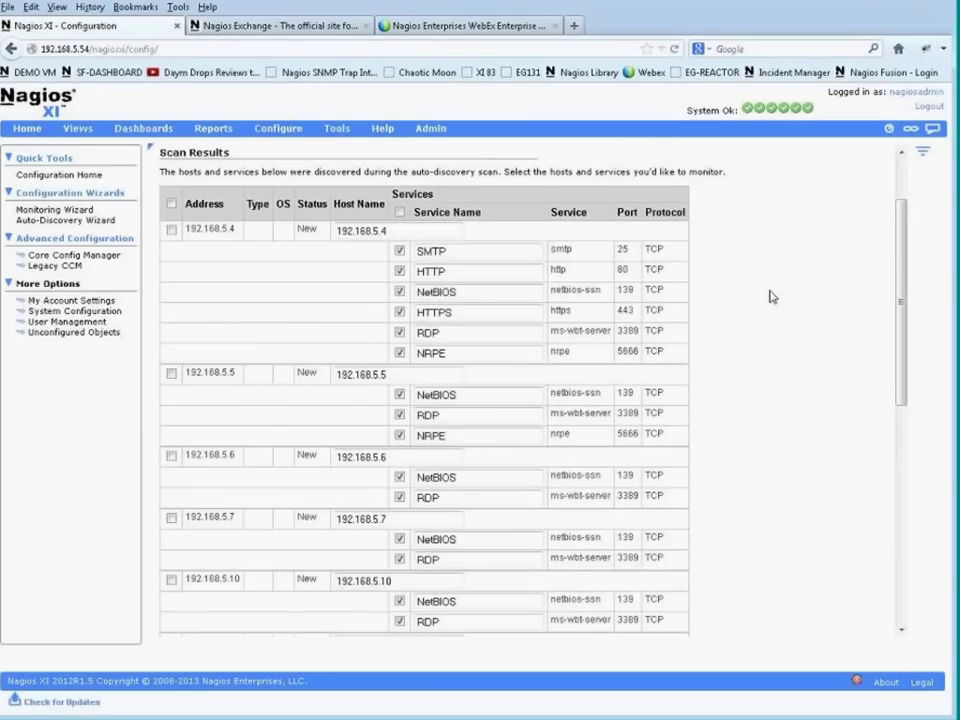
pyautogui.moveTo(904, 236)
pyautogui.mouseDown()
pyautogui.moveTo(904, 206)
pyautogui.moveTo(900, 510)
pyautogui.moveTo(904, 240)
pyautogui.mouseUp()
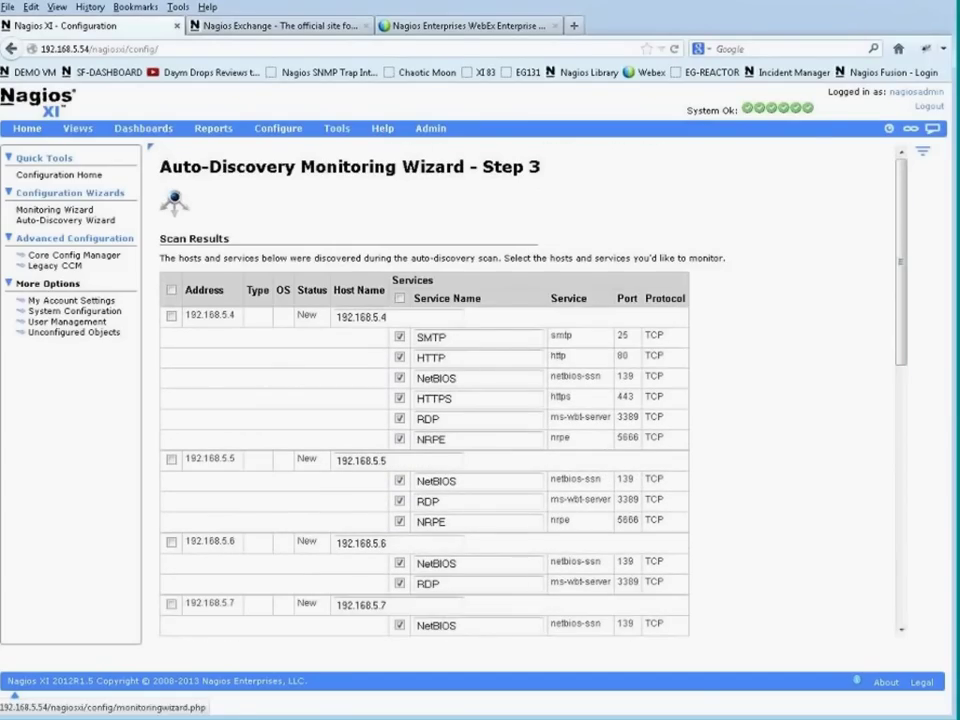
pyautogui.click(62, 220)
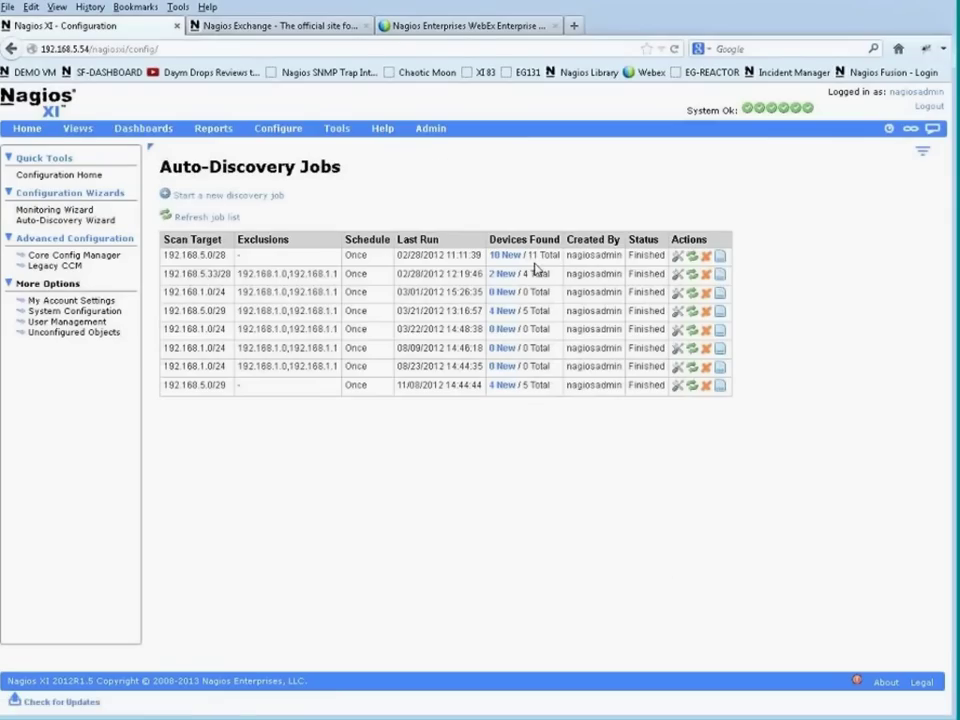
# Show all 192.168.5.0/28 scan hosts, including old 192.168.5.1, with each host's discovered services.
pyautogui.click(720, 257)
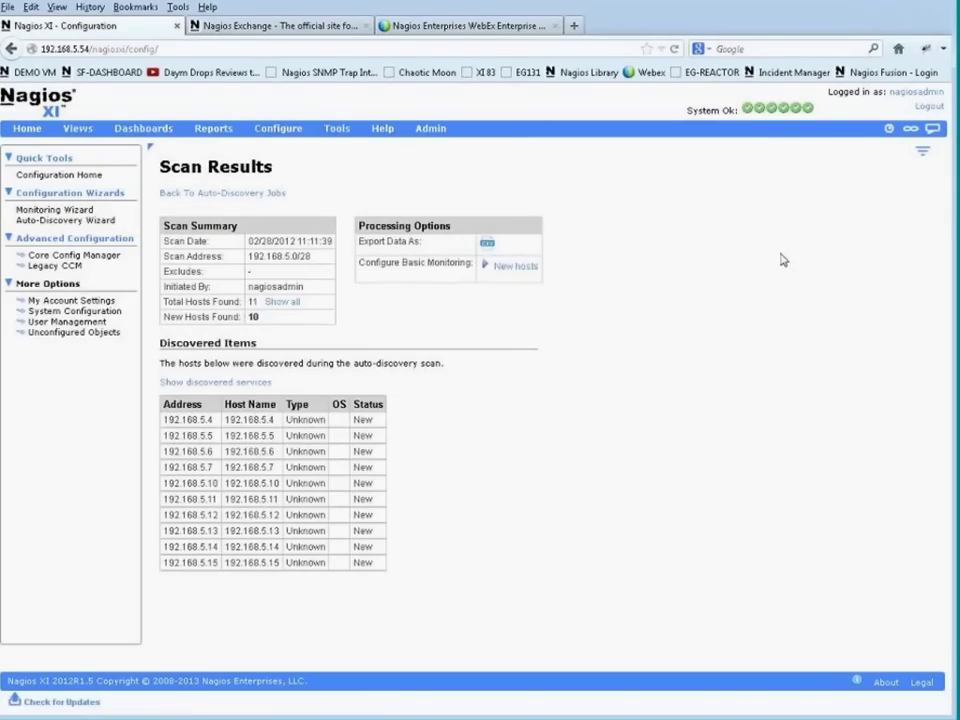
pyautogui.moveTo(168, 420); pyautogui.dragTo(332, 433)
pyautogui.click(344, 424)
pyautogui.click(281, 302)
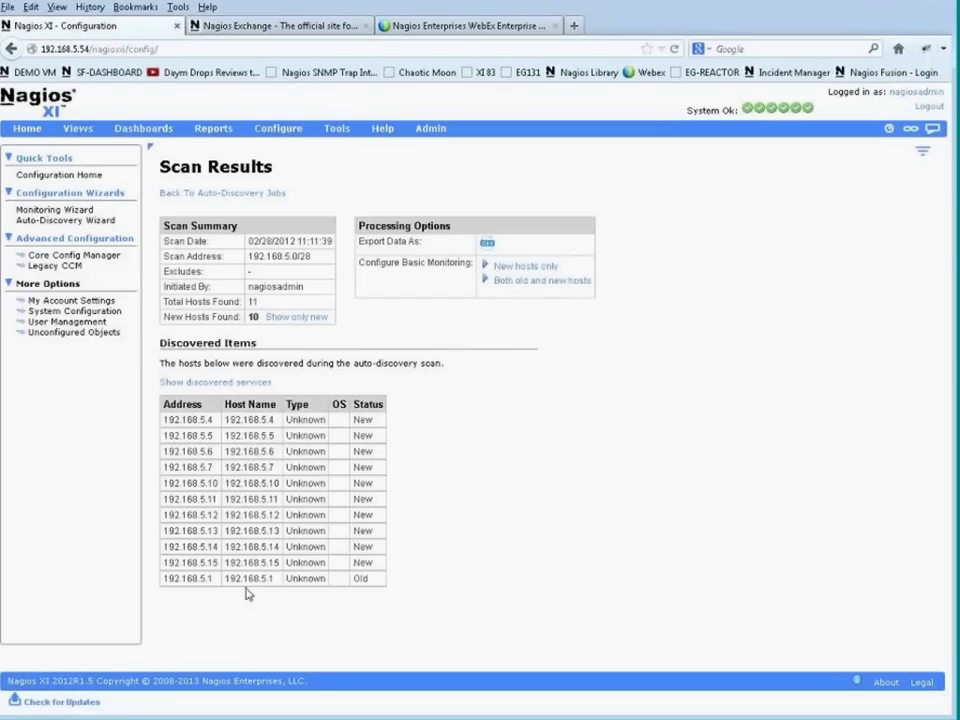
pyautogui.moveTo(375, 581); pyautogui.dragTo(174, 582)
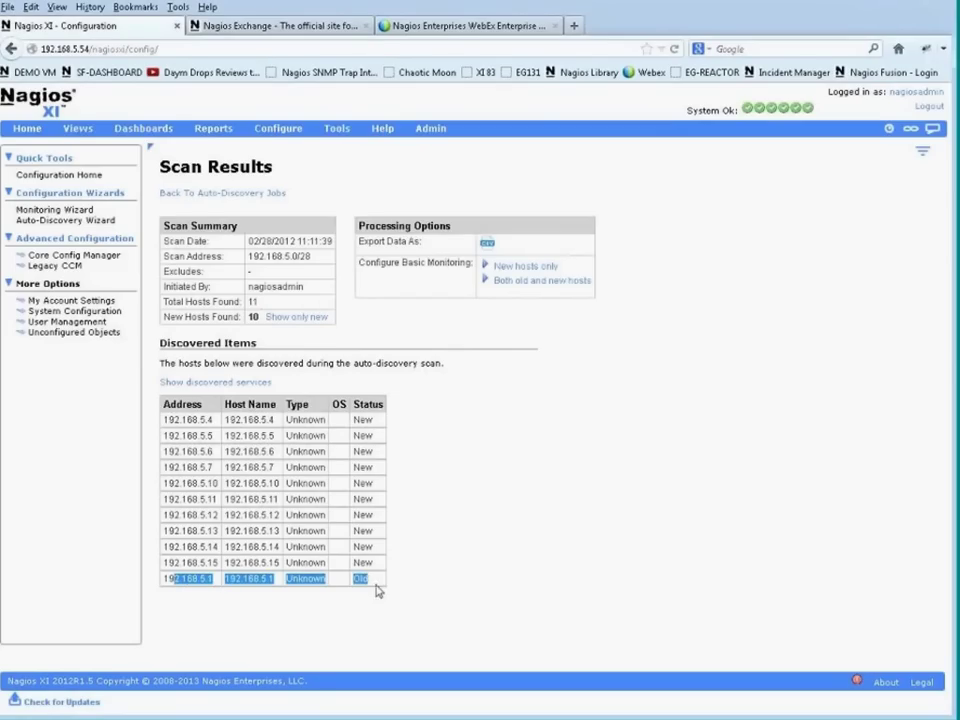
pyautogui.moveTo(371, 583); pyautogui.dragTo(255, 580)
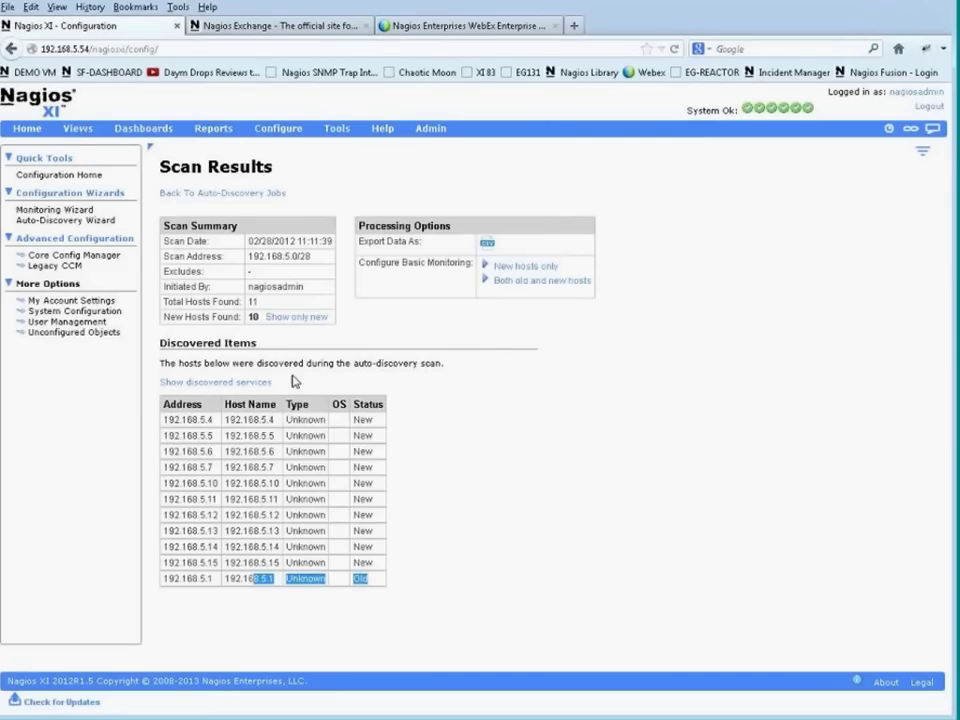
pyautogui.click(208, 386)
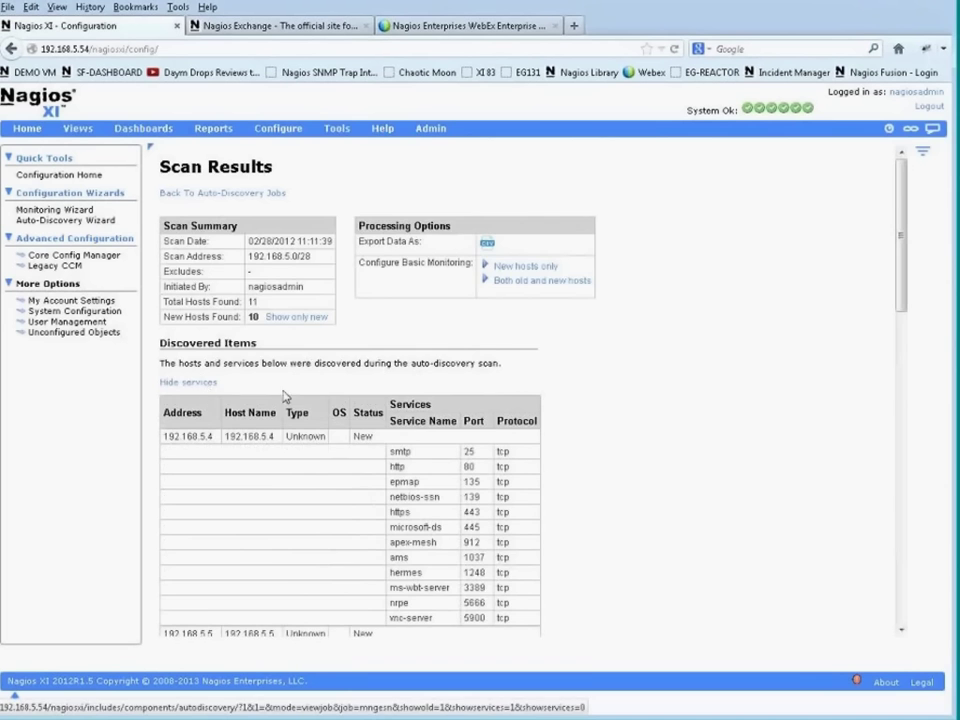
pyautogui.scroll(-5, 686, 411)
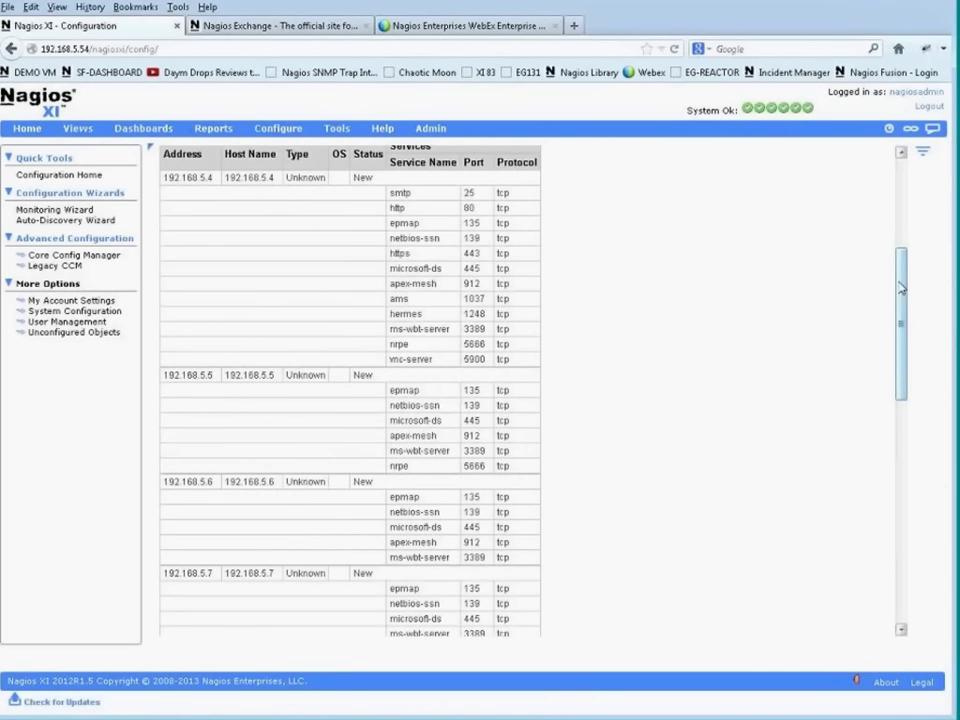
pyautogui.moveTo(901, 288); pyautogui.dragTo(830, 229)
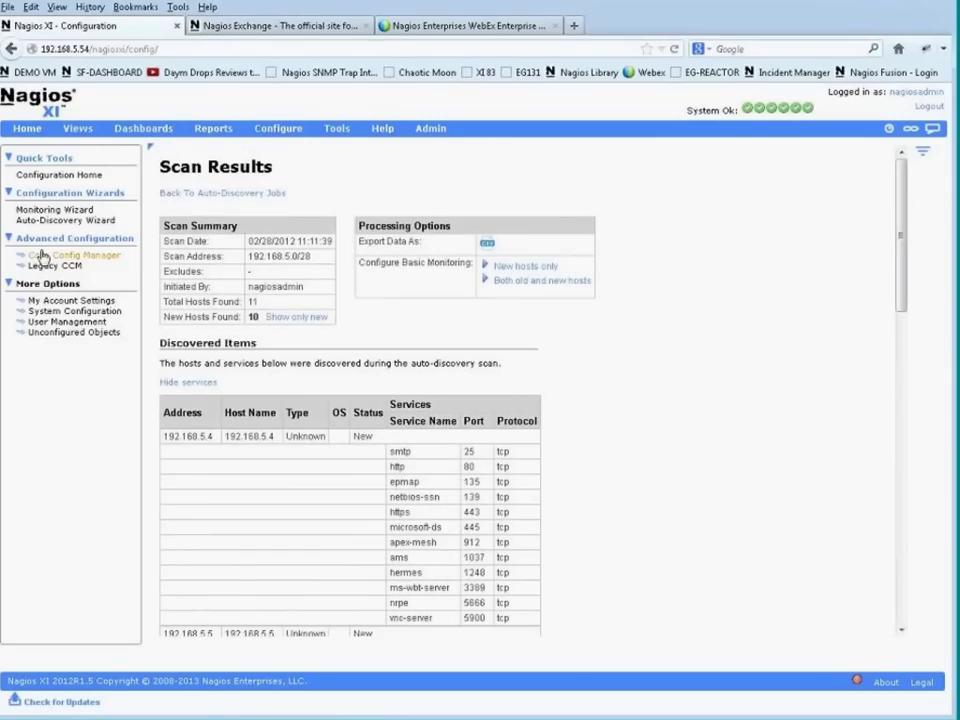
# Browse the Configuration Wizards list and launch the Network Switch / Router wizard.
pyautogui.click(56, 210)
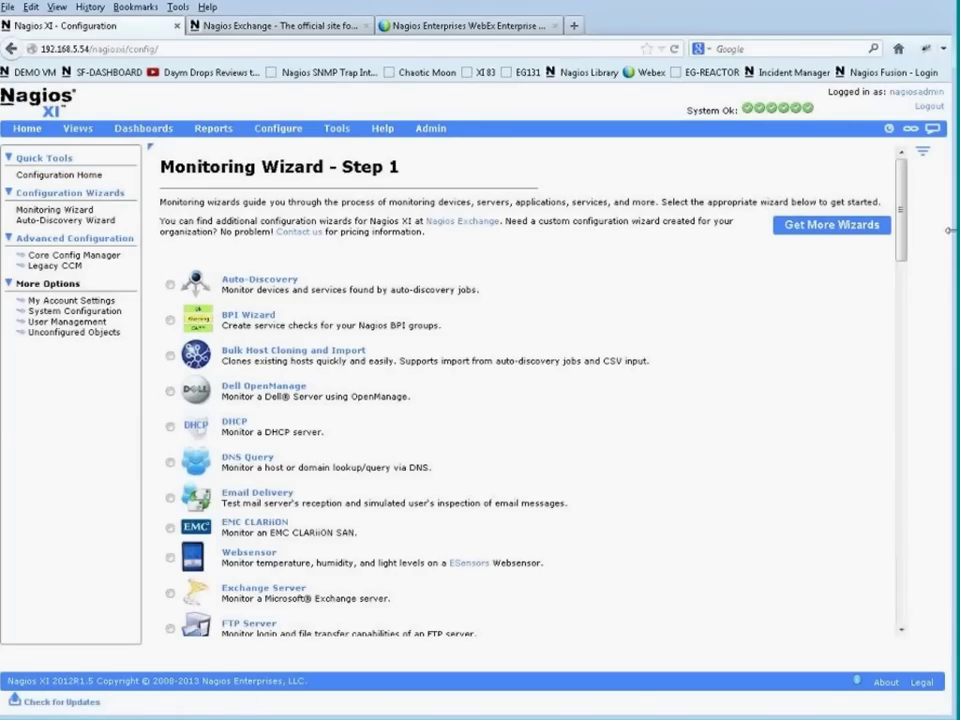
pyautogui.scroll(-1, 902, 208)
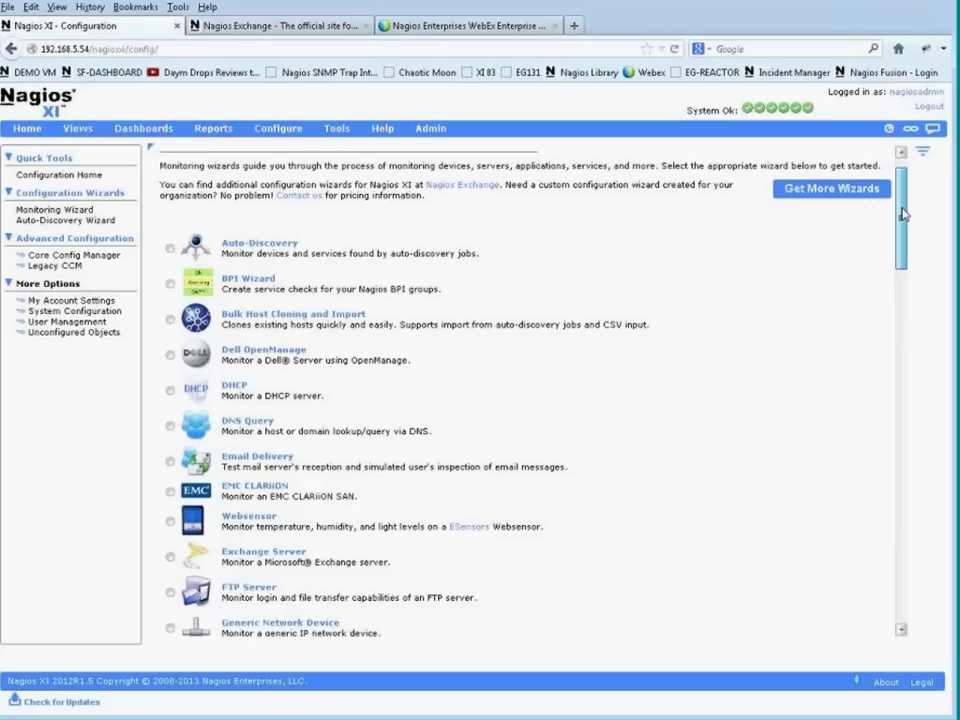
pyautogui.moveTo(902, 213); pyautogui.dragTo(904, 224)
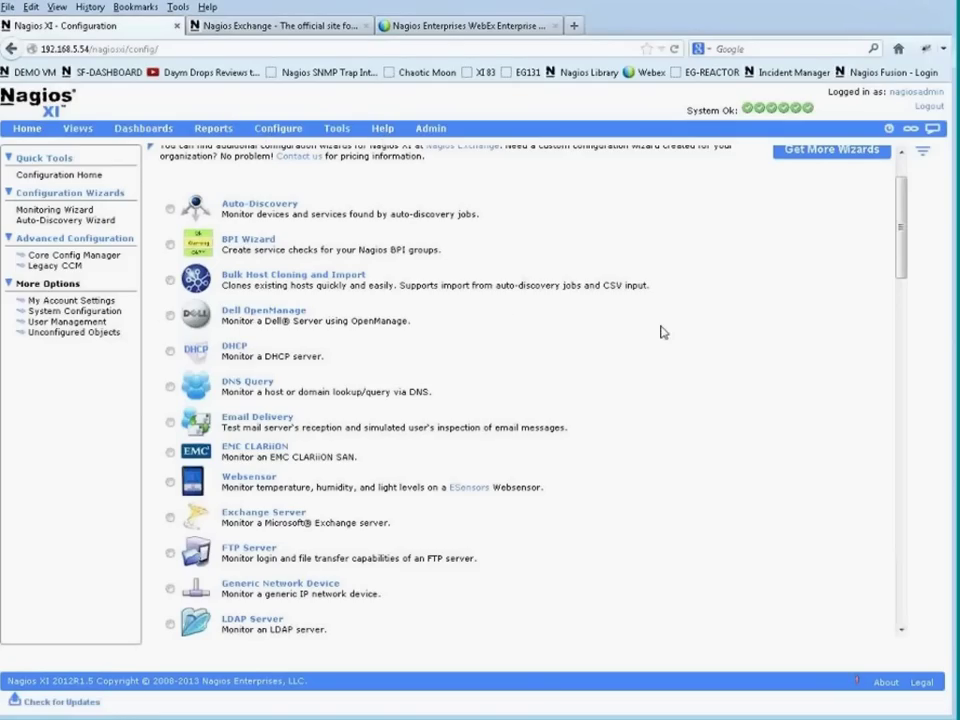
pyautogui.scroll(-3, 660, 332)
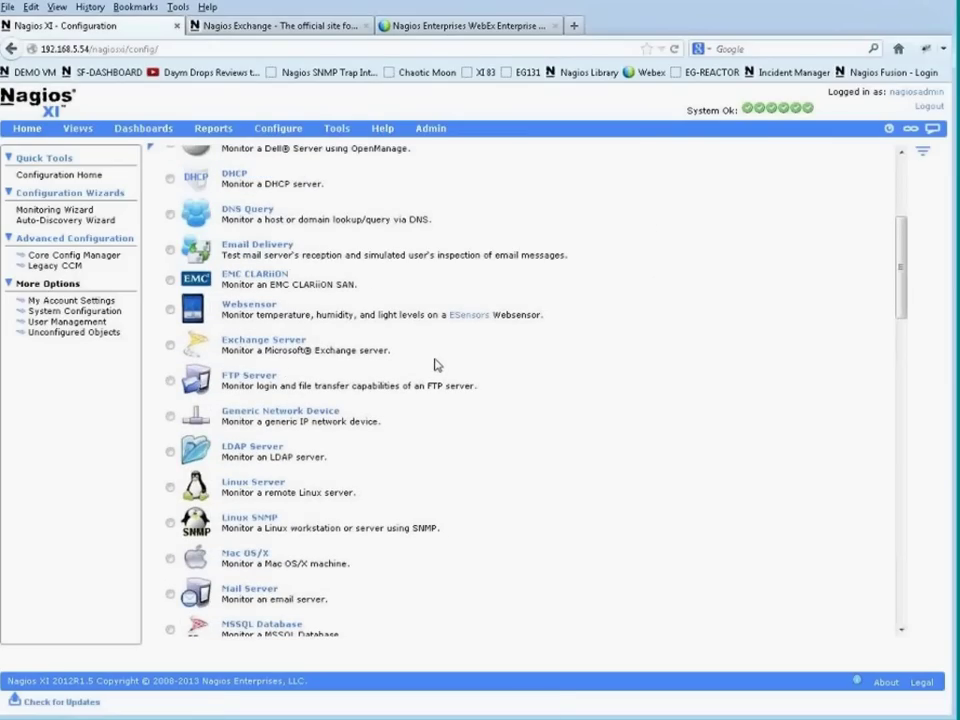
pyautogui.scroll(-3, 437, 365)
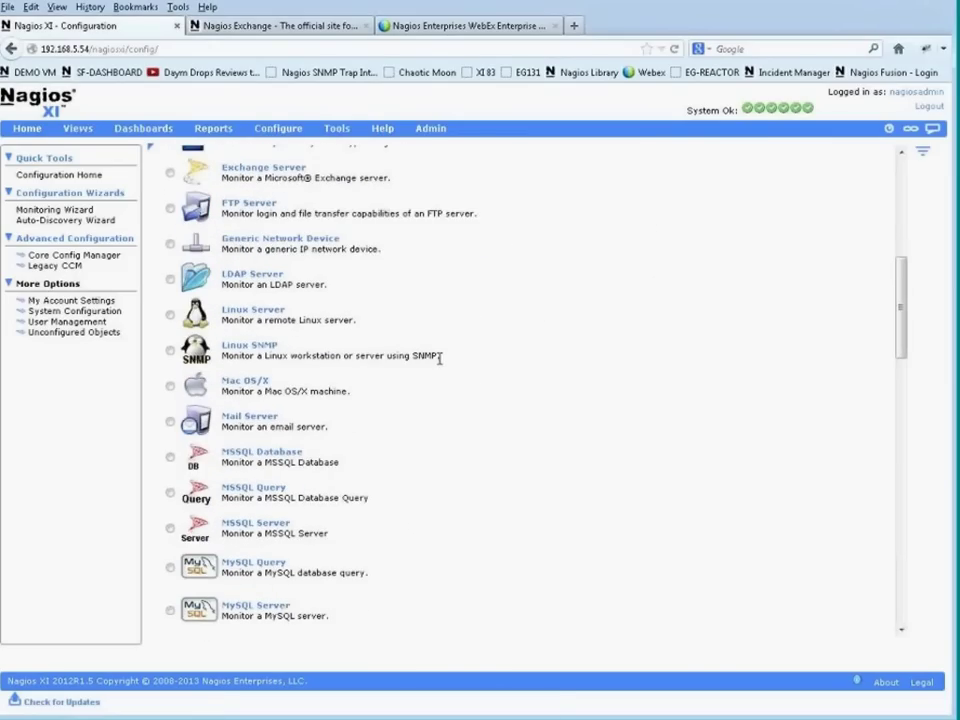
pyautogui.scroll(-2, 440, 360)
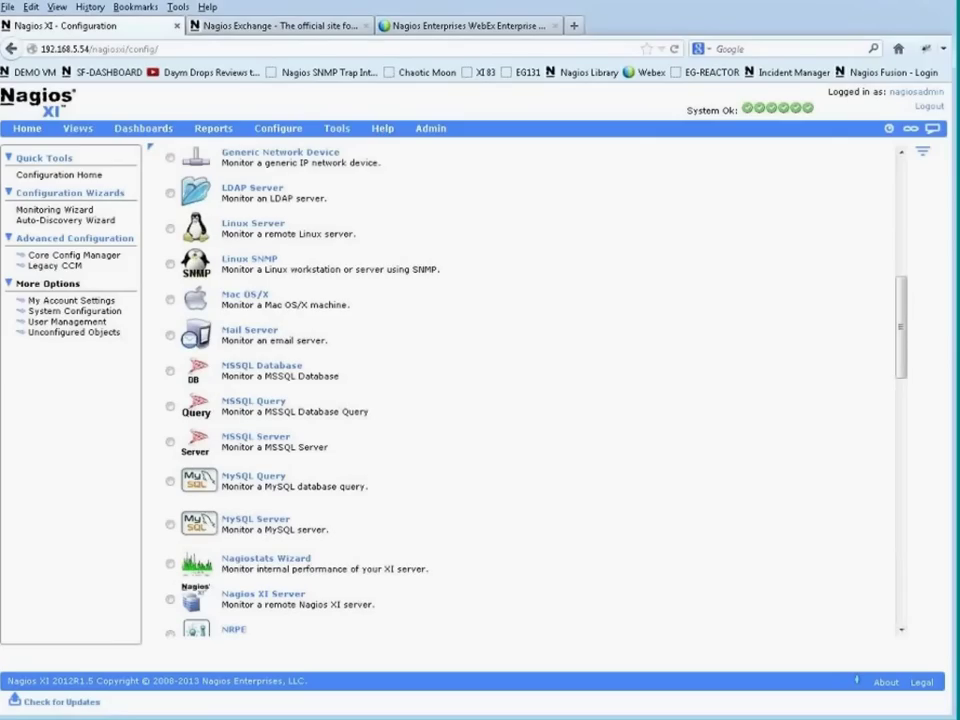
pyautogui.scroll(-2, 380, 316)
pyautogui.scroll(-2, 383, 312)
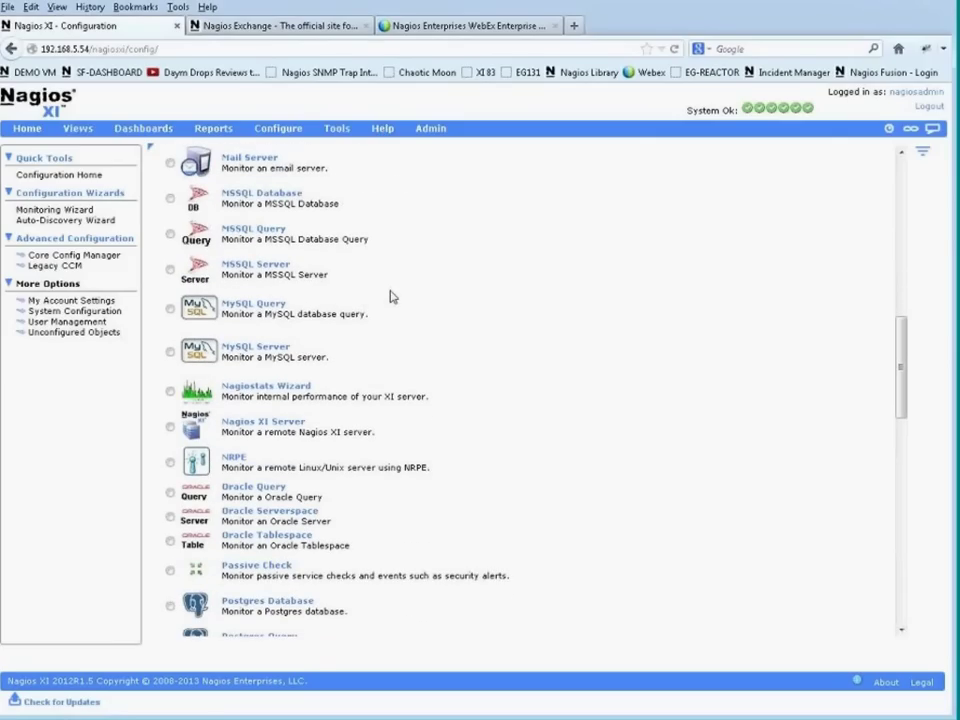
pyautogui.scroll(-2, 422, 290)
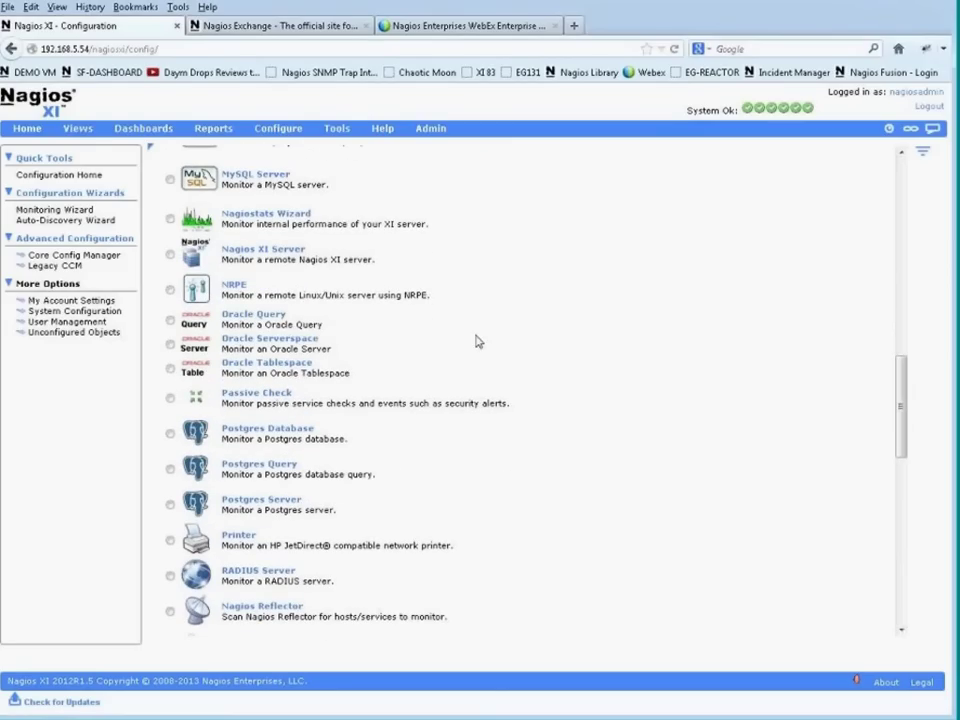
pyautogui.scroll(-2, 496, 419)
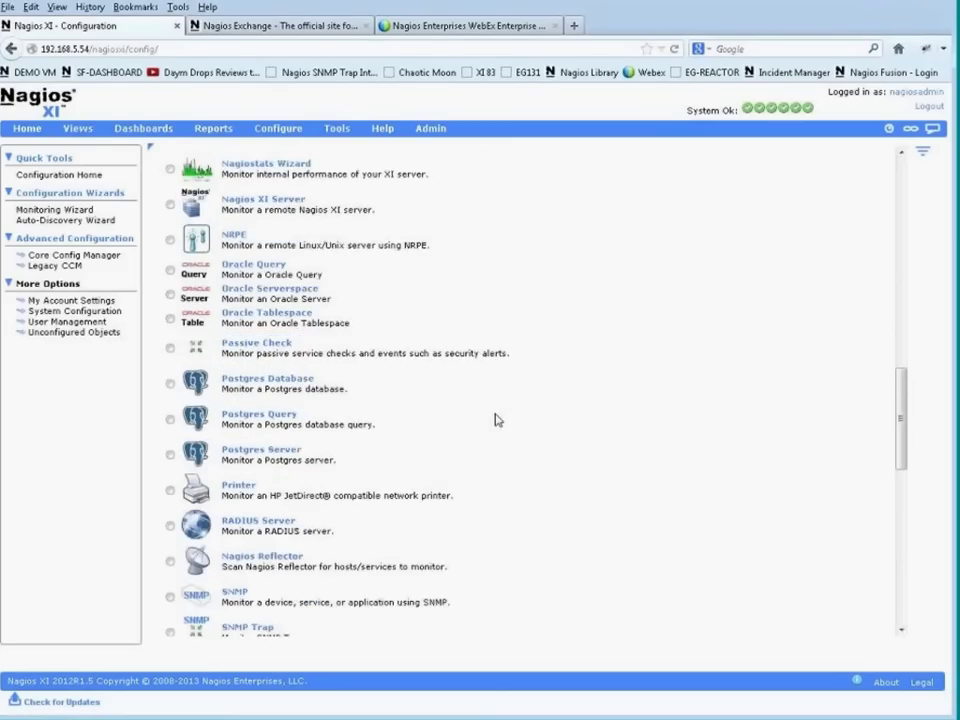
pyautogui.scroll(2, 498, 419)
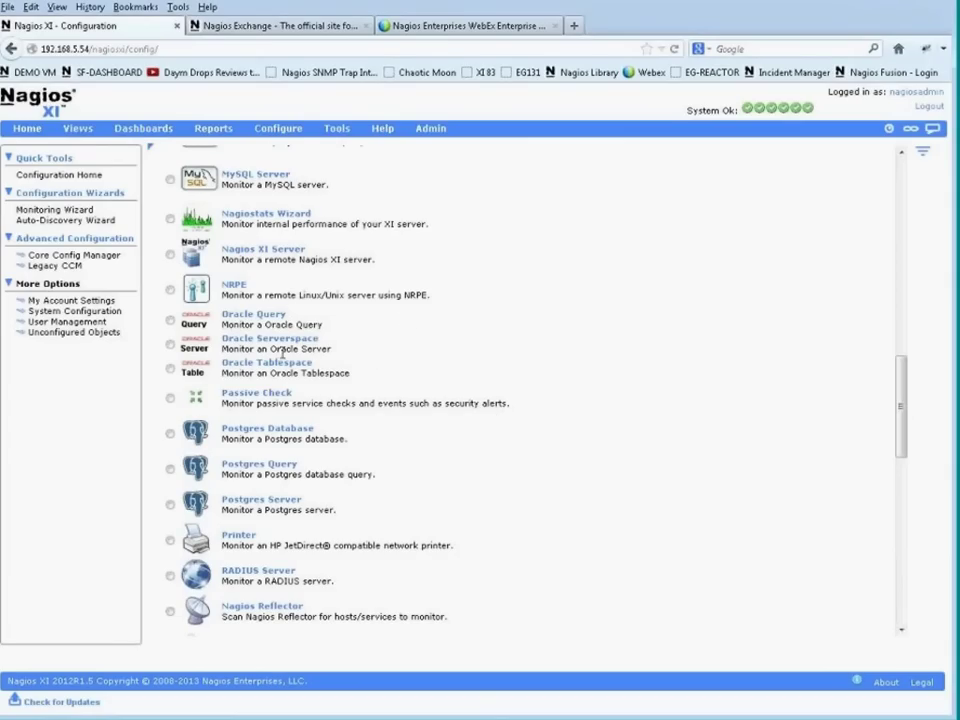
pyautogui.scroll(-2, 504, 372)
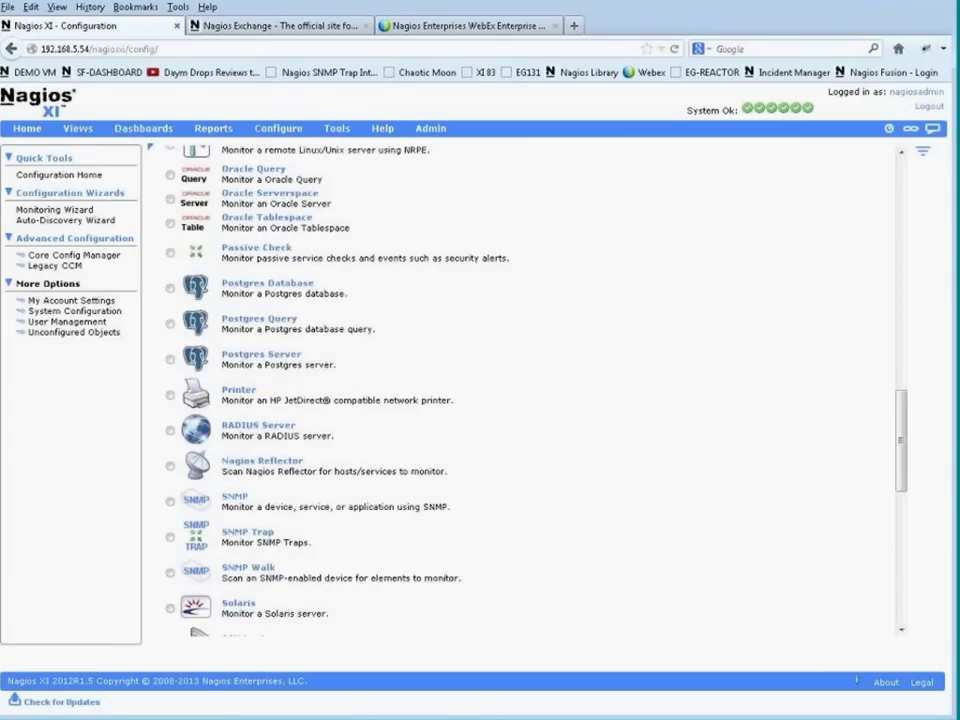
pyautogui.scroll(2, 504, 372)
pyautogui.scroll(1, 504, 372)
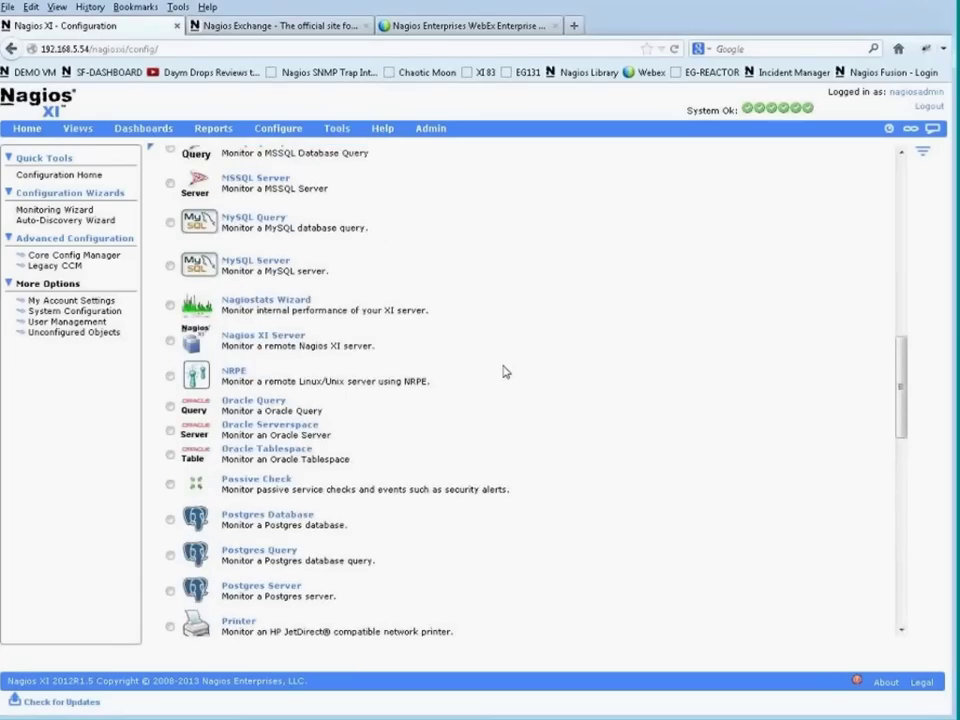
pyautogui.scroll(-6, 504, 372)
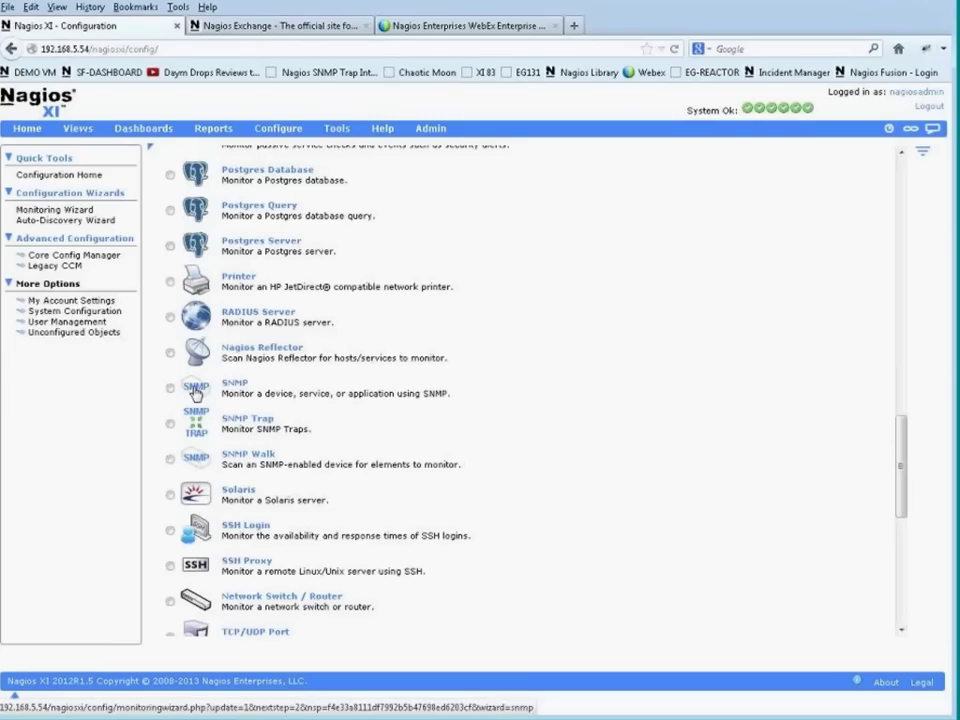
pyautogui.scroll(-2, 333, 432)
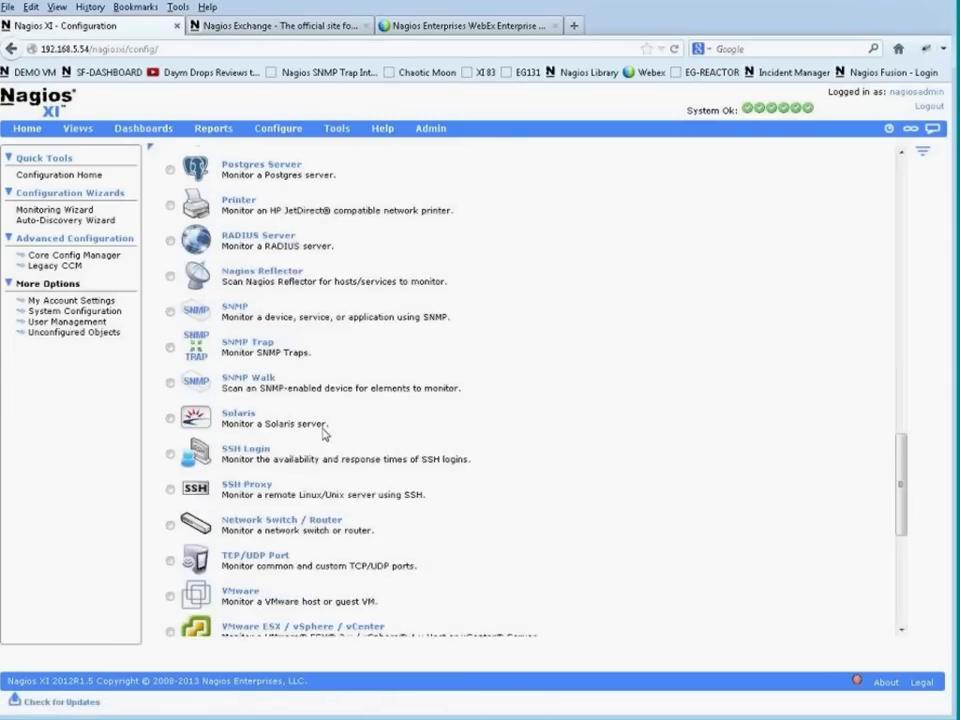
pyautogui.scroll(-4, 257, 408)
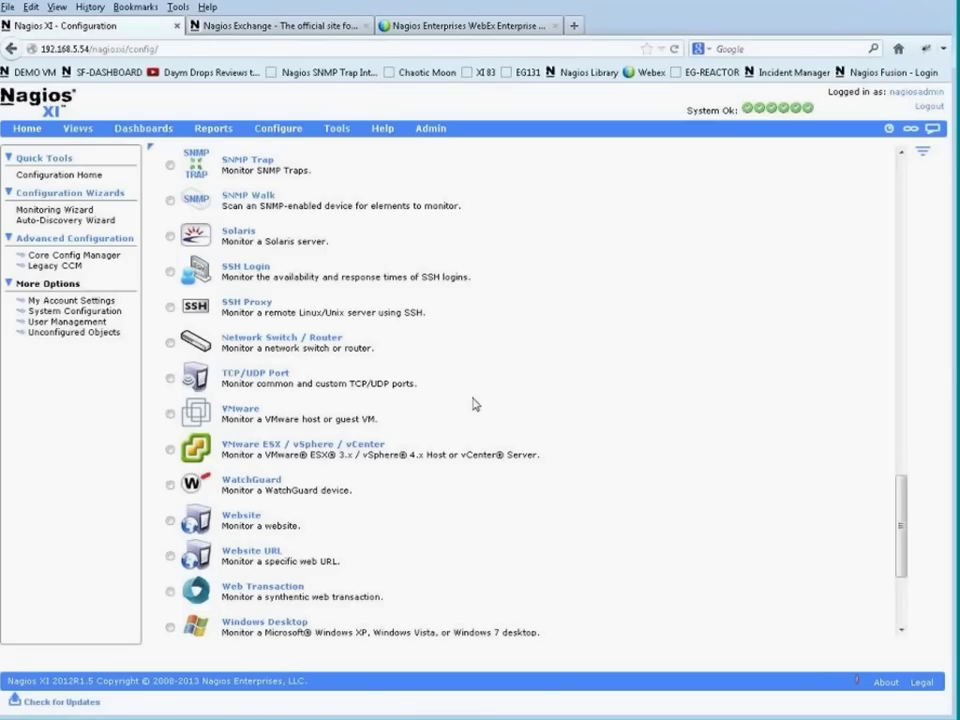
pyautogui.scroll(-3, 475, 404)
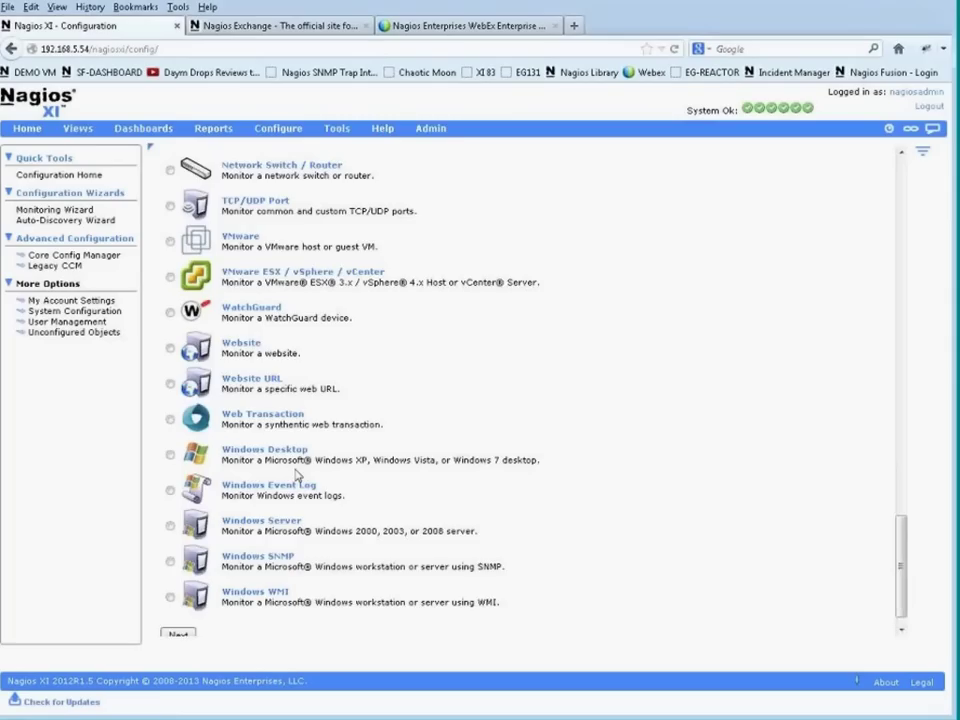
pyautogui.scroll(5, 297, 478)
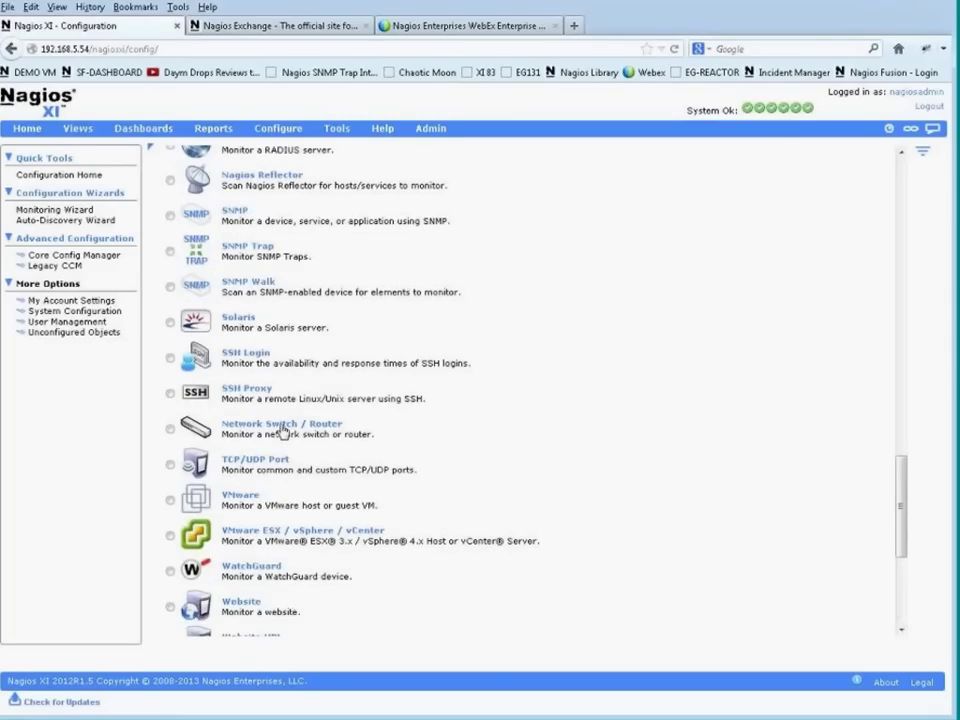
pyautogui.click(284, 430)
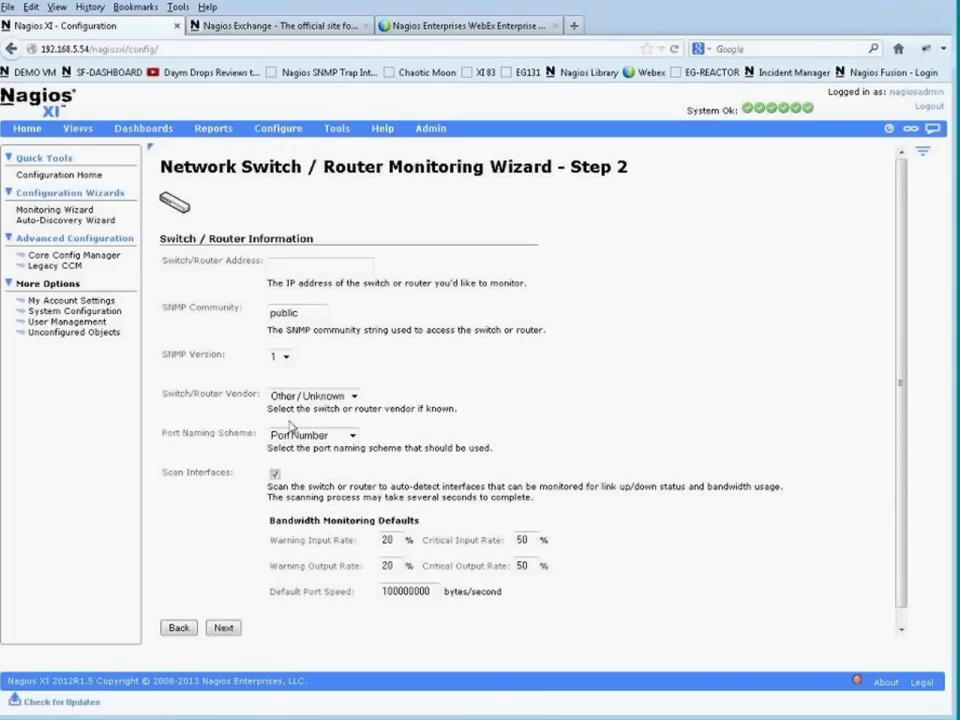
# Target switch 192.168.5.43 with the private SNMP community and SNMP version 2.
pyautogui.doubleClick(303, 265)
pyautogui.click(300, 295)
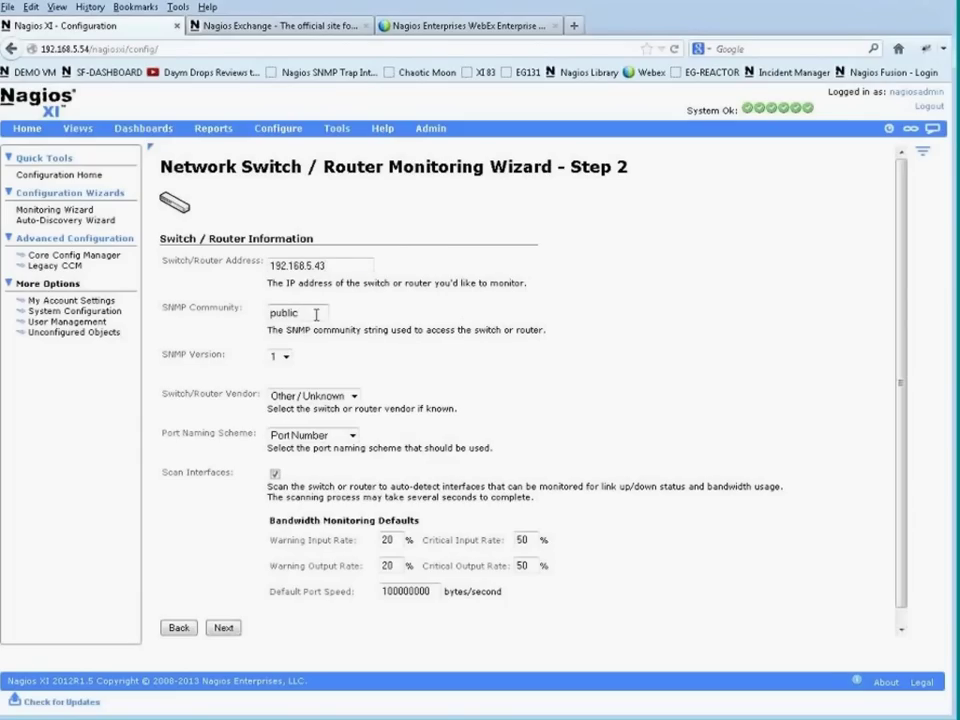
pyautogui.moveTo(317, 315); pyautogui.dragTo(257, 317)
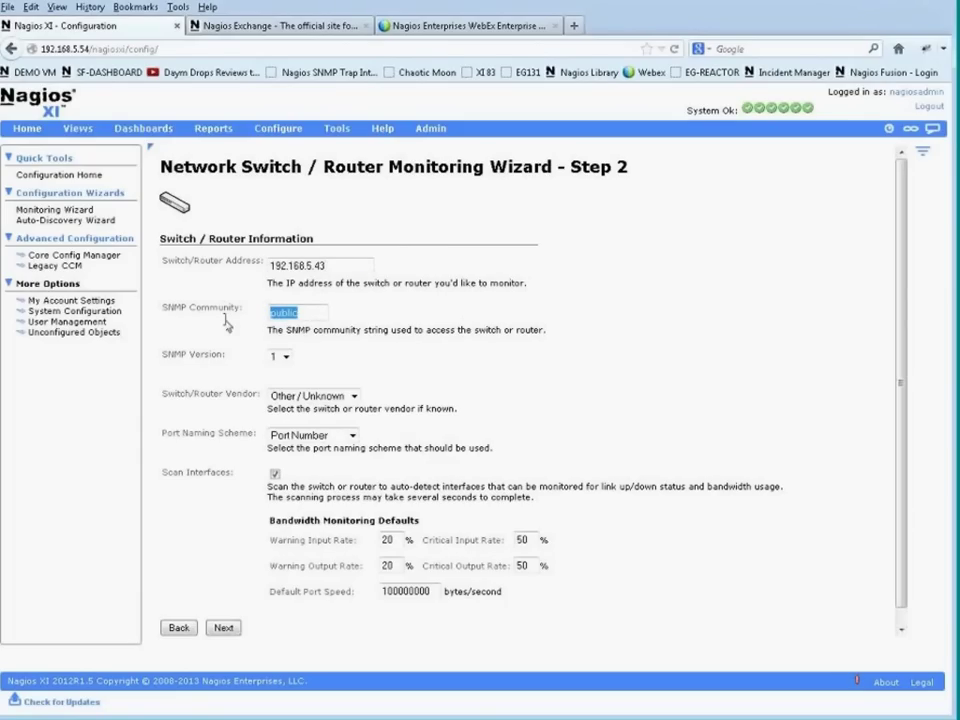
pyautogui.write('n')
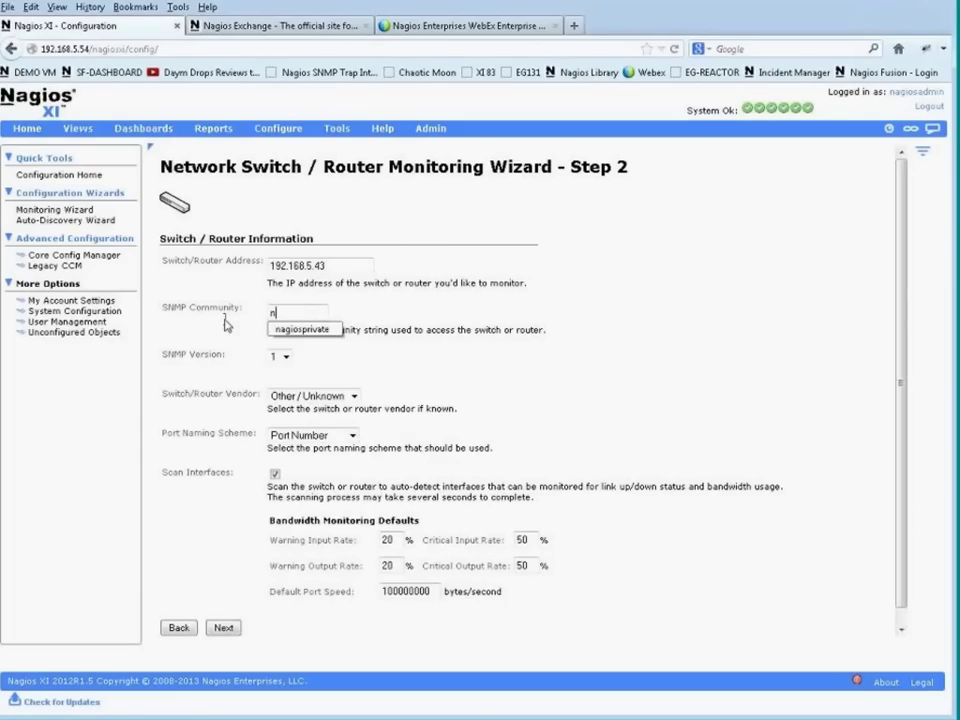
pyautogui.click(306, 331)
pyautogui.click(280, 356)
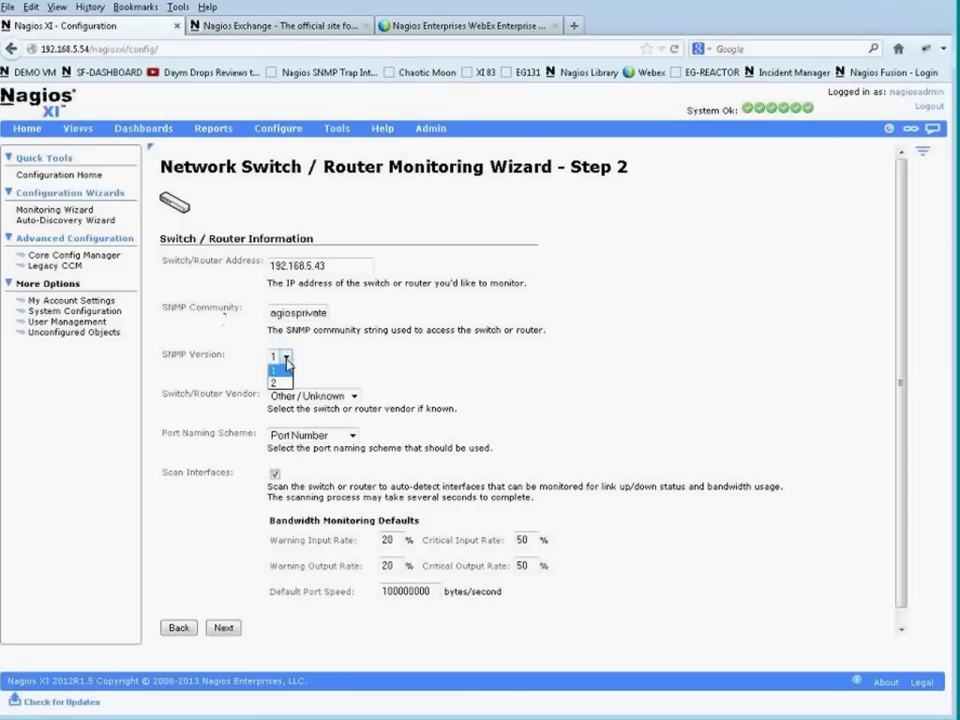
pyautogui.click(287, 383)
# Keep vendor Other / Unknown and port naming by Port Number.
pyautogui.click(311, 396)
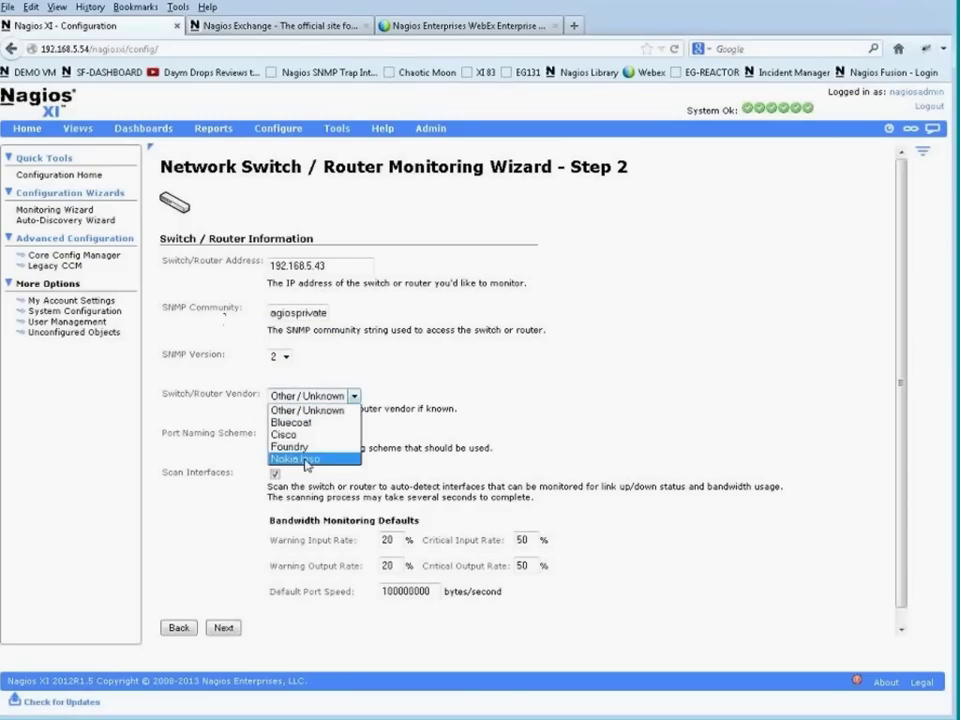
pyautogui.click(432, 425)
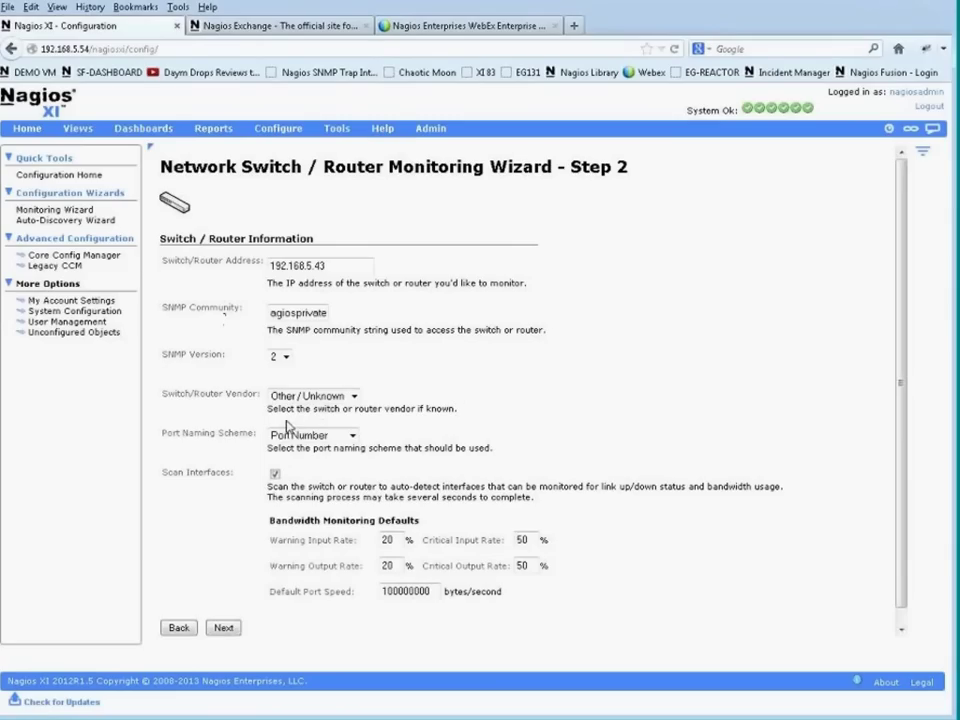
pyautogui.moveTo(240, 437); pyautogui.dragTo(219, 437)
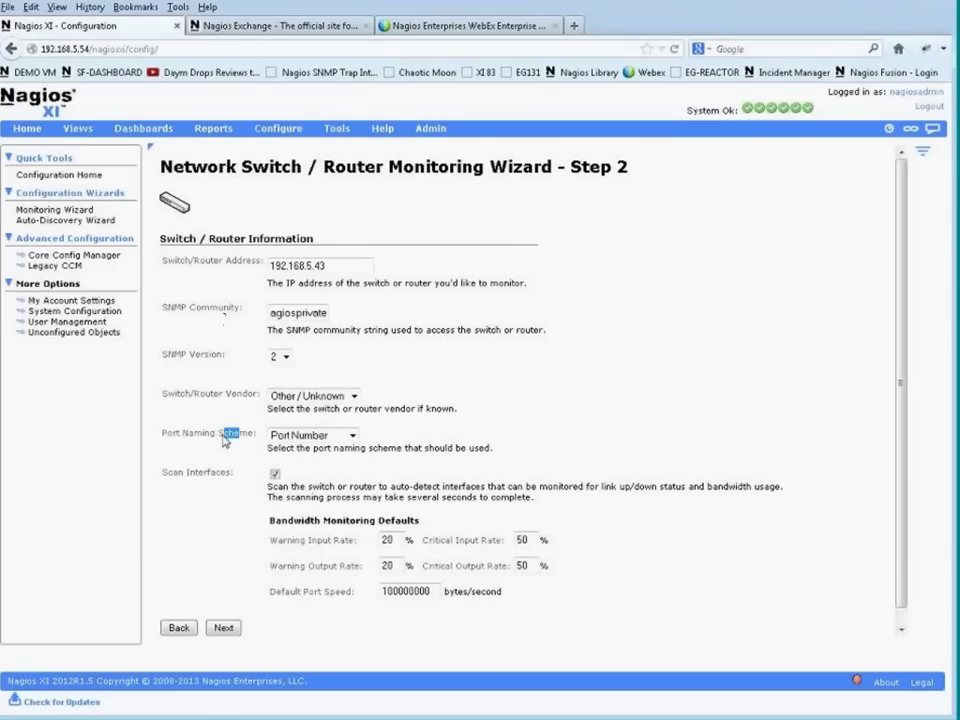
pyautogui.click(318, 436)
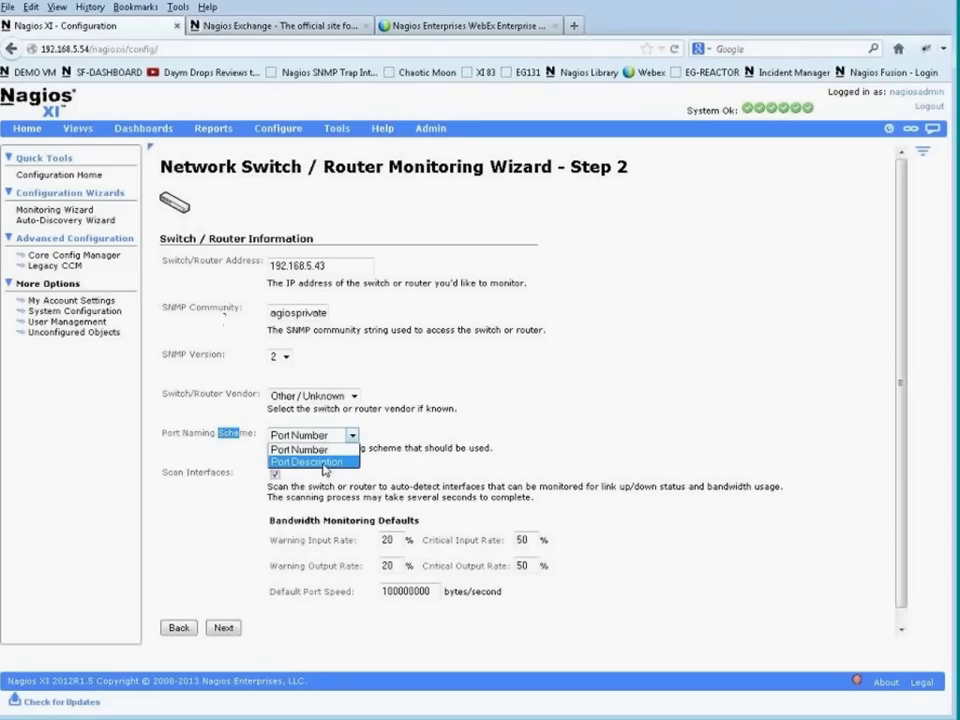
pyautogui.click(324, 465)
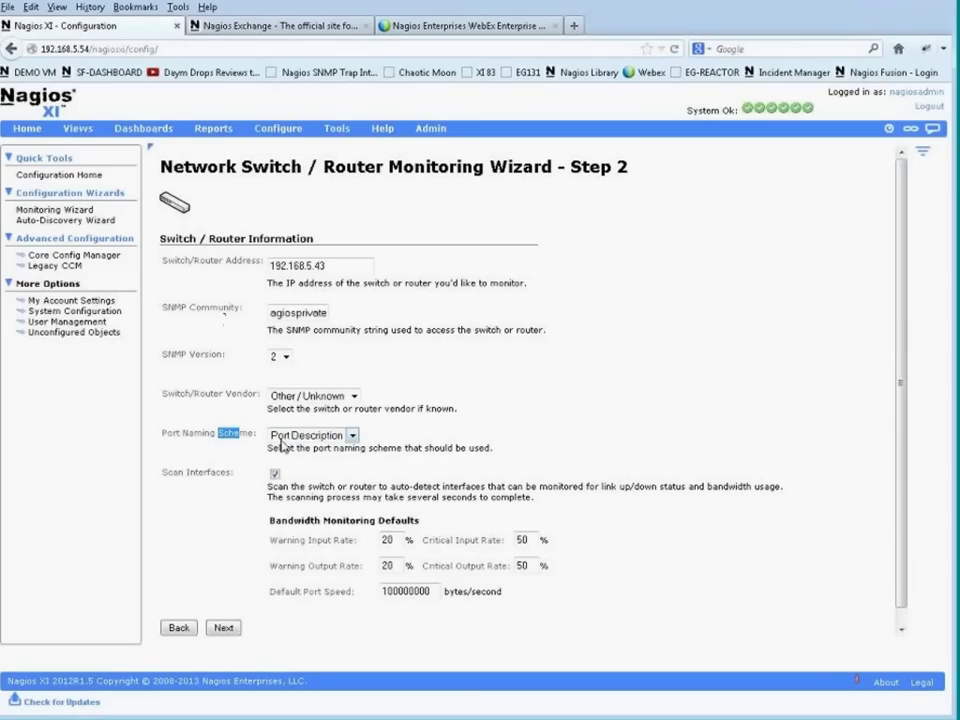
pyautogui.click(311, 440)
pyautogui.click(307, 451)
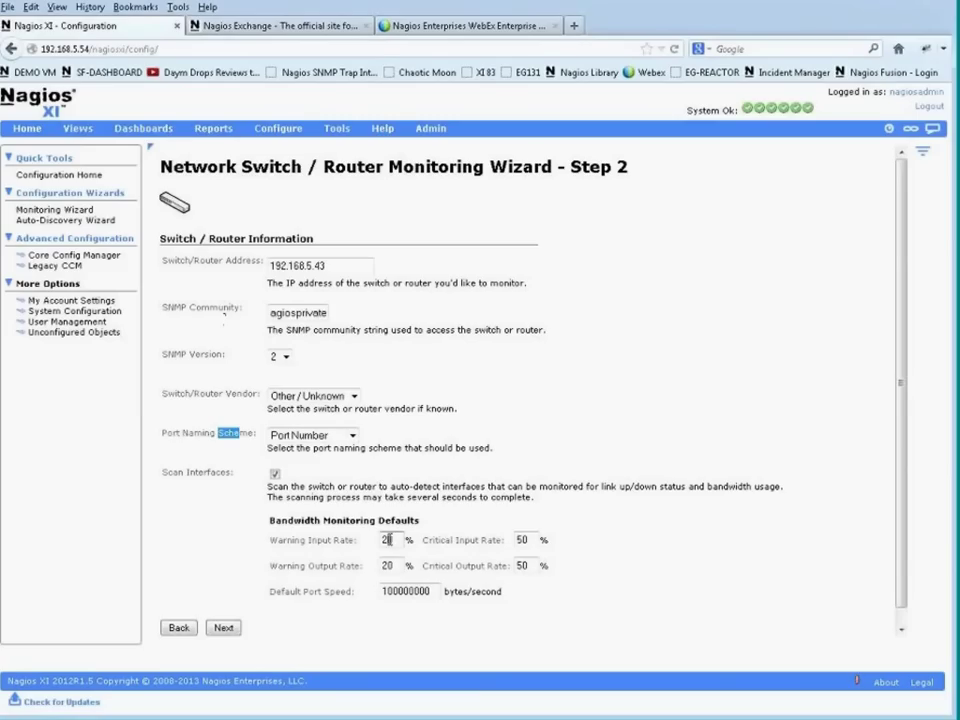
# Set the warning input and output rates to 30%.
pyautogui.moveTo(390, 539); pyautogui.dragTo(380, 541)
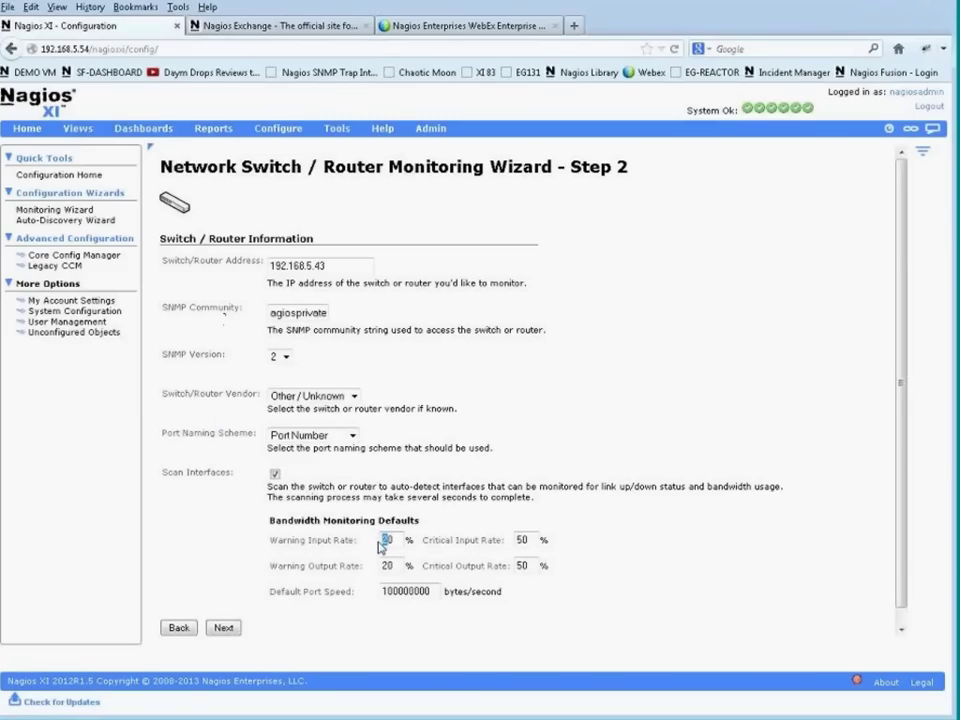
pyautogui.write('3')
pyautogui.moveTo(388, 567); pyautogui.dragTo(381, 567)
pyautogui.write('3')
pyautogui.scroll(-1, 551, 563)
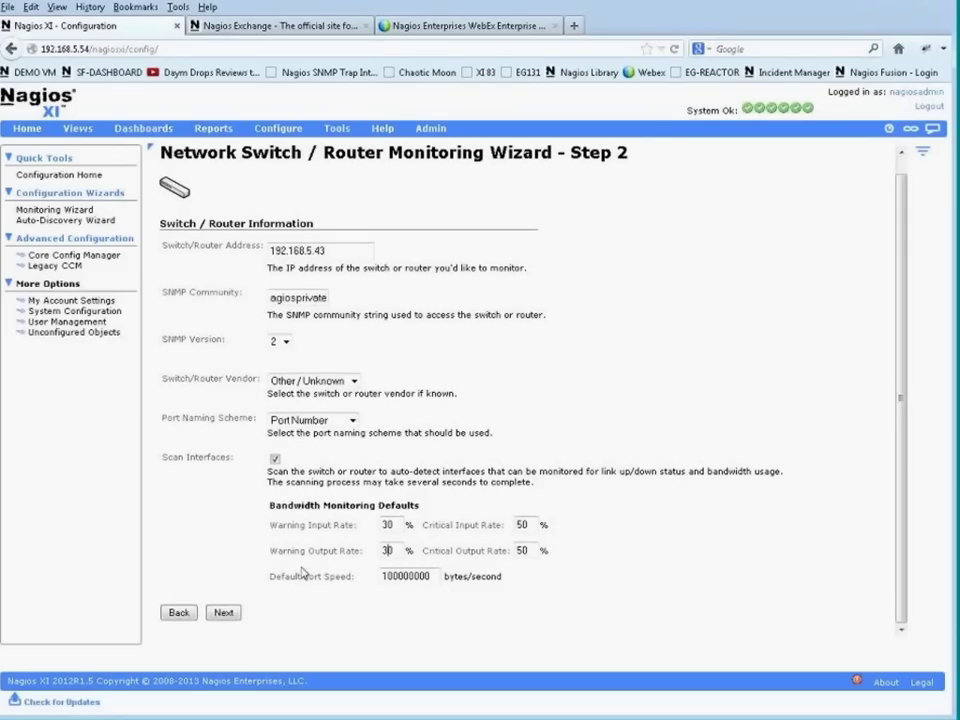
# Keep Ports 1–8 and 25 monitored with 30 warning and 50 critical Mbps thresholds.
pyautogui.click(226, 613)
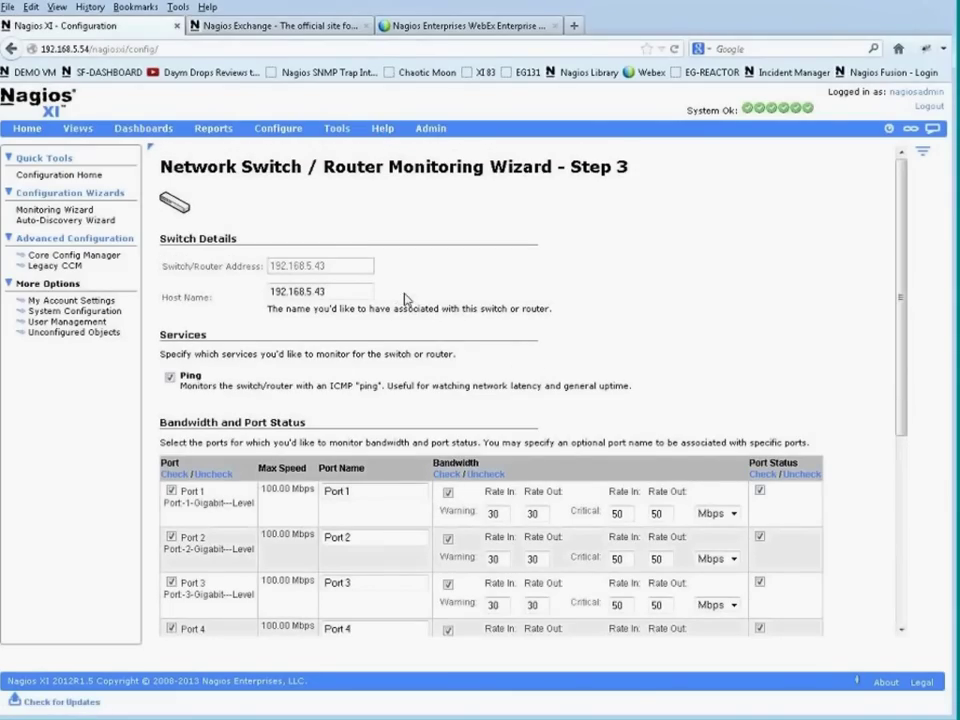
pyautogui.scroll(-3, 455, 310)
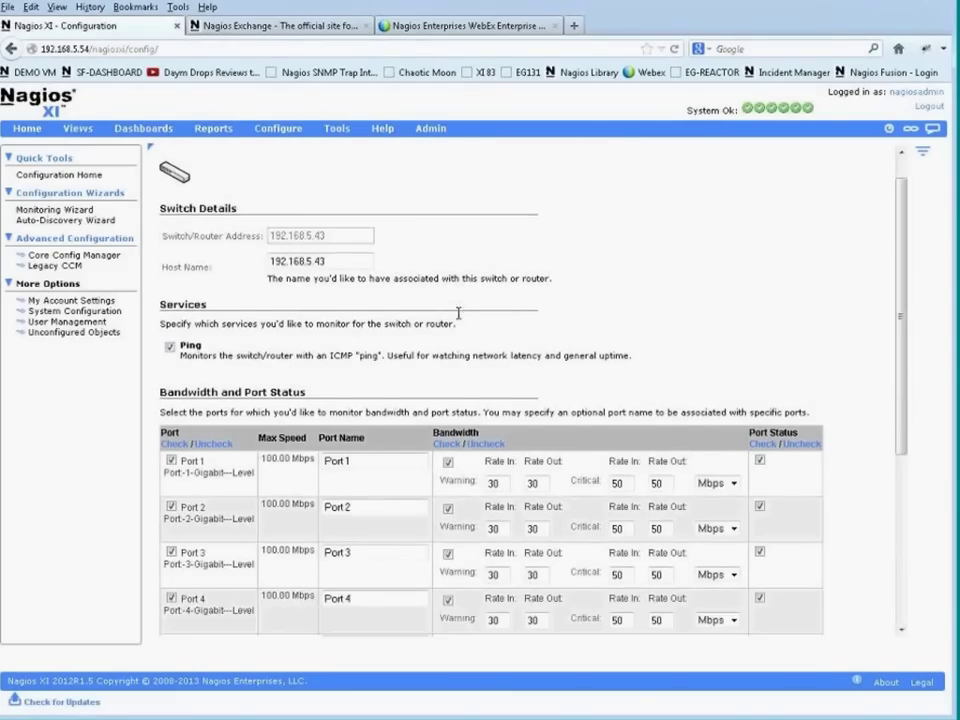
pyautogui.scroll(-1, 458, 316)
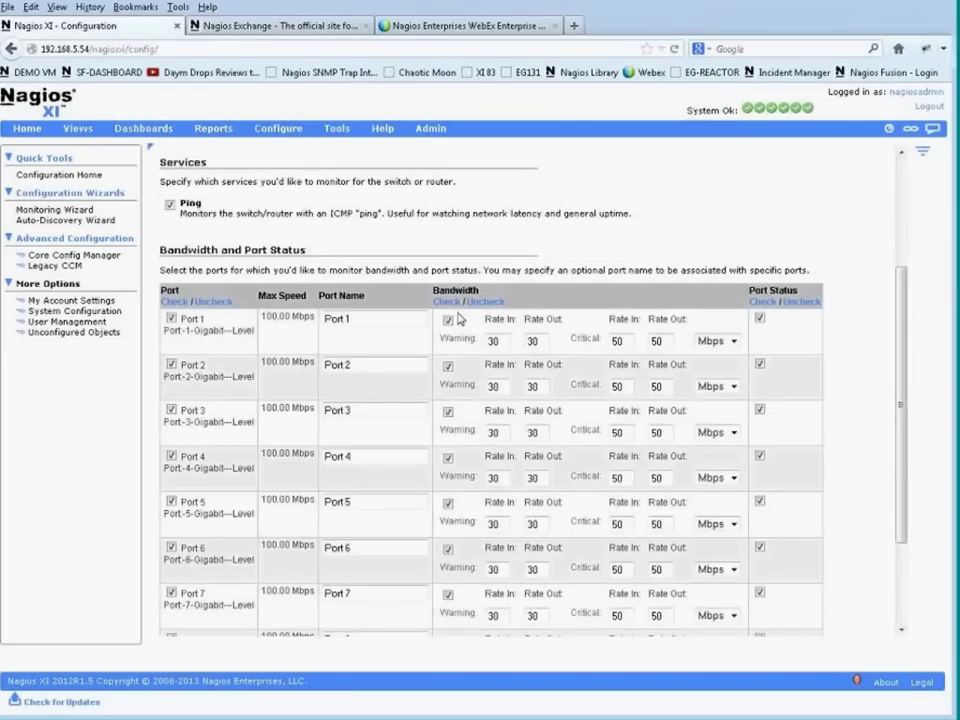
pyautogui.scroll(-2, 457, 320)
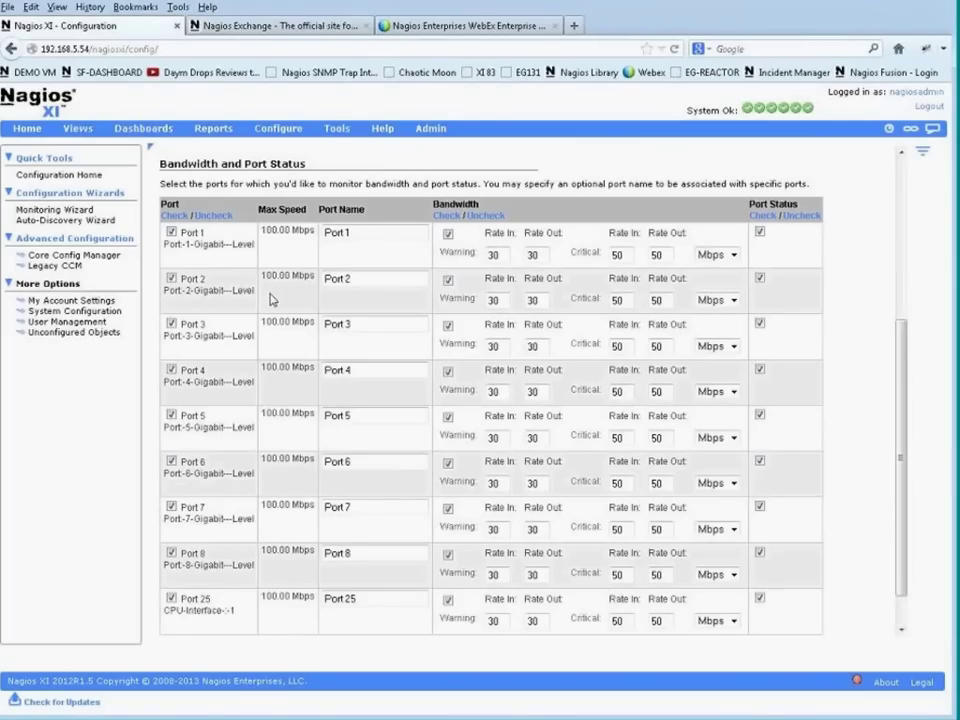
pyautogui.click(380, 231)
pyautogui.moveTo(380, 231); pyautogui.dragTo(305, 229)
pyautogui.click(380, 234)
pyautogui.scroll(-2, 682, 524)
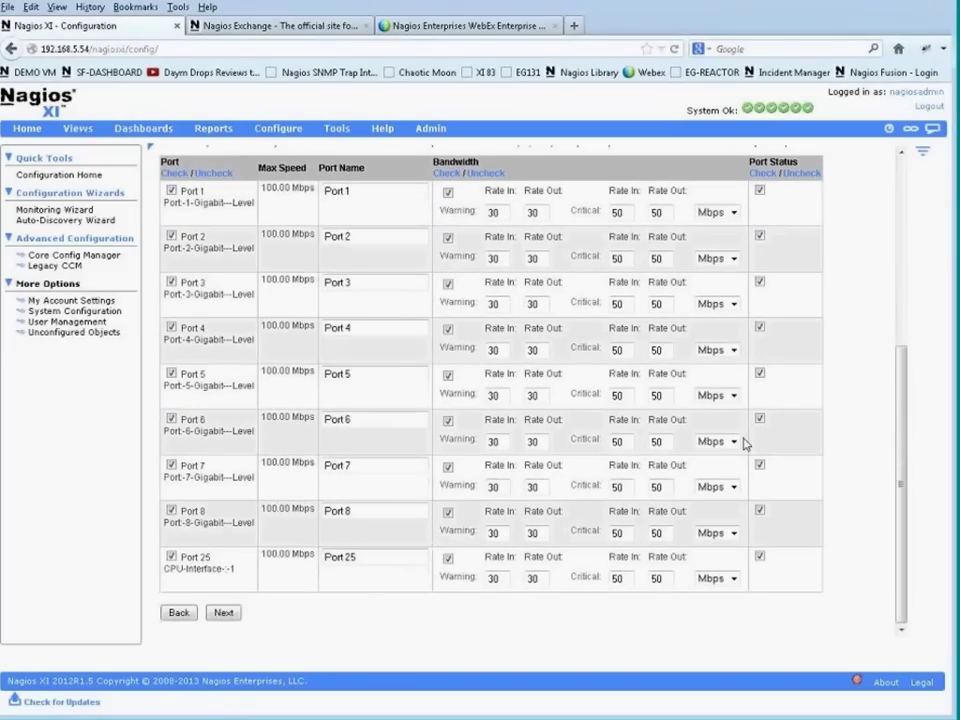
pyautogui.click(223, 612)
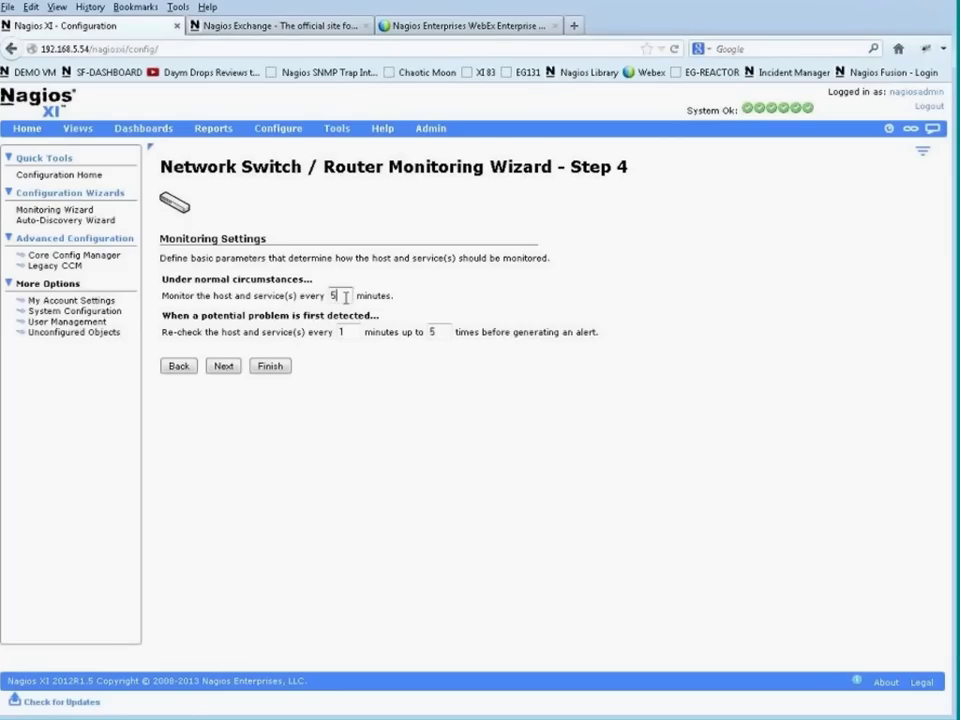
# Leave the 5-minute check interval, 1-minute re-check interval and 5 max attempts unchanged.
pyautogui.click(356, 334)
# Send the switch's alerts to another individual contact and untick Myself.
pyautogui.click(434, 331)
pyautogui.click(232, 371)
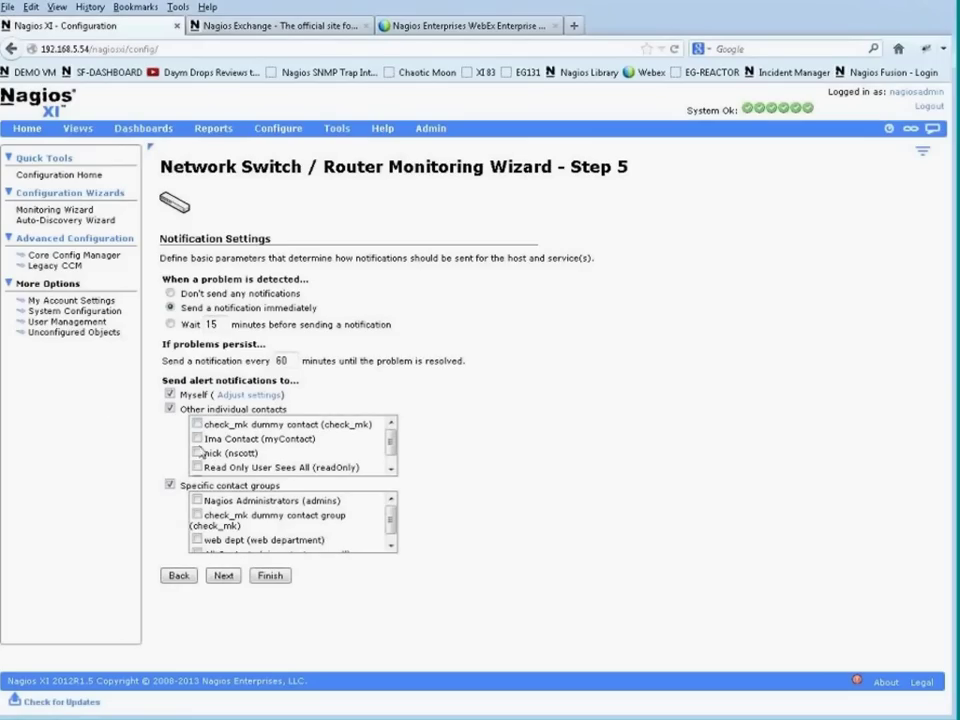
pyautogui.click(198, 452)
pyautogui.click(171, 395)
# Add the switch to the Switches host group.
pyautogui.click(216, 575)
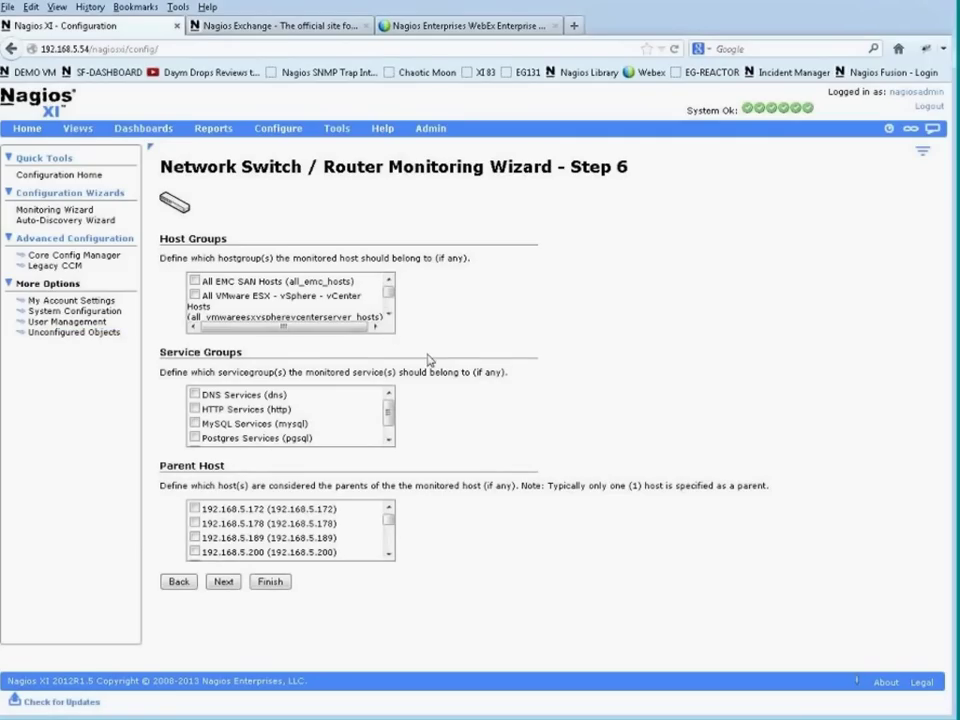
pyautogui.click(391, 313)
pyautogui.click(389, 313)
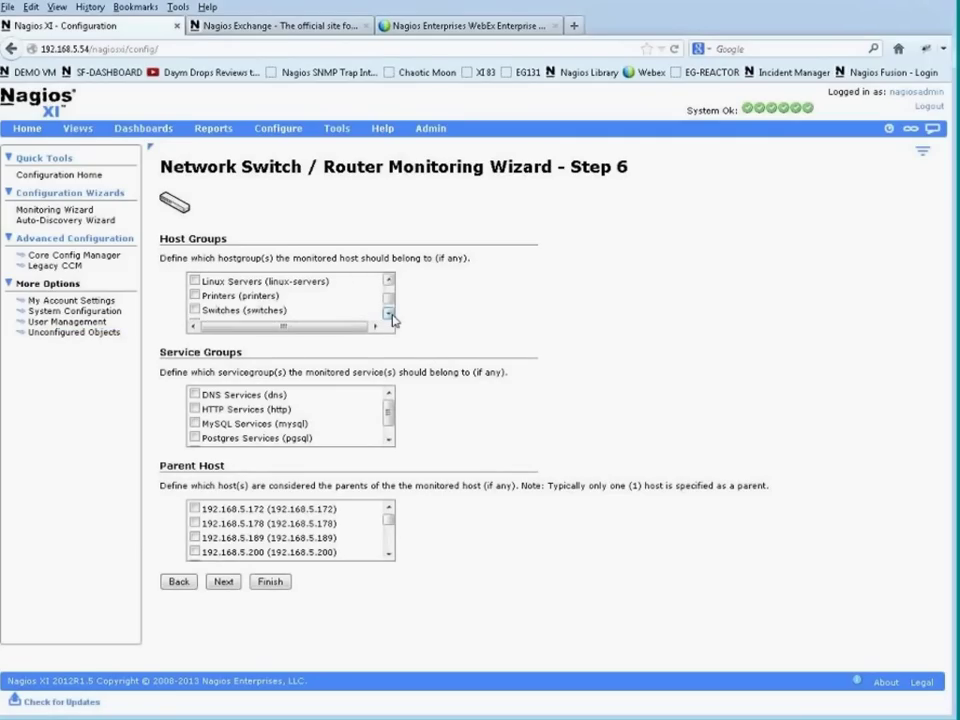
pyautogui.click(195, 310)
# Set firewall (192.168.5.1) as the parent host and advance to the Final Step.
pyautogui.scroll(-1, 392, 423)
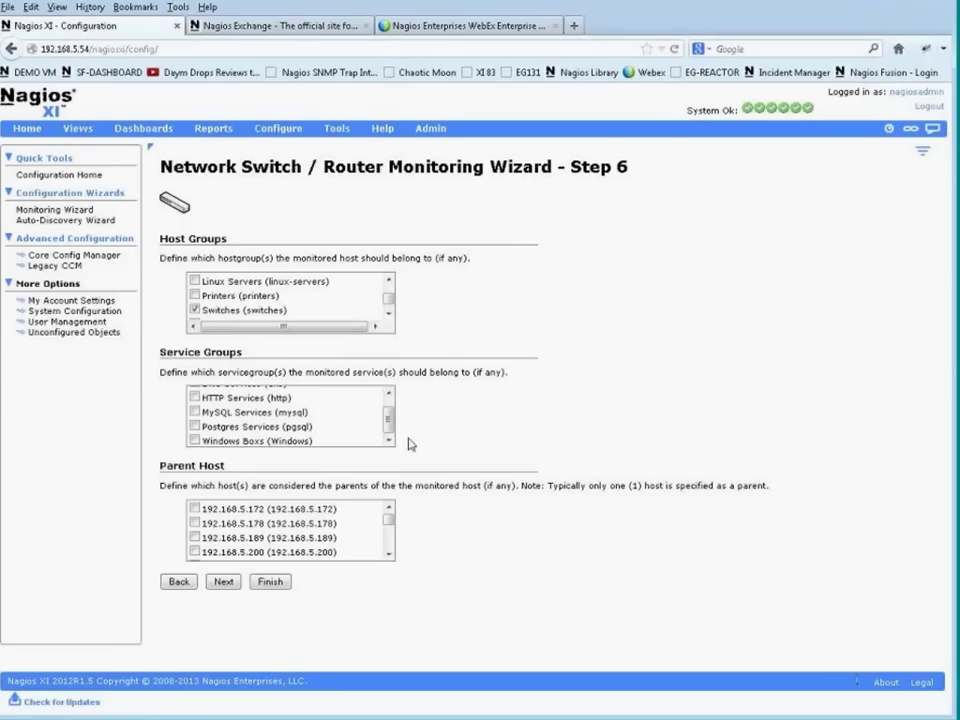
pyautogui.scroll(1, 392, 399)
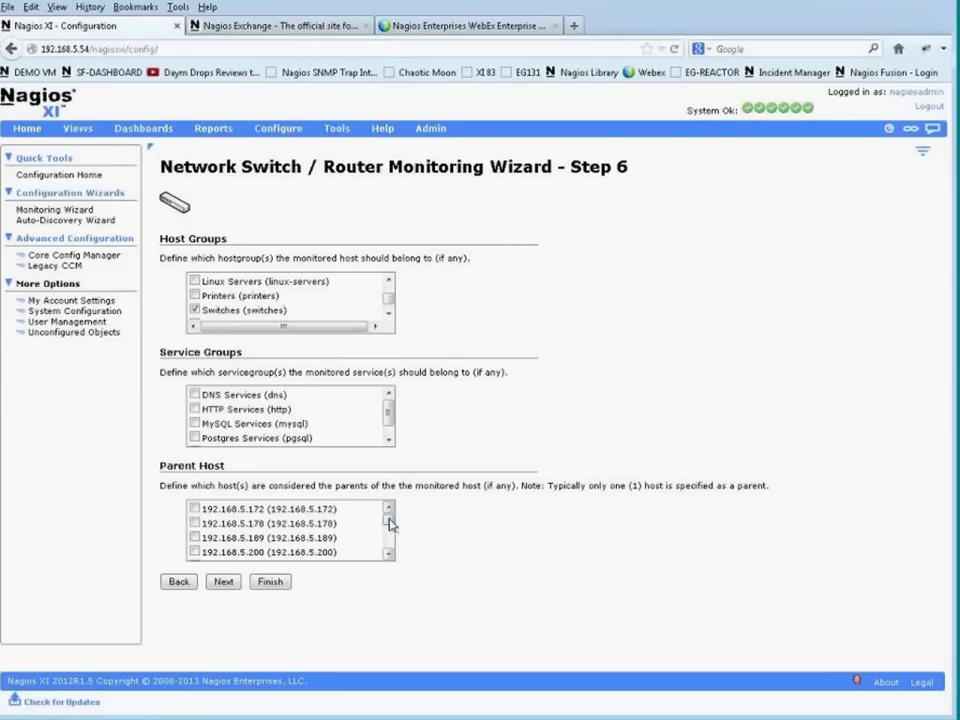
pyautogui.scroll(-2, 389, 524)
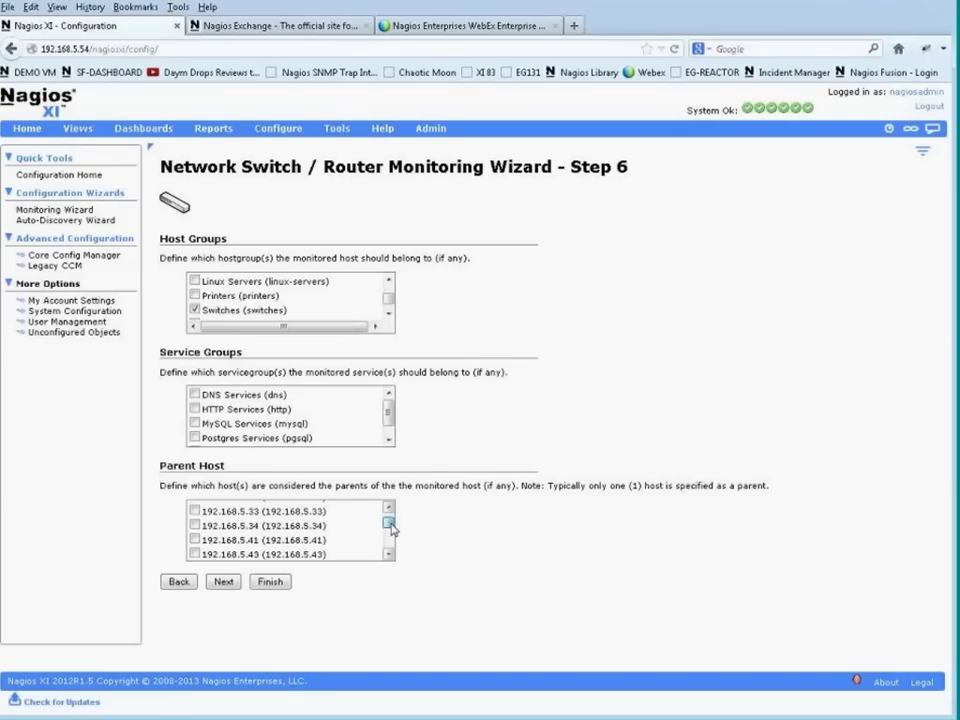
pyautogui.scroll(-3, 388, 527)
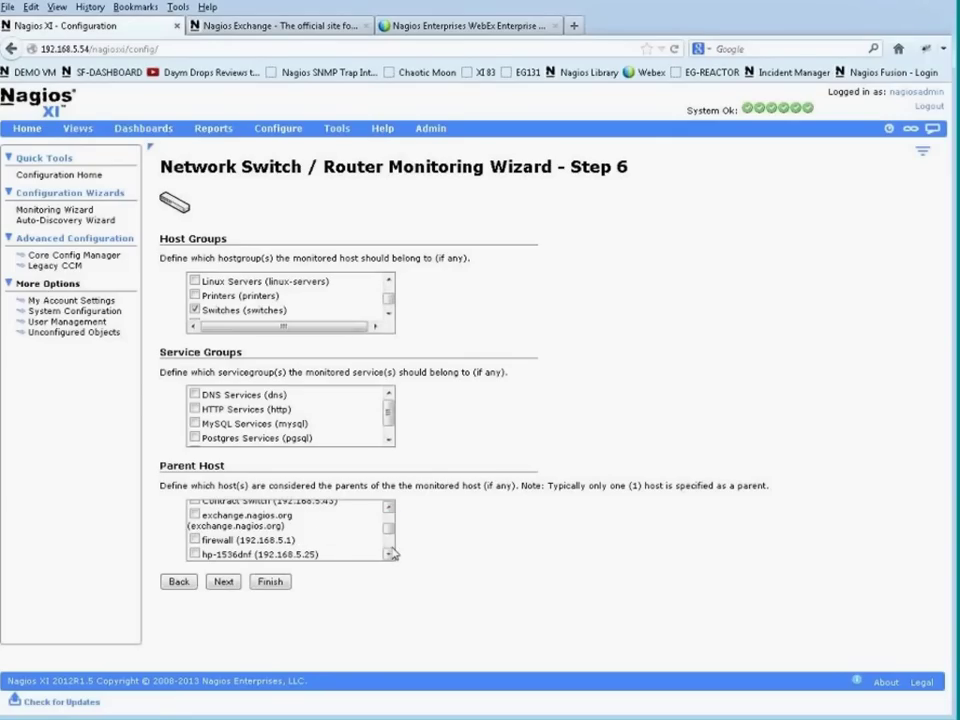
pyautogui.click(194, 541)
pyautogui.click(217, 586)
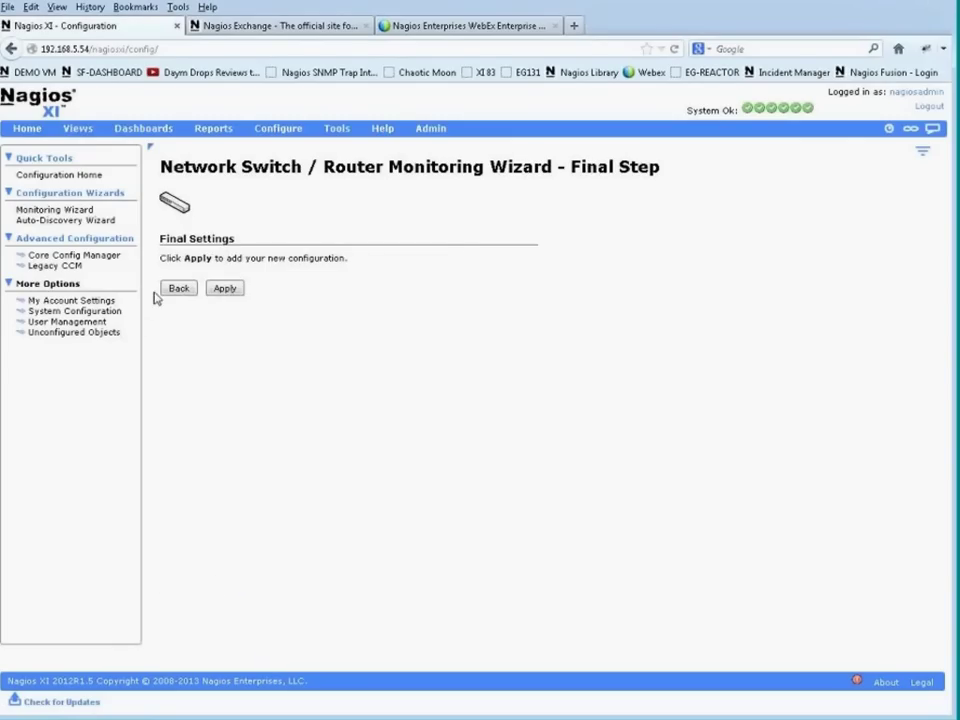
# Apply the switch configuration and open the service status details for host 192.168.5.43.
pyautogui.click(225, 288)
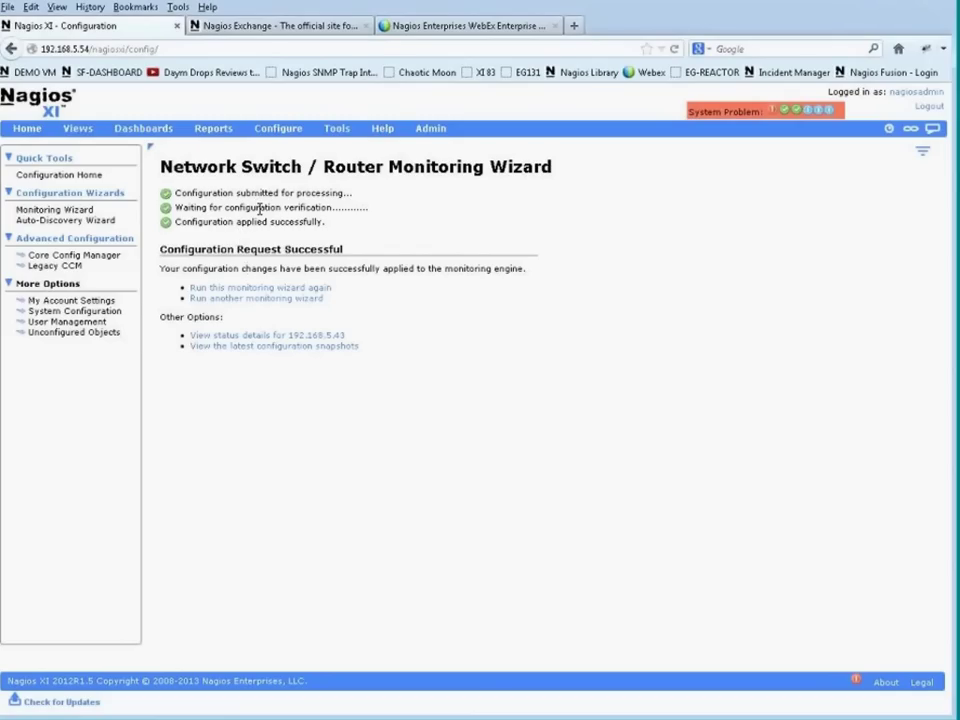
pyautogui.click(245, 335)
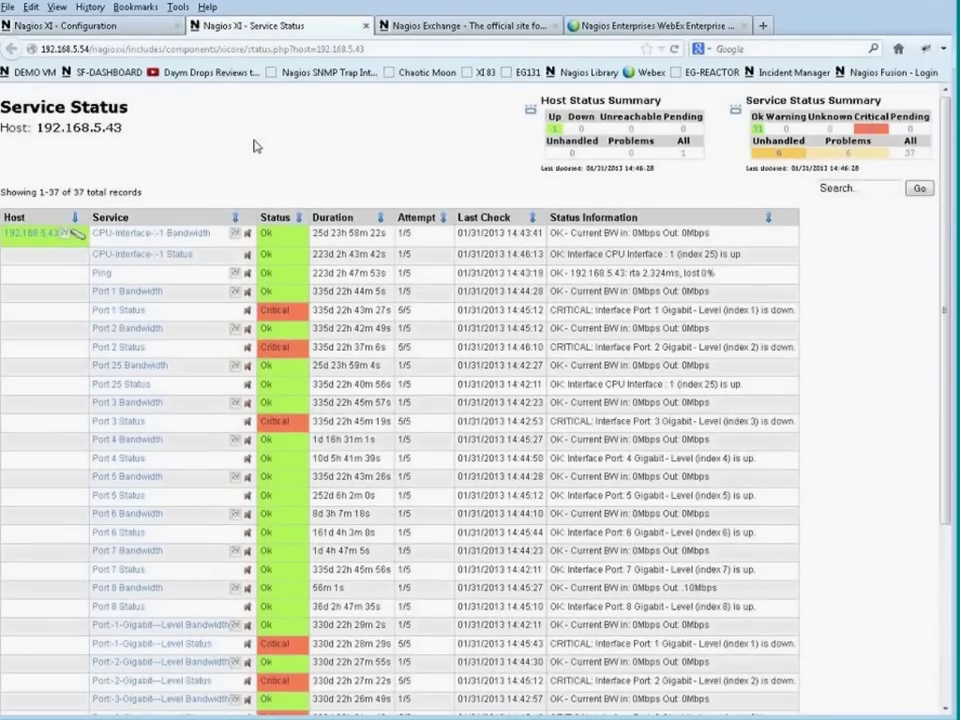
pyautogui.scroll(-3, 345, 270)
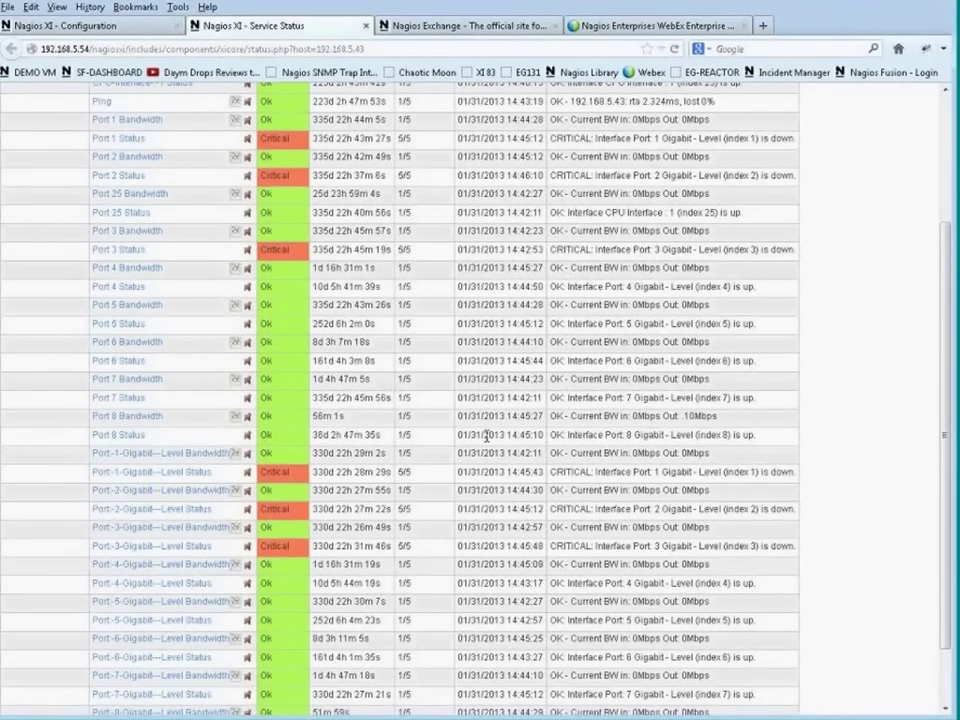
pyautogui.scroll(3, 486, 436)
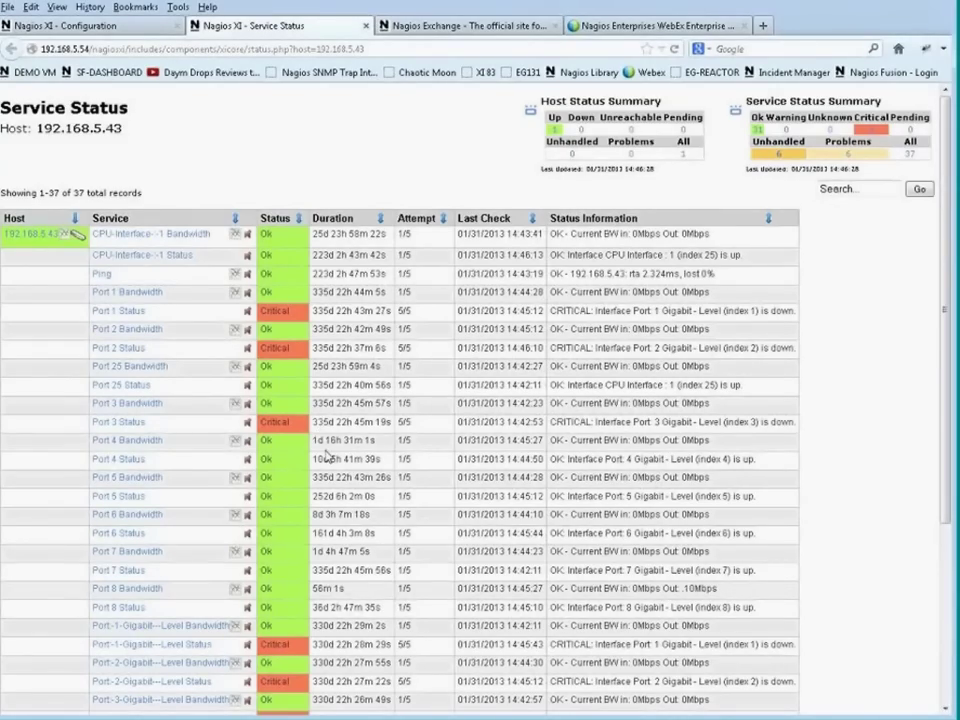
pyautogui.scroll(-2, 340, 457)
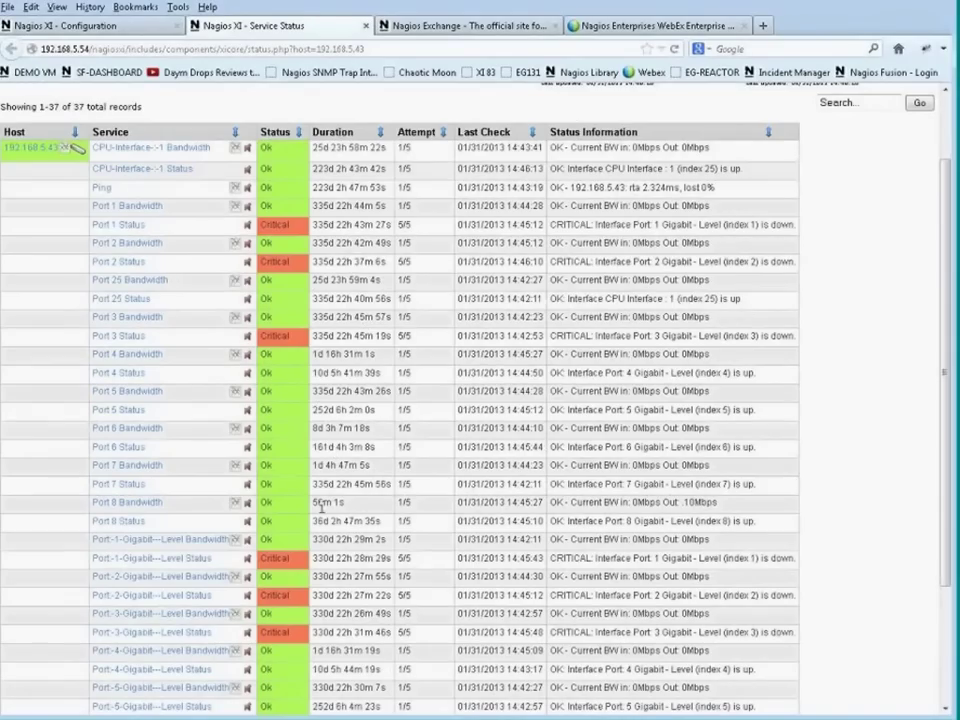
pyautogui.scroll(-4, 321, 508)
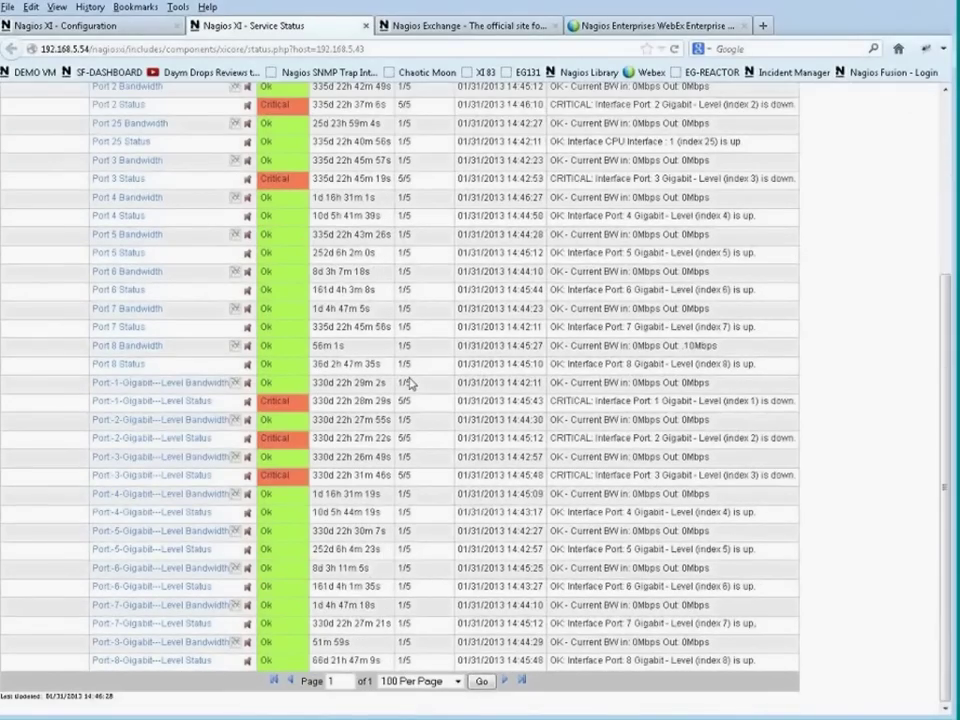
pyautogui.moveTo(20, 180); pyautogui.dragTo(85, 350)
pyautogui.click(39, 317)
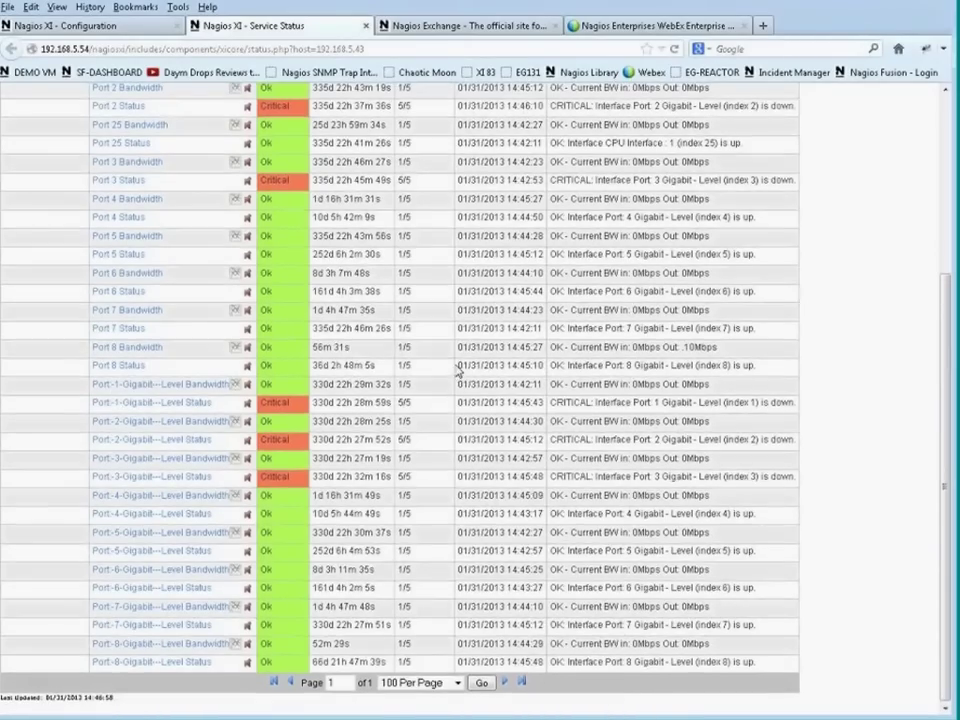
pyautogui.scroll(4, 457, 371)
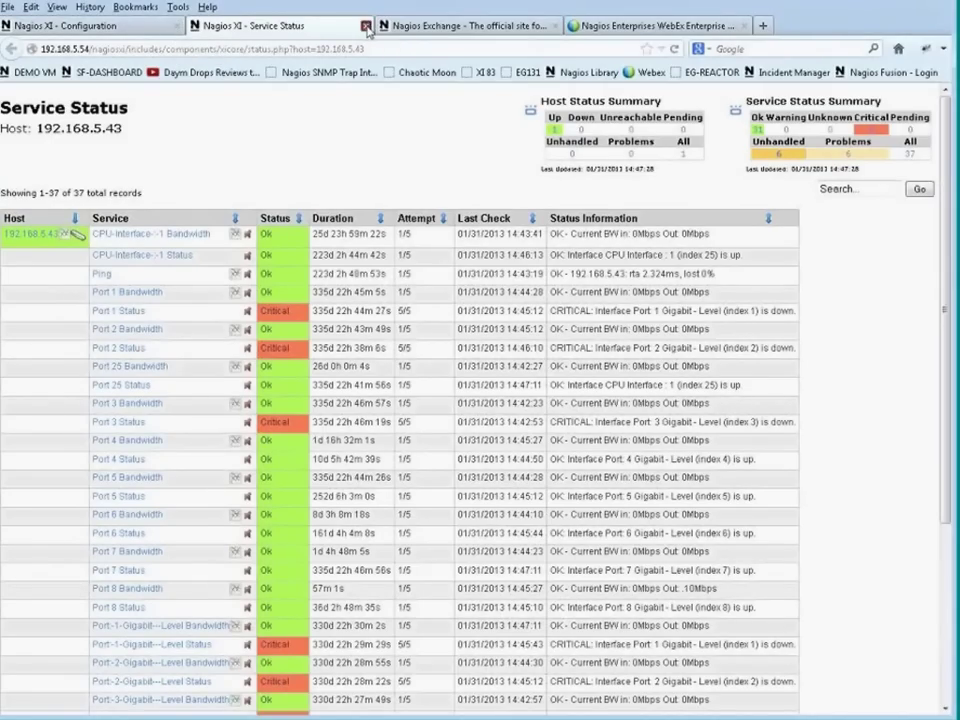
# Close the Service Status tab and glance at the Core Config Manager before going back.
pyautogui.click(367, 29)
pyautogui.click(95, 259)
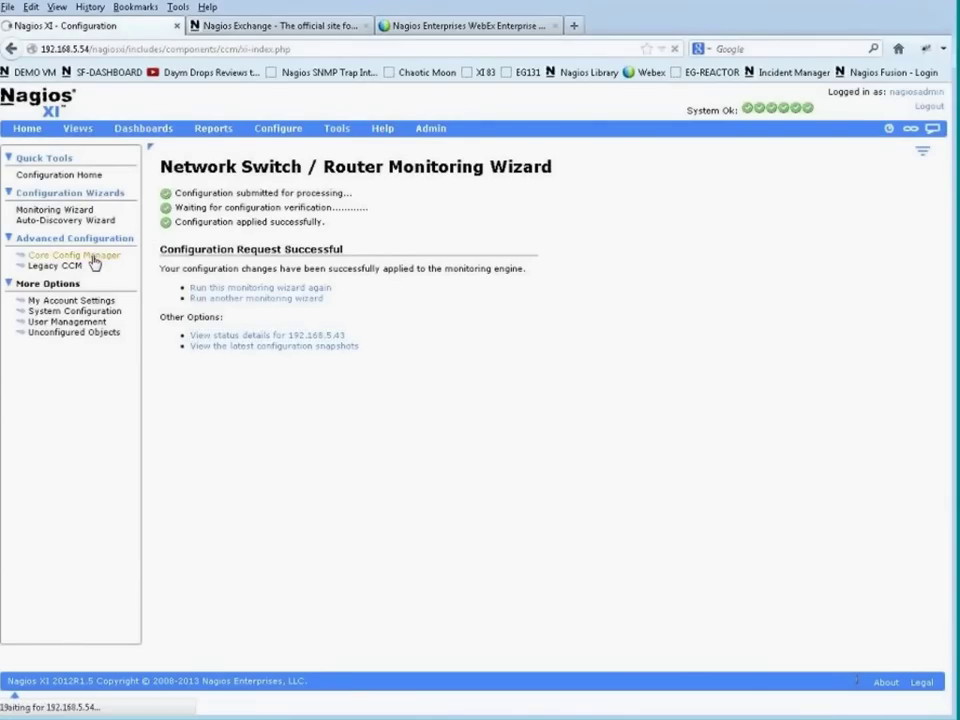
pyautogui.click(12, 49)
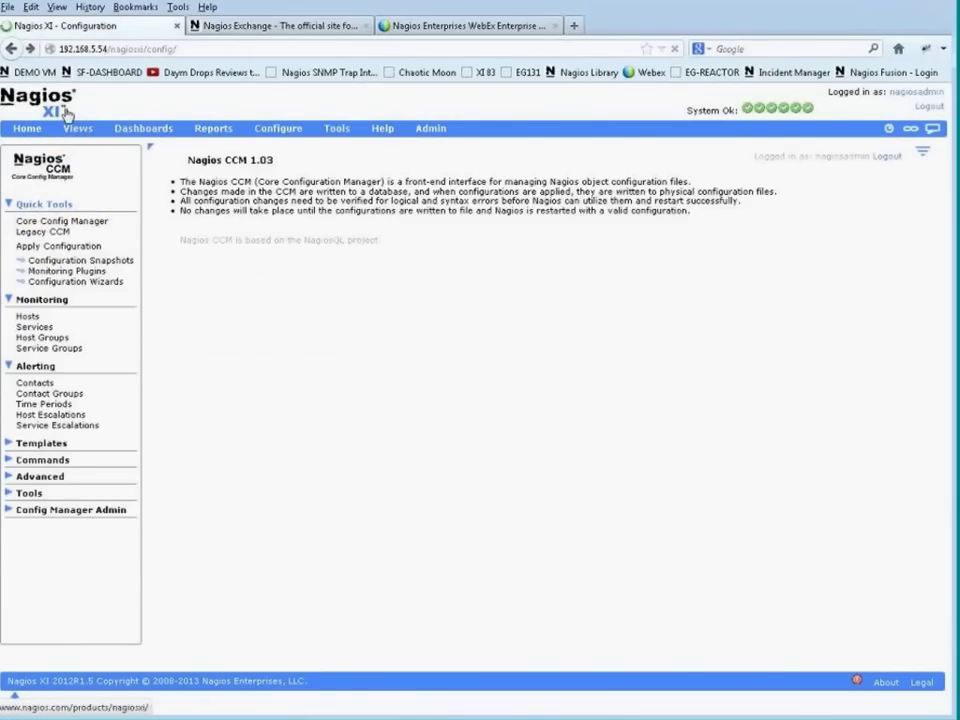
# Bring up the Monitoring Wizard list and highlight the Windows Server and Windows WMI wizards.
pyautogui.click(79, 211)
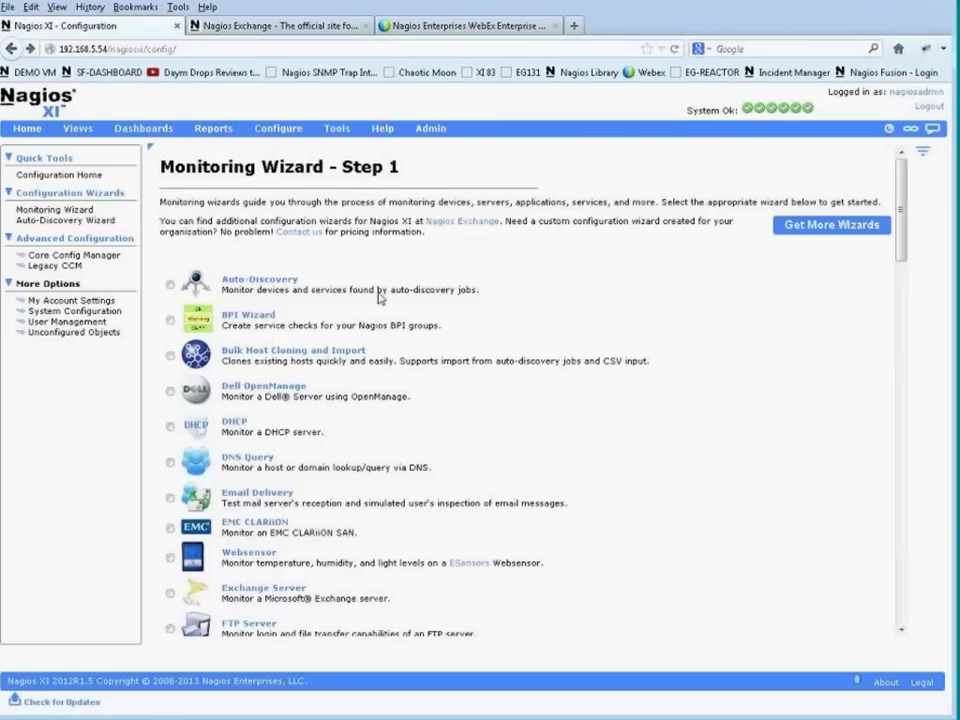
pyautogui.scroll(-15, 383, 297)
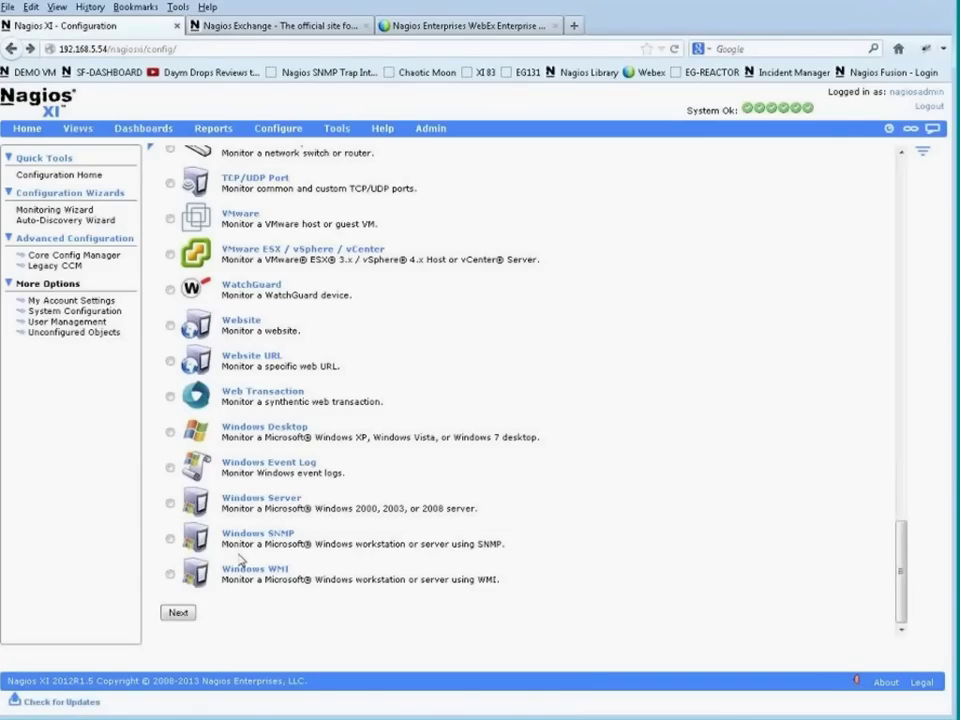
pyautogui.moveTo(318, 498); pyautogui.dragTo(231, 500)
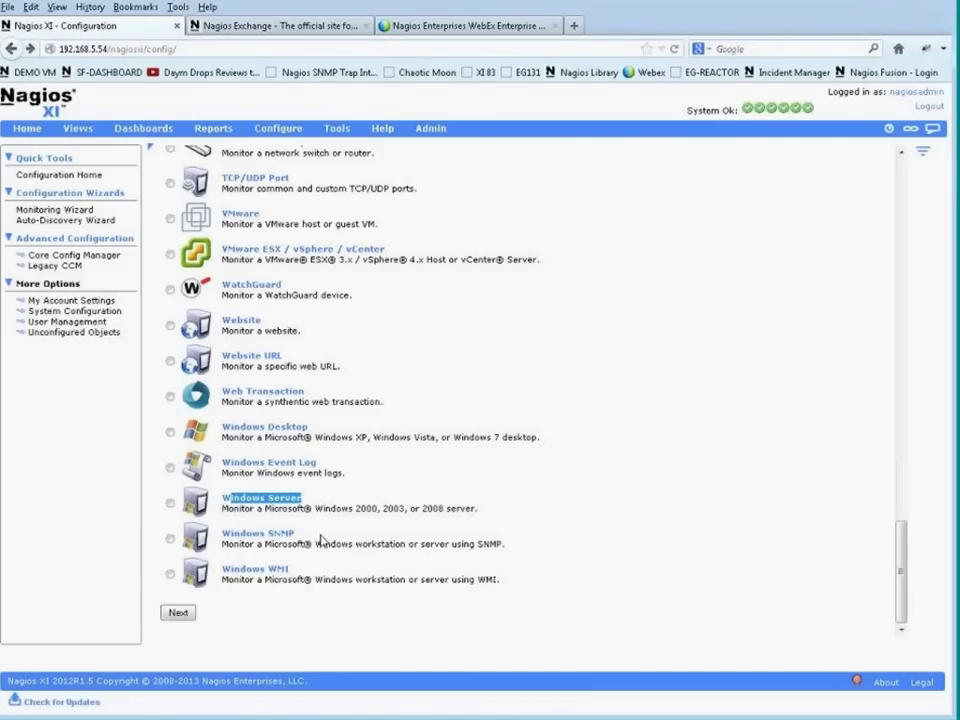
pyautogui.click(285, 540)
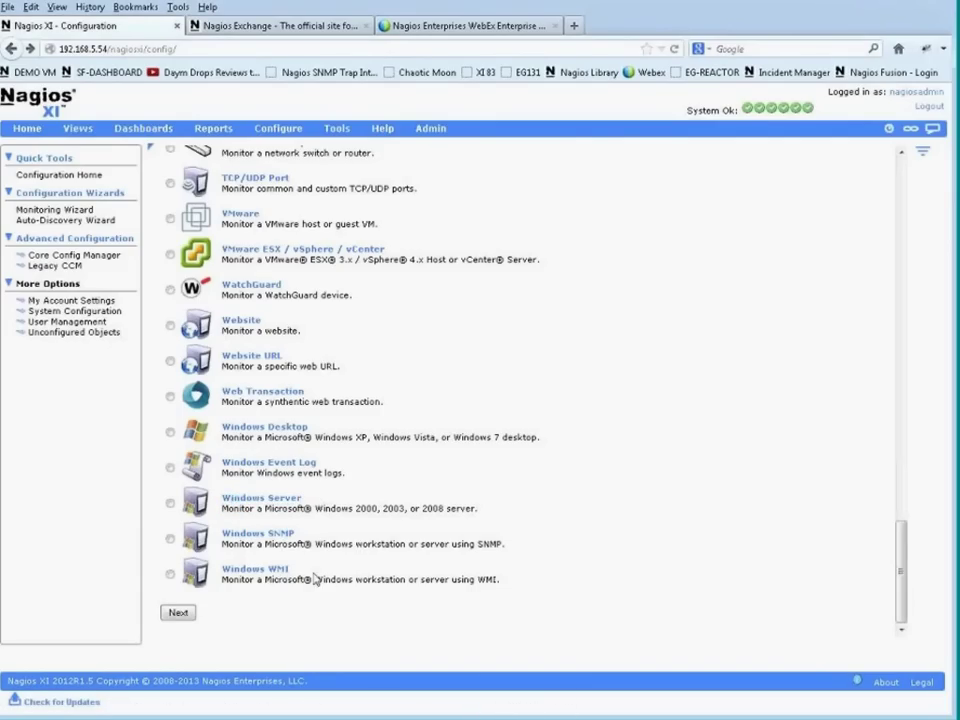
pyautogui.moveTo(313, 571); pyautogui.dragTo(255, 578)
pyautogui.click(418, 574)
# Start the Windows Server wizard with IP address 192.168.5.15.
pyautogui.click(259, 503)
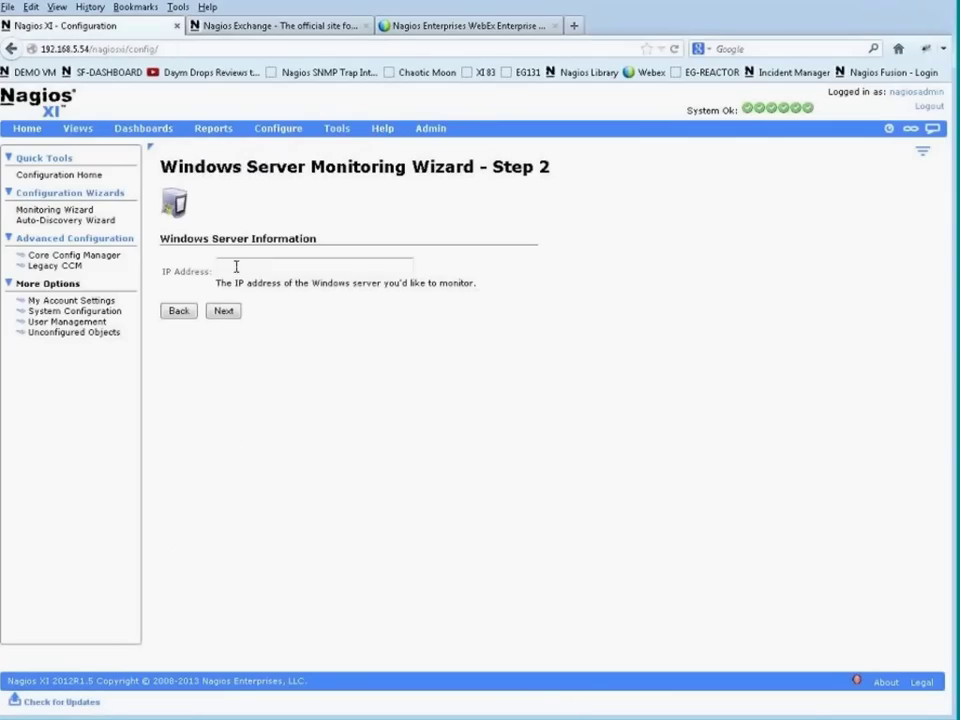
pyautogui.click(236, 269)
pyautogui.write('1')
pyautogui.click(287, 284)
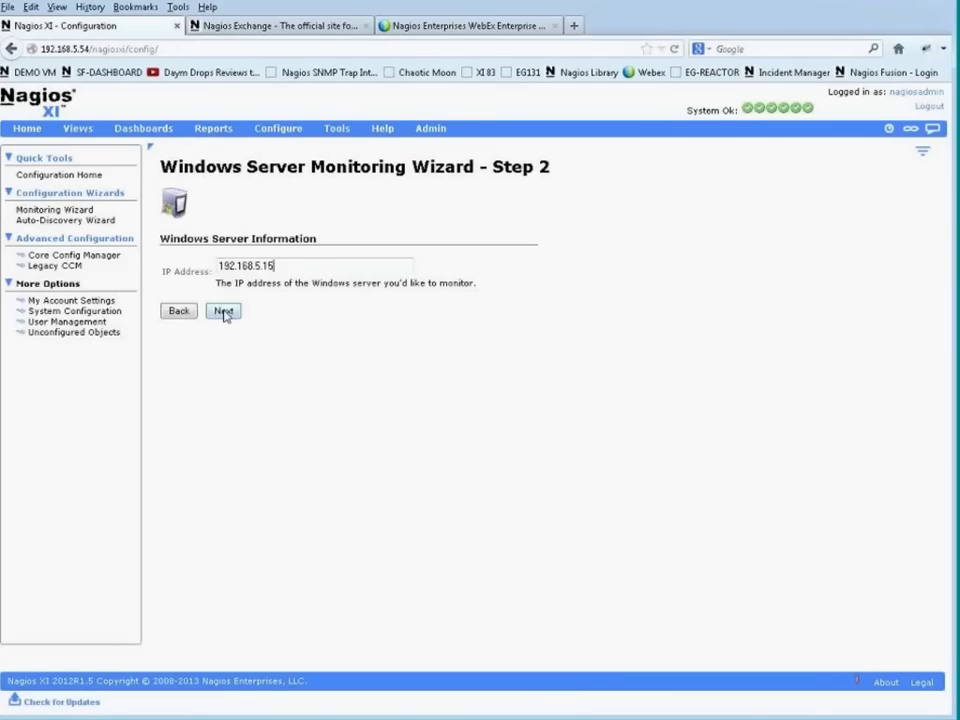
pyautogui.click(232, 311)
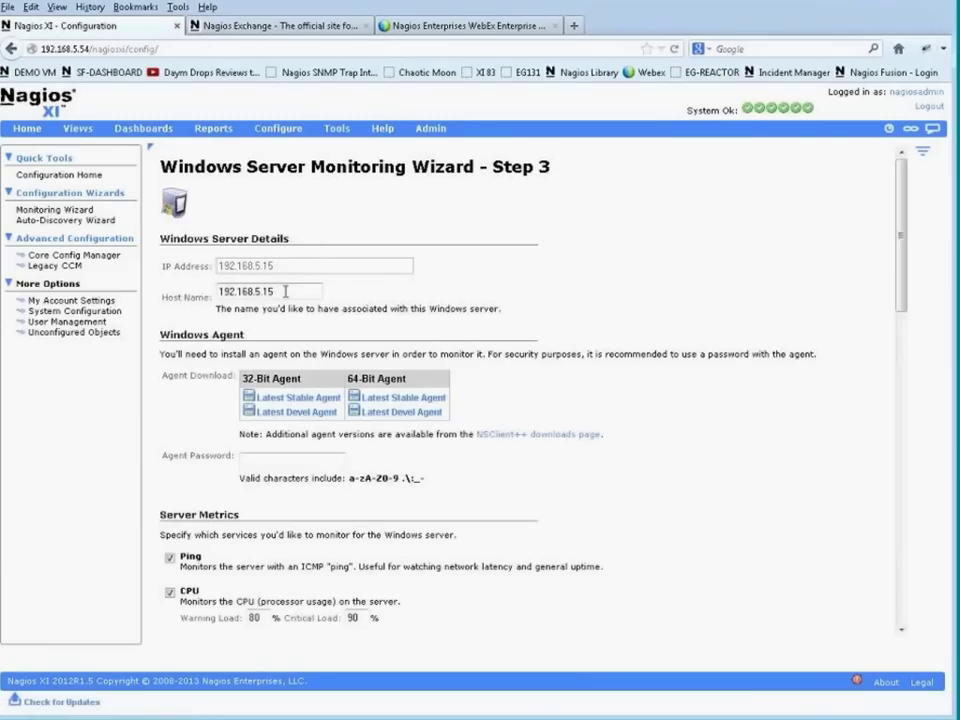
# Change the host name to ScottsServer and enter the agent password.
pyautogui.doubleClick(283, 291)
pyautogui.press('BackSpace')
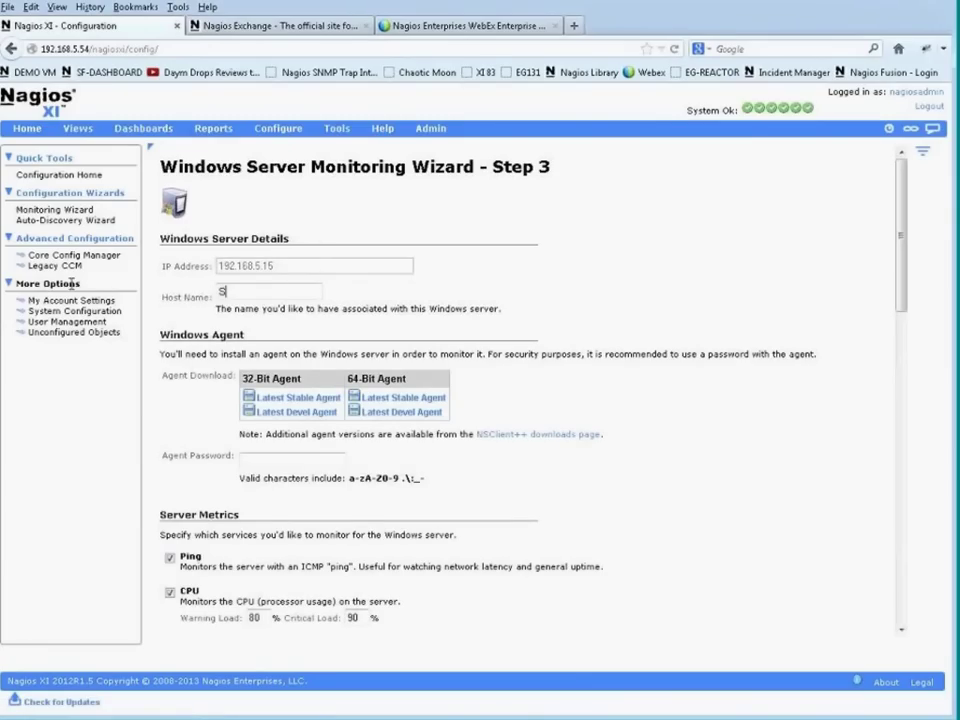
pyautogui.write('S')
pyautogui.click(248, 307)
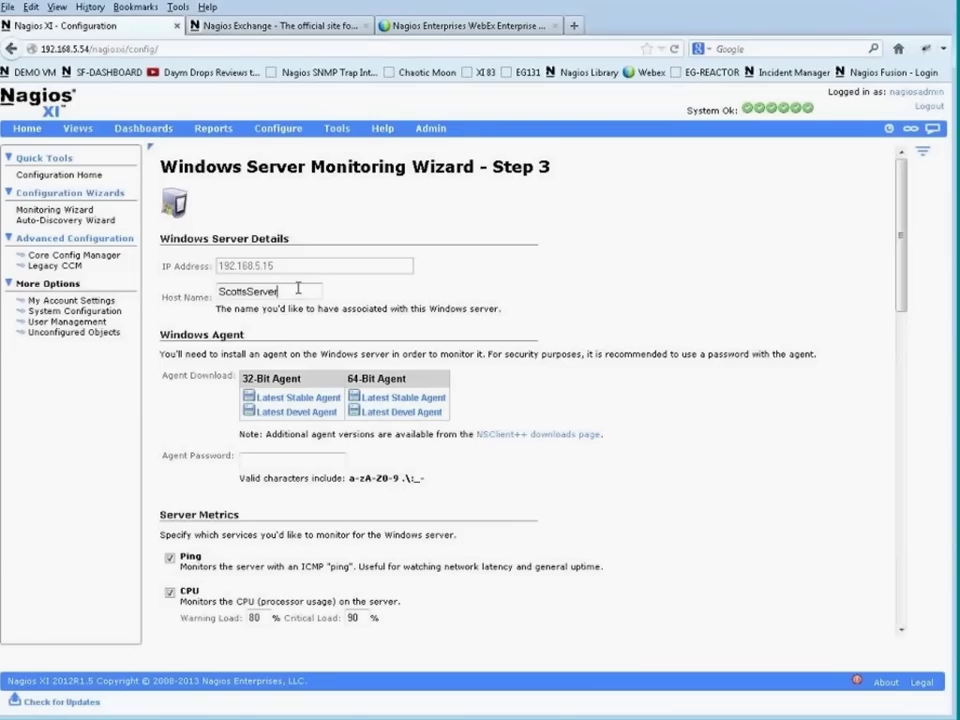
pyautogui.moveTo(298, 289); pyautogui.dragTo(143, 298)
pyautogui.click(457, 313)
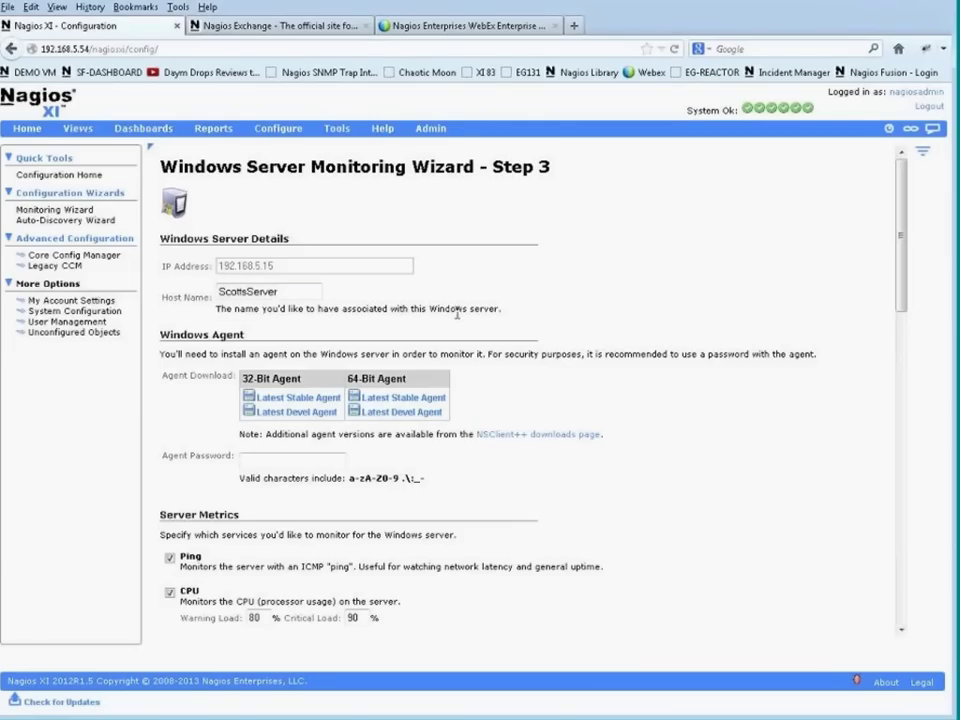
pyautogui.click(261, 456)
pyautogui.write('w')
pyautogui.click(270, 479)
# Point the second, third and fourth Disk Usage rows at drives D:, E: and F:.
pyautogui.scroll(-5, 671, 371)
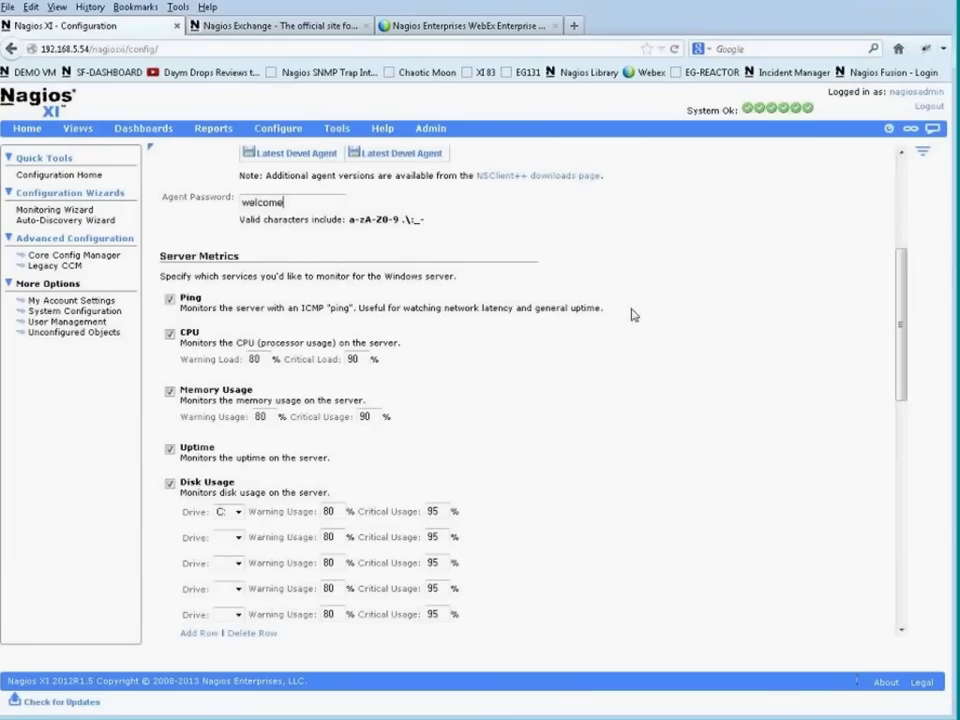
pyautogui.moveTo(902, 285); pyautogui.dragTo(901, 317)
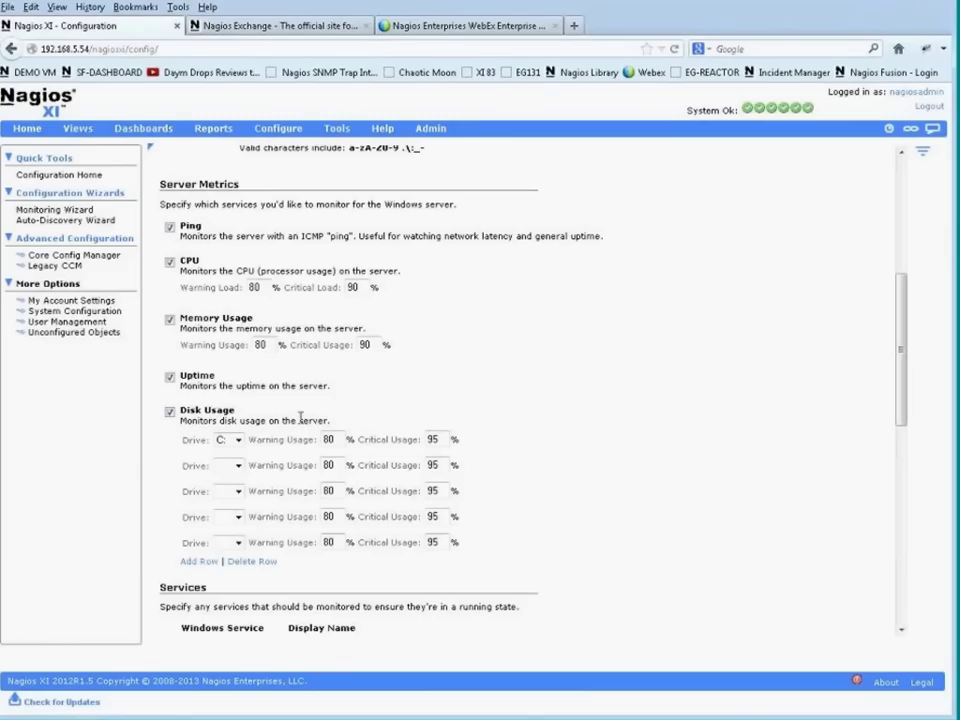
pyautogui.click(237, 465)
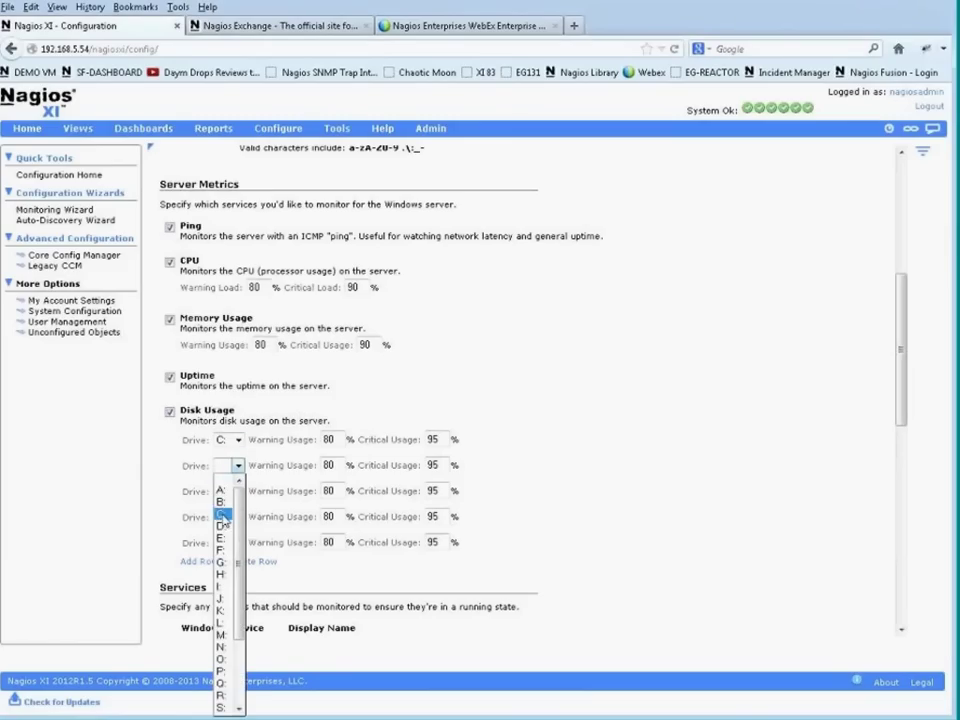
pyautogui.click(222, 526)
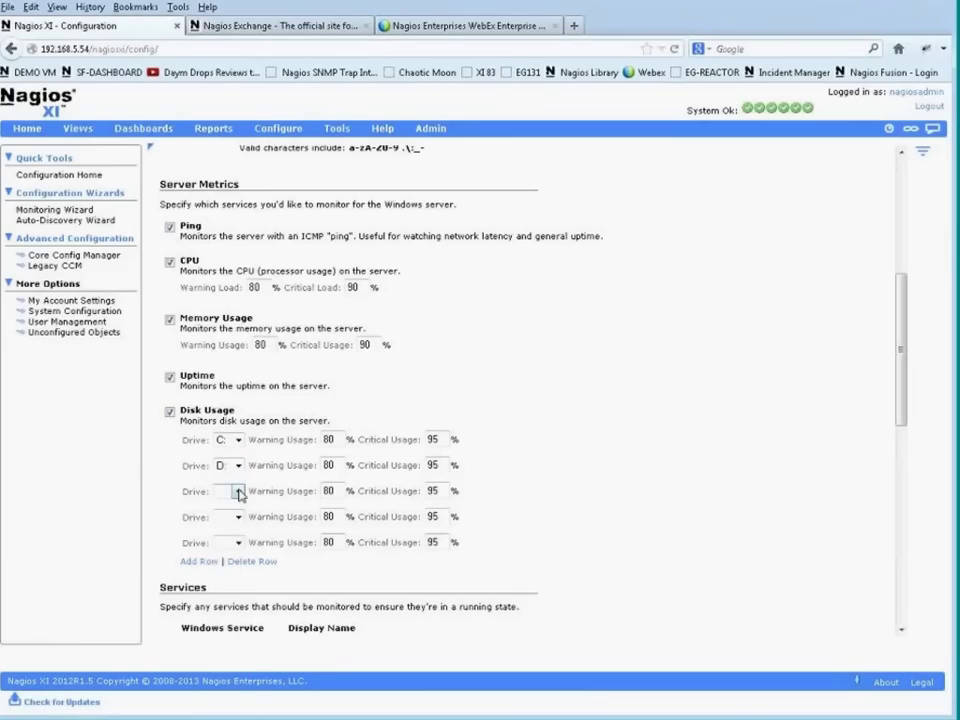
pyautogui.click(238, 491)
pyautogui.click(226, 560)
pyautogui.click(238, 516)
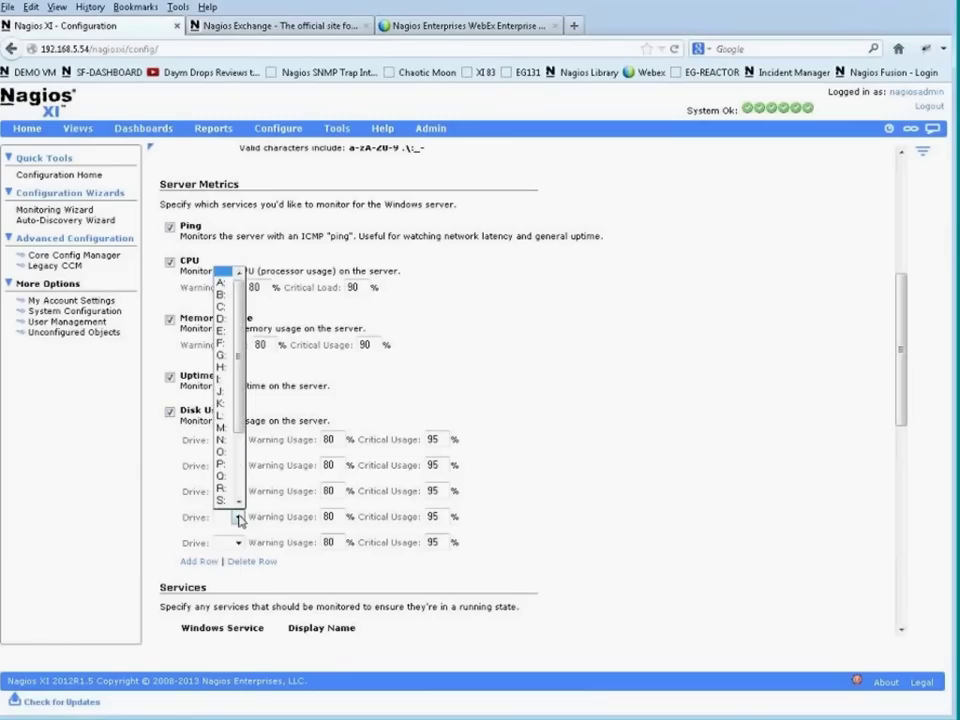
pyautogui.click(224, 343)
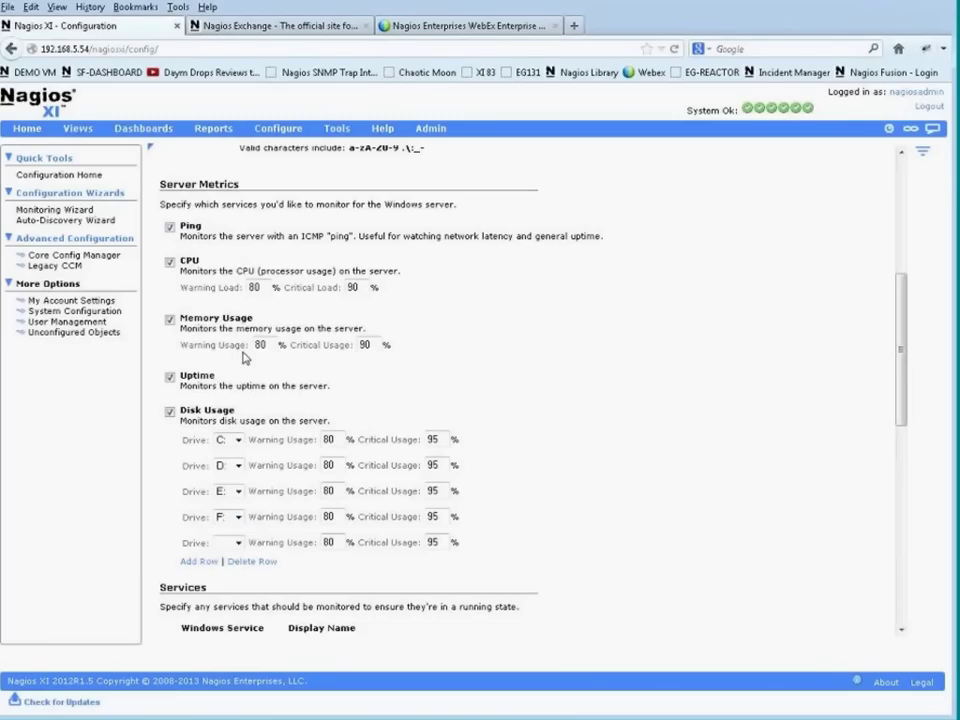
pyautogui.scroll(-3, 636, 480)
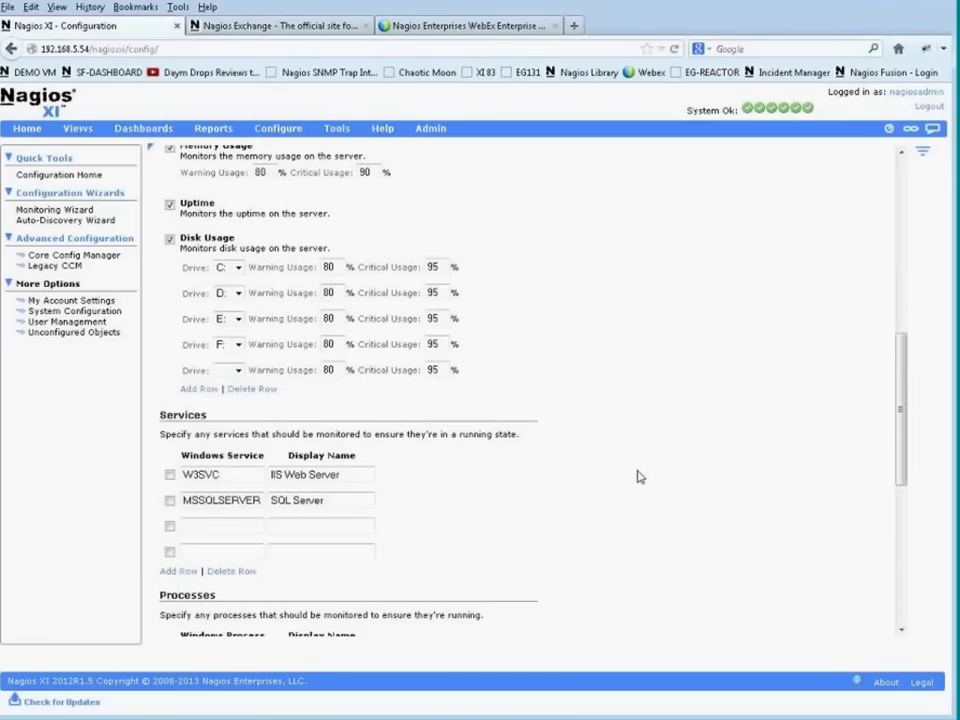
# Remove the empty fifth drive row from the Disk Usage section.
pyautogui.click(258, 389)
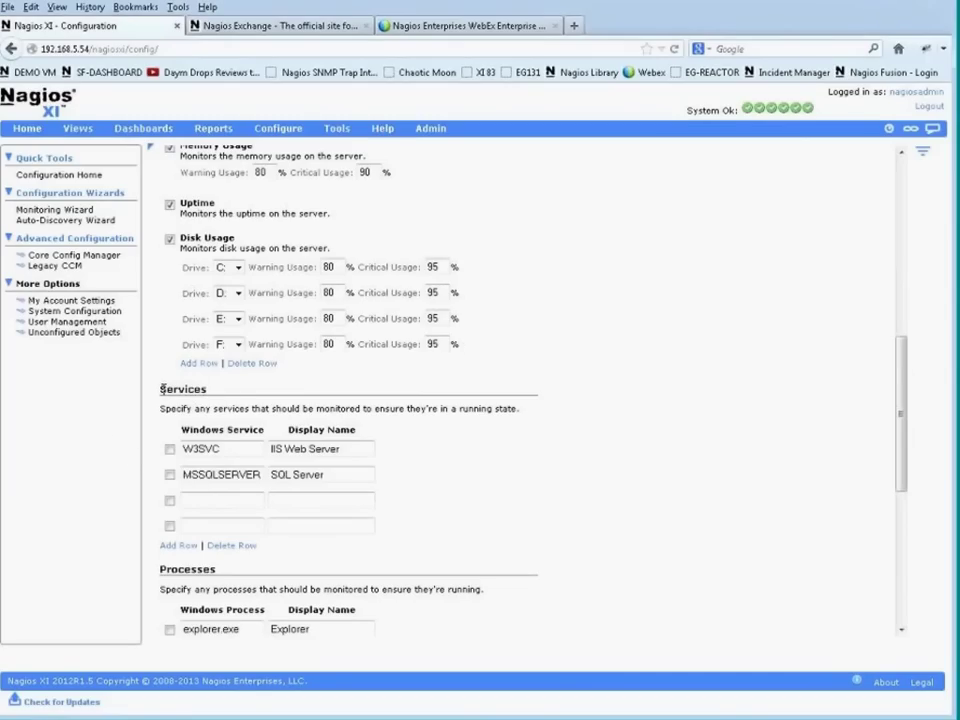
pyautogui.scroll(-2, 230, 372)
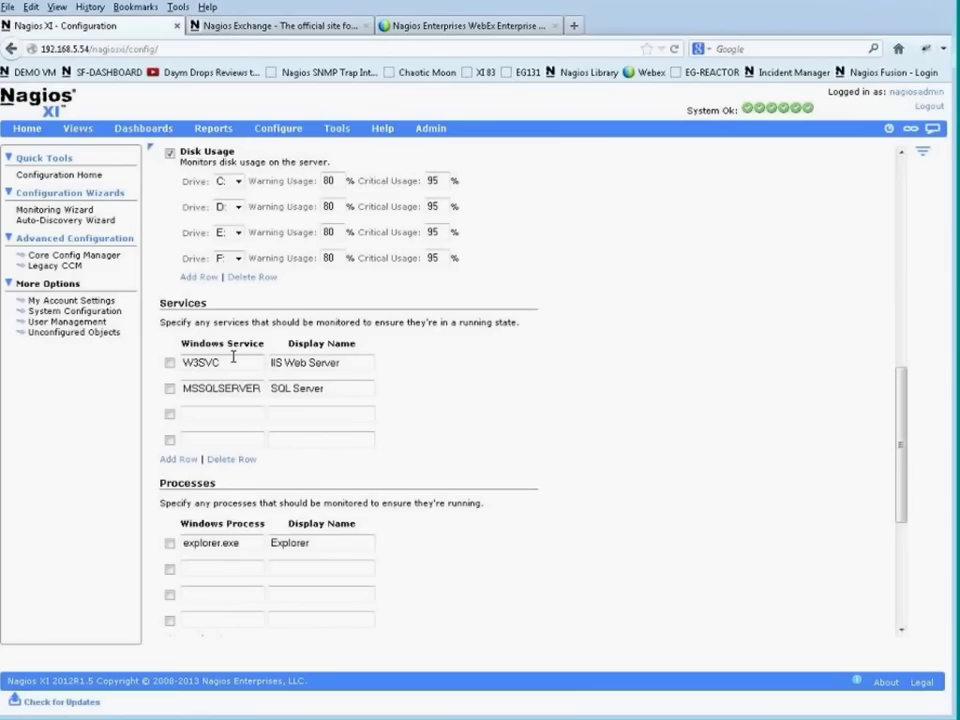
pyautogui.scroll(-2, 233, 357)
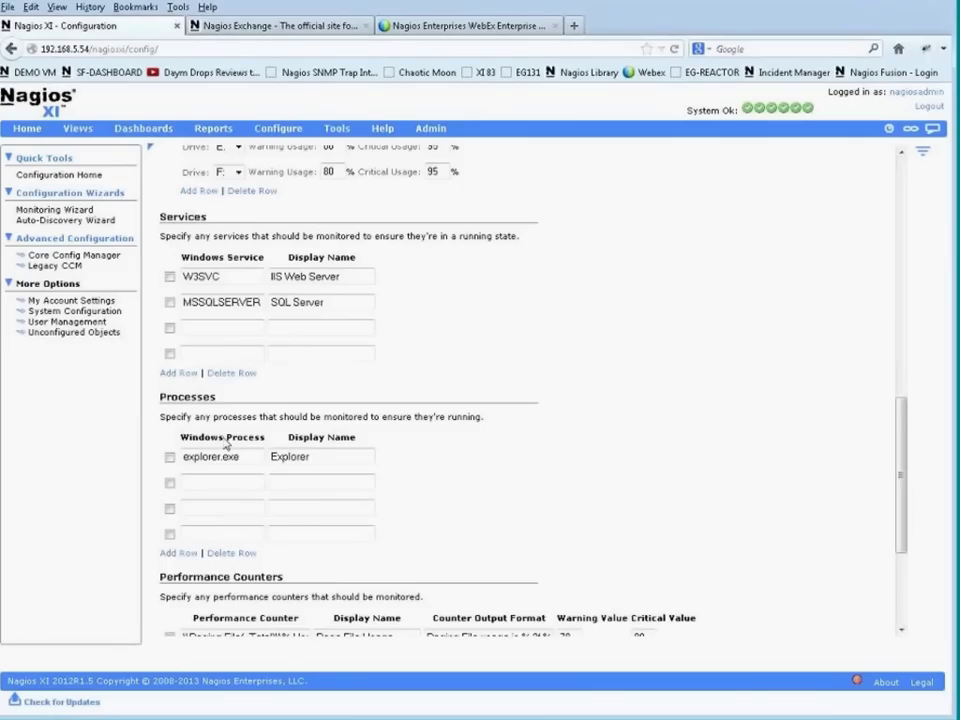
pyautogui.scroll(-2, 433, 467)
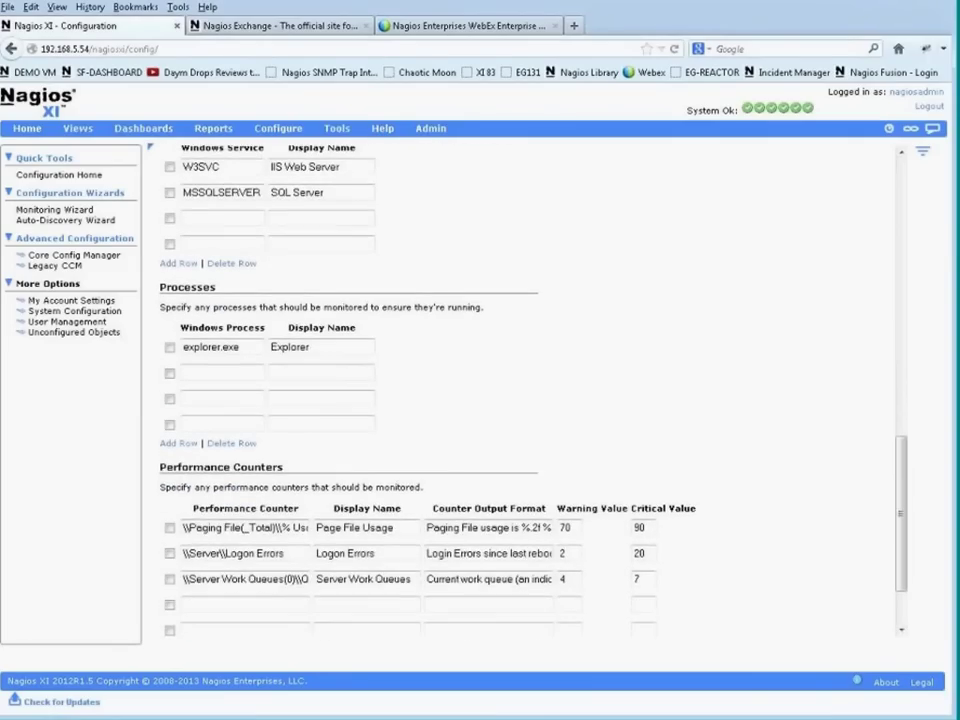
pyautogui.scroll(-1, 431, 465)
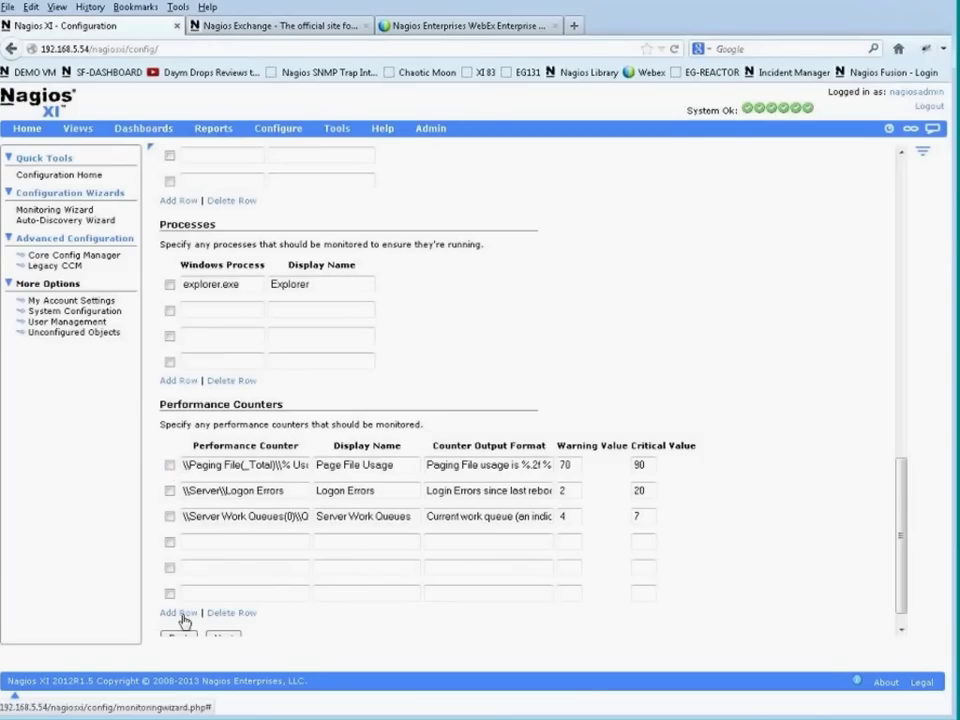
# Add several empty performance counter rows.
pyautogui.click(183, 618)
pyautogui.scroll(-2, 185, 600)
pyautogui.click(185, 592)
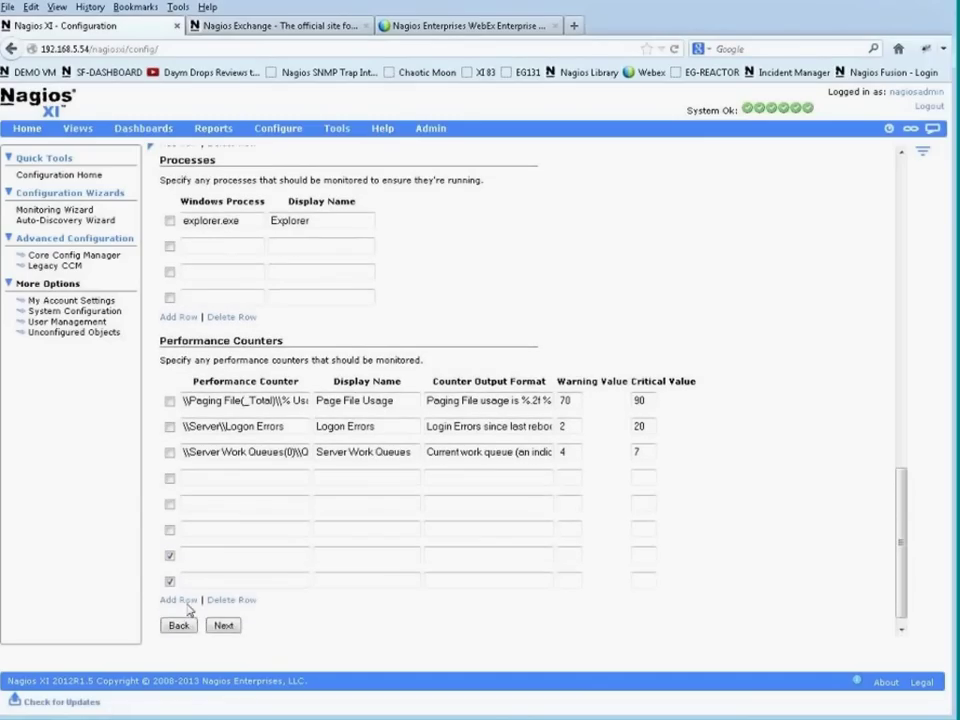
pyautogui.click(185, 598)
pyautogui.scroll(-1, 187, 592)
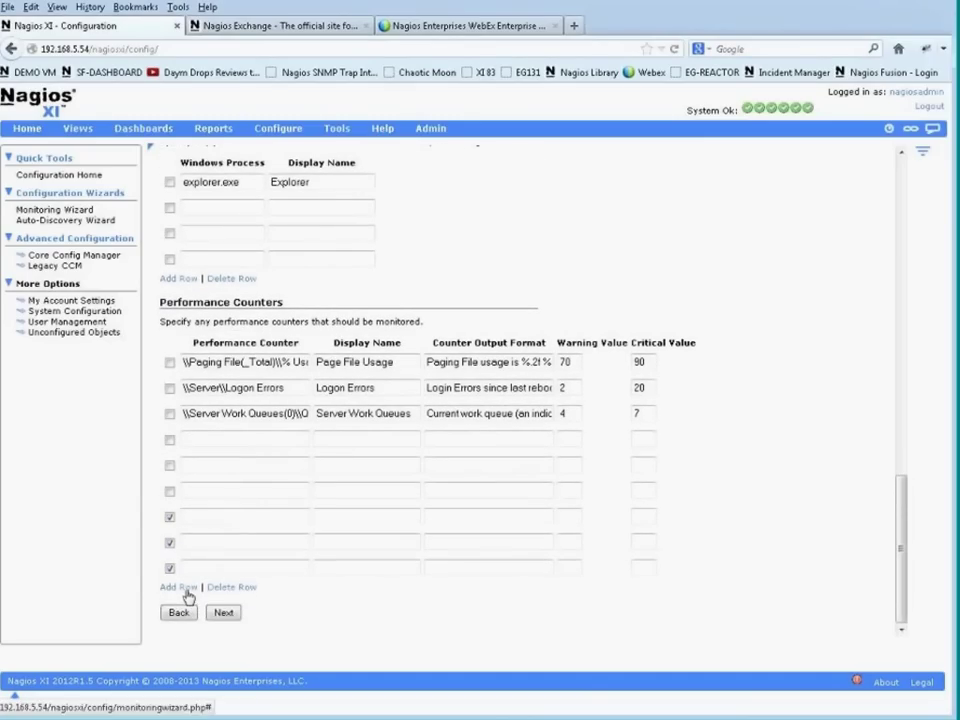
pyautogui.click(188, 586)
# Delete the empty counter rows, keeping the three defined counters, and advance to Step 4.
pyautogui.click(249, 621)
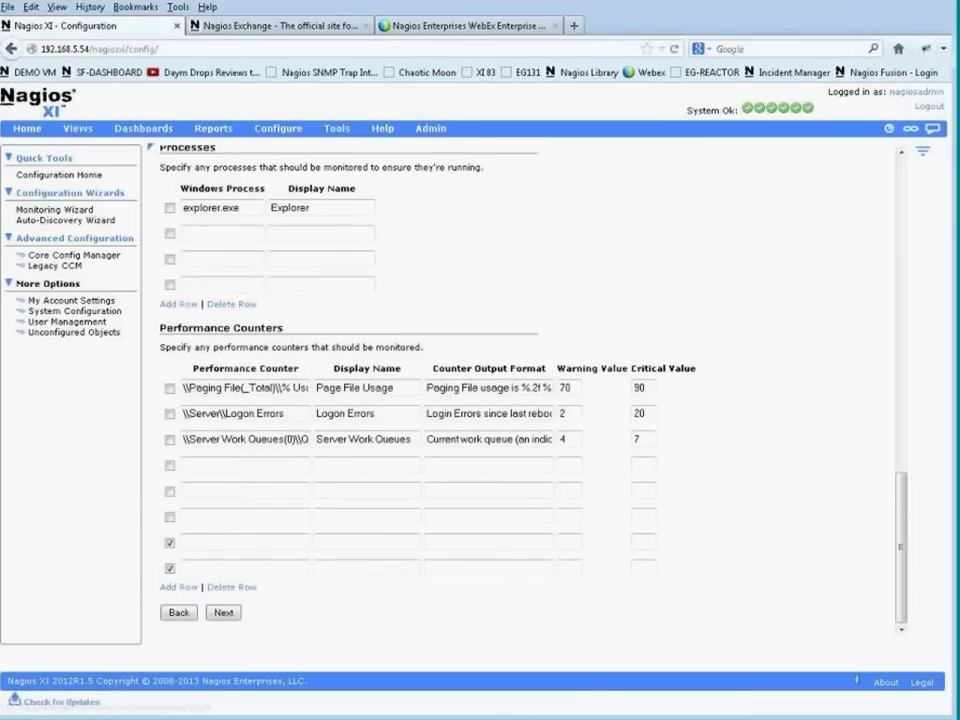
pyautogui.click(245, 588)
pyautogui.click(245, 589)
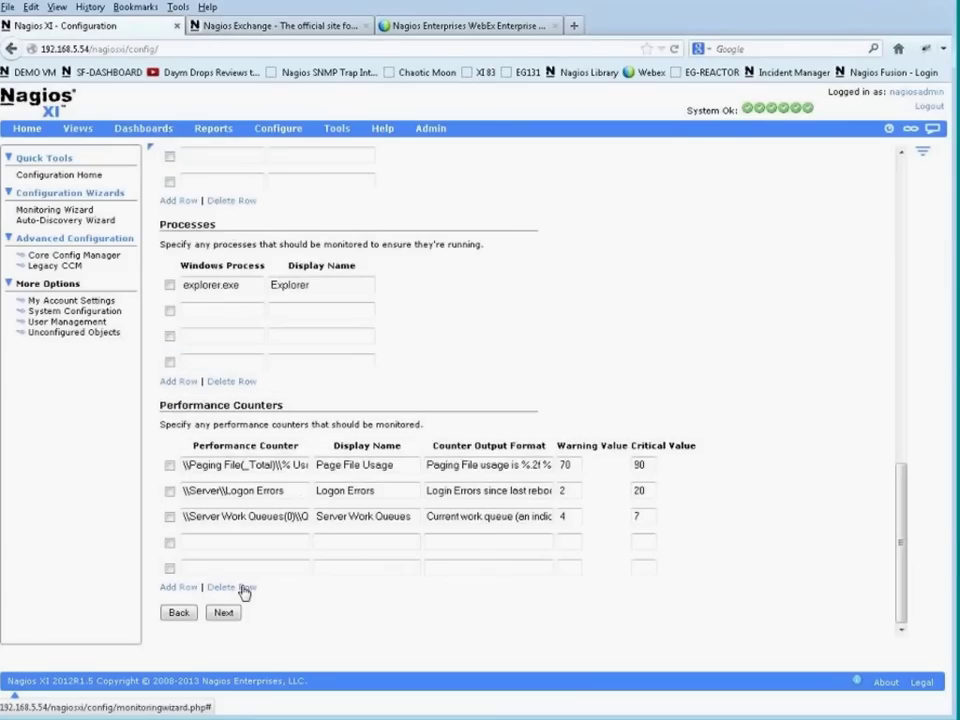
pyautogui.click(244, 590)
pyautogui.click(245, 591)
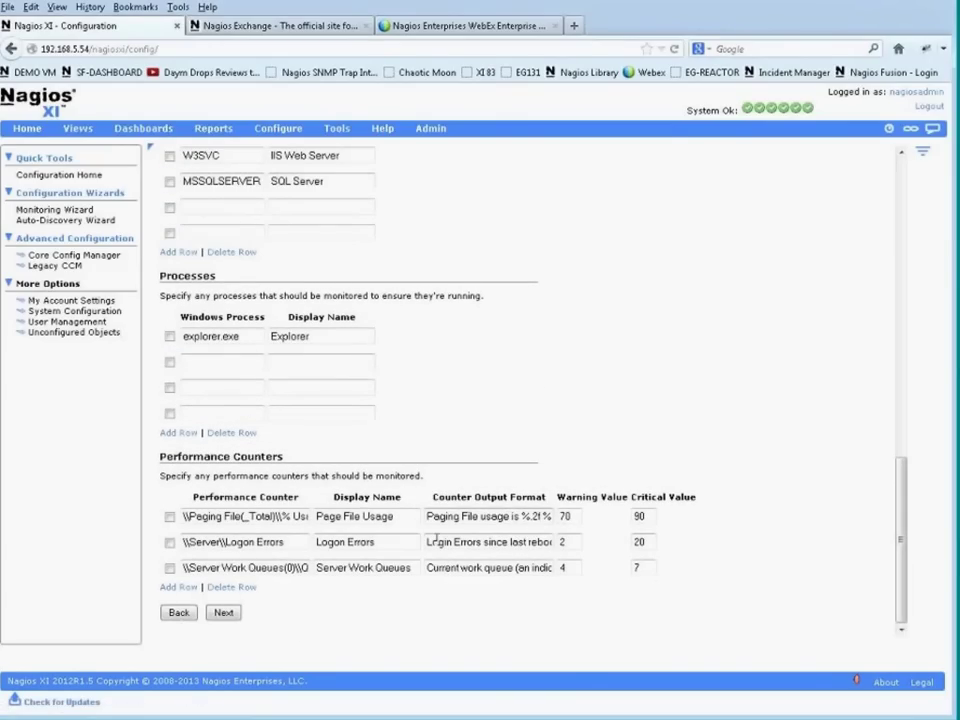
pyautogui.click(223, 612)
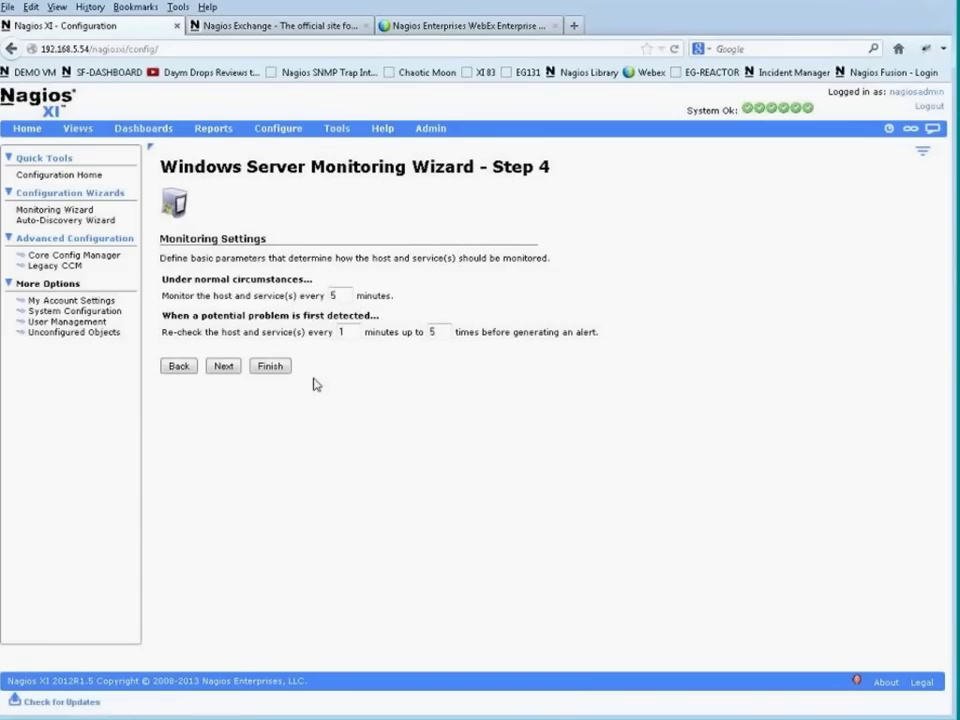
# Finish the Windows Server wizard to apply the configuration, then open ScottsServer's status details.
pyautogui.click(280, 370)
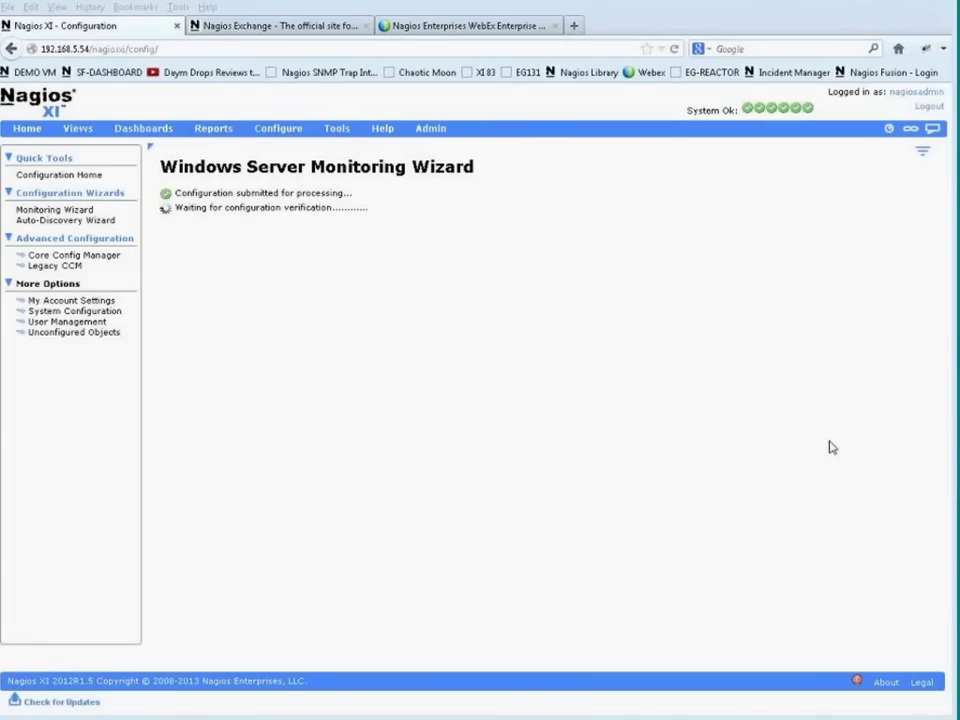
pyautogui.click(334, 461)
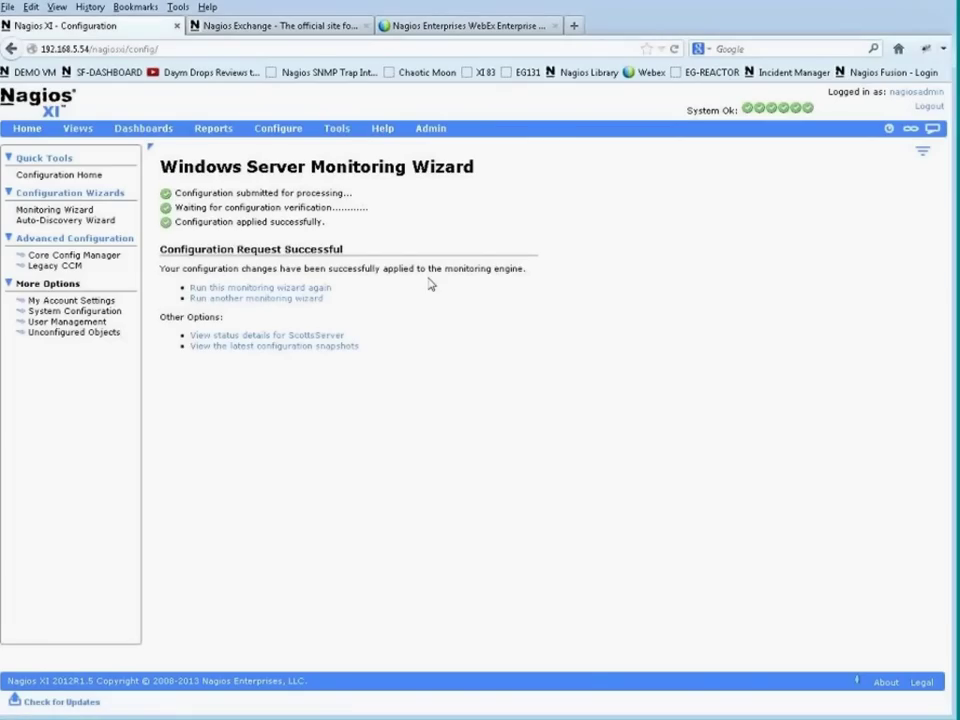
pyautogui.click(322, 337)
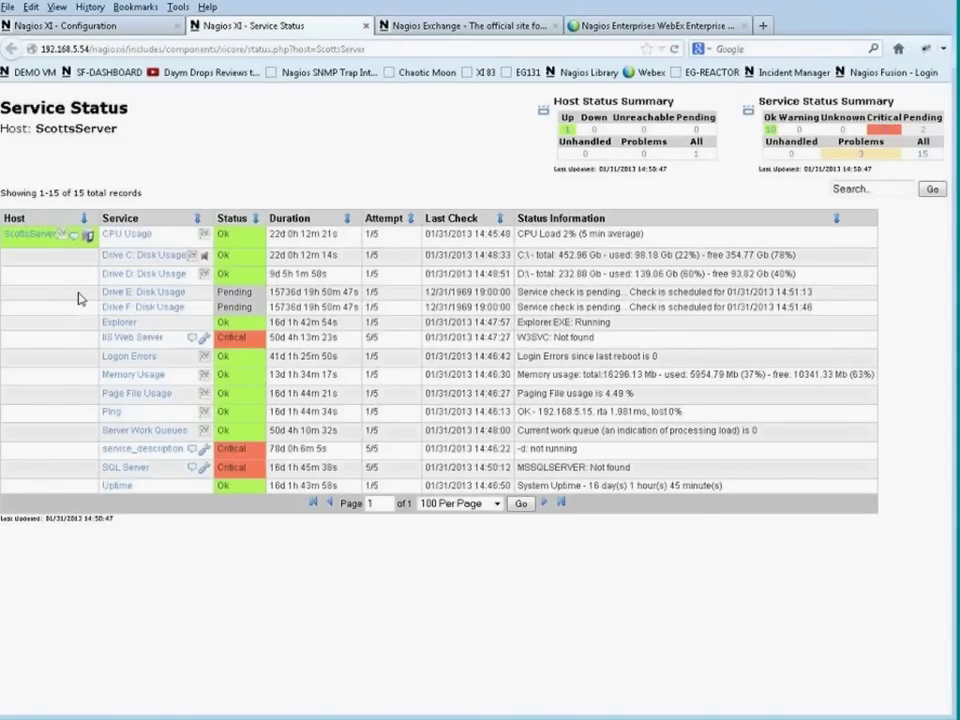
# Highlight the pending Drive E and Drive F checks on ScottsServer's status page.
pyautogui.moveTo(80, 292); pyautogui.dragTo(342, 311)
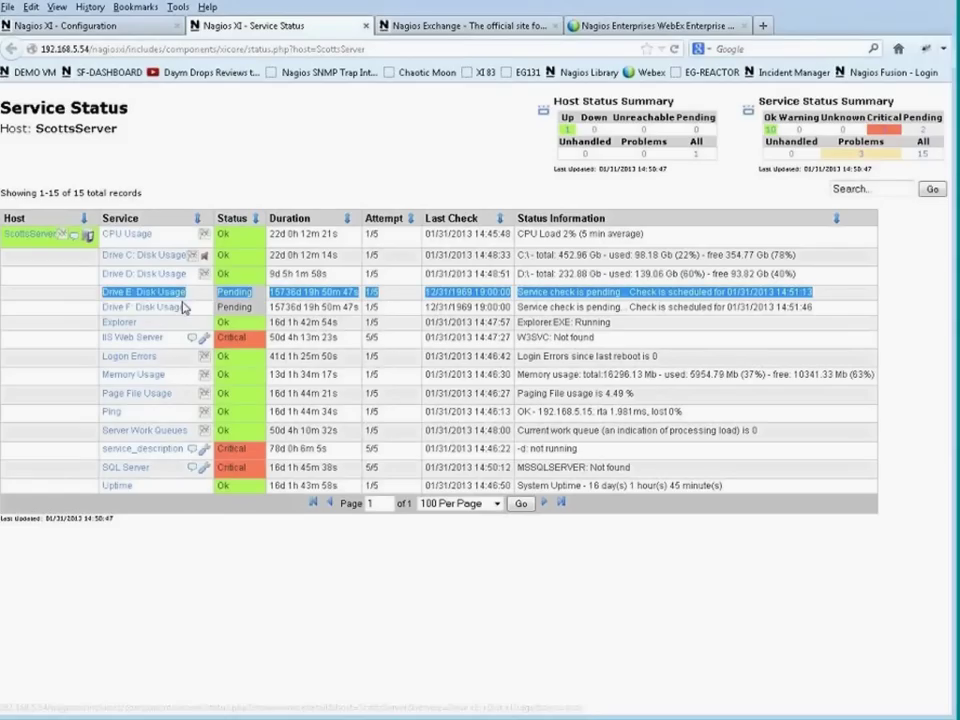
pyautogui.click(345, 310)
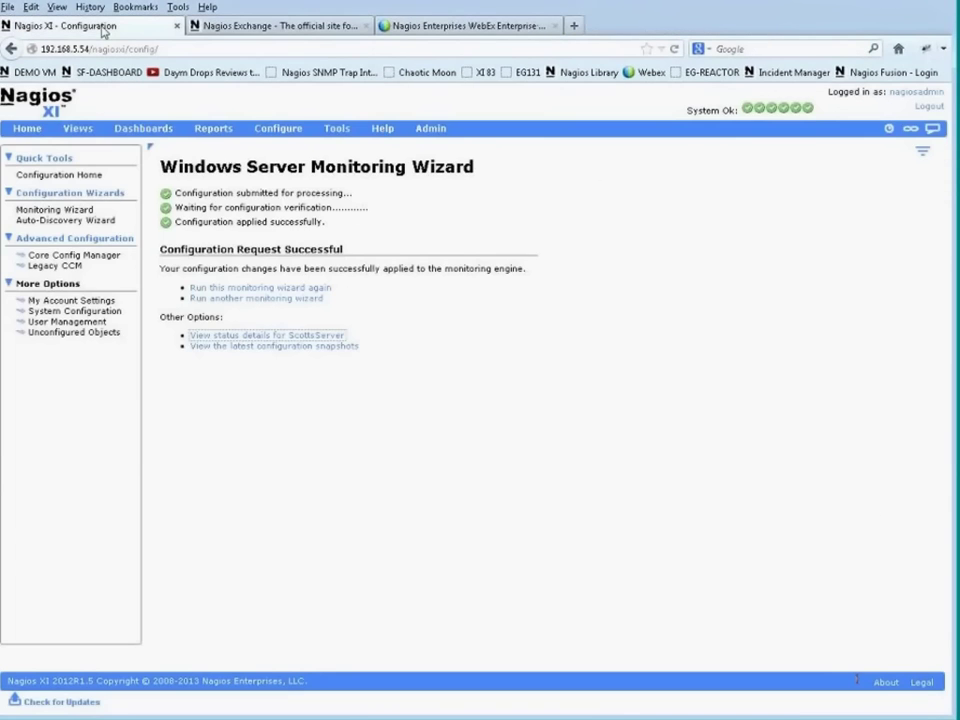
# Close the status tab and start Bulk Host Cloning and Import with ScottsServer as template host.
pyautogui.hotkey('ctrl', 'w')
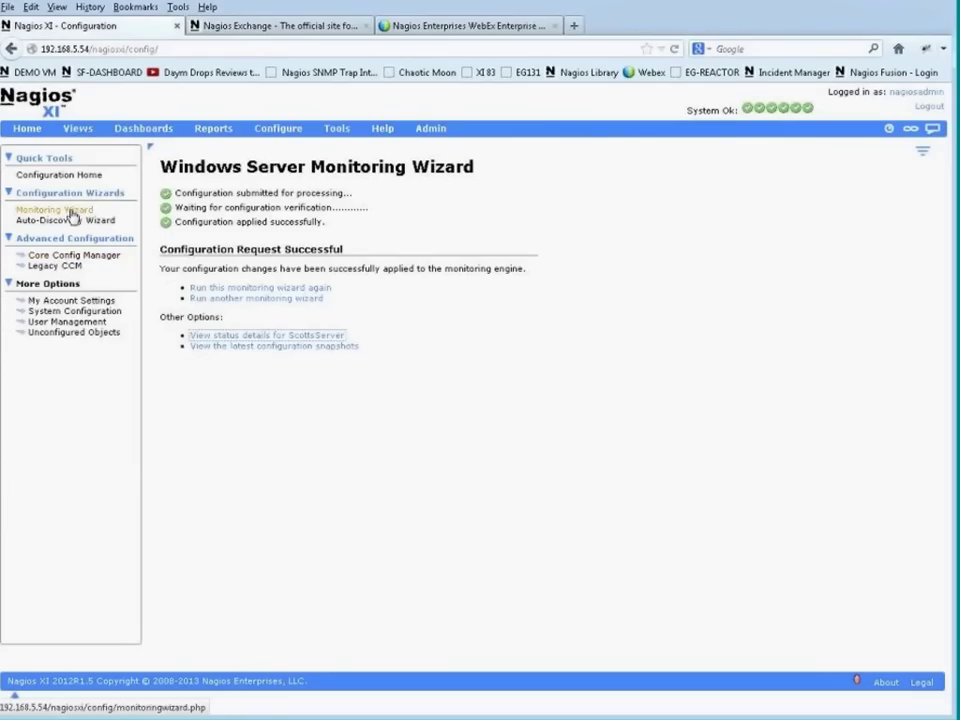
pyautogui.click(68, 210)
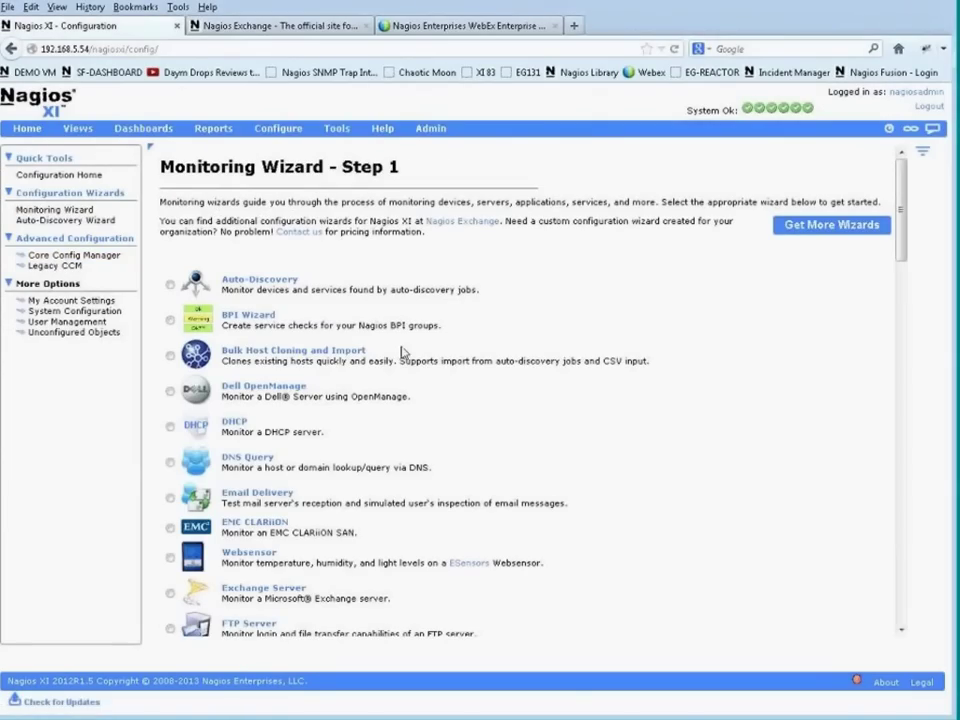
pyautogui.click(298, 357)
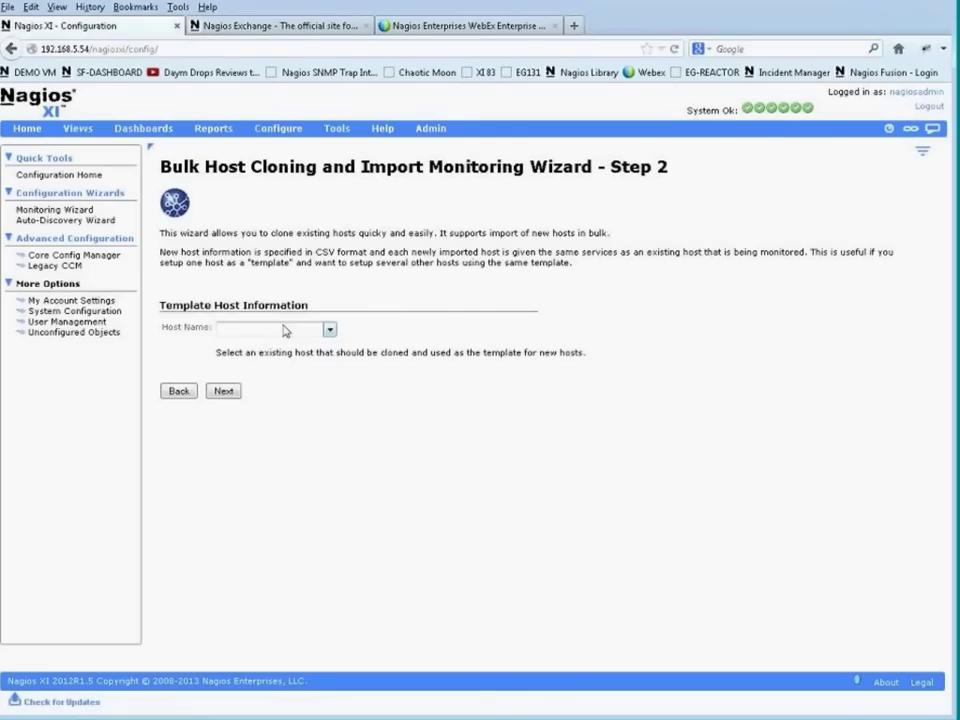
pyautogui.click(329, 330)
pyautogui.moveTo(329, 343); pyautogui.dragTo(343, 421)
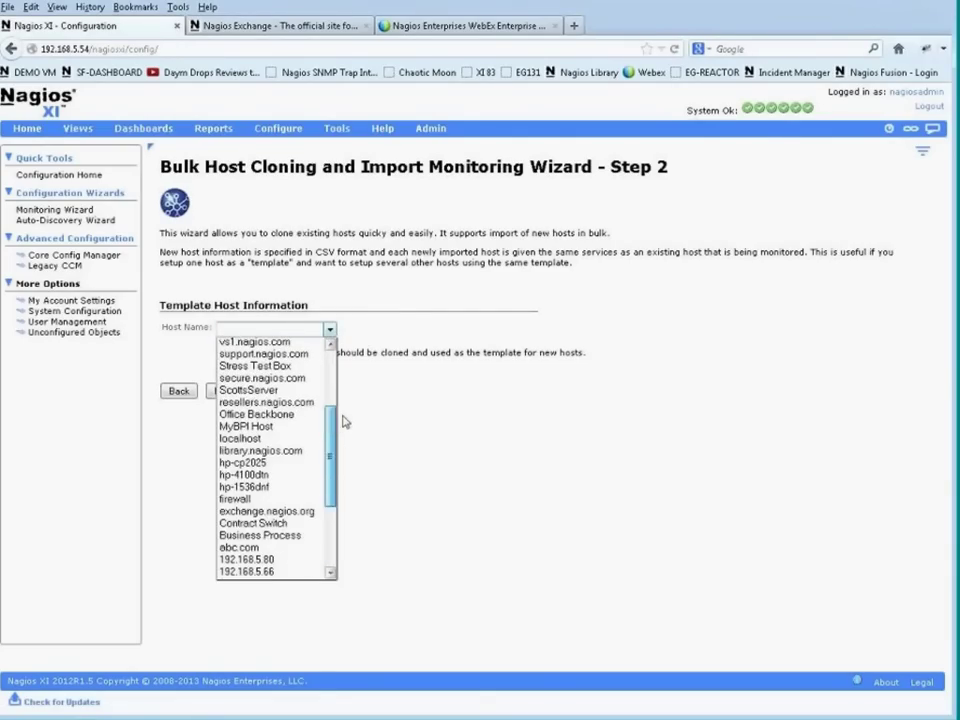
pyautogui.click(258, 390)
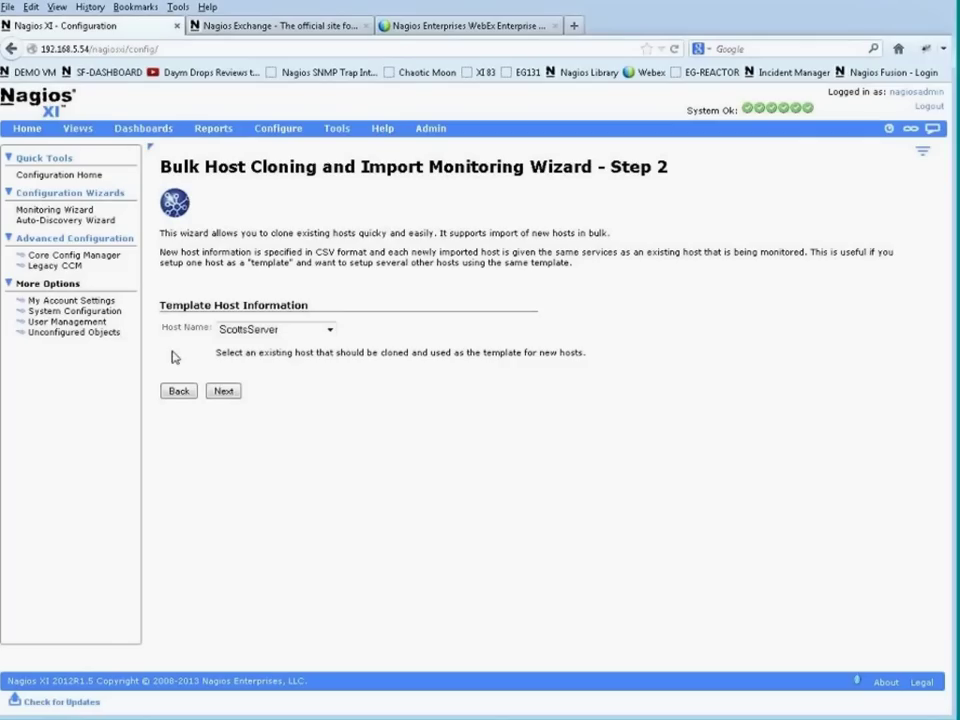
pyautogui.click(220, 392)
pyautogui.click(220, 392)
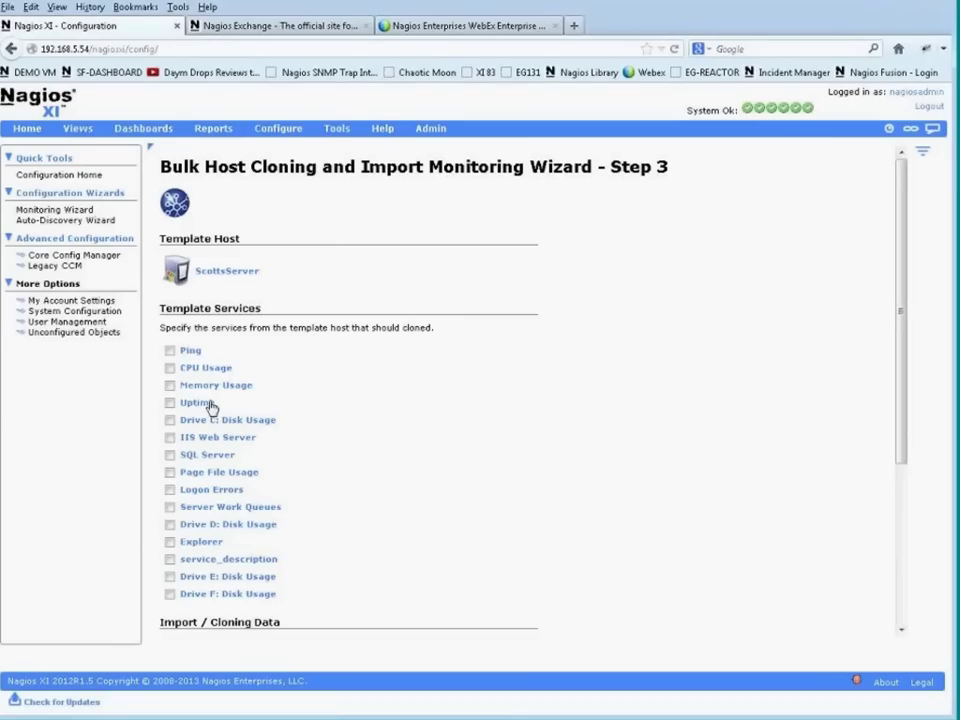
# Tick Ping, CPU, Memory, Uptime, Drive C:, IIS, SQL, Page File, Logon Errors and Server Work Queues.
pyautogui.click(170, 351)
pyautogui.click(170, 368)
pyautogui.click(170, 385)
pyautogui.click(170, 402)
pyautogui.click(170, 420)
pyautogui.click(170, 437)
pyautogui.click(170, 454)
pyautogui.click(170, 472)
pyautogui.click(170, 489)
pyautogui.click(170, 507)
pyautogui.scroll(-3, 358, 564)
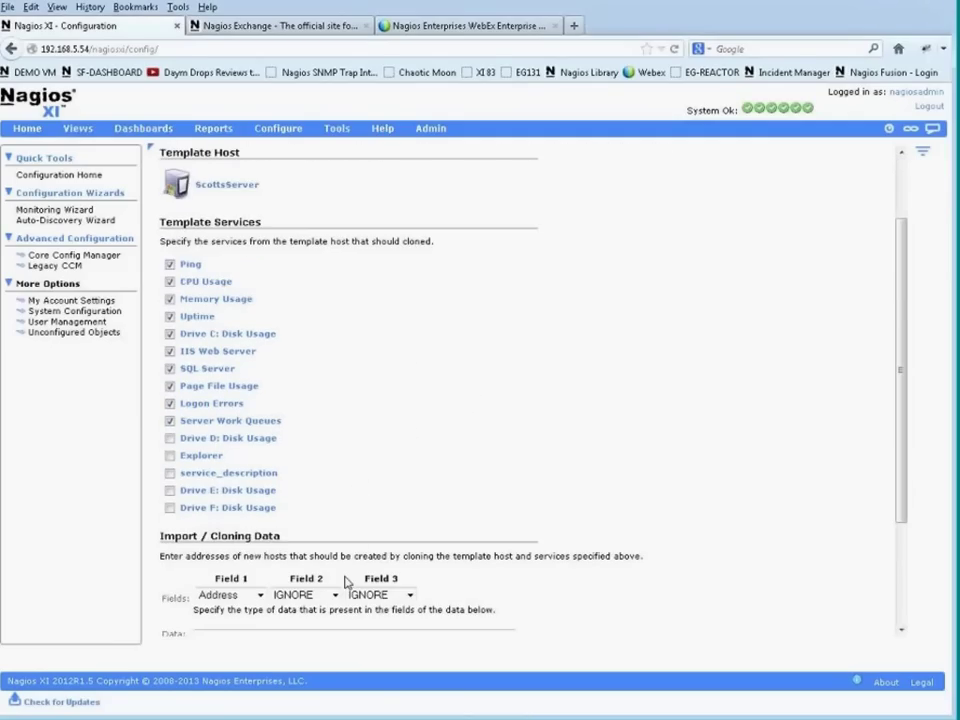
pyautogui.scroll(-2, 300, 545)
pyautogui.click(317, 519)
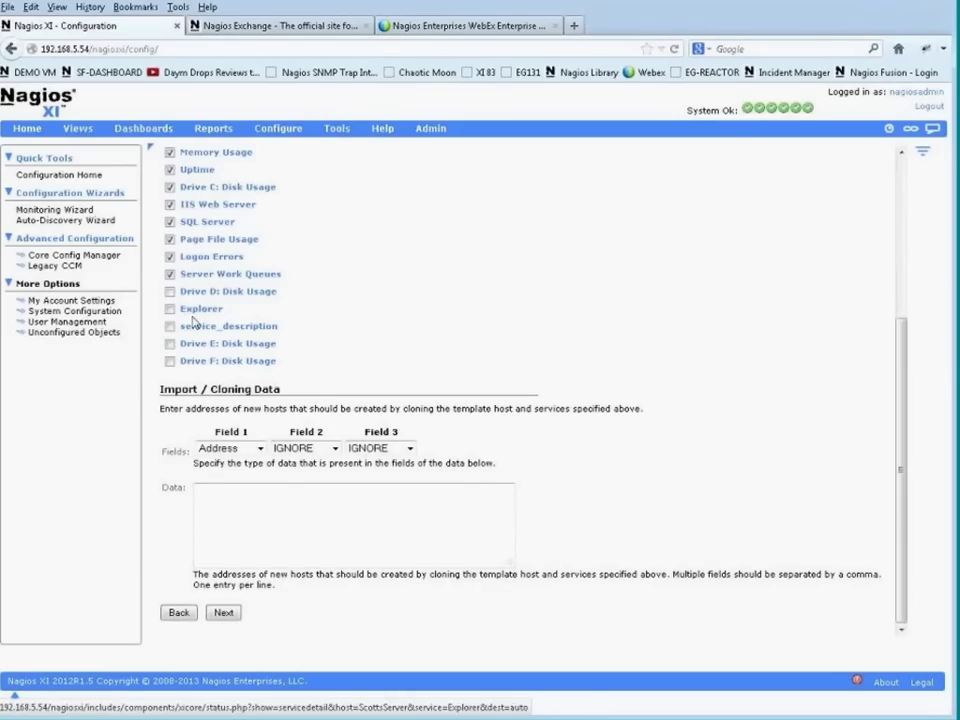
# Enter the import addresses 10.0.0.1, 10.0.0.2 and 10.0.0.3 on separate lines.
pyautogui.write('10')
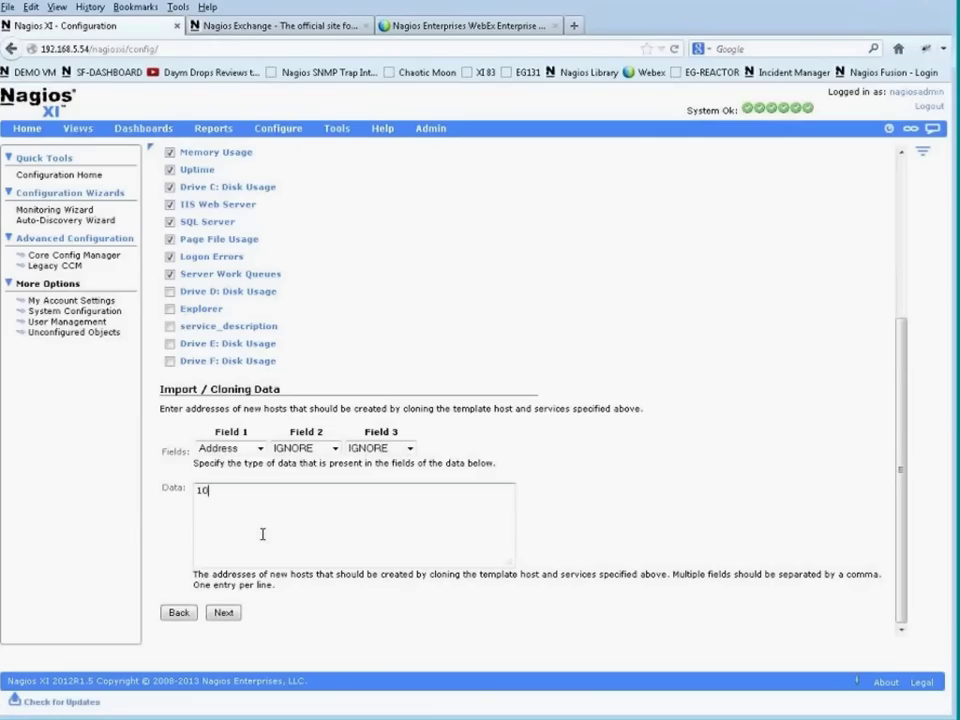
pyautogui.write('.0.0.1')
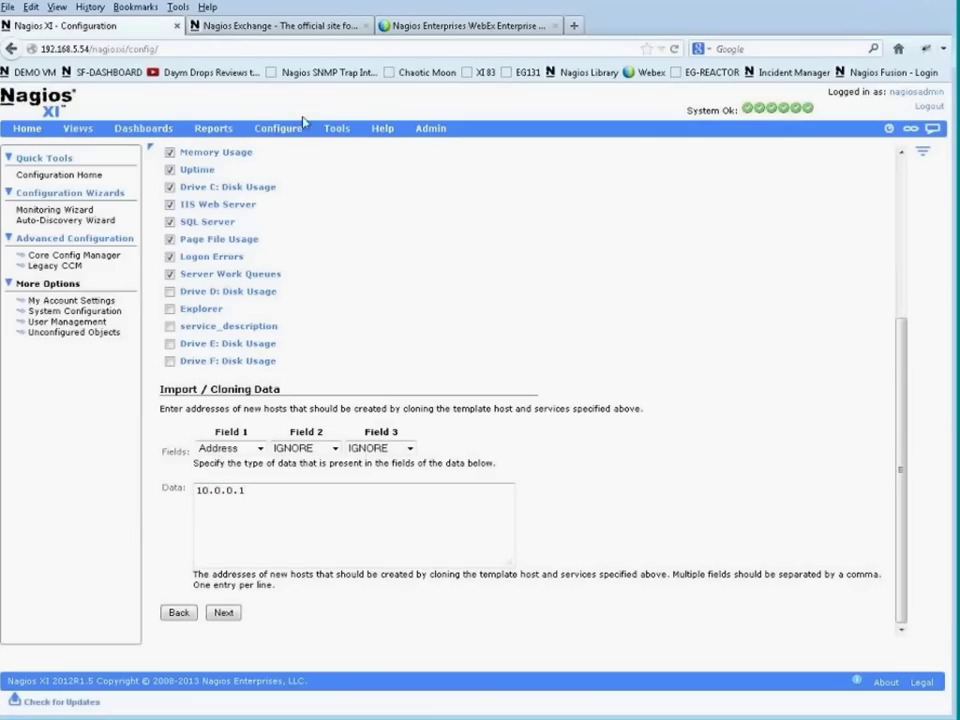
pyautogui.moveTo(248, 490); pyautogui.dragTo(208, 491)
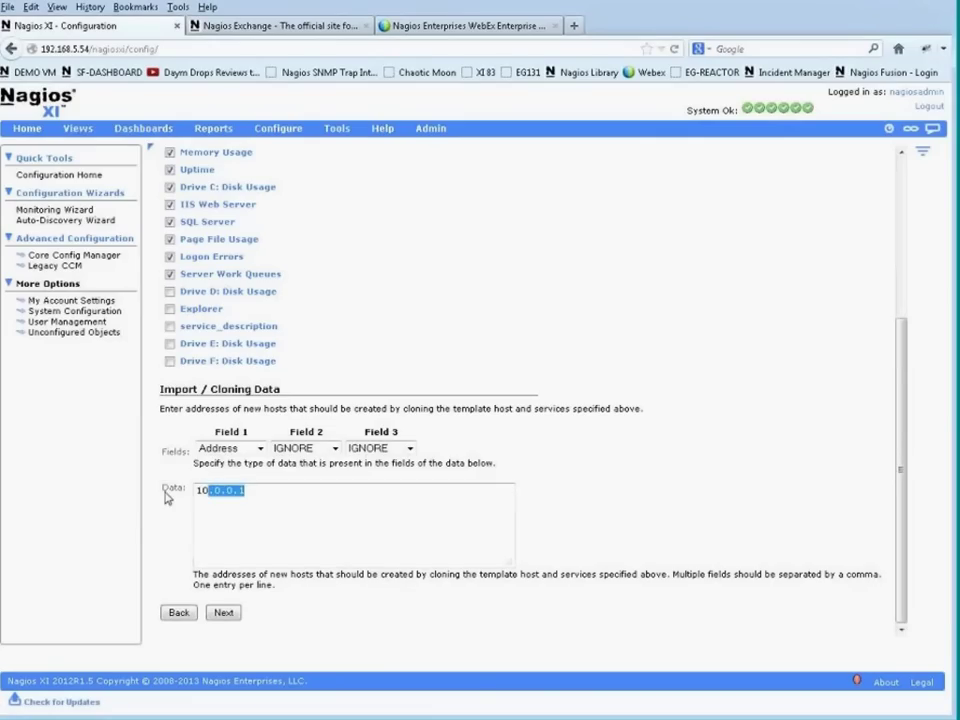
pyautogui.click(297, 517)
pyautogui.moveTo(297, 517); pyautogui.dragTo(156, 506)
pyautogui.hotkey('ctrl', 'c')
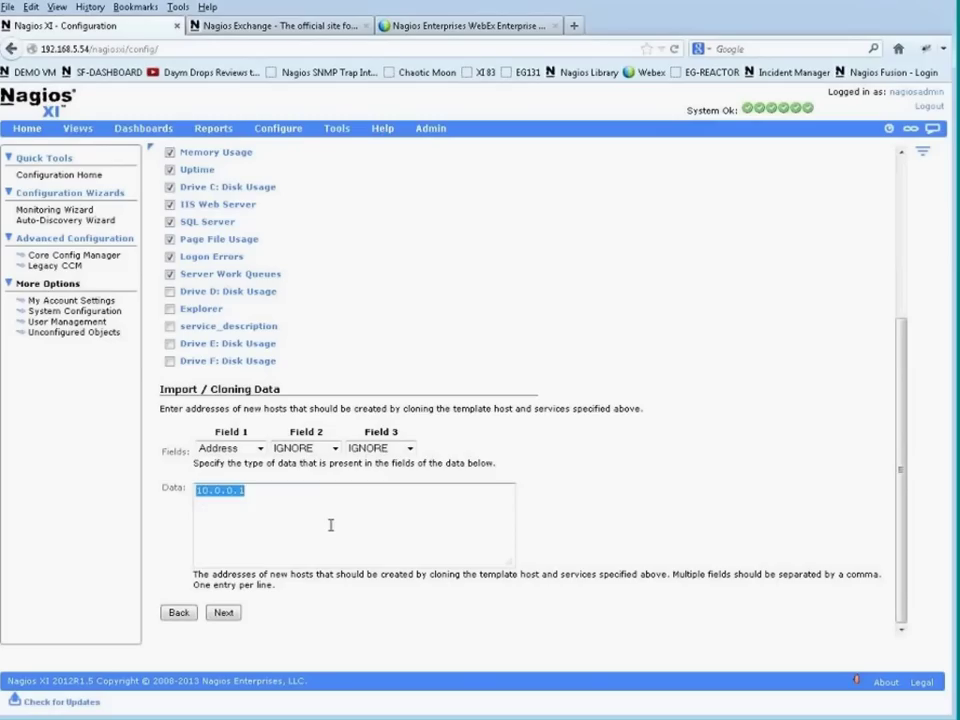
pyautogui.click(330, 524)
pyautogui.press('Return')
pyautogui.hotkey('ctrl', 'v')
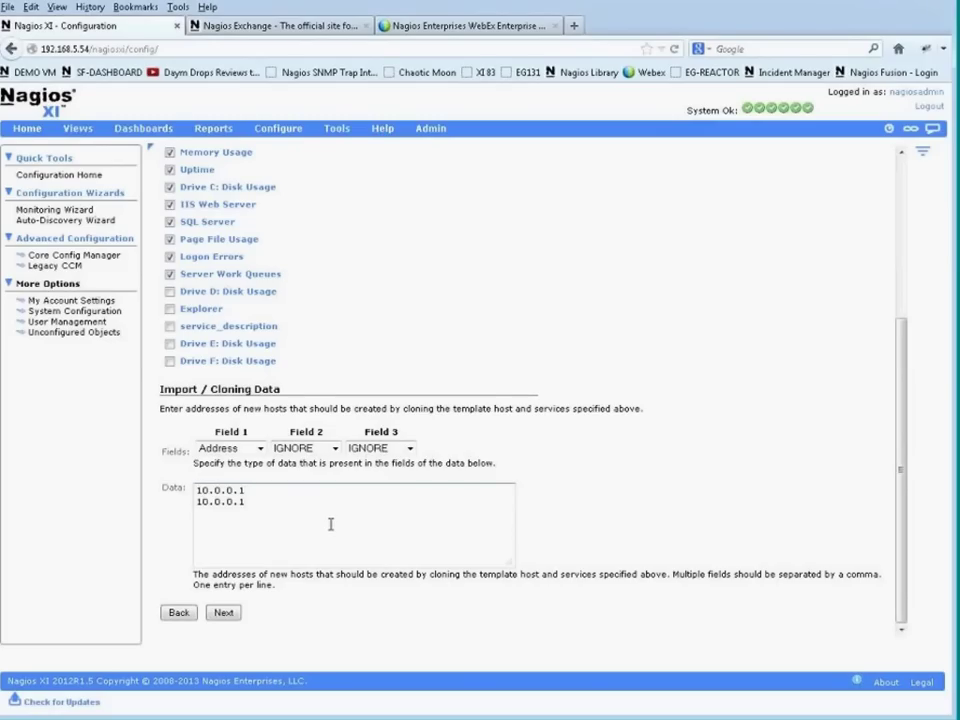
pyautogui.press('Return')
pyautogui.hotkey('ctrl', 'v')
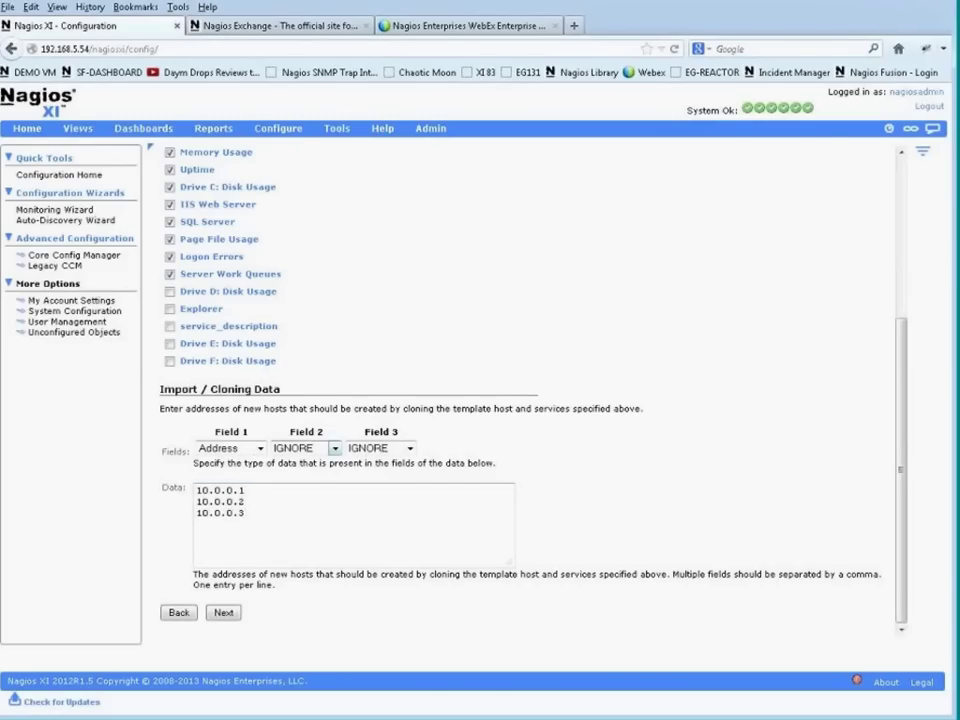
# Review the Field 2 data type choices, leave them unchanged, and advance to Monitoring Settings.
pyautogui.click(300, 450)
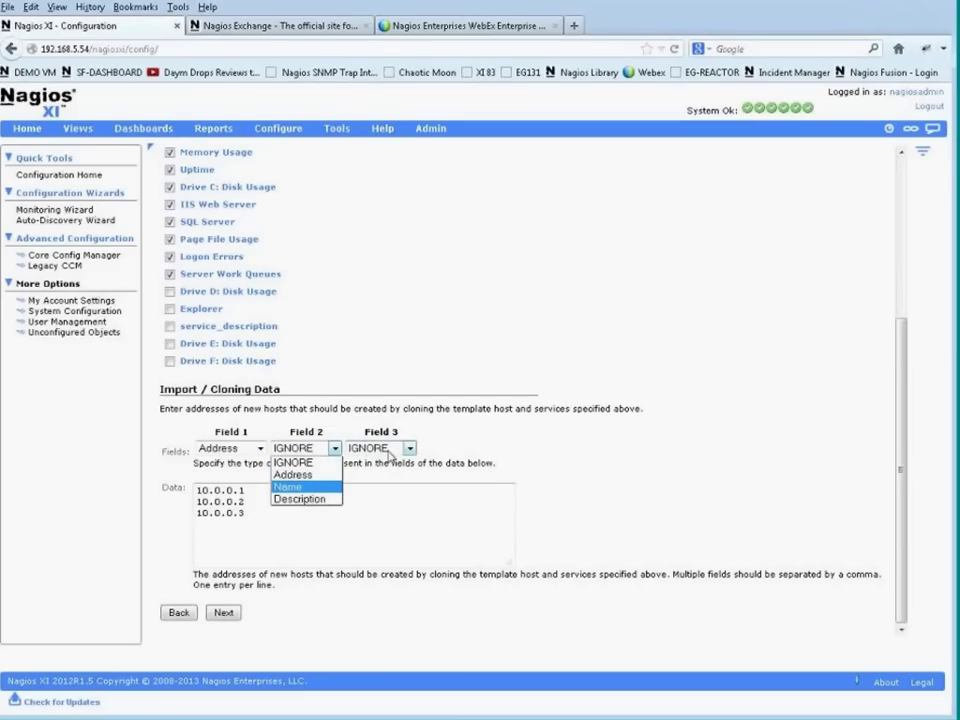
pyautogui.click(450, 525)
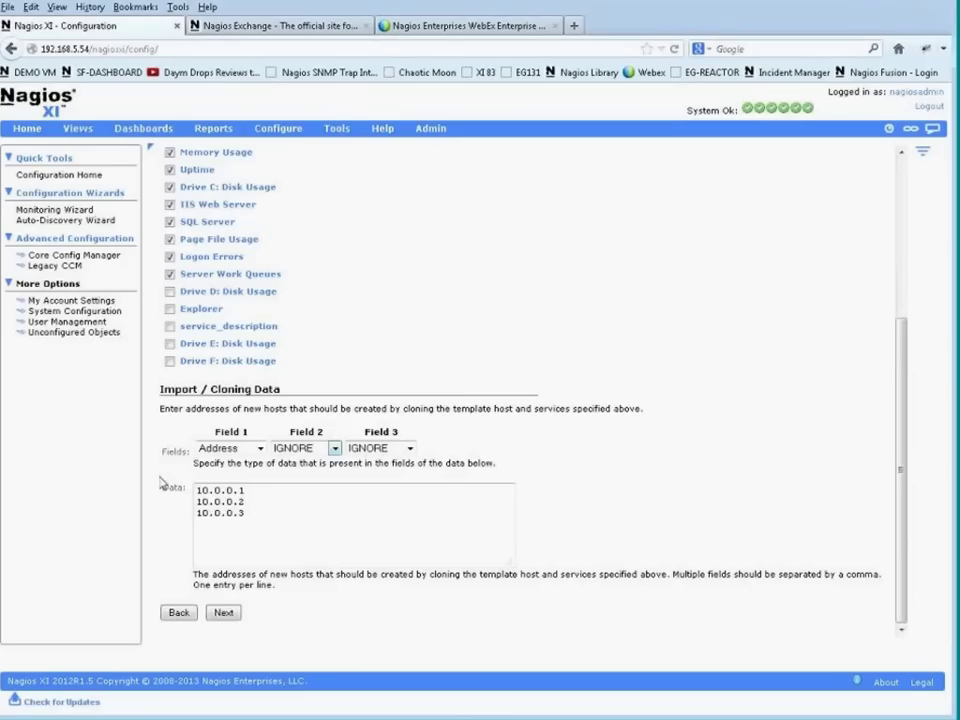
pyautogui.scroll(3, 294, 262)
pyautogui.scroll(1, 294, 262)
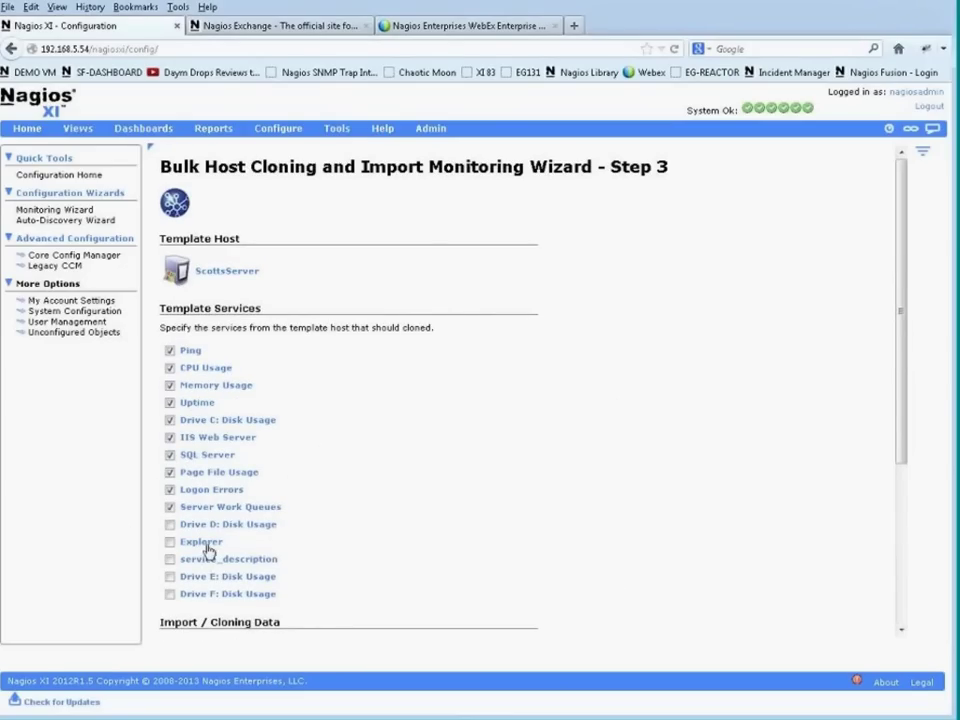
pyautogui.scroll(-3, 270, 551)
pyautogui.scroll(-1, 290, 575)
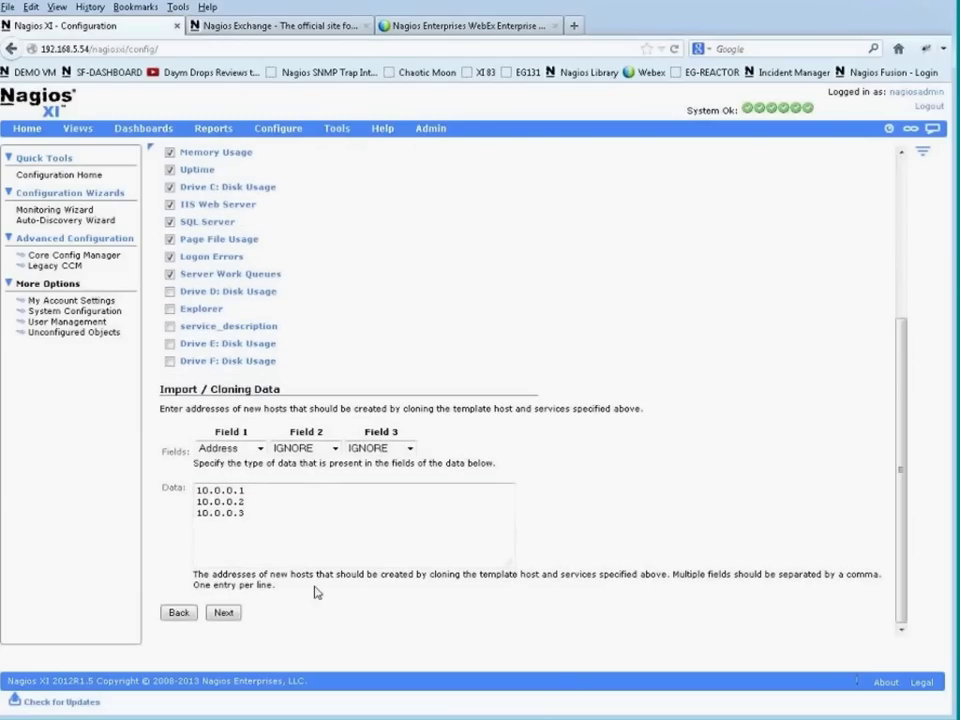
pyautogui.click(224, 614)
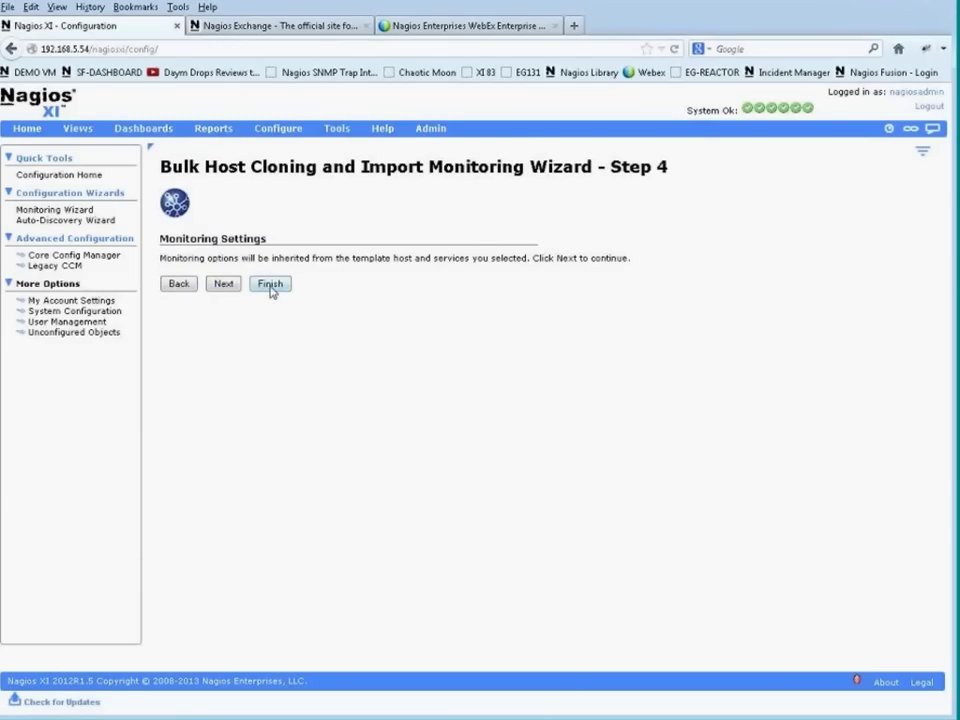
# Finish Step 4 so the cloned hosts are applied, then go to the Home dashboard.
pyautogui.click(270, 286)
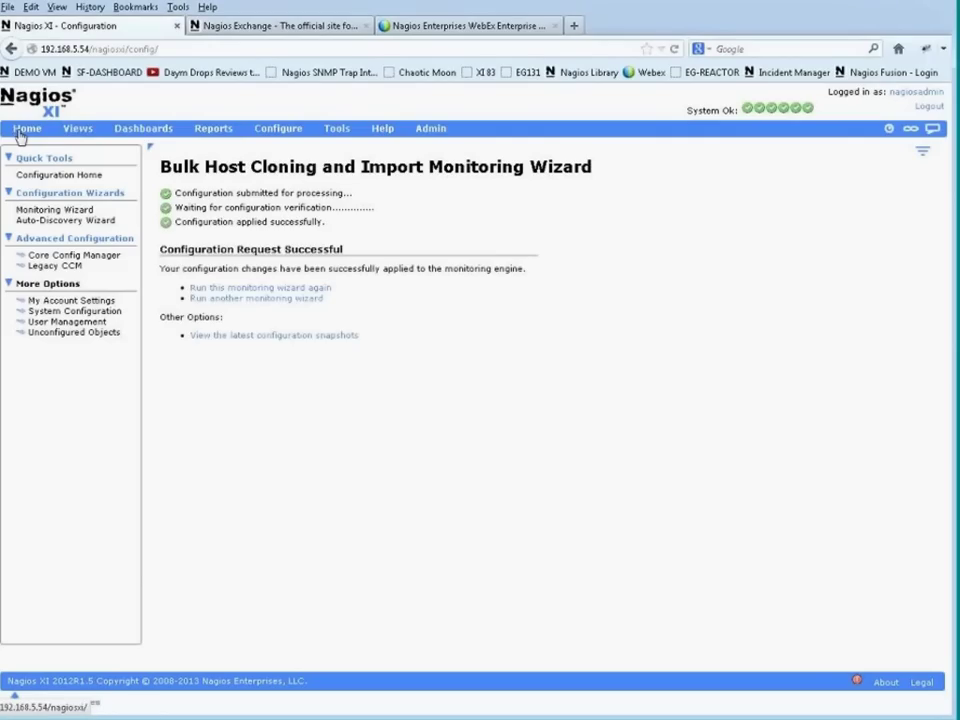
pyautogui.click(19, 134)
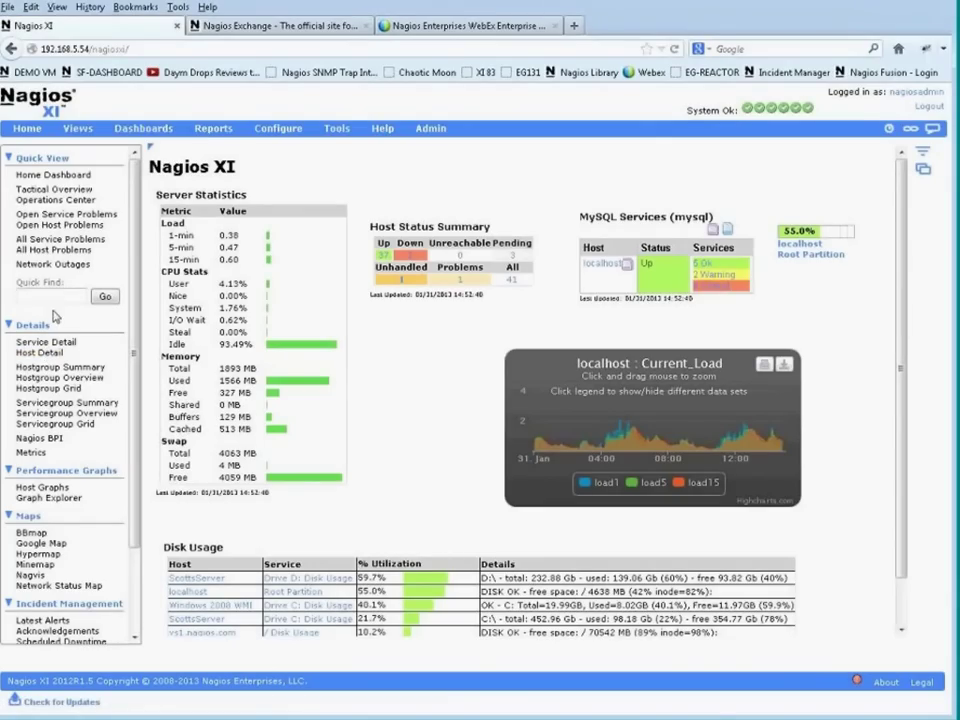
# Quick Find ScottsServer and open its host status detail in a new tab.
pyautogui.write('sc')
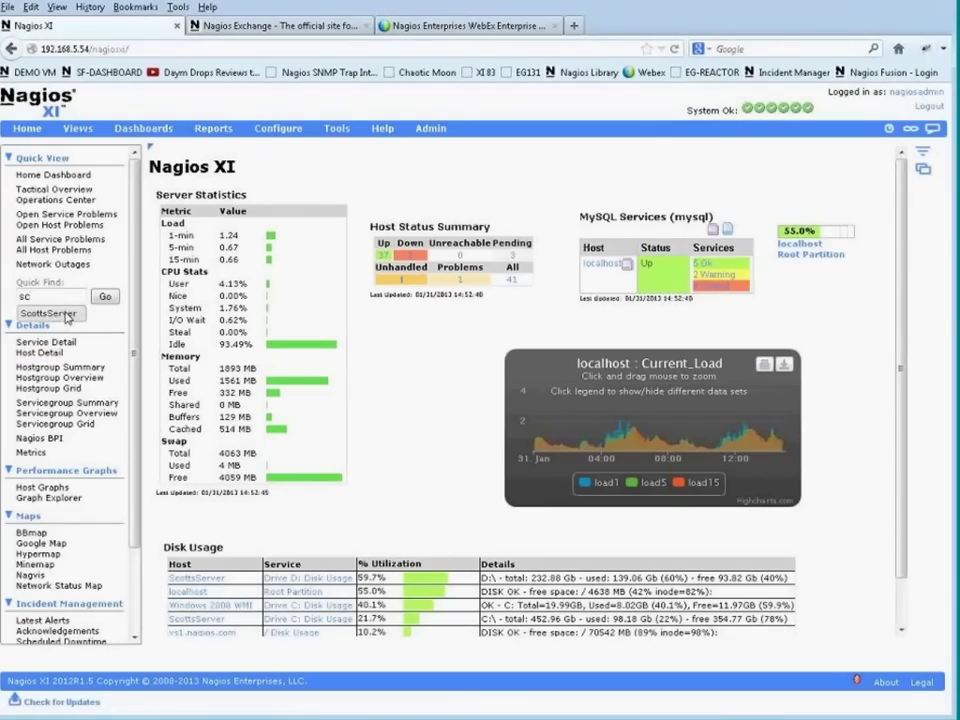
pyautogui.click(69, 318)
pyautogui.click(104, 296)
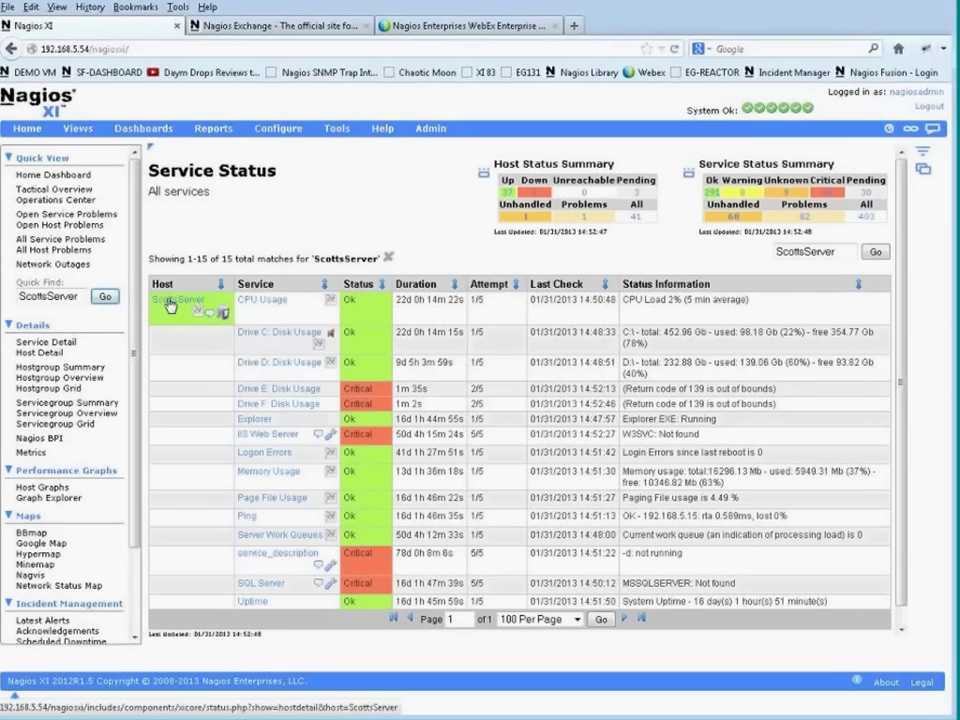
pyautogui.rightClick(168, 303)
pyautogui.click(215, 311)
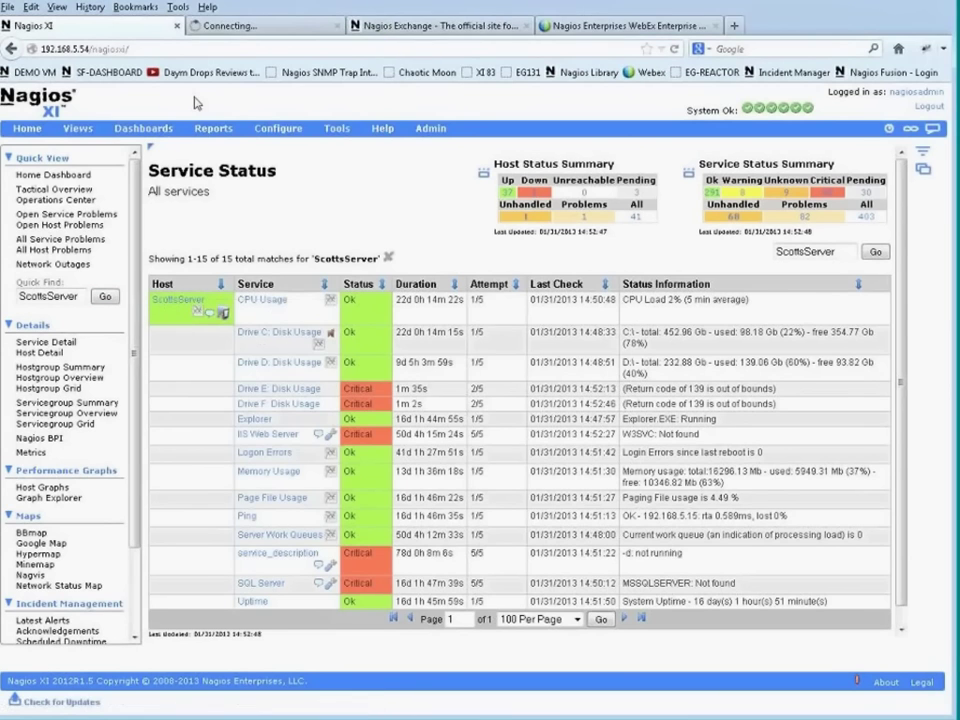
pyautogui.click(228, 25)
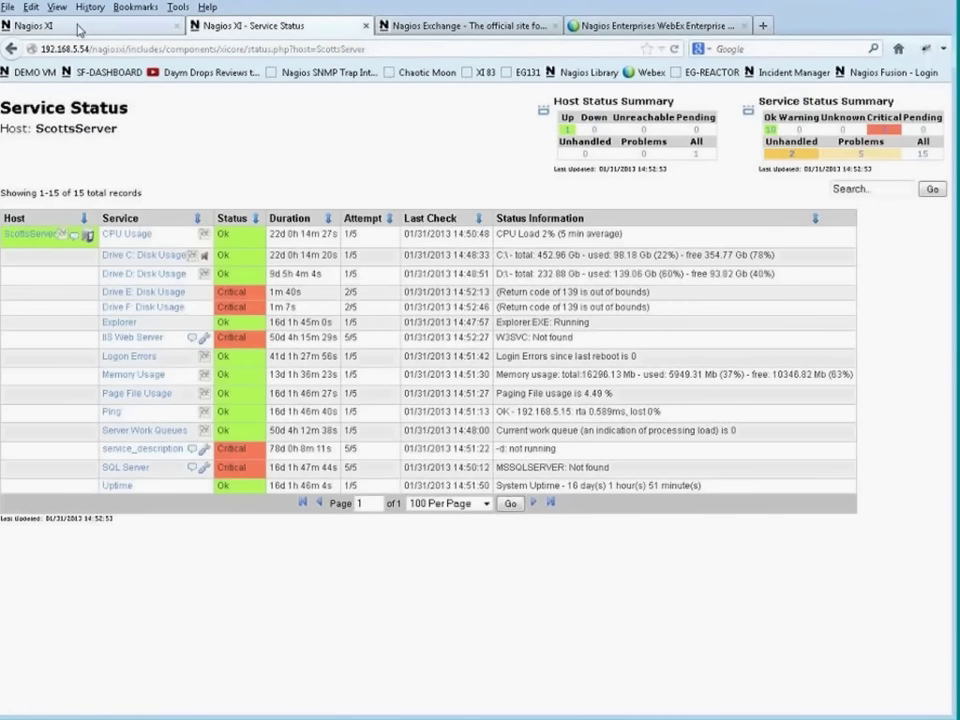
pyautogui.click(80, 30)
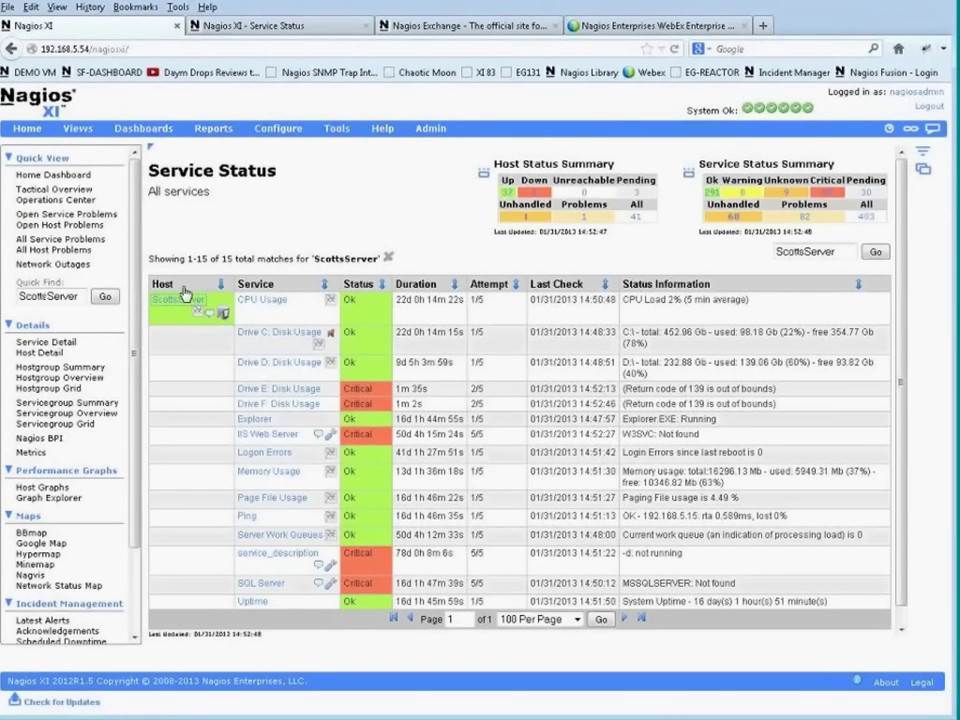
# Review new host 10.0.0.1's pending services in Host Detail, then go to Configuration Options.
pyautogui.click(40, 352)
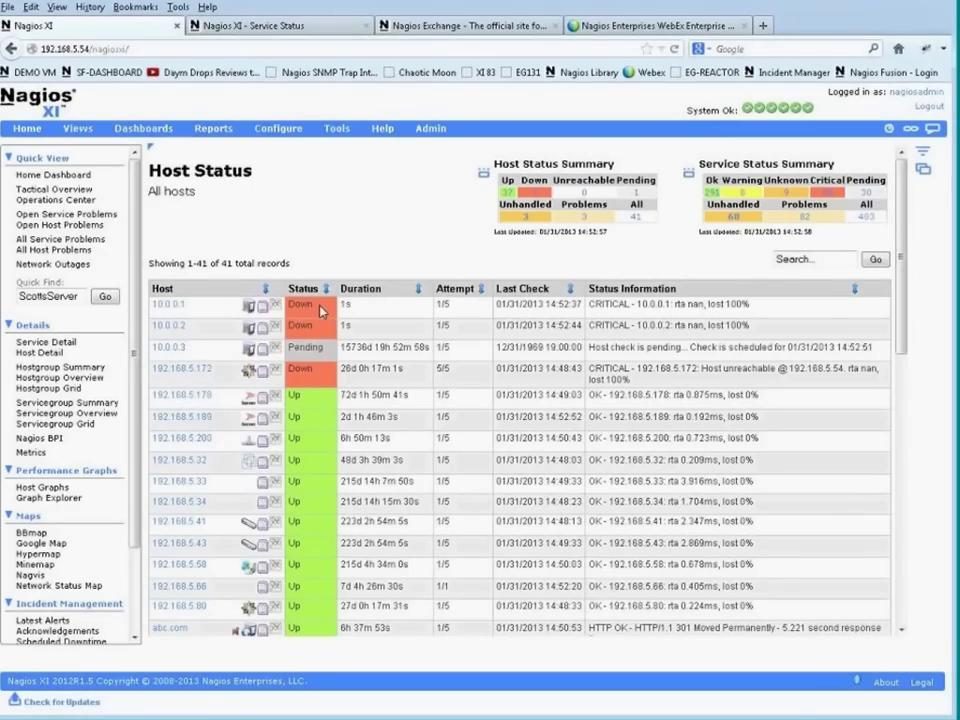
pyautogui.click(264, 312)
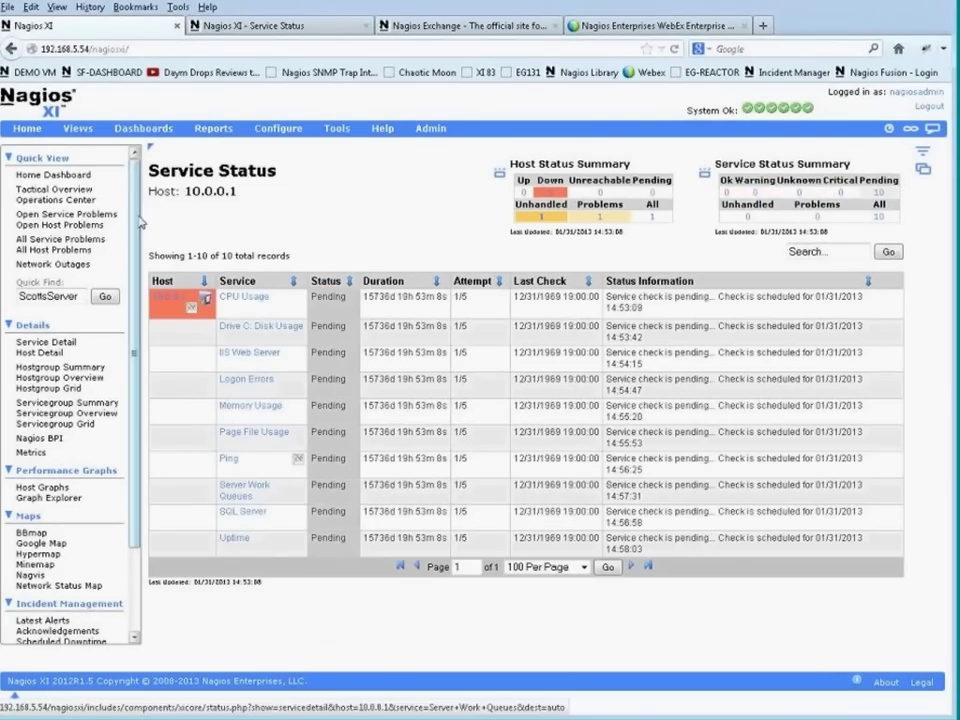
pyautogui.click(151, 148)
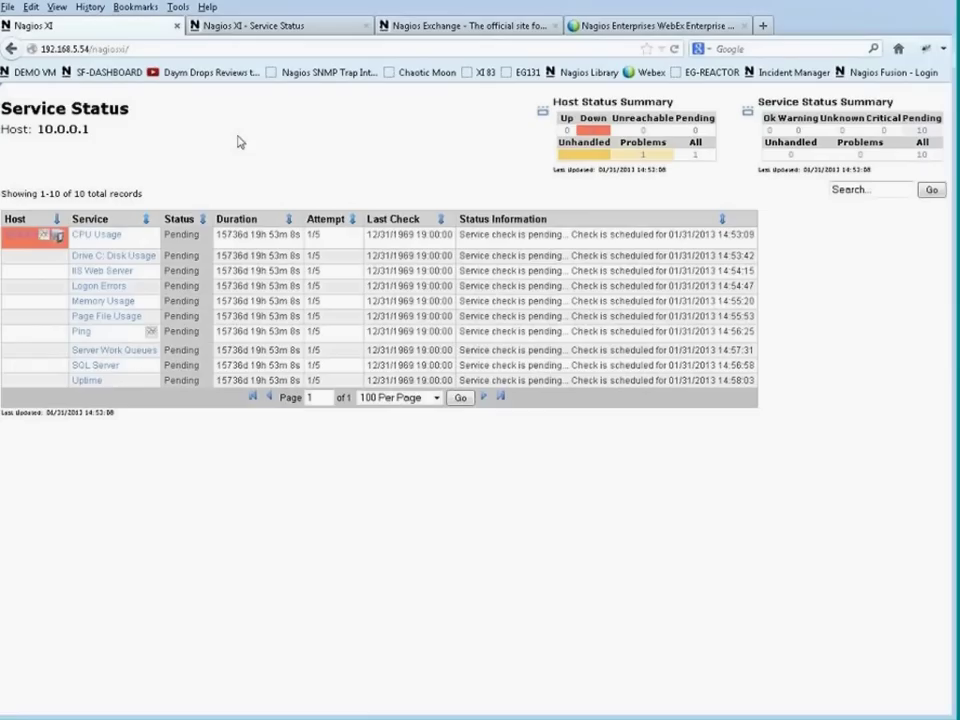
pyautogui.click(243, 33)
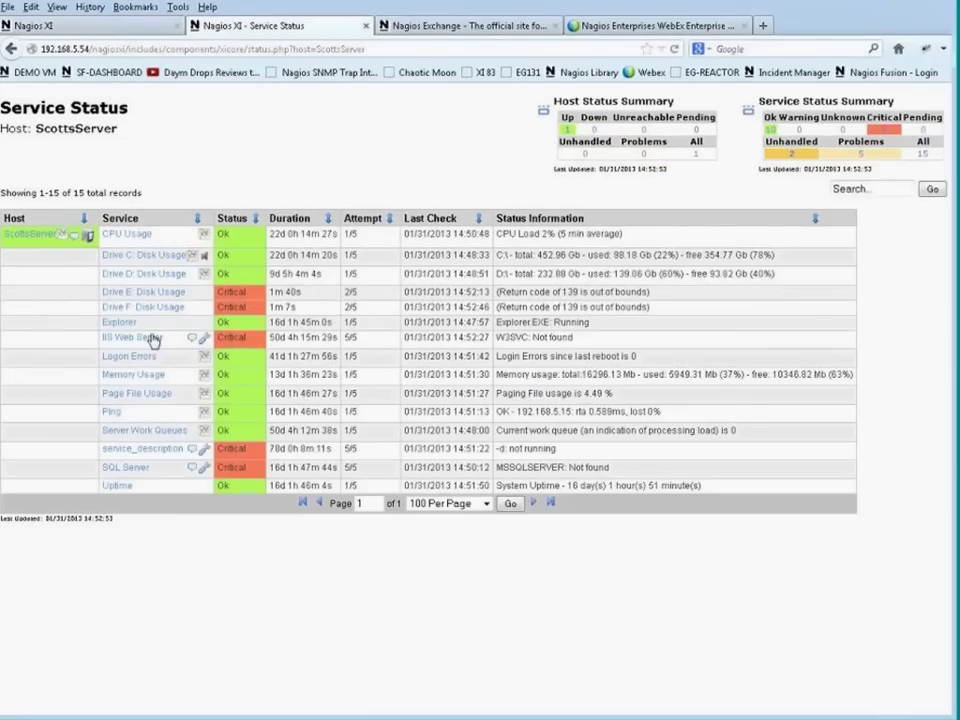
pyautogui.click(96, 30)
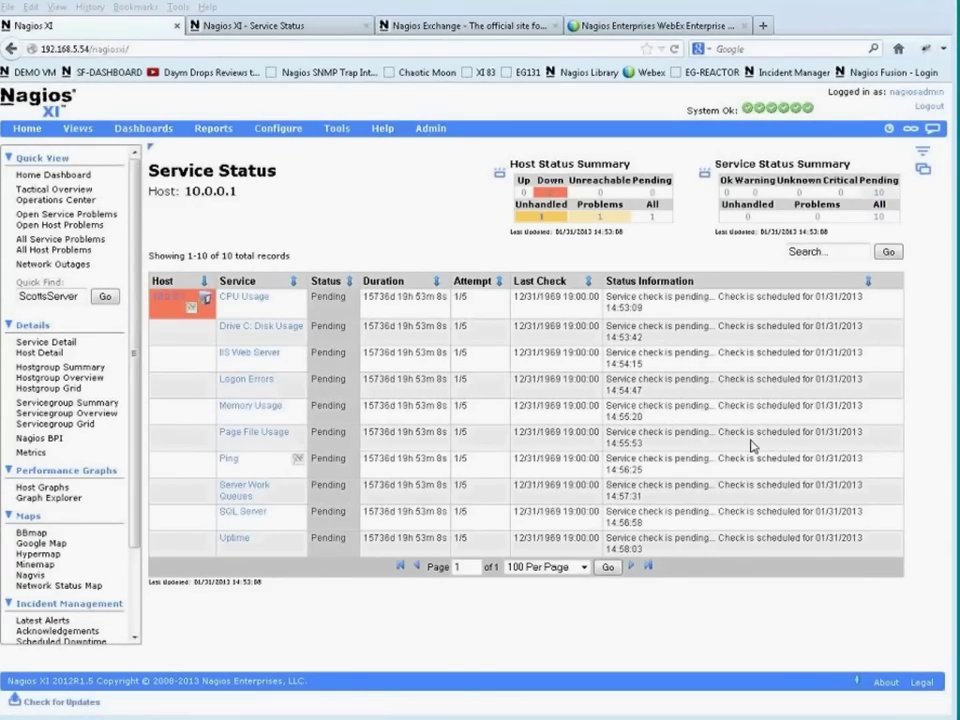
pyautogui.click(272, 130)
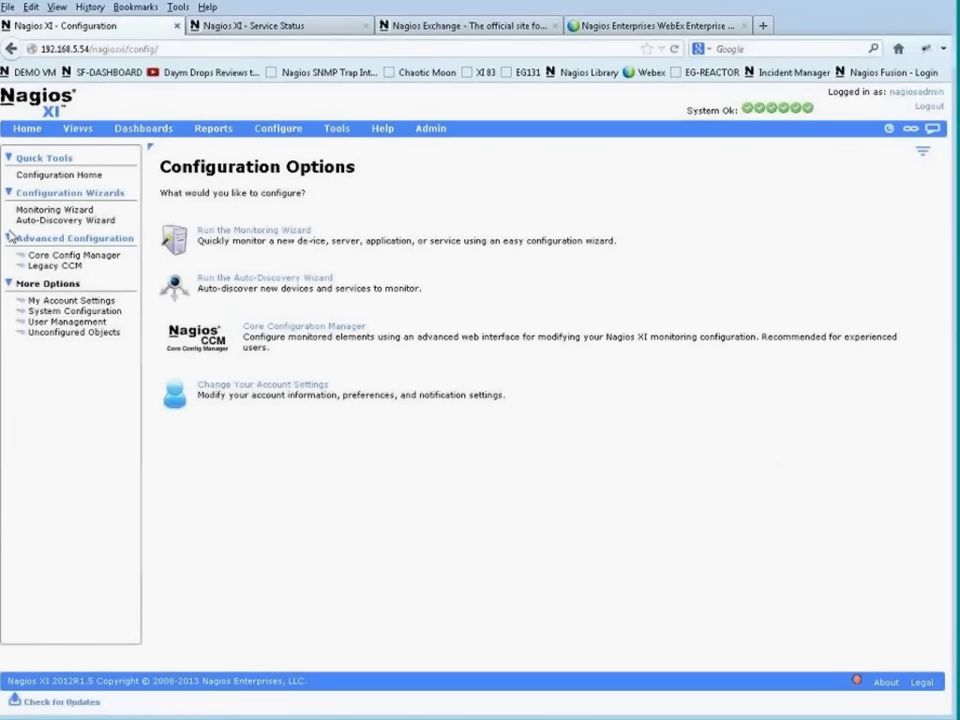
# Preview the Linux Server wizard's distribution choices, then back out to the wizard list.
pyautogui.click(62, 210)
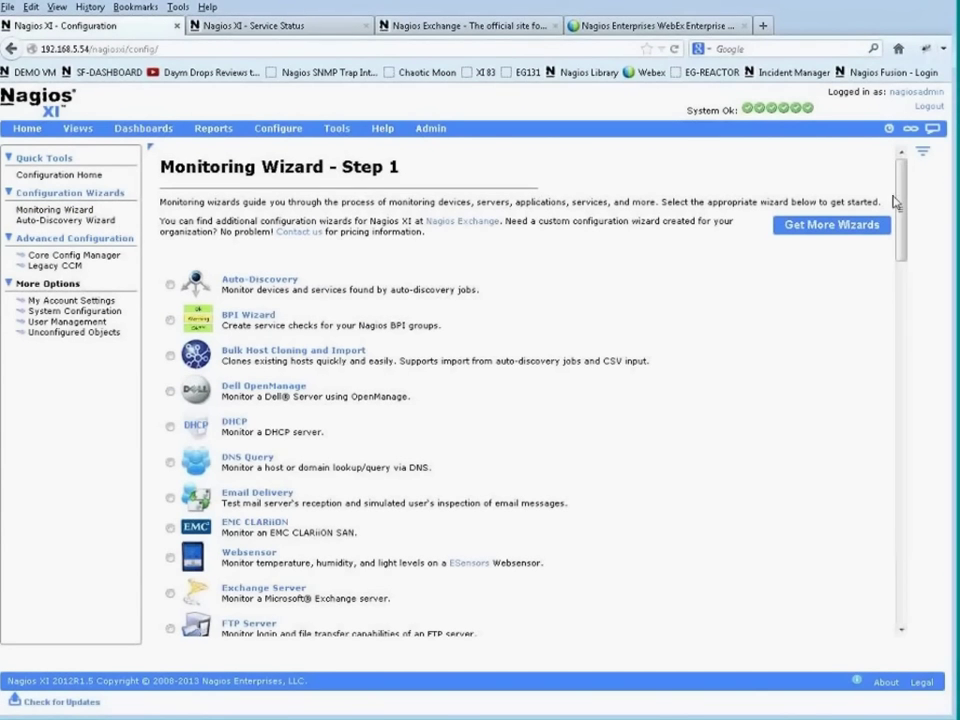
pyautogui.moveTo(905, 183); pyautogui.dragTo(902, 250)
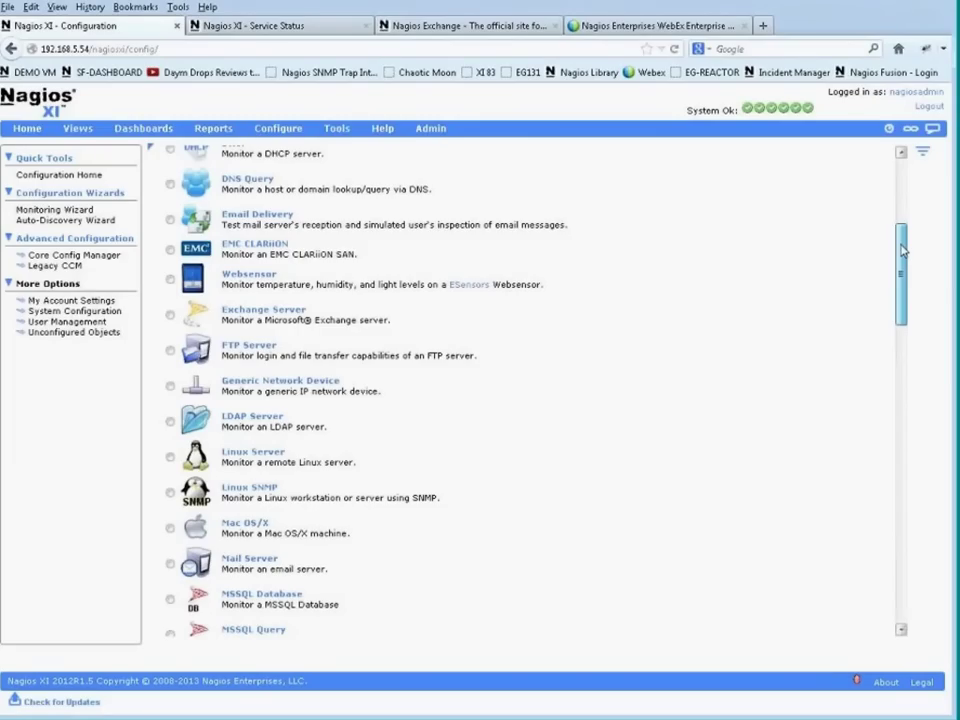
pyautogui.click(258, 455)
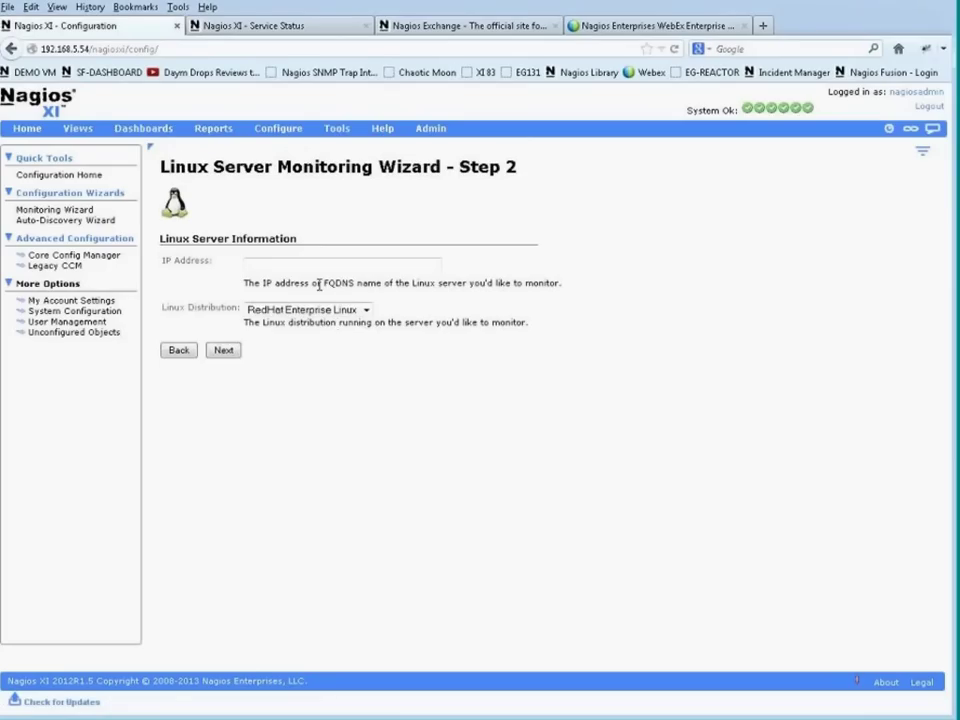
pyautogui.click(365, 311)
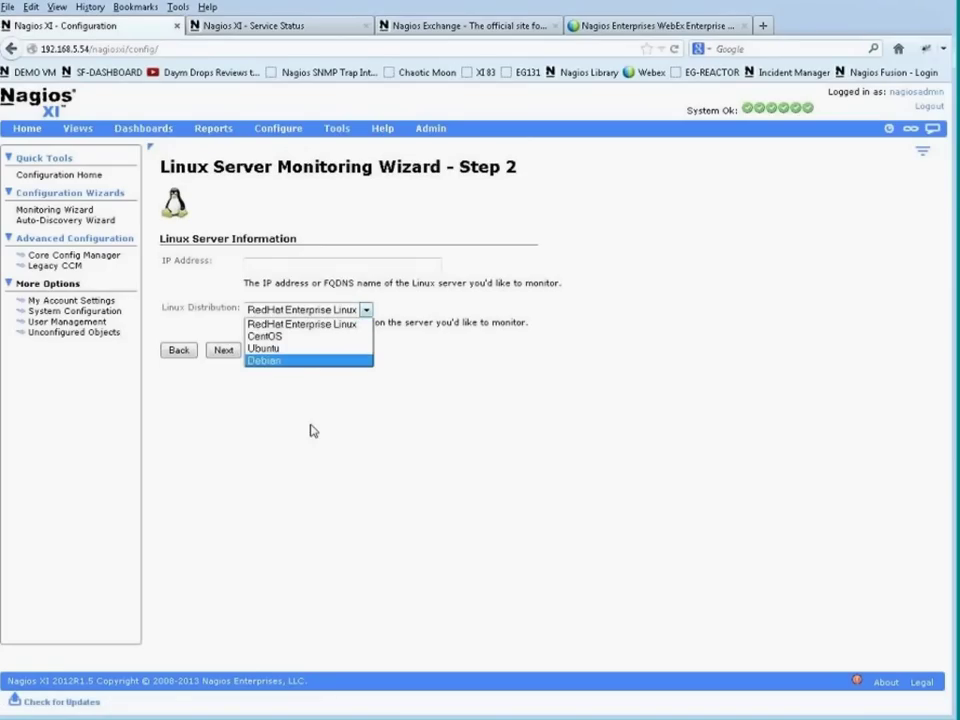
pyautogui.press('Escape')
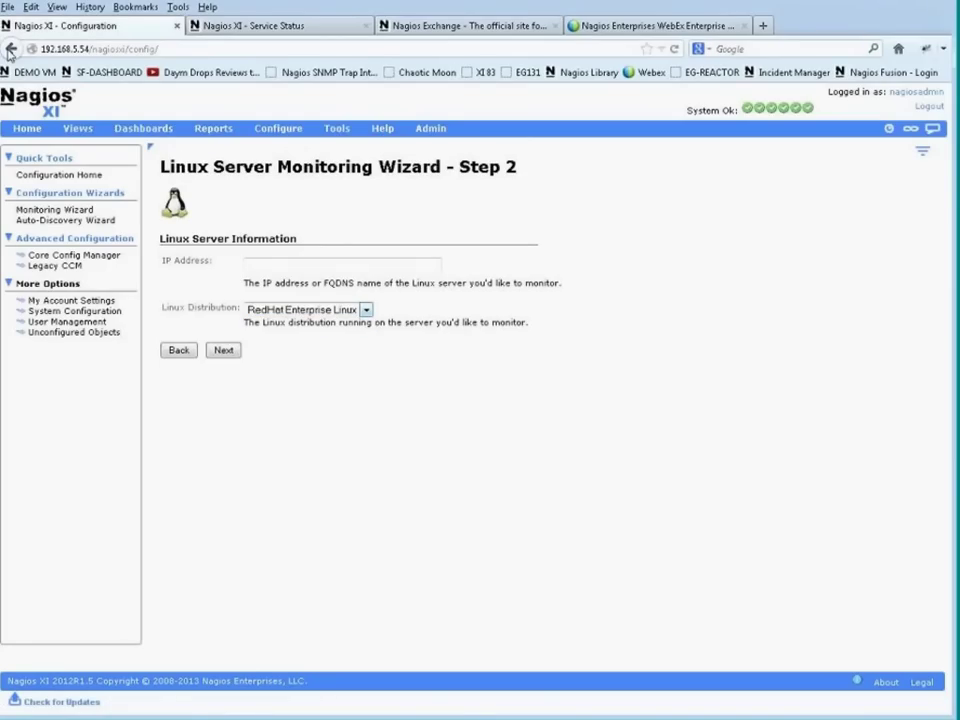
pyautogui.click(10, 48)
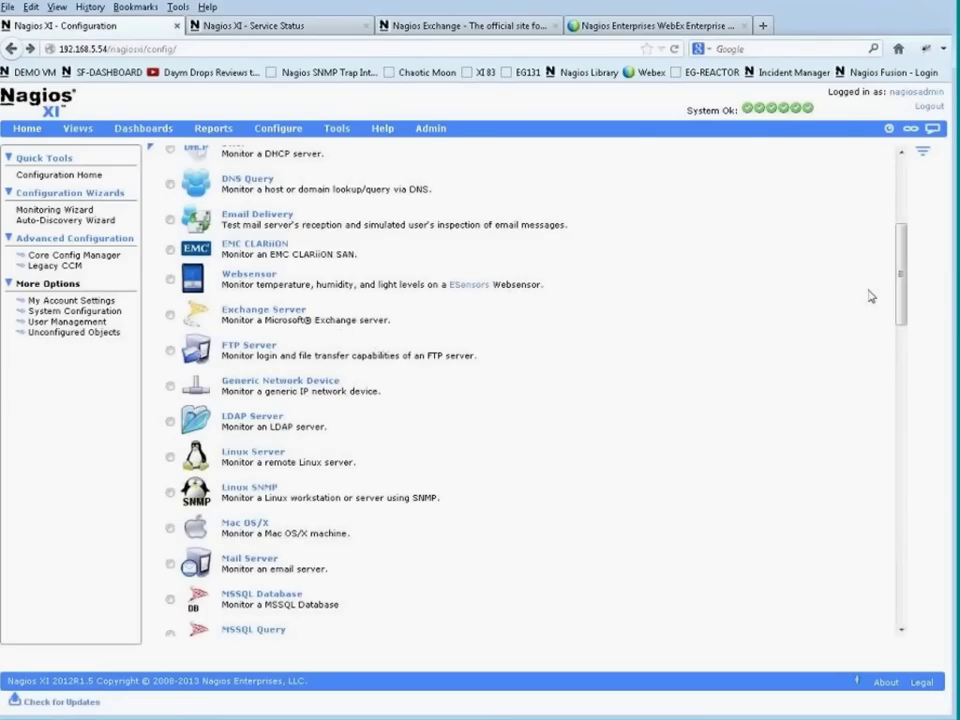
# Start the NRPE wizard with operating system Linux - Other and address fgdf.
pyautogui.moveTo(907, 259); pyautogui.dragTo(899, 337)
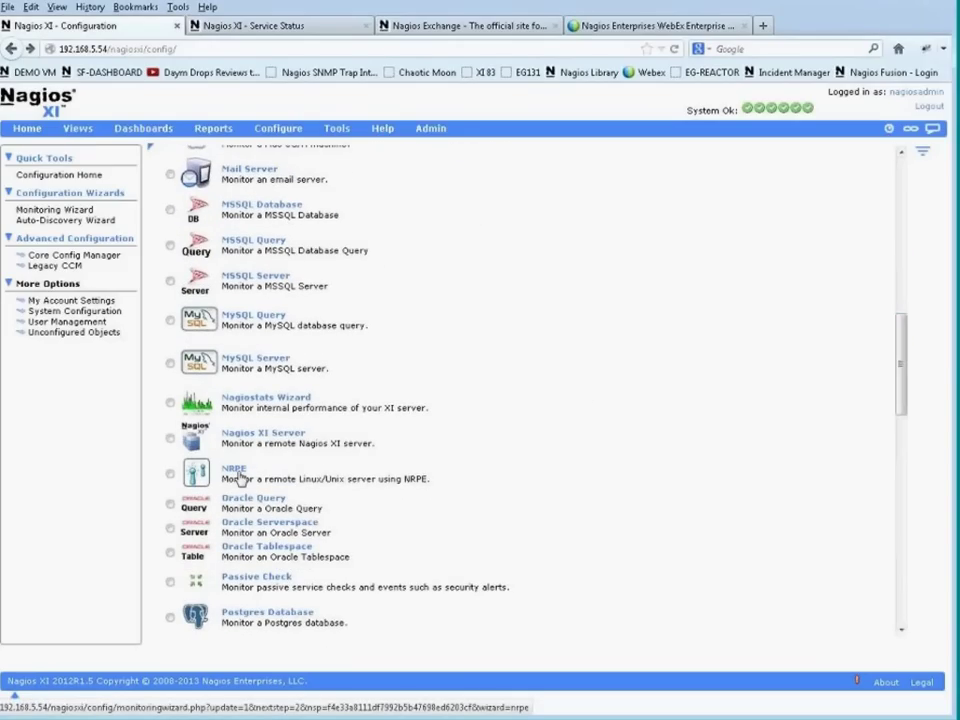
pyautogui.click(237, 471)
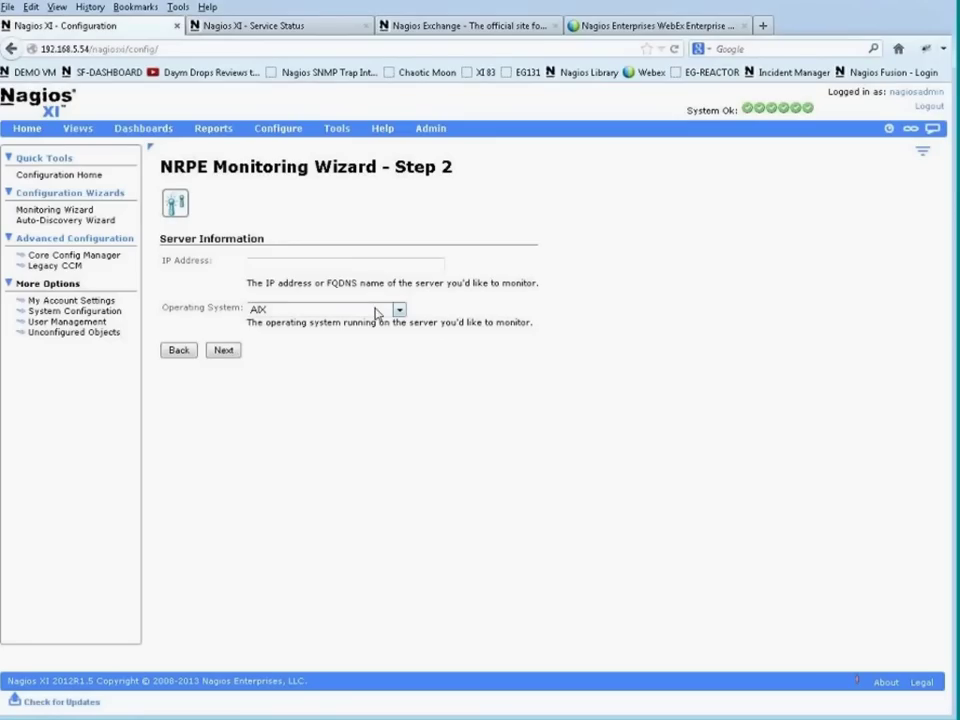
pyautogui.click(379, 312)
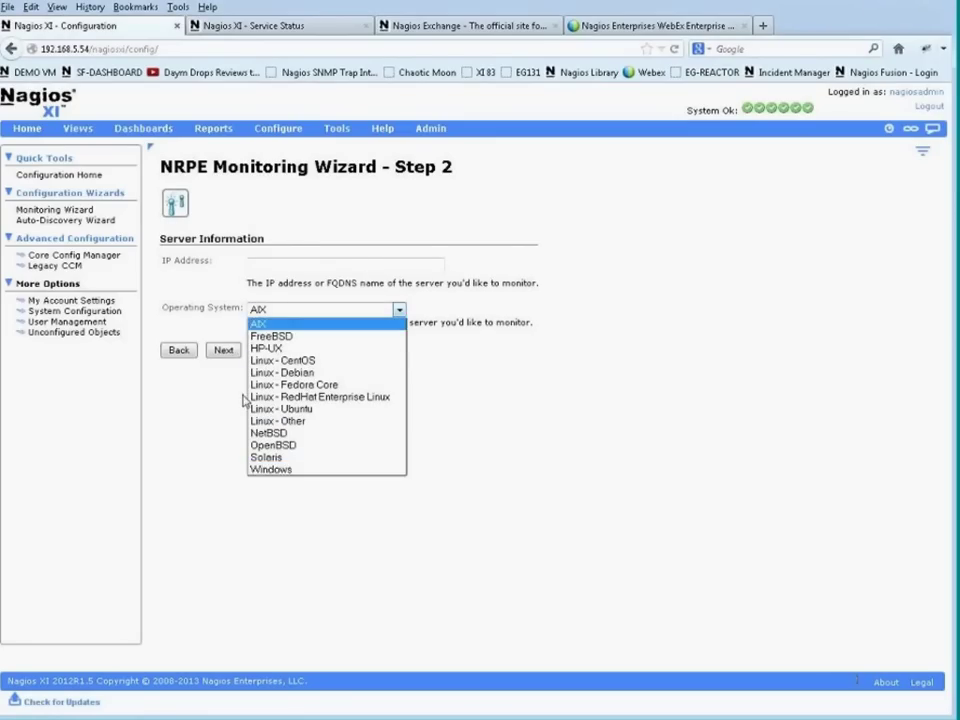
pyautogui.click(344, 421)
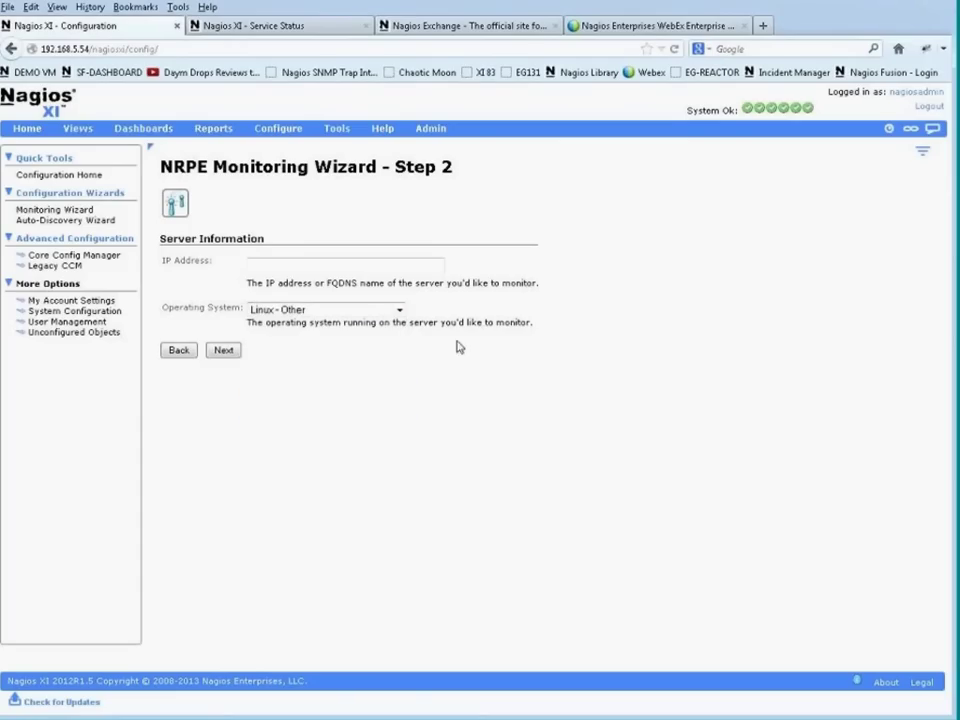
pyautogui.click(279, 264)
pyautogui.write('fgdf')
pyautogui.click(232, 352)
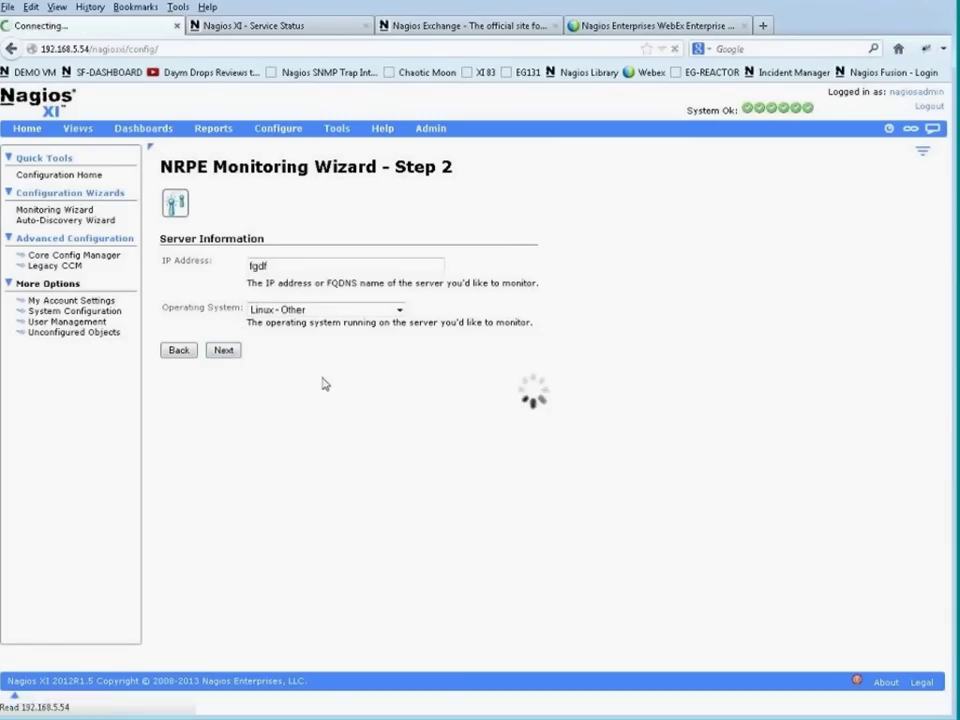
# Scroll to the NRPE Commands and select the checkMem and CheckDriveSize command names.
pyautogui.scroll(-3, 499, 399)
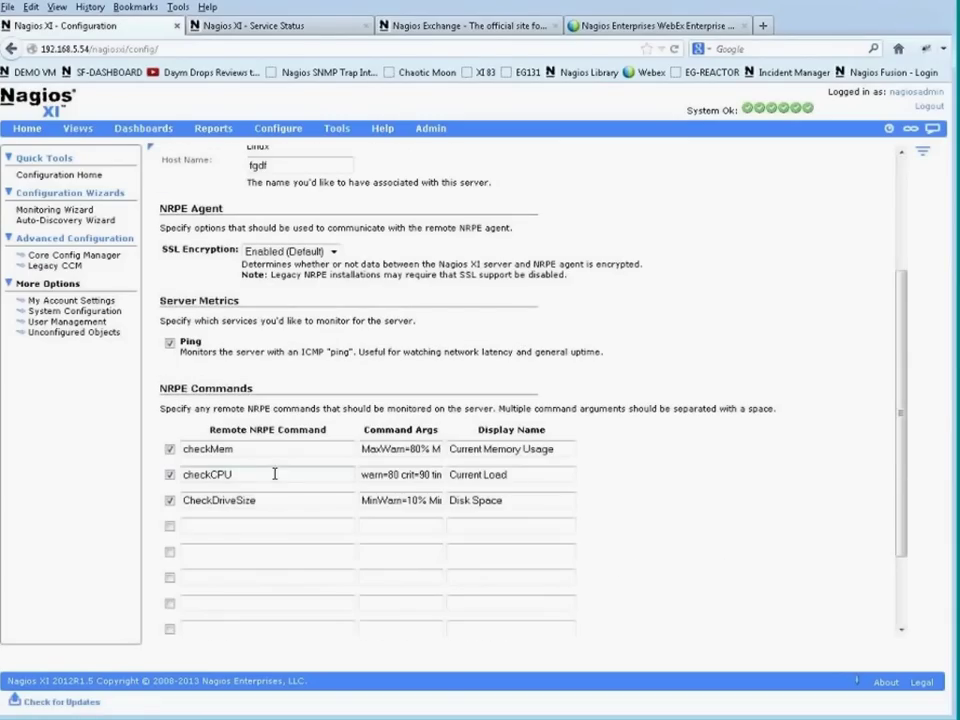
pyautogui.scroll(-2, 258, 405)
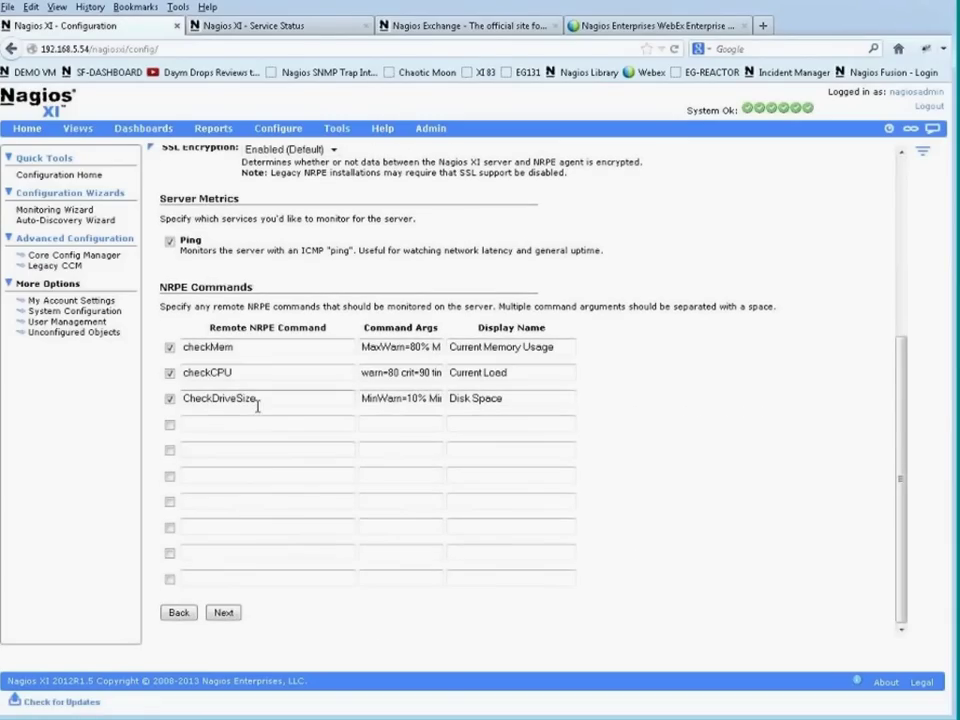
pyautogui.moveTo(273, 349); pyautogui.dragTo(86, 347)
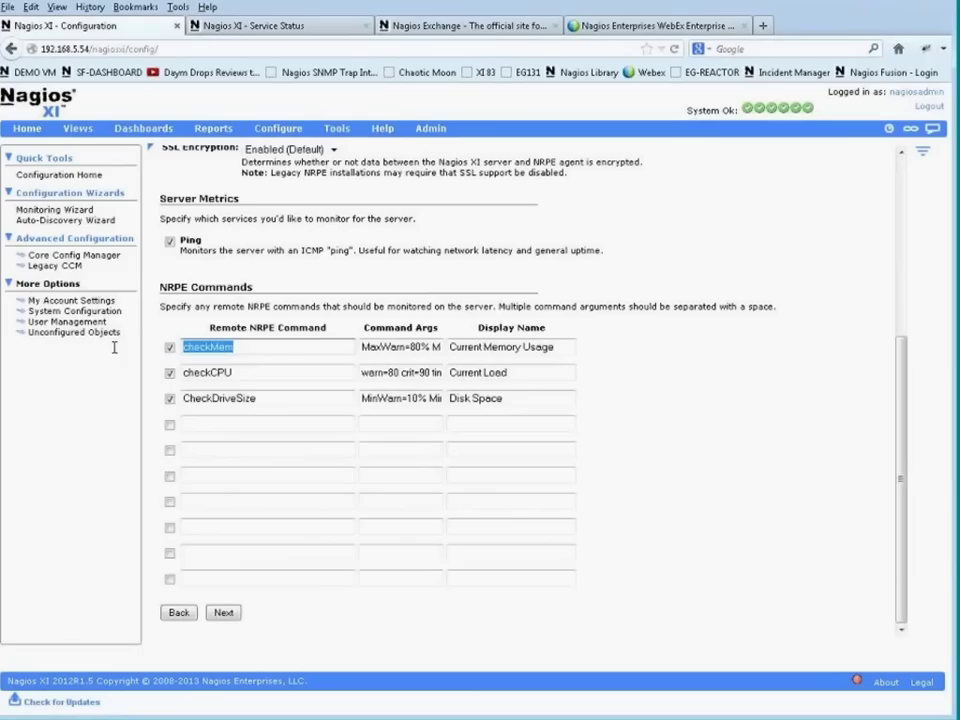
pyautogui.moveTo(306, 392); pyautogui.dragTo(106, 408)
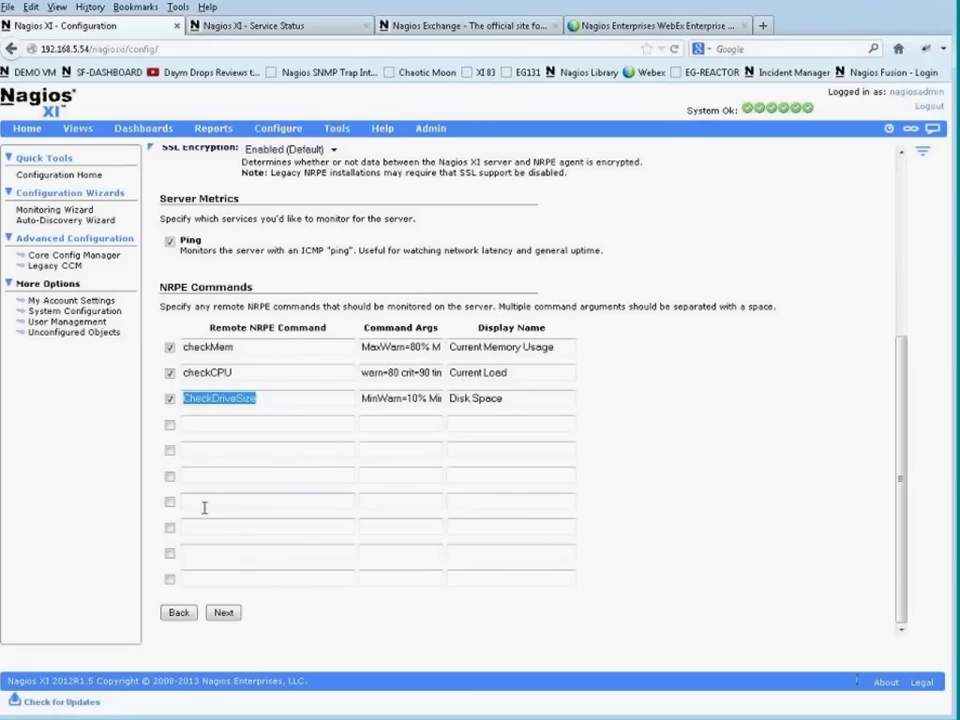
# Open the Monitoring Wizard list and start the VMware wizard.
pyautogui.click(68, 210)
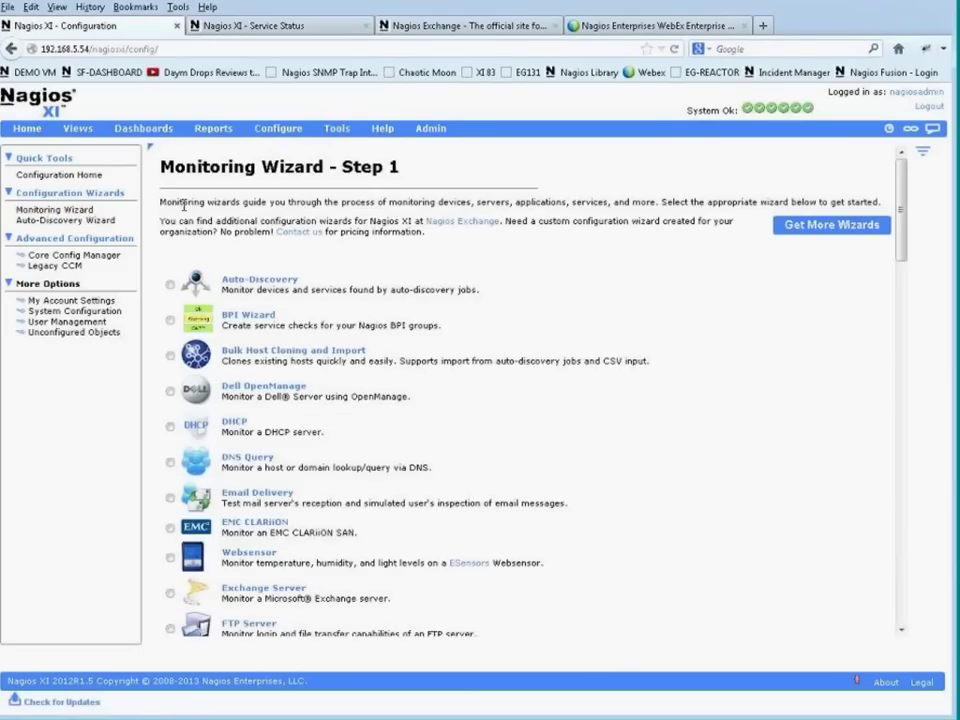
pyautogui.scroll(-4, 408, 265)
pyautogui.scroll(-5, 408, 265)
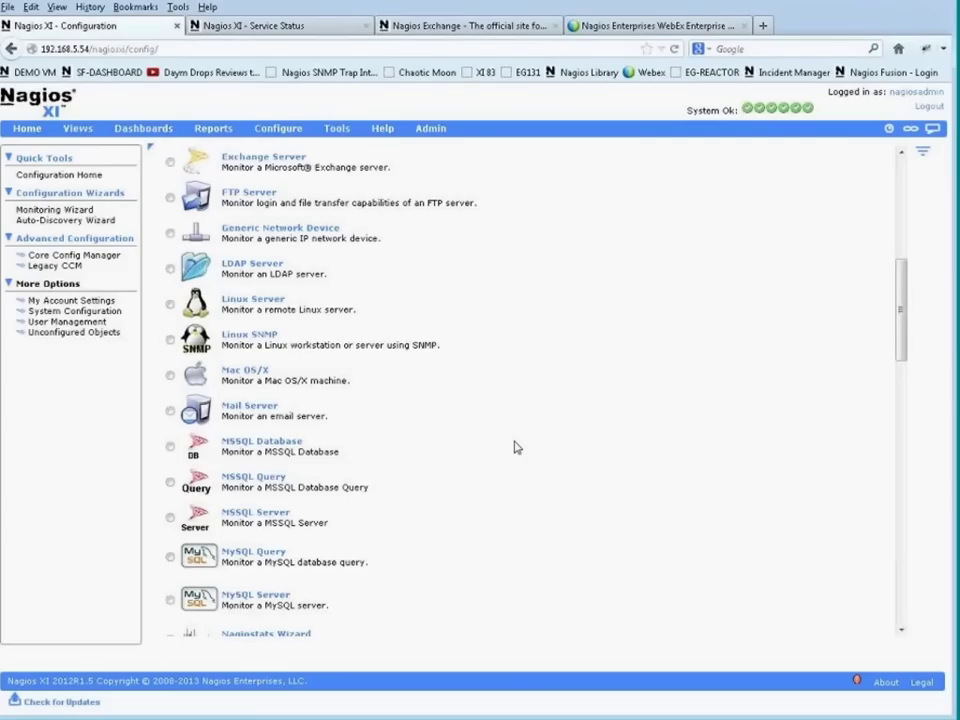
pyautogui.scroll(-1, 510, 440)
pyautogui.scroll(-2, 507, 437)
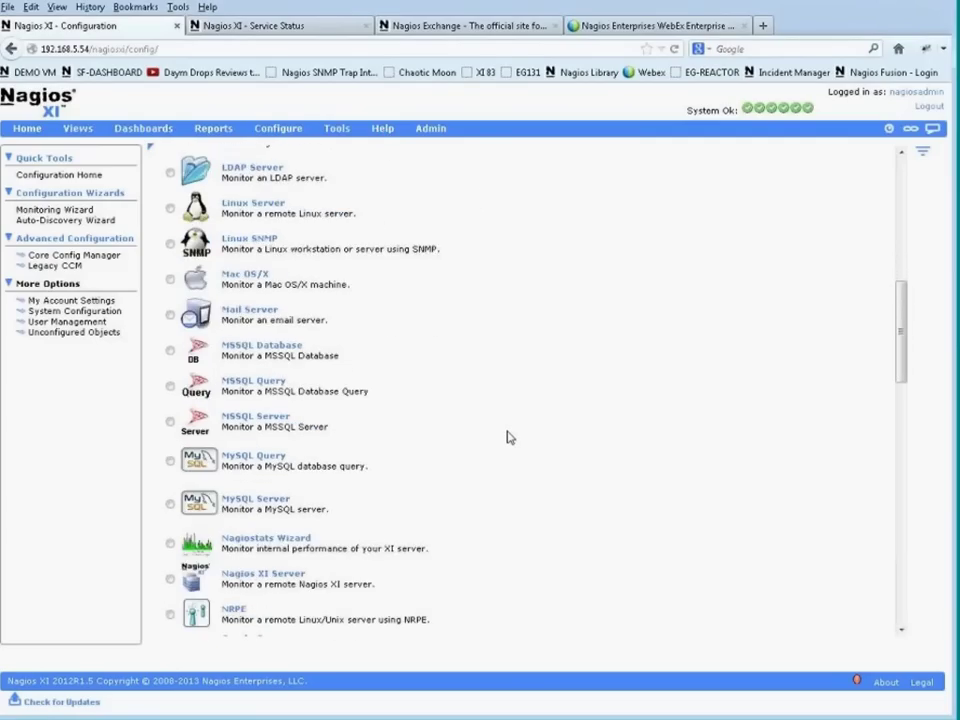
pyautogui.scroll(-10, 240, 490)
pyautogui.click(240, 487)
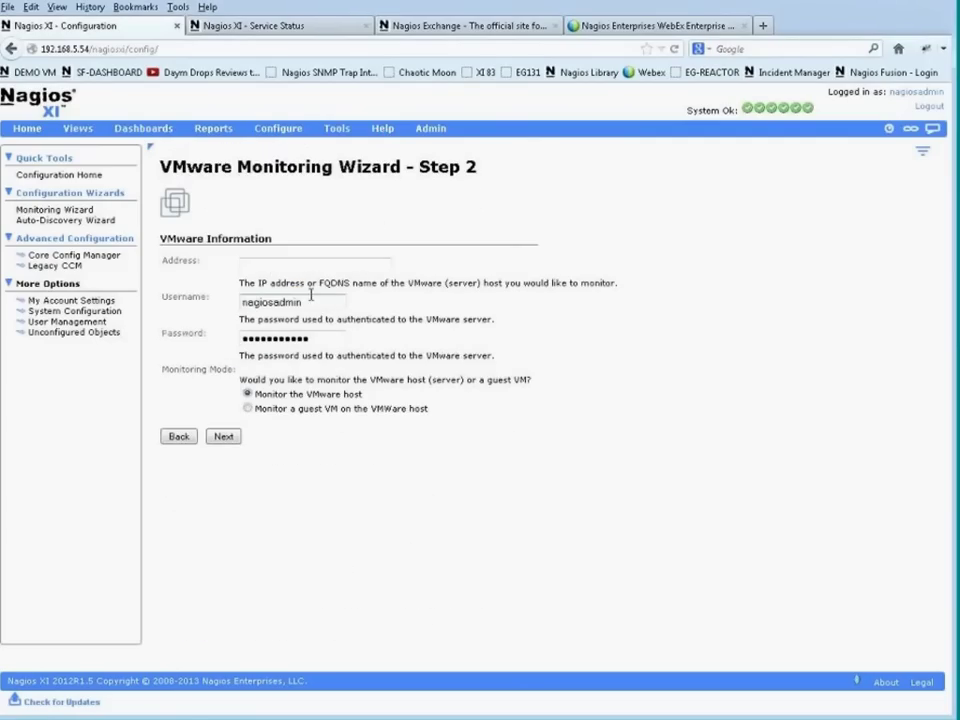
# Enter address 192.168.5.132 and the VMware account's username and password.
pyautogui.click(275, 261)
pyautogui.write('1')
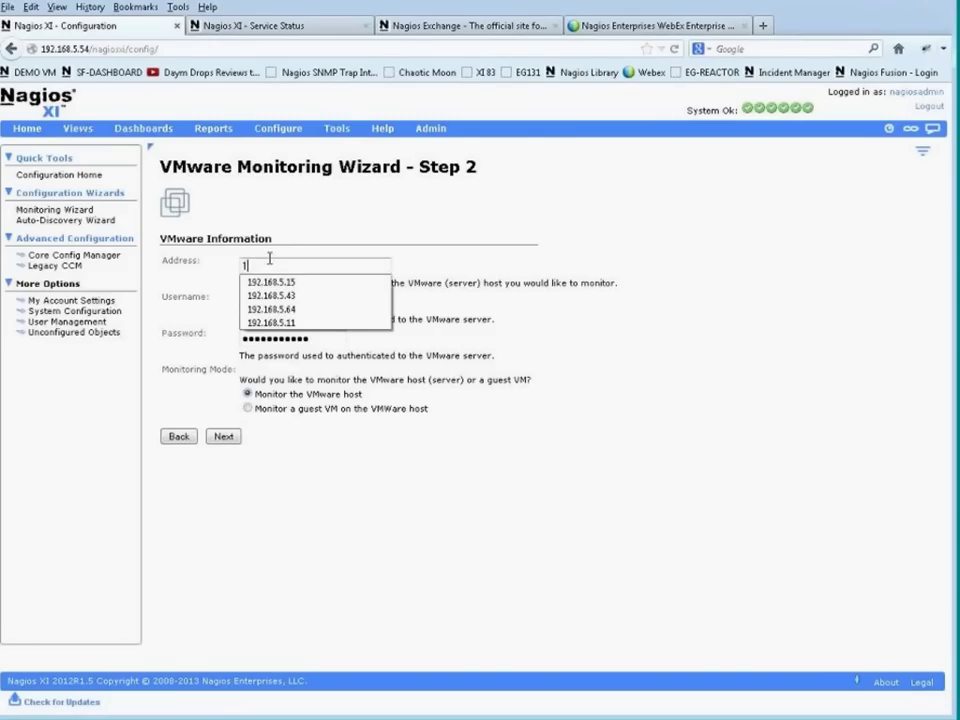
pyautogui.click(280, 284)
pyautogui.press('BackSpace')
pyautogui.press('BackSpace')
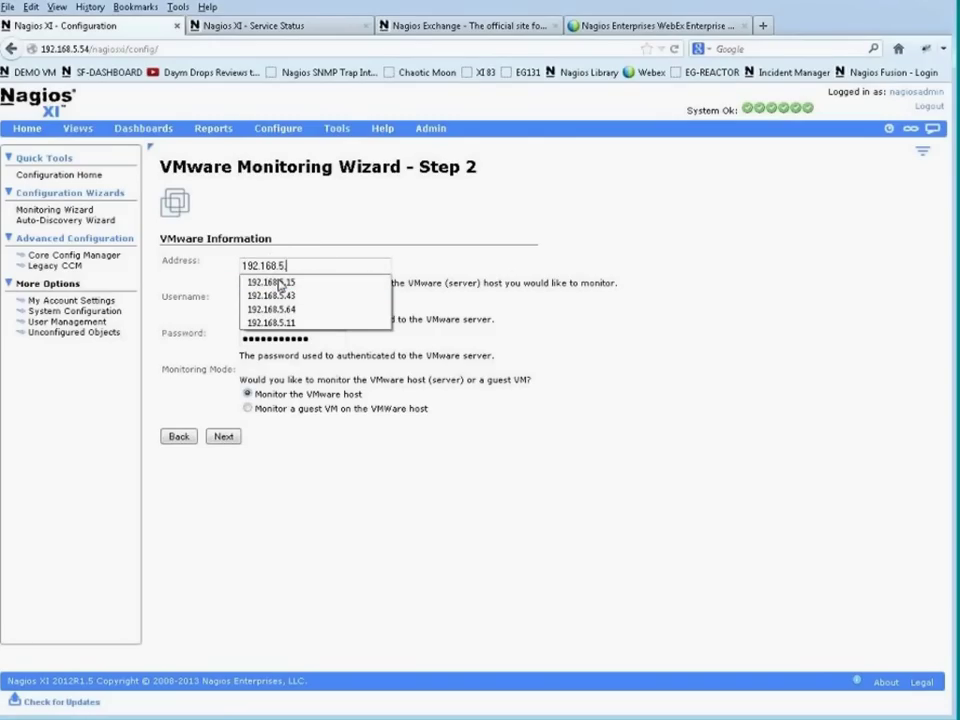
pyautogui.write('132')
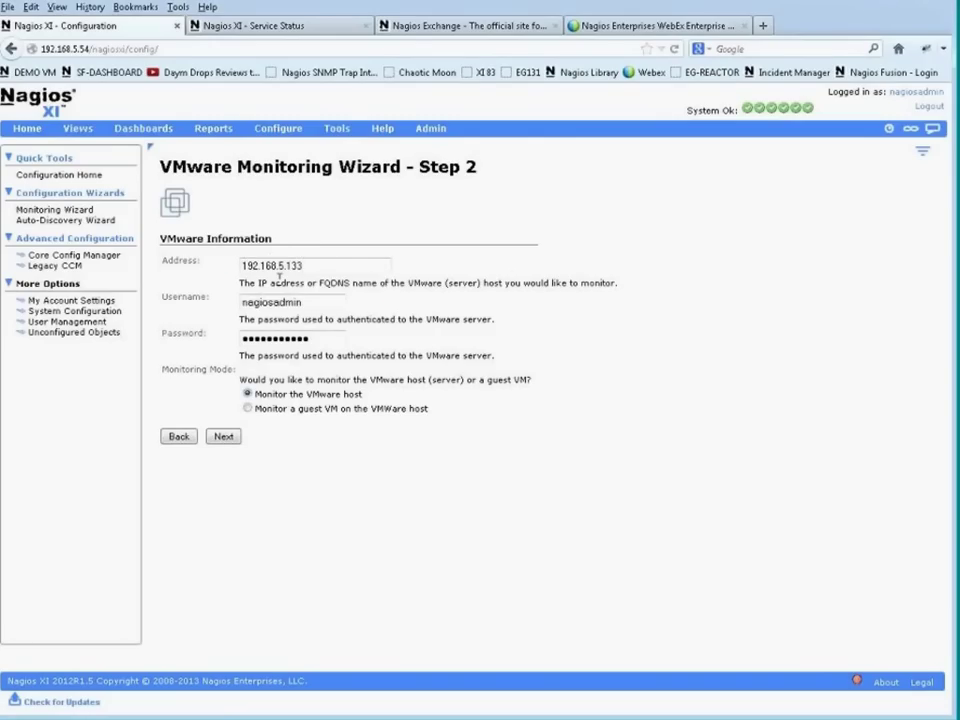
pyautogui.doubleClick(311, 301)
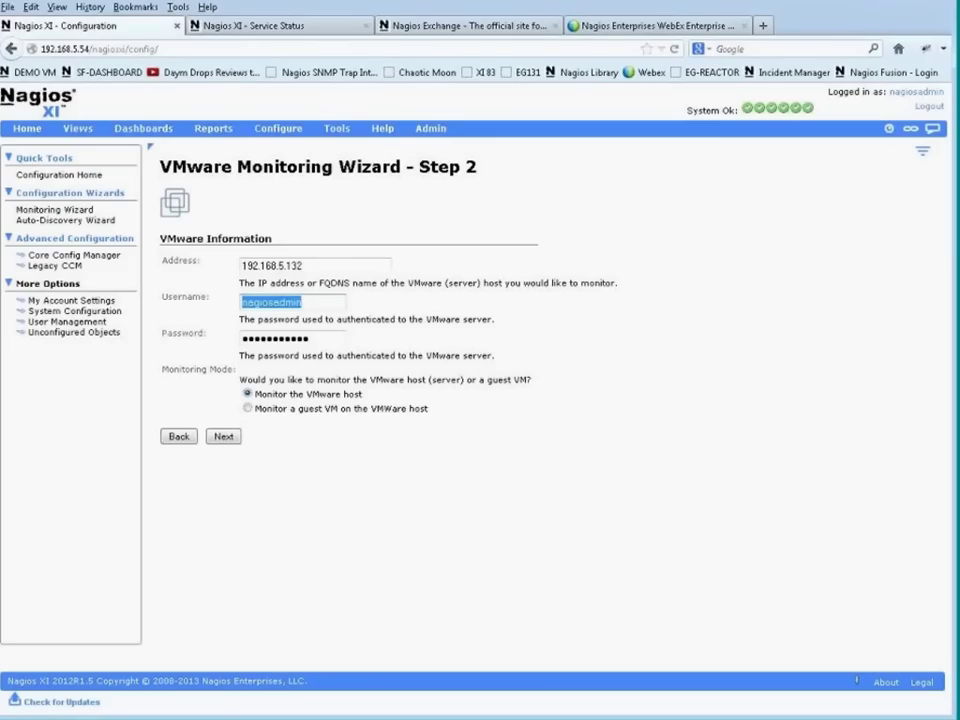
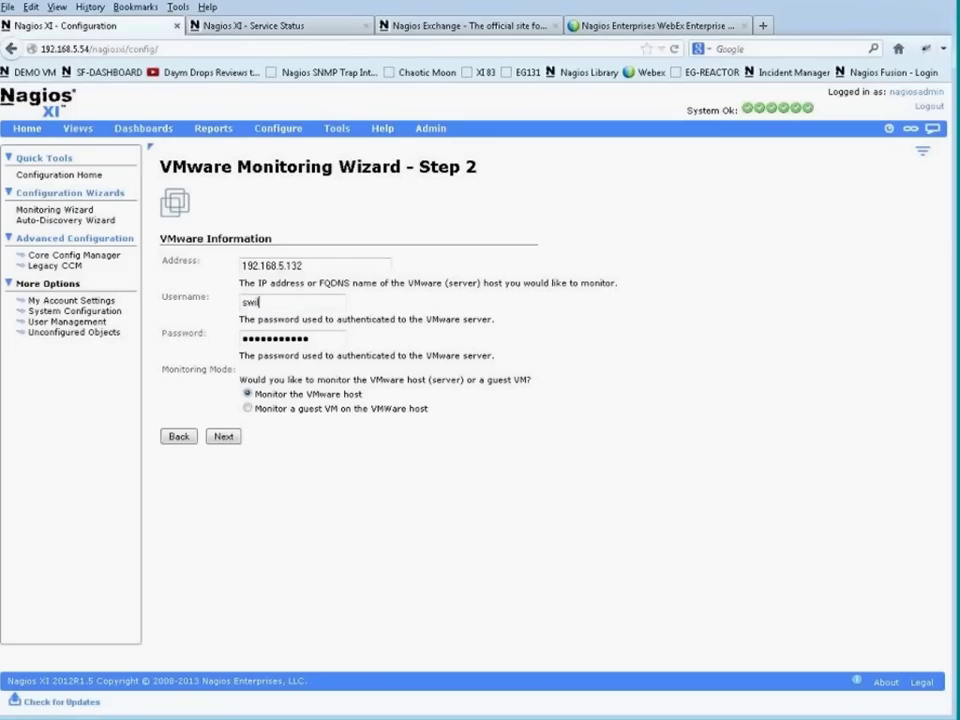
pyautogui.press('Tab')
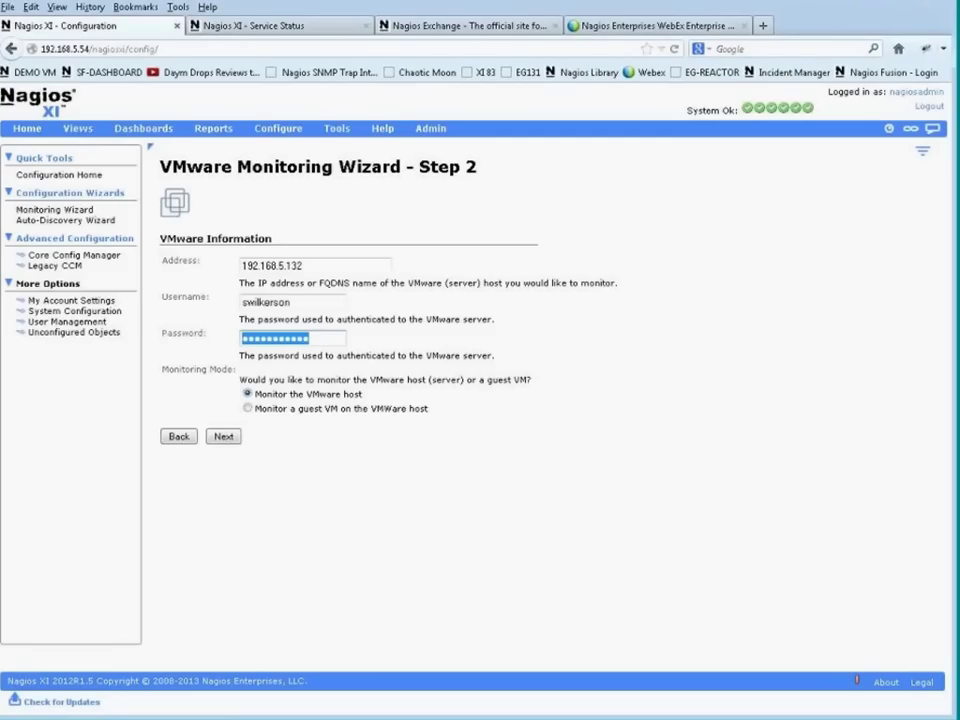
pyautogui.write('*******')
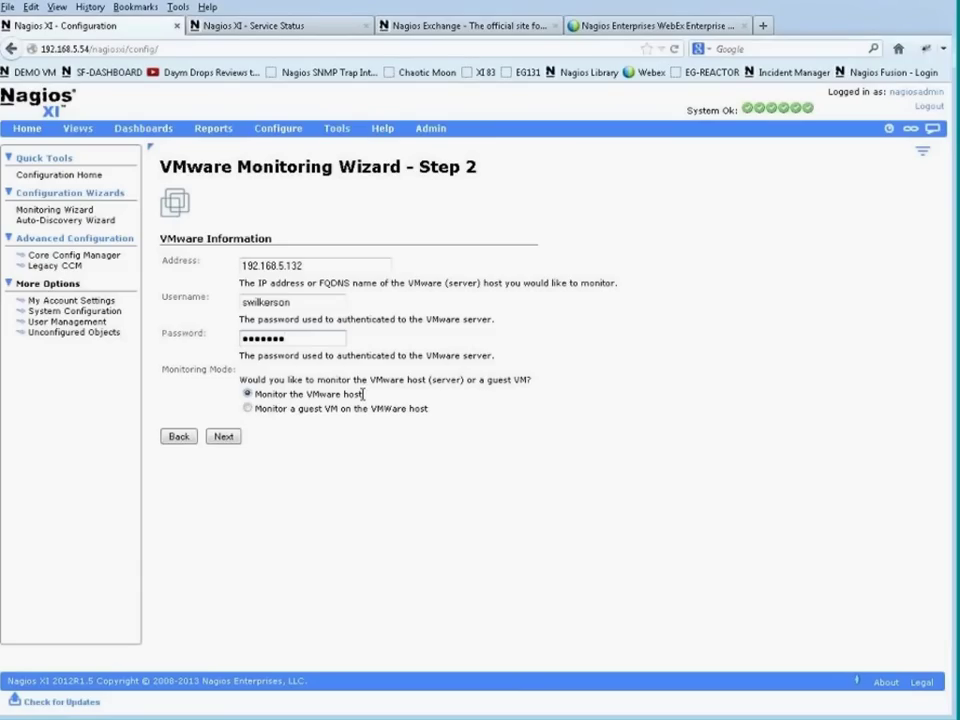
# Choose 'Monitor a guest VM' and enable VM Status, I/O, Networking, Memory and CPU Usage.
pyautogui.click(248, 409)
pyautogui.click(224, 440)
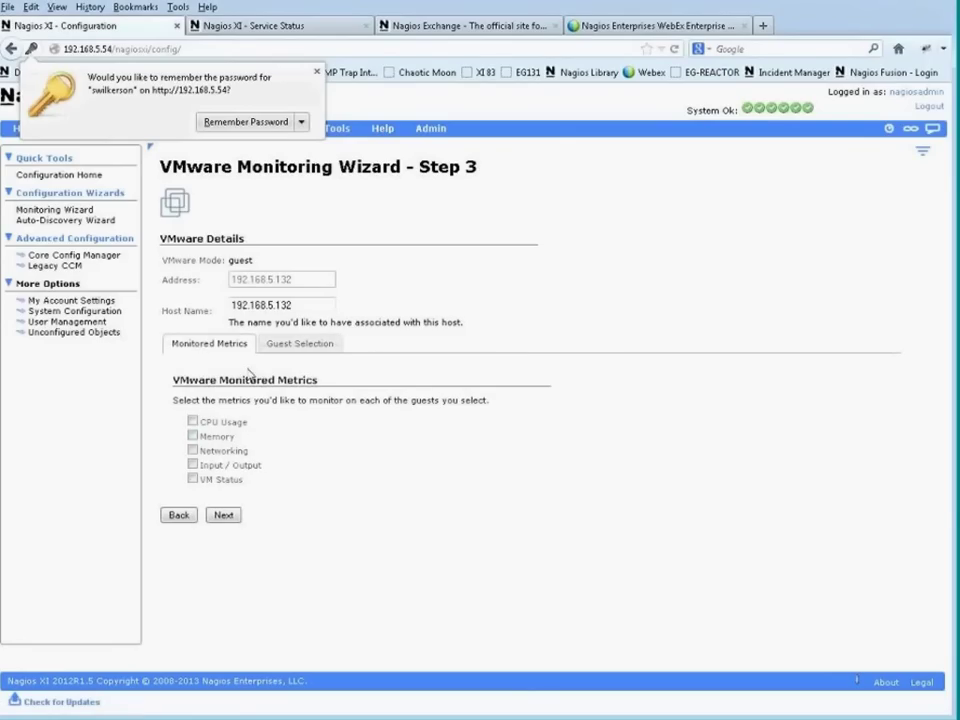
pyautogui.click(192, 478)
pyautogui.click(193, 465)
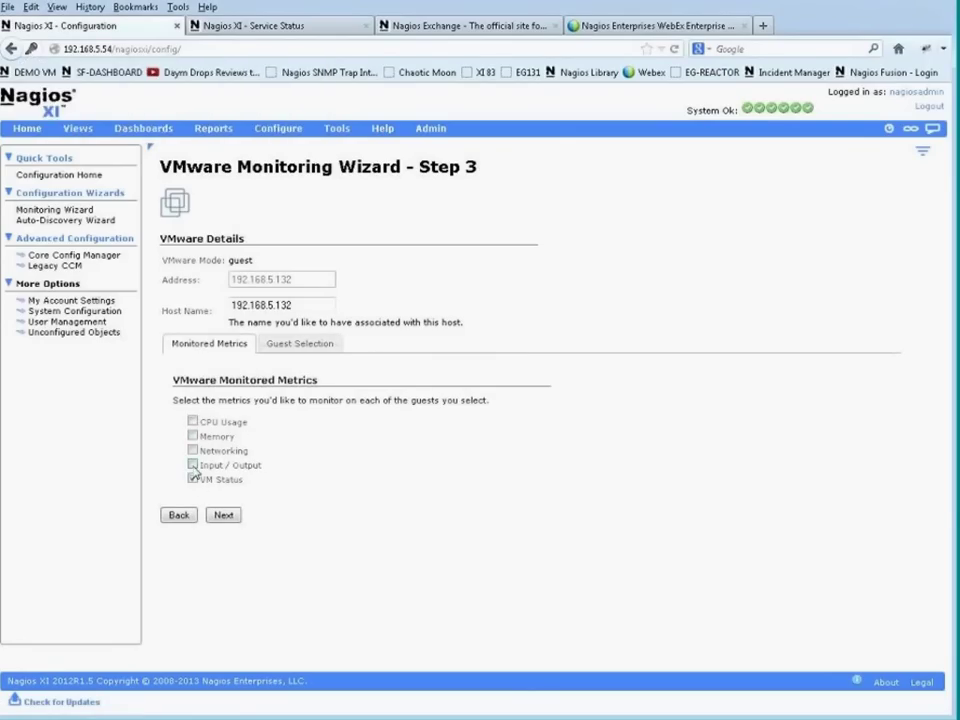
pyautogui.click(193, 450)
pyautogui.click(193, 436)
pyautogui.click(193, 421)
# Look over the guest VM selection and settings step, then go back to Step 2.
pyautogui.click(303, 345)
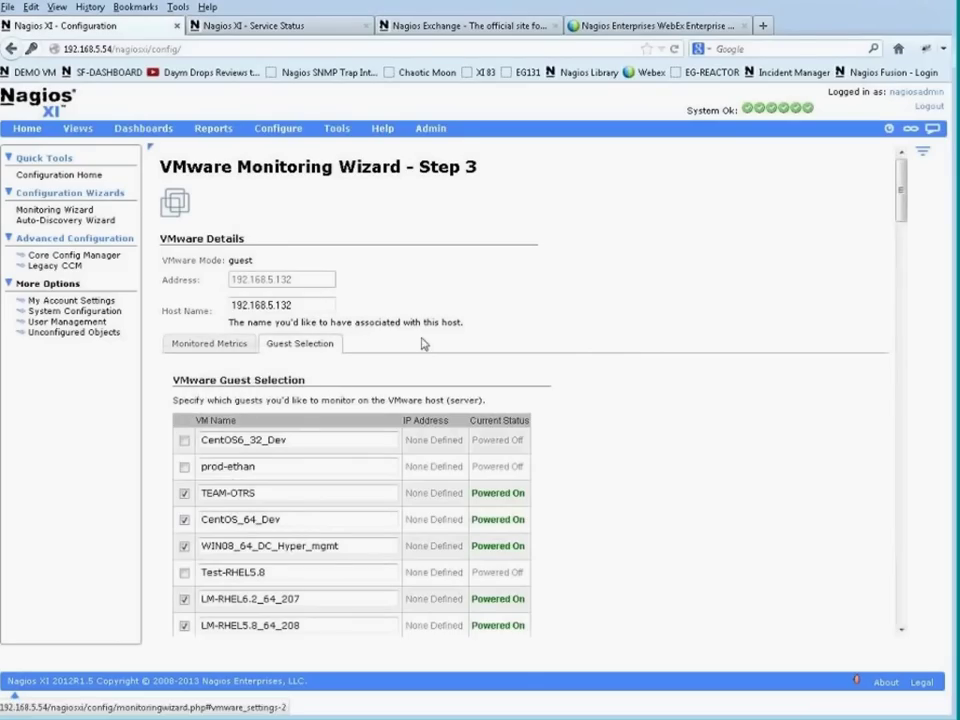
pyautogui.moveTo(905, 172); pyautogui.dragTo(898, 591)
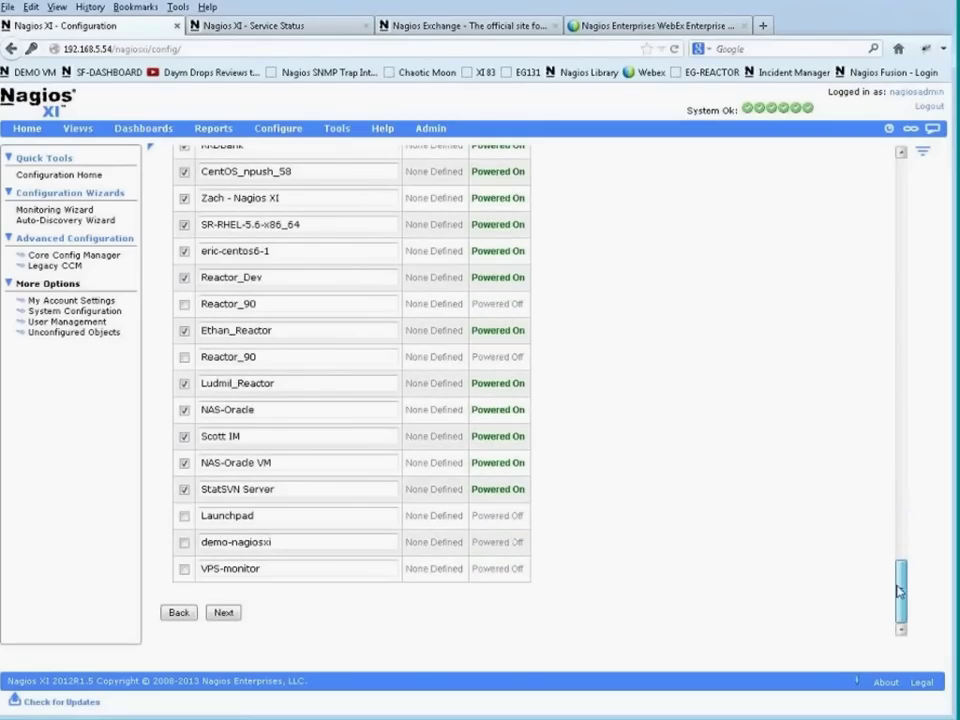
pyautogui.click(221, 620)
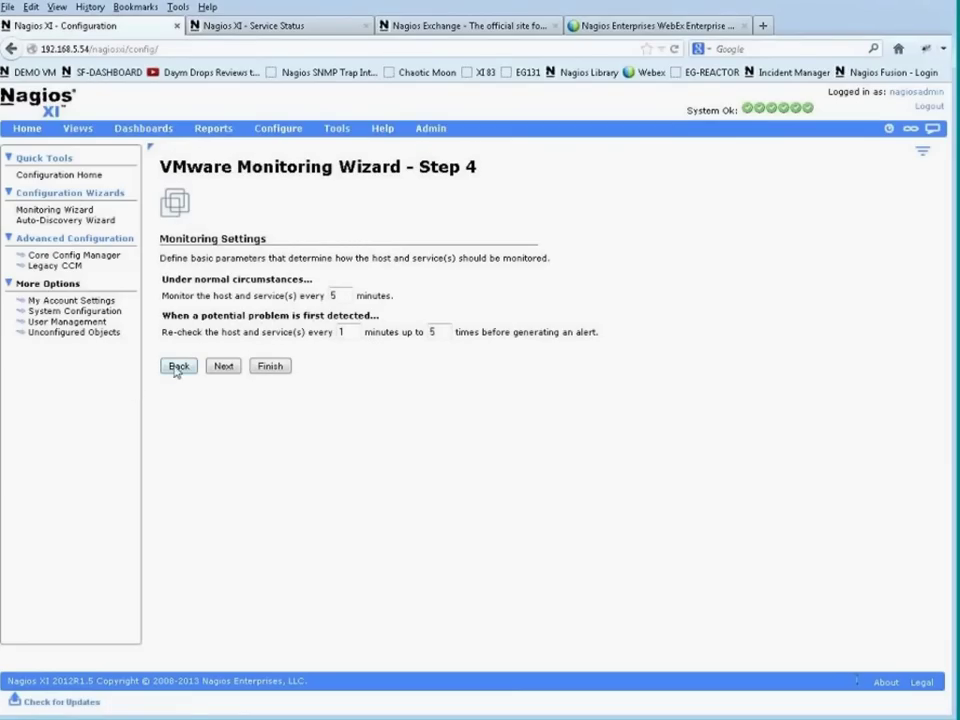
pyautogui.click(235, 369)
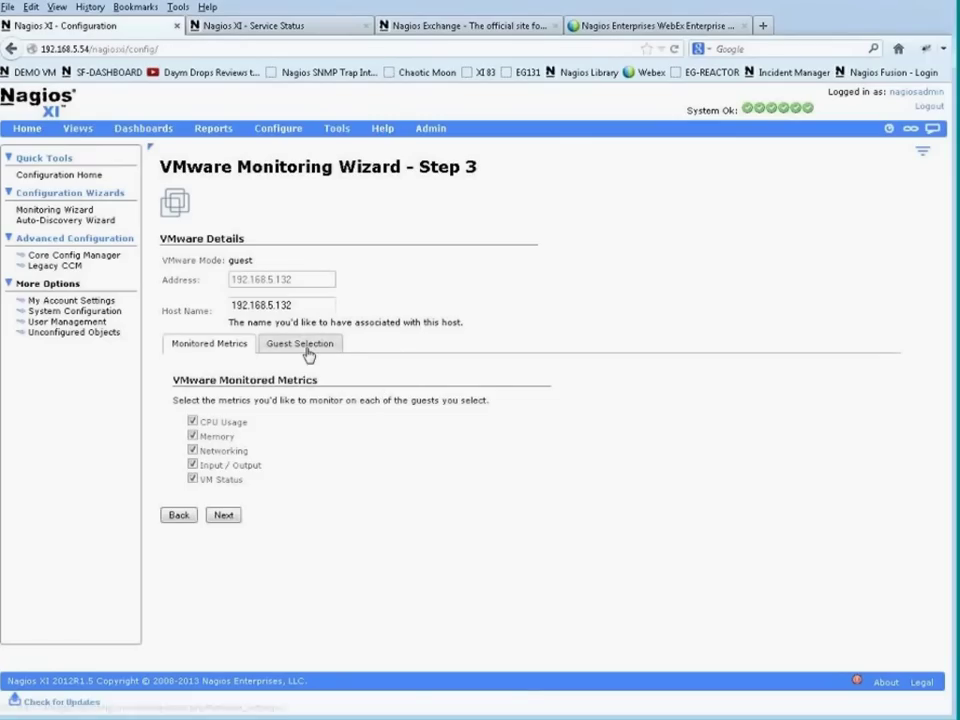
pyautogui.click(302, 346)
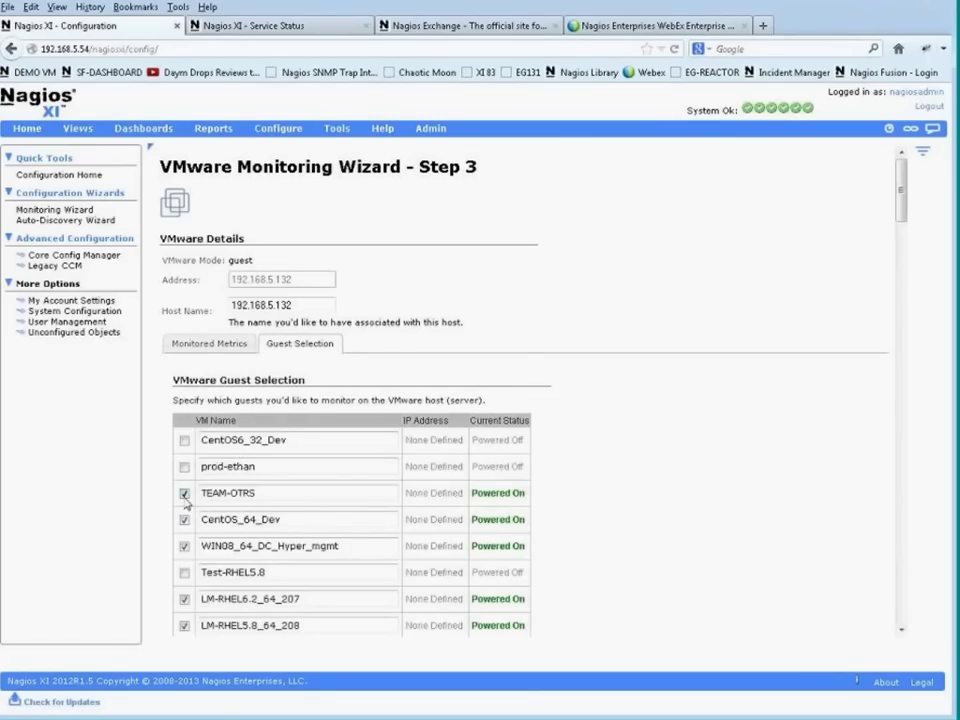
pyautogui.click(208, 343)
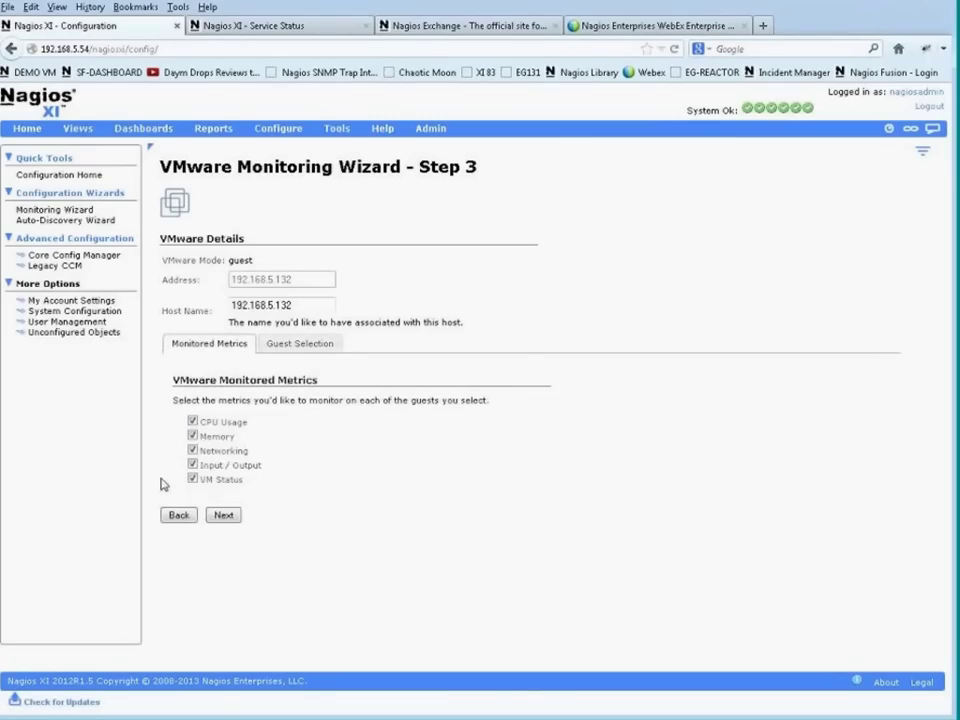
pyautogui.click(178, 516)
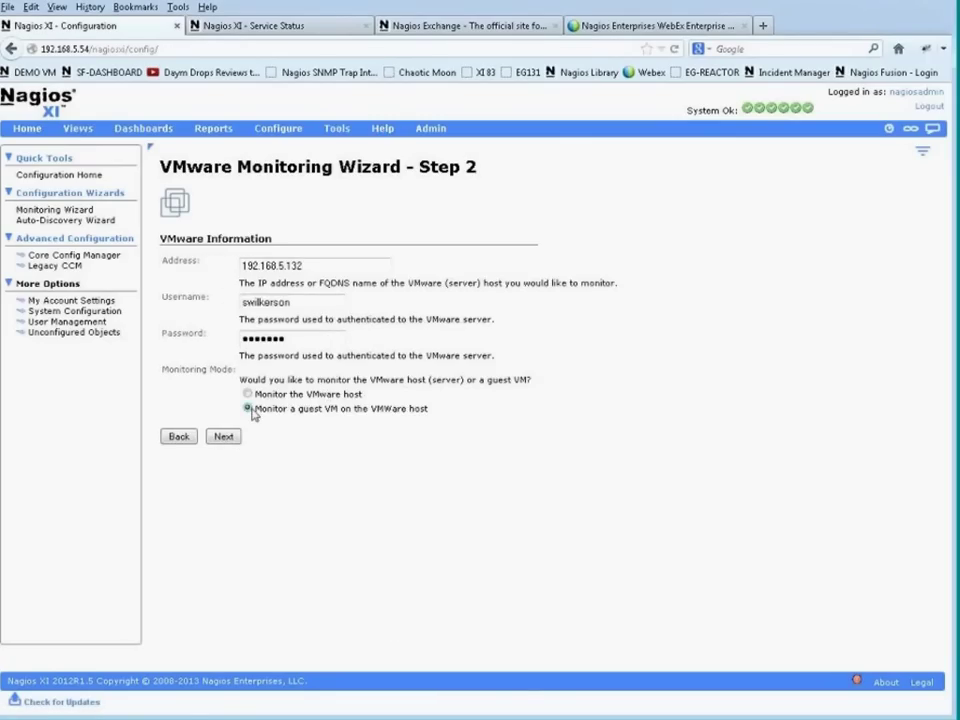
# Monitor the VMware host 192.168.5.132 with Services on, Datastore usage off, and finish.
pyautogui.click(247, 394)
pyautogui.click(224, 436)
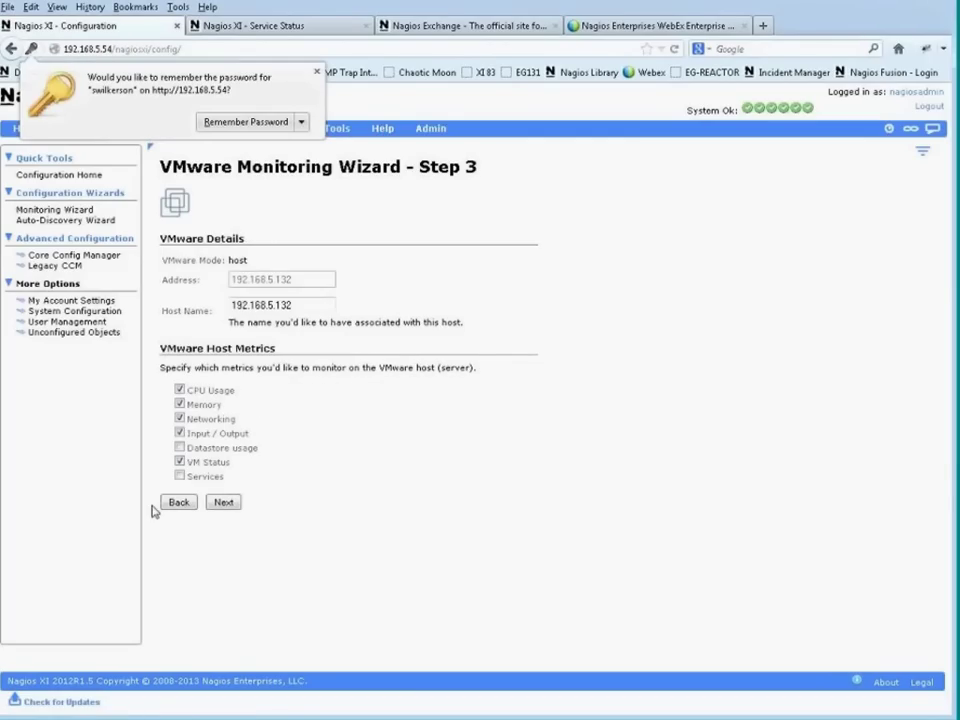
pyautogui.click(180, 447)
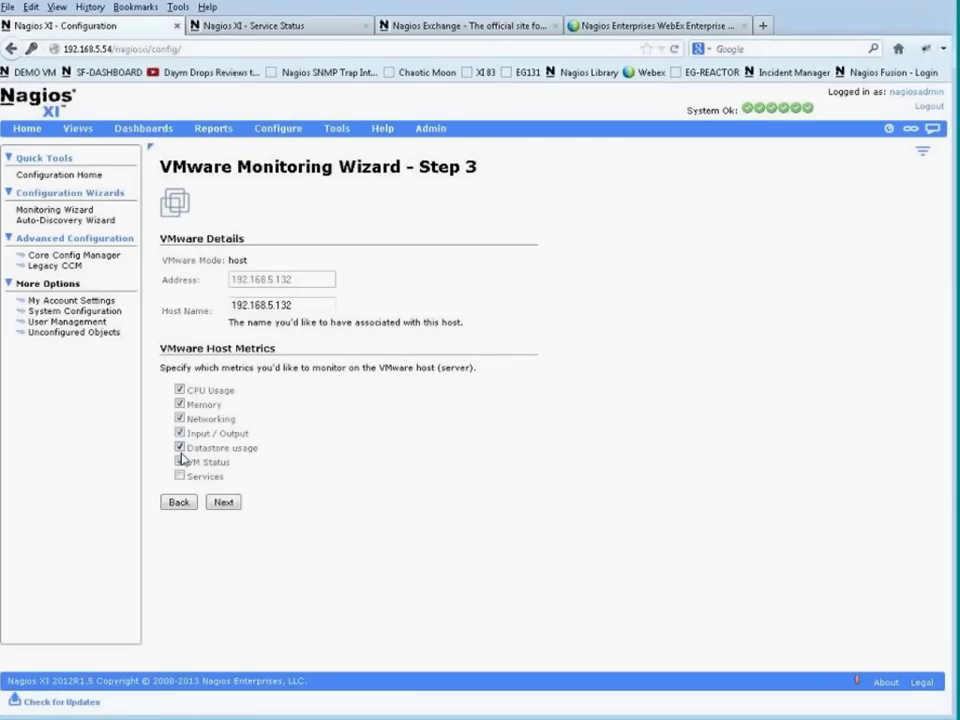
pyautogui.click(181, 477)
pyautogui.click(180, 447)
pyautogui.click(223, 502)
pyautogui.click(270, 365)
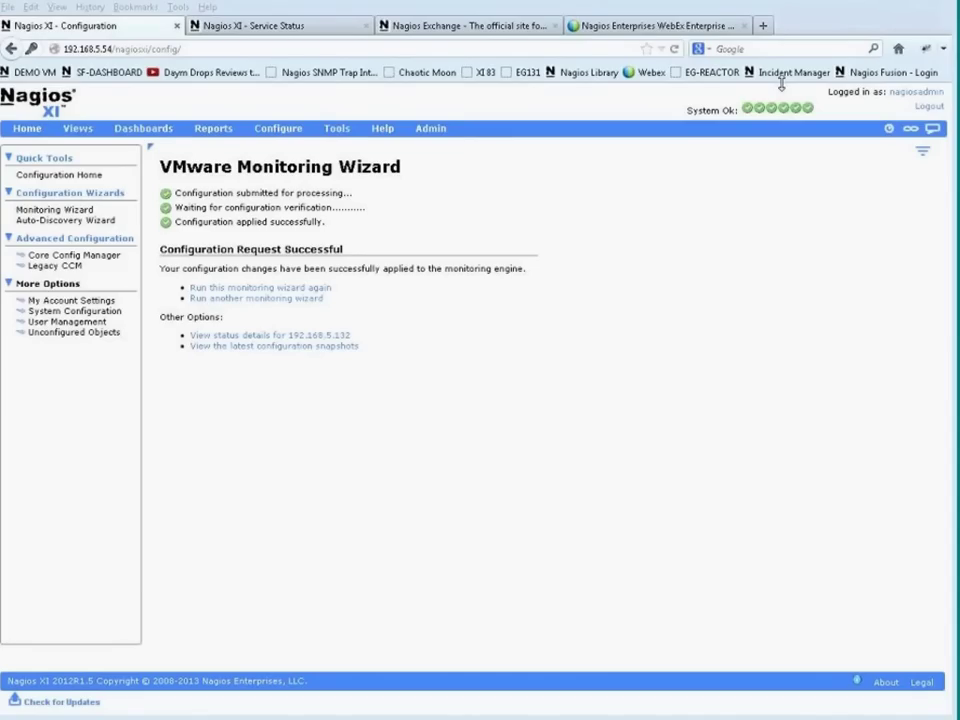
# Open NRDS Config Manager under Monitoring Config in the Admin area.
pyautogui.click(436, 132)
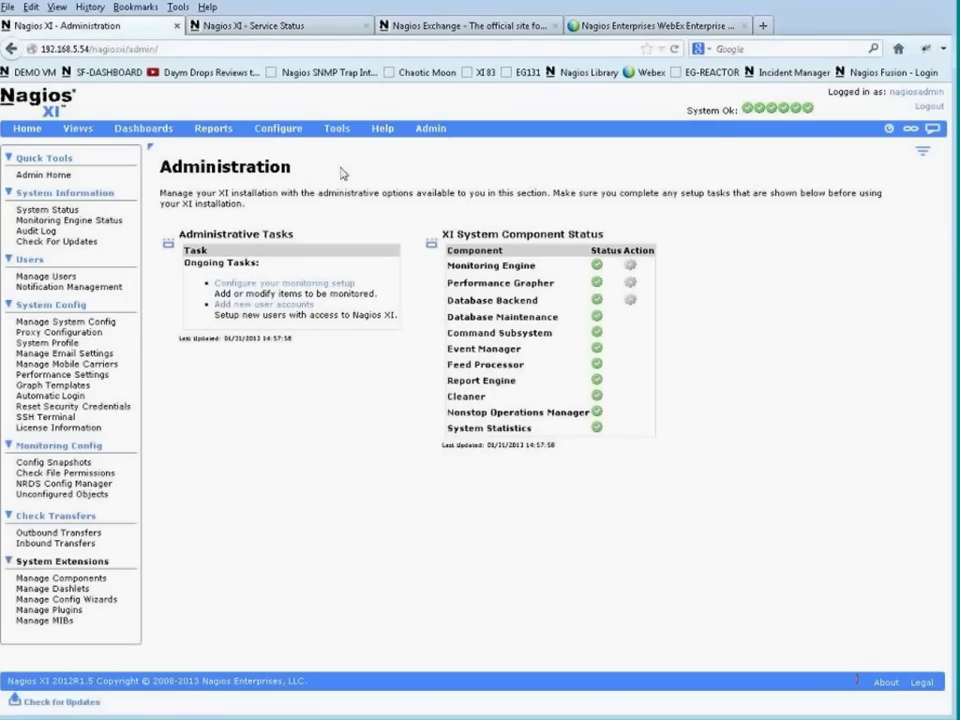
pyautogui.click(47, 484)
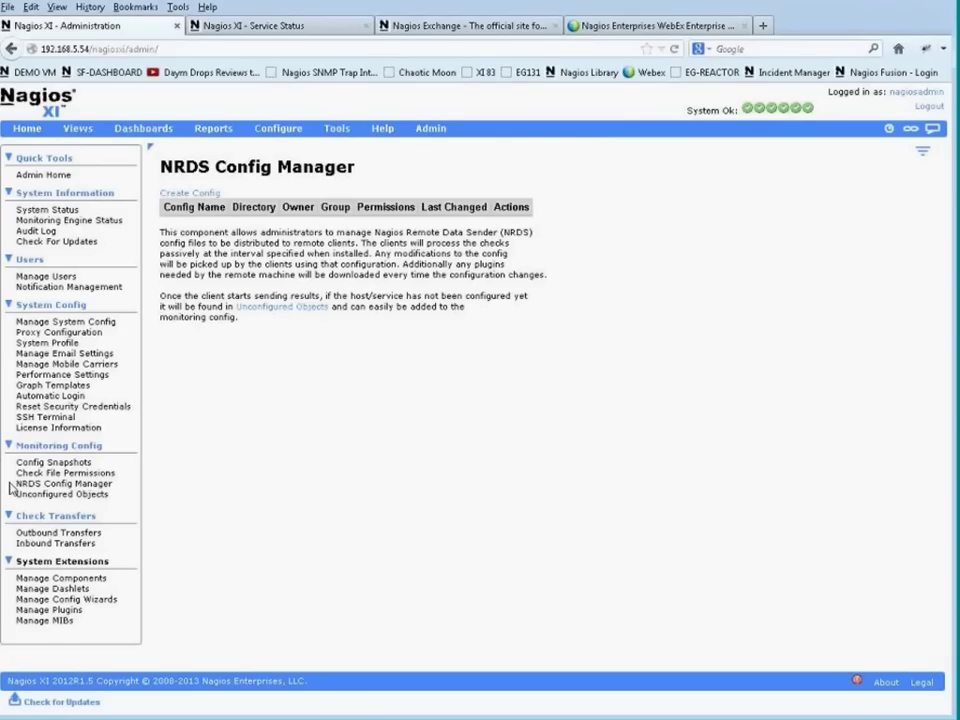
# Start a new Linux NRDS config and name it 'linux group'.
pyautogui.moveTo(14, 483); pyautogui.dragTo(84, 492)
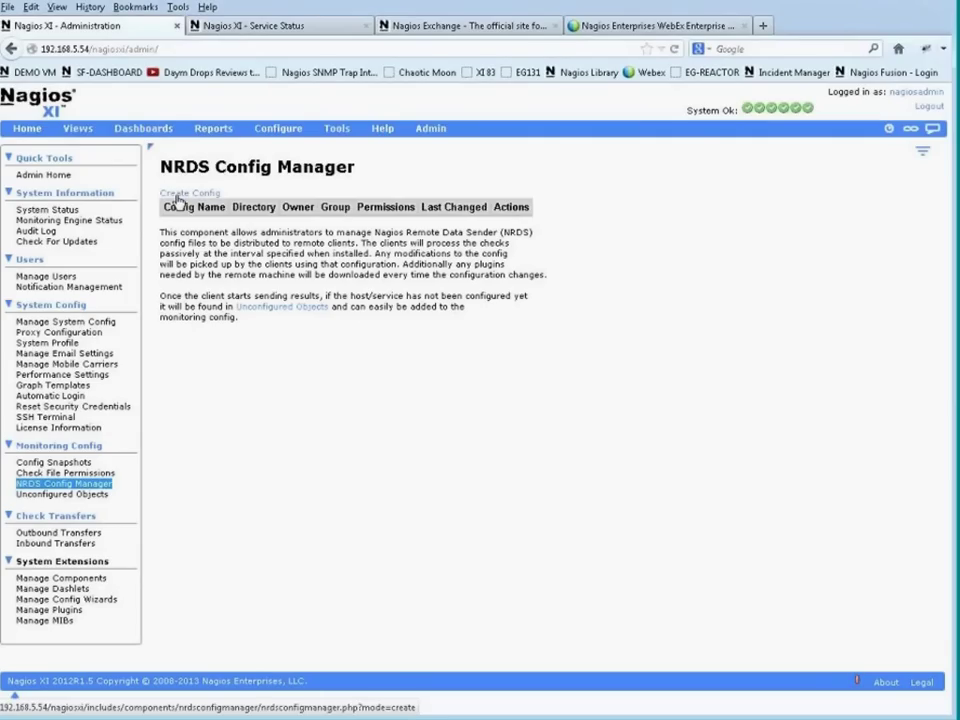
pyautogui.click(176, 196)
pyautogui.click(290, 199)
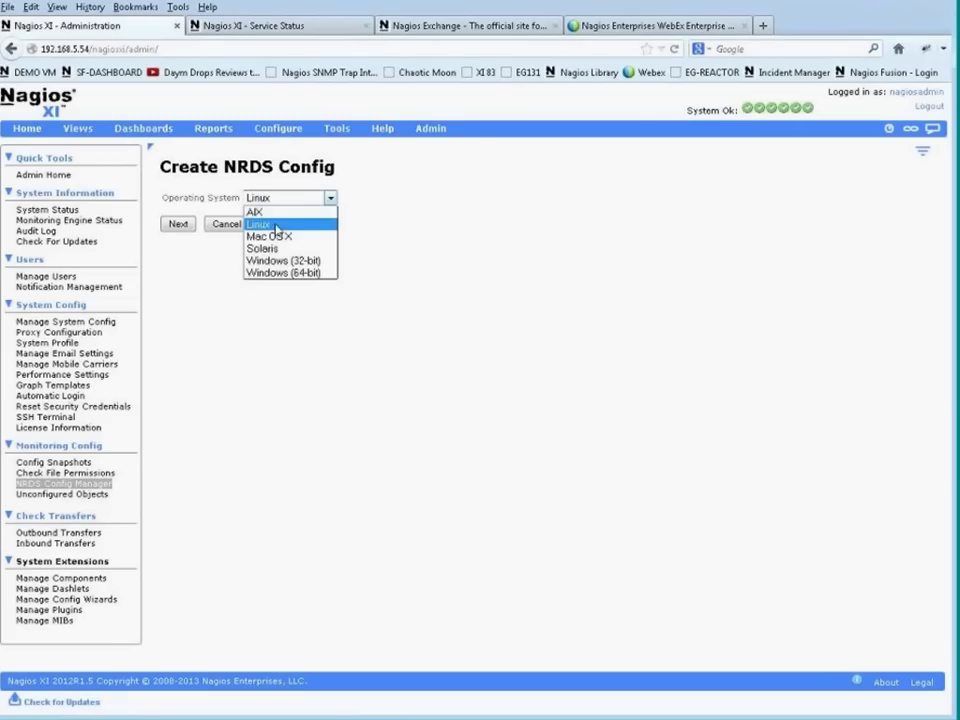
pyautogui.click(262, 224)
pyautogui.click(172, 228)
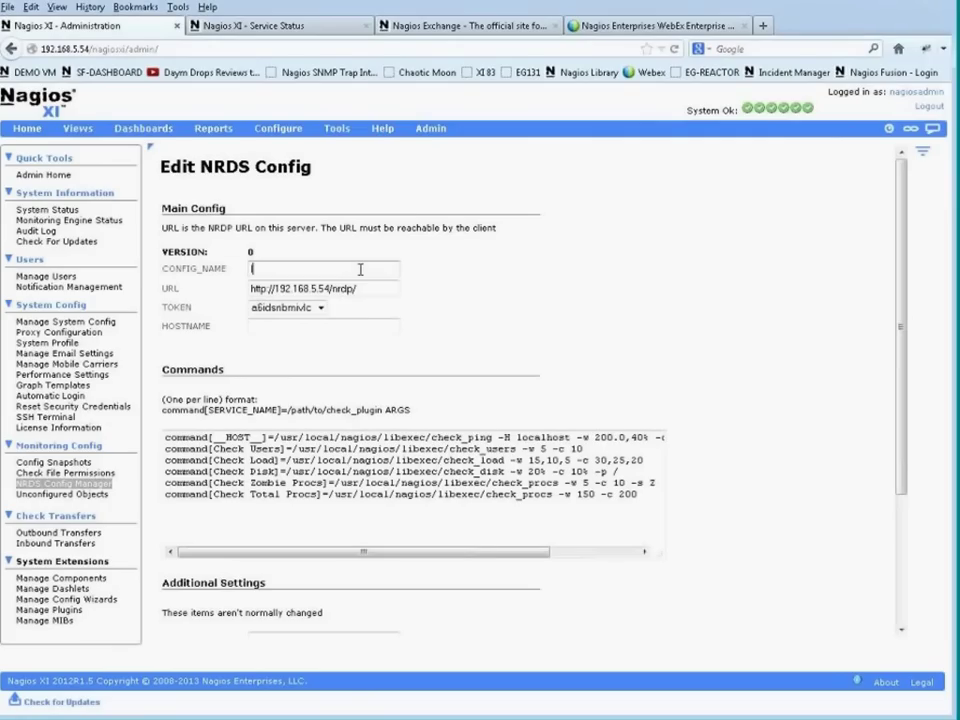
pyautogui.write('linux group')
# Review the default check commands, including Check Total Procs, and save the config.
pyautogui.scroll(-2, 257, 352)
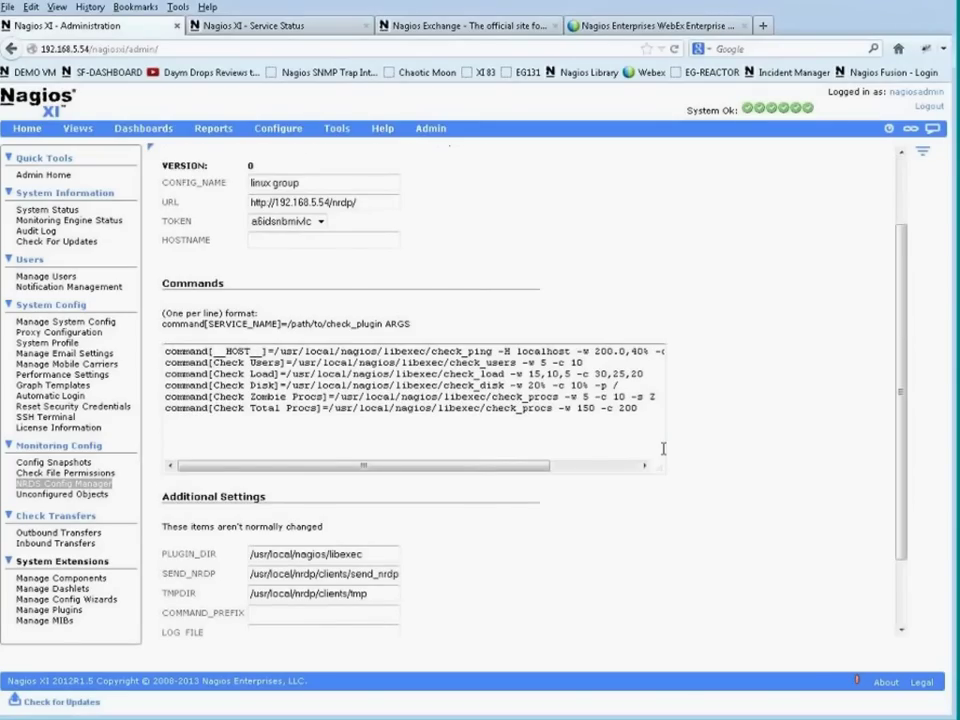
pyautogui.moveTo(659, 469); pyautogui.dragTo(766, 478)
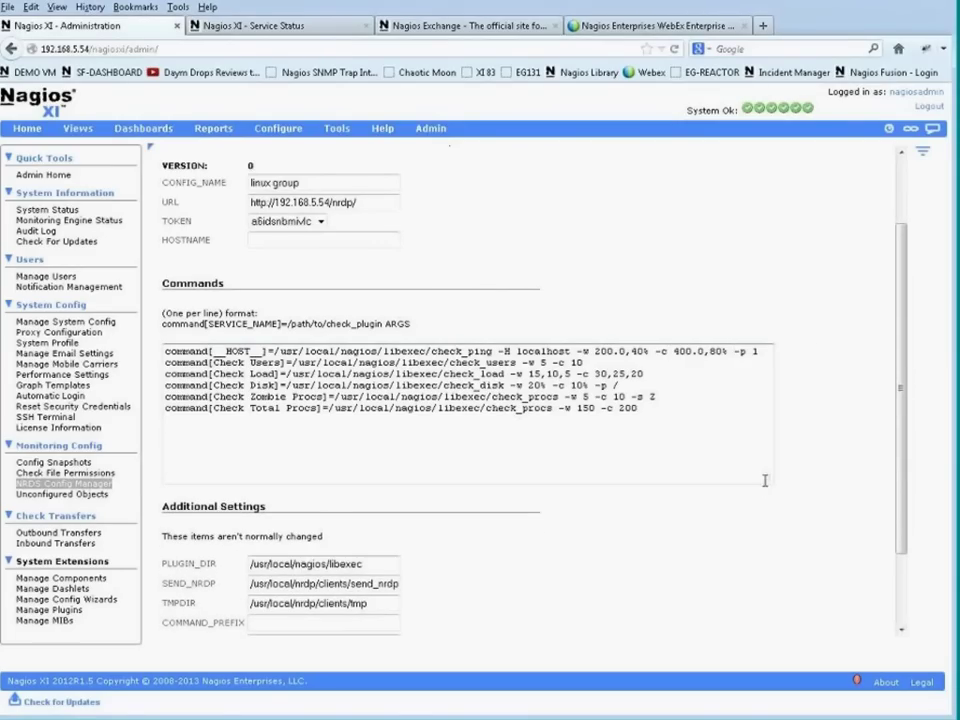
pyautogui.click(663, 416)
pyautogui.hotkey('ctrl', 'a')
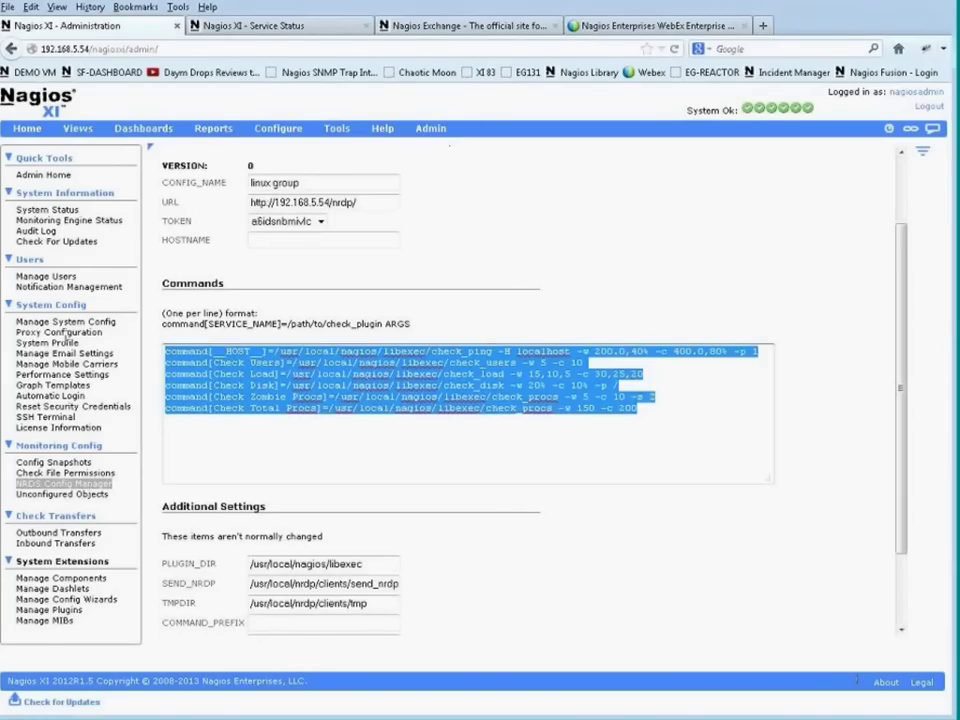
pyautogui.click(340, 420)
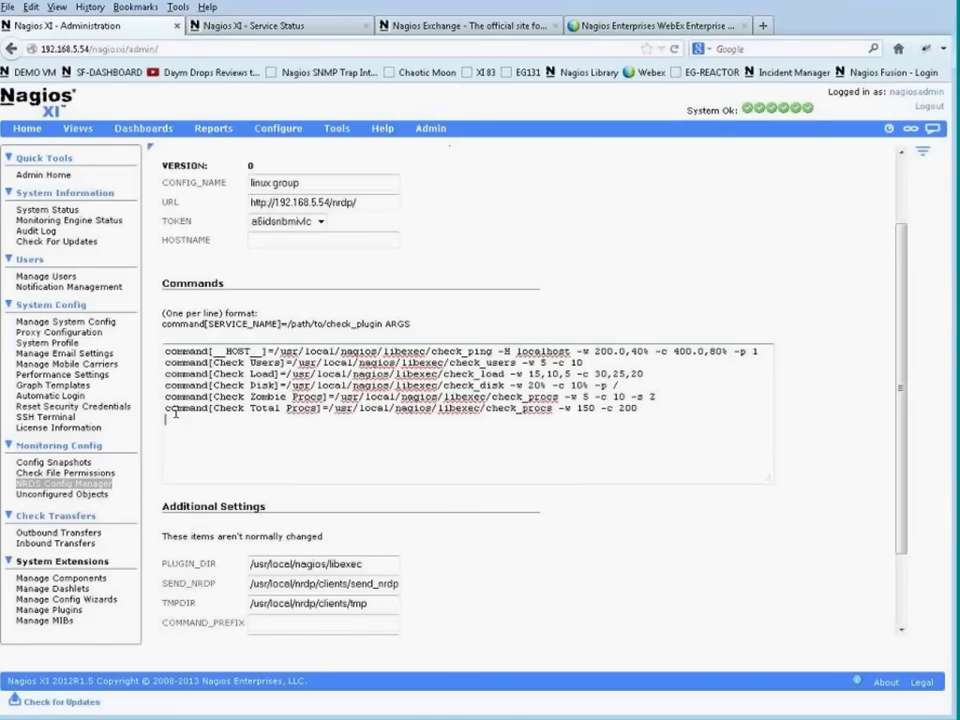
pyautogui.moveTo(165, 408); pyautogui.dragTo(317, 408)
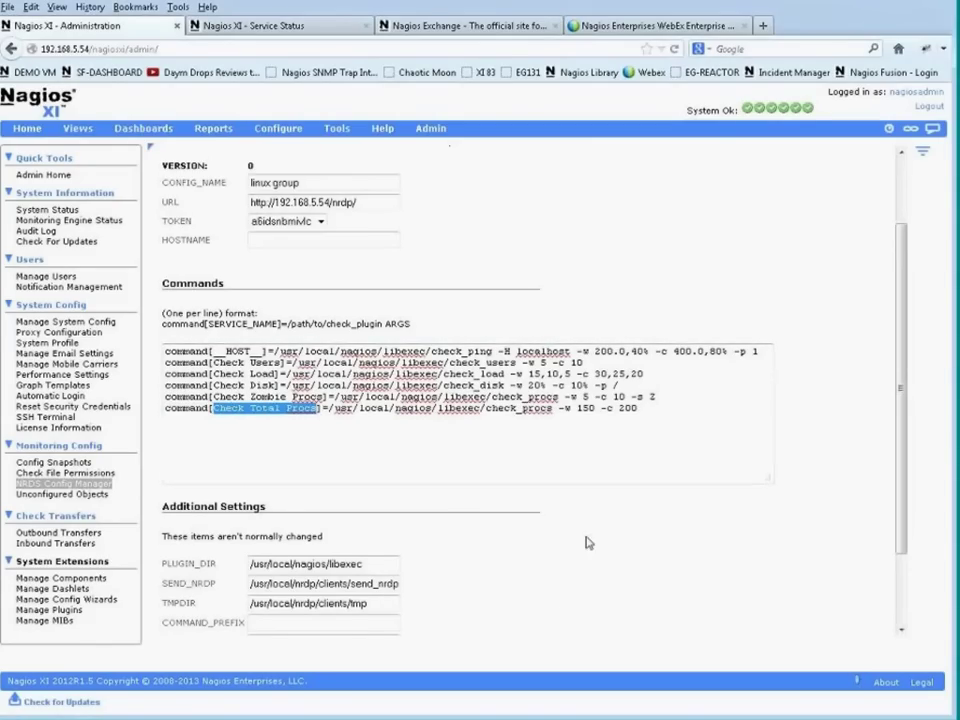
pyautogui.moveTo(327, 408); pyautogui.dragTo(645, 415)
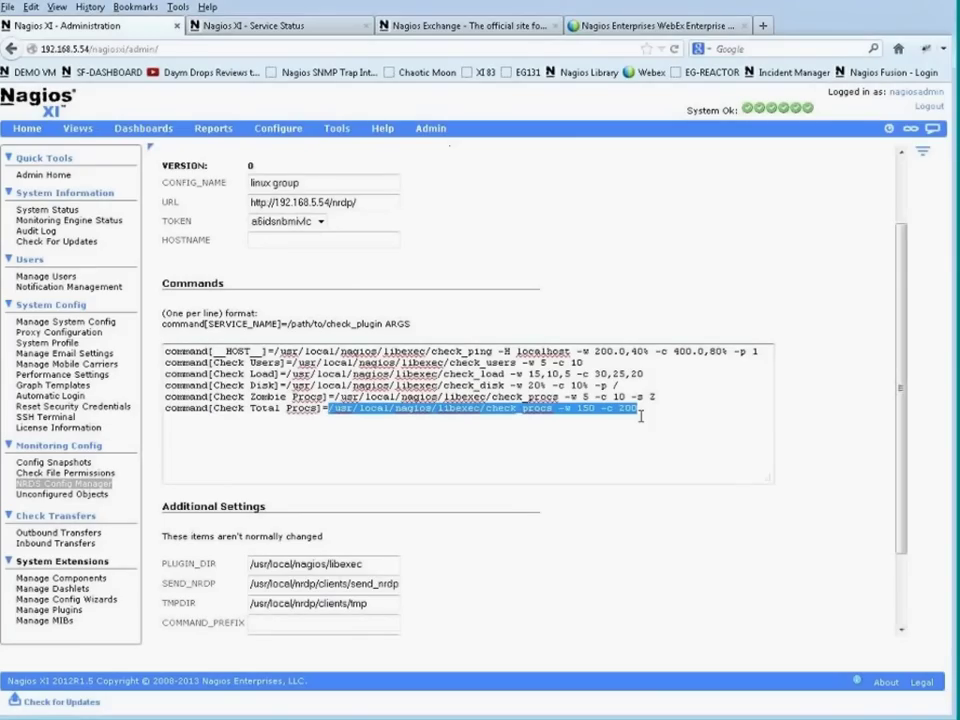
pyautogui.scroll(-2, 673, 615)
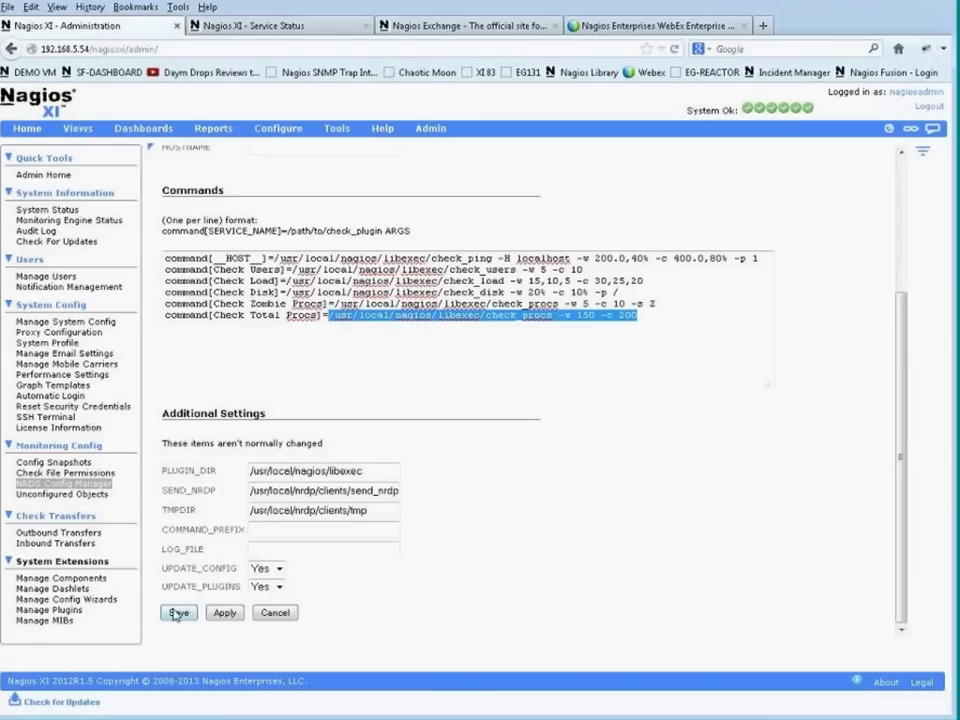
pyautogui.click(178, 614)
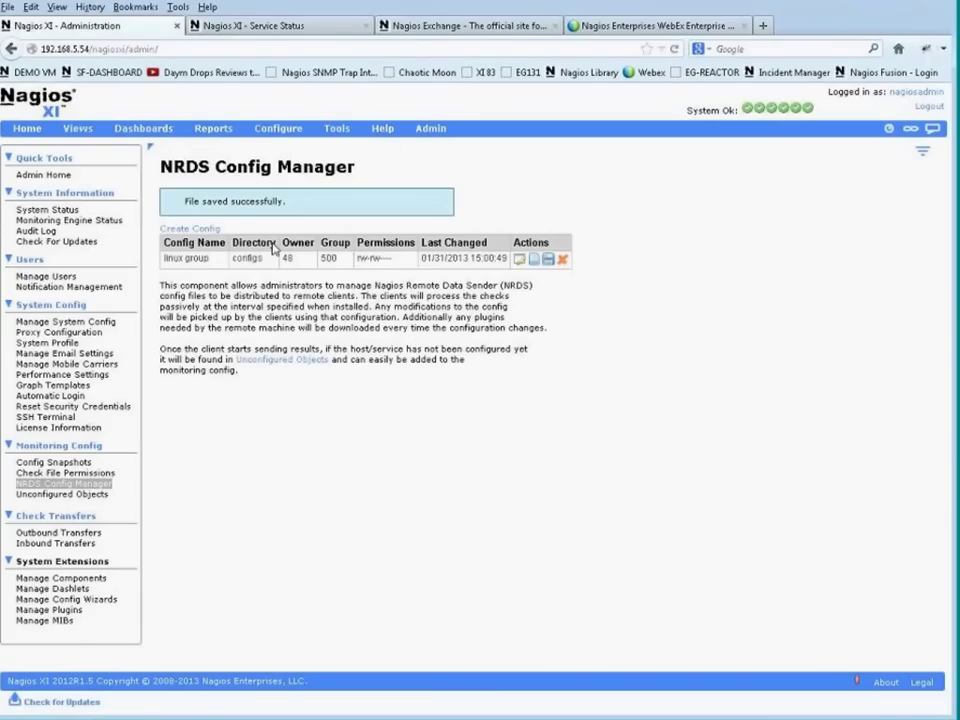
pyautogui.click(535, 261)
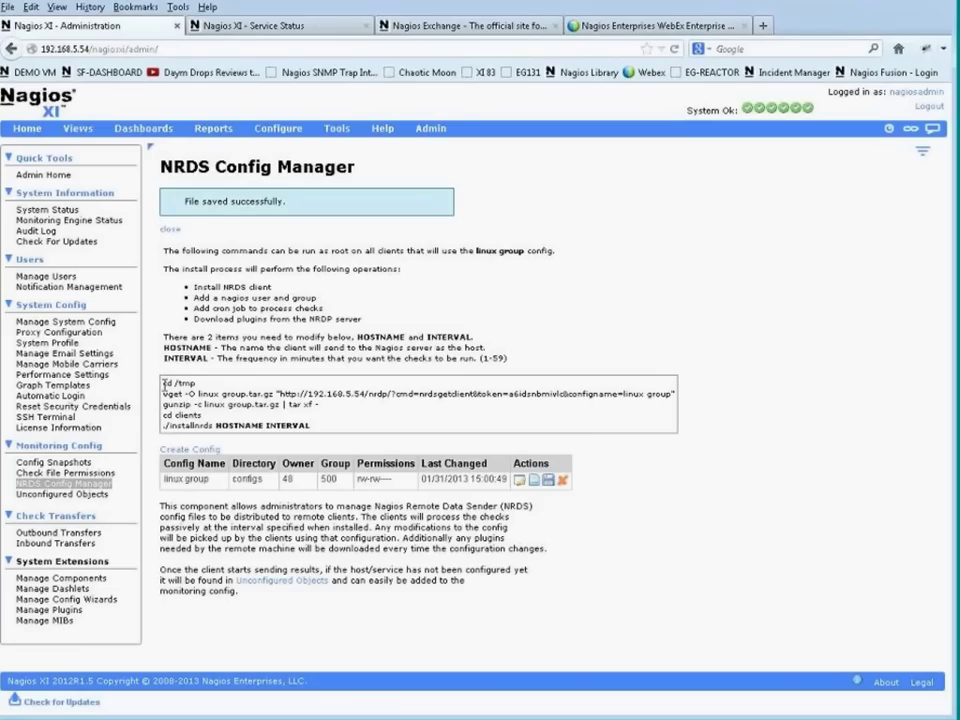
pyautogui.moveTo(164, 384); pyautogui.dragTo(213, 425)
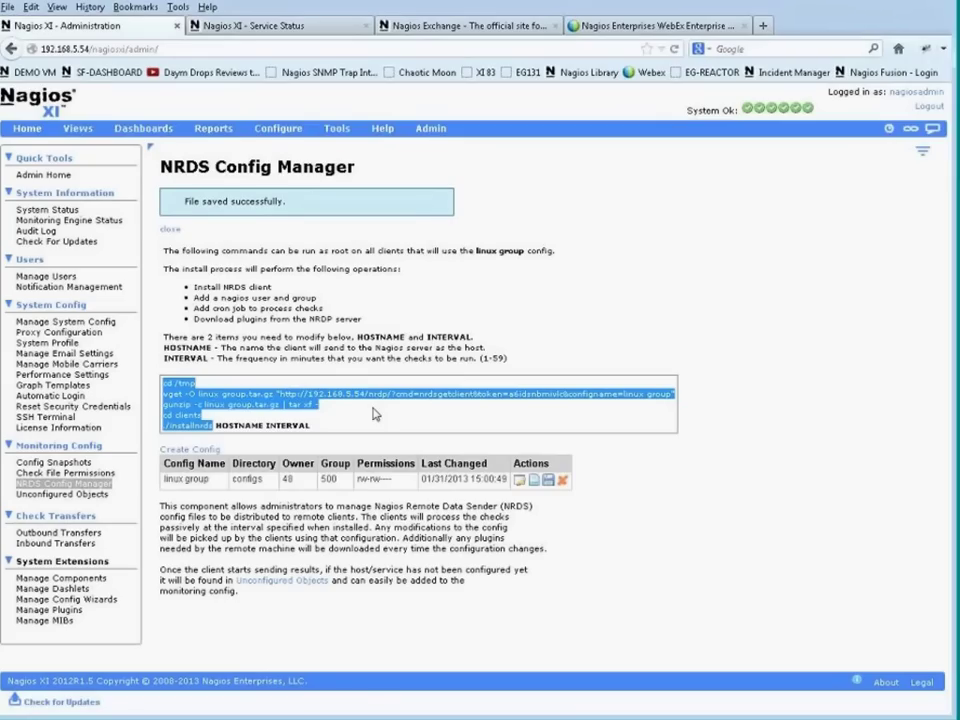
pyautogui.click(170, 229)
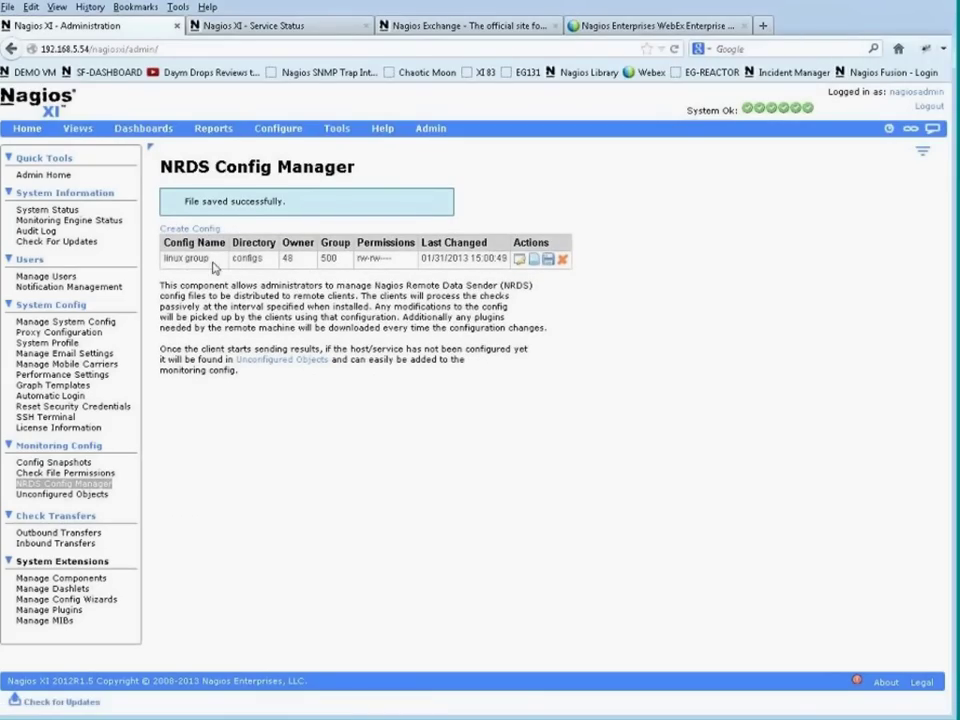
pyautogui.moveTo(207, 261); pyautogui.dragTo(167, 260)
# Change the Check Total Procs critical threshold from -c 200 to -c 100 and save.
pyautogui.click(519, 260)
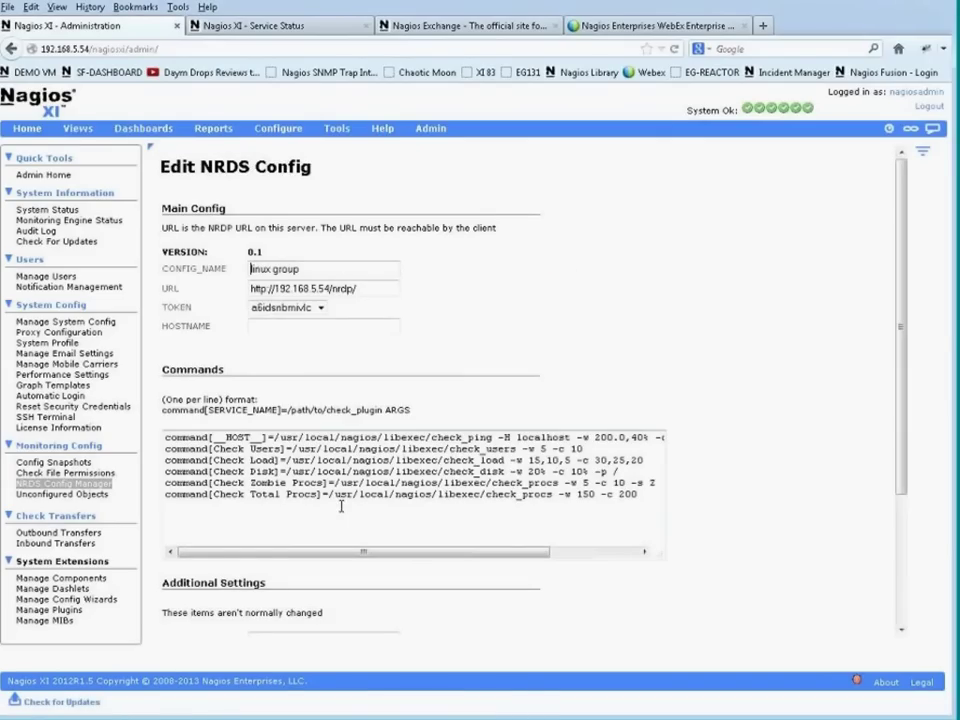
pyautogui.click(646, 494)
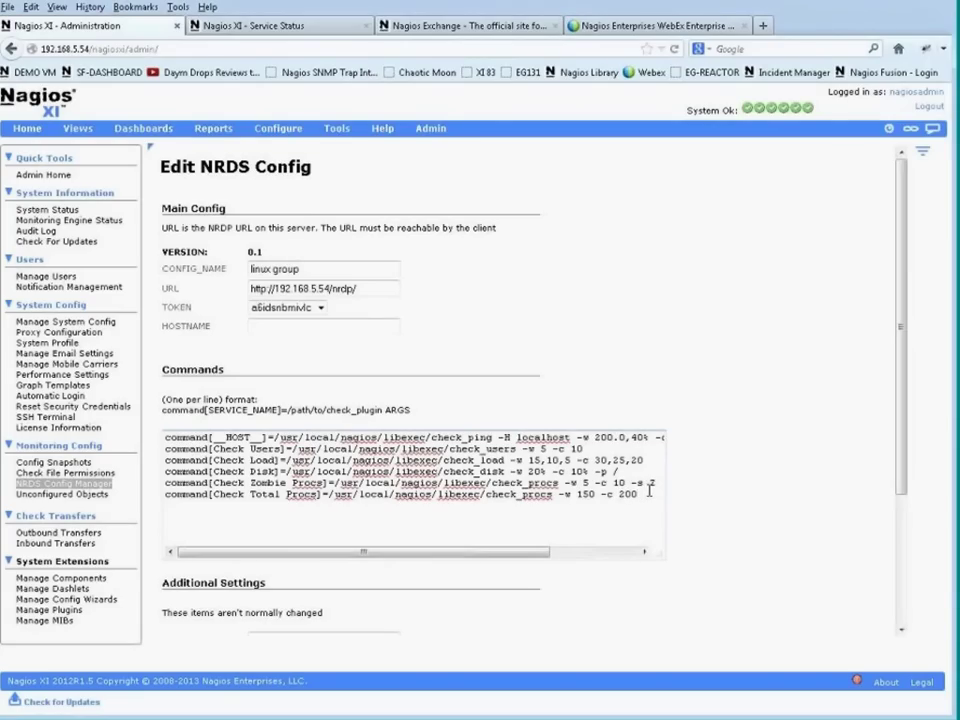
pyautogui.press('Left')
pyautogui.press('Left')
pyautogui.press('BackSpace')
pyautogui.write('1')
pyautogui.scroll(-3, 580, 594)
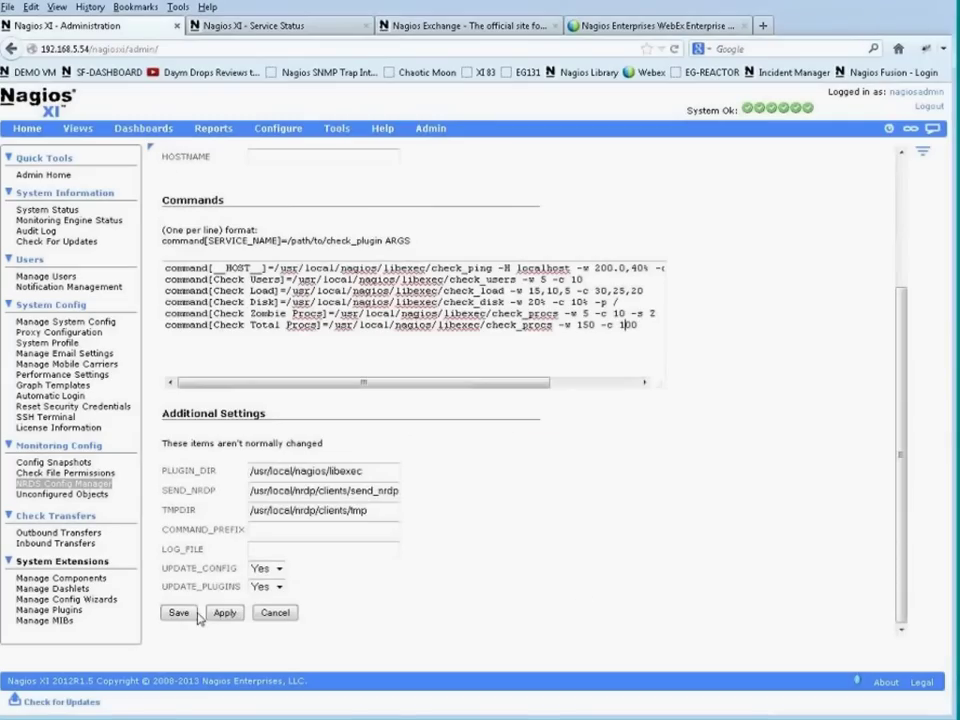
pyautogui.click(181, 614)
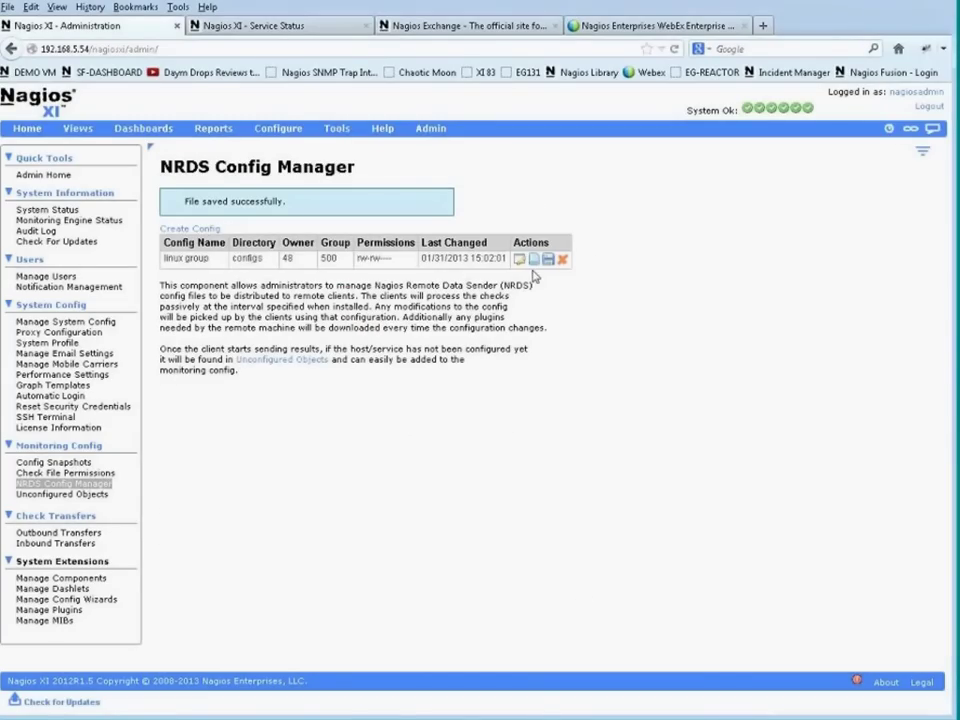
# Reopen linux group to check its name and version 0.2, then return to the config list.
pyautogui.click(518, 259)
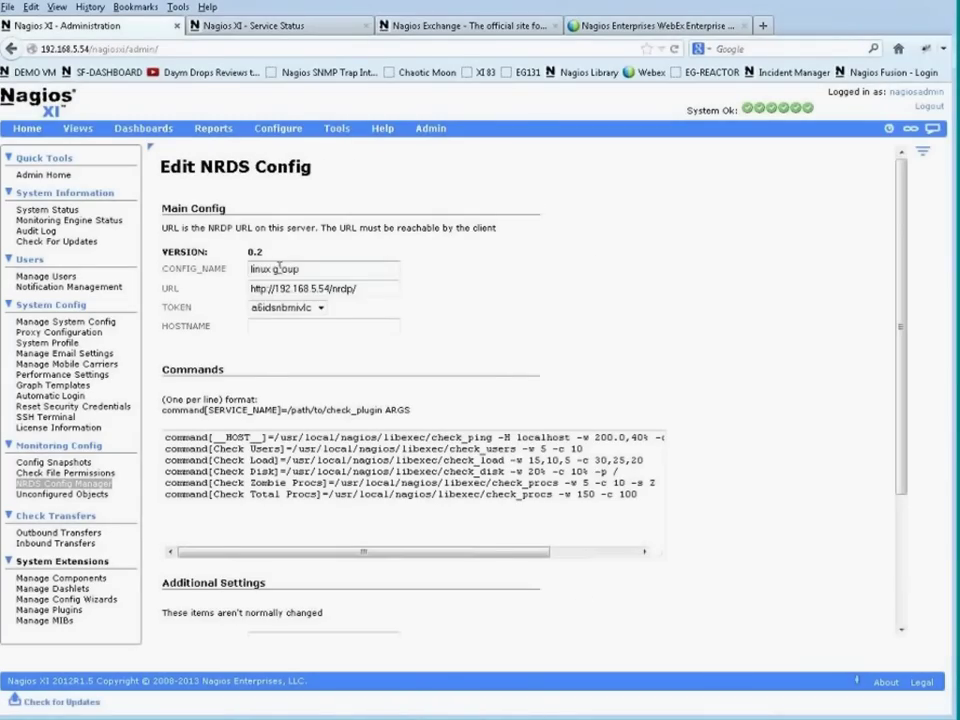
pyautogui.doubleClick(268, 267)
pyautogui.moveTo(264, 252); pyautogui.dragTo(246, 252)
pyautogui.scroll(-2, 381, 262)
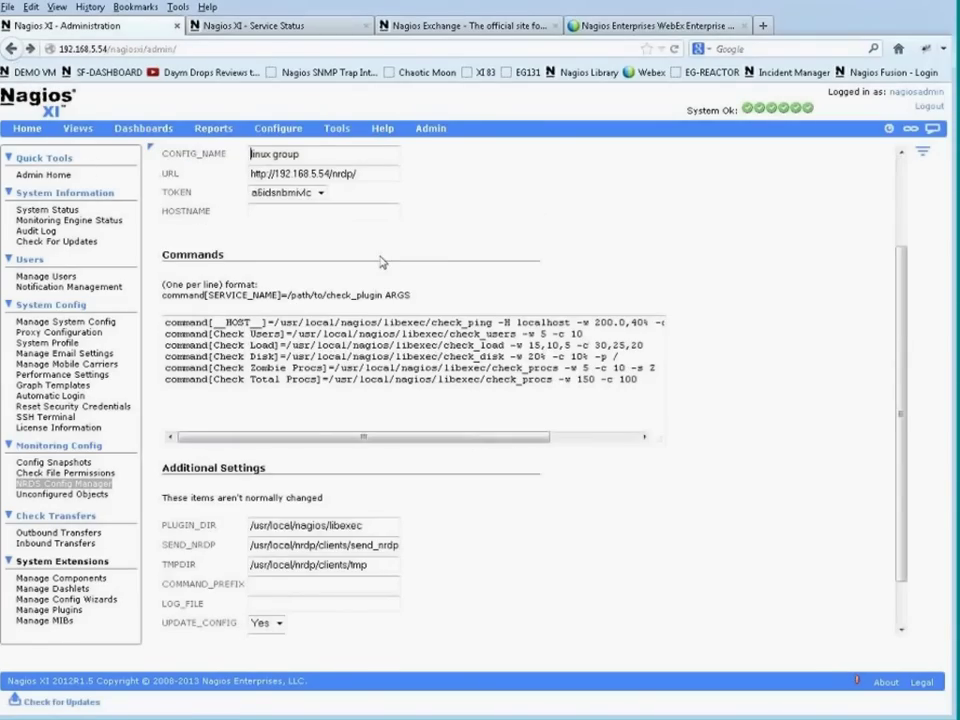
pyautogui.click(46, 485)
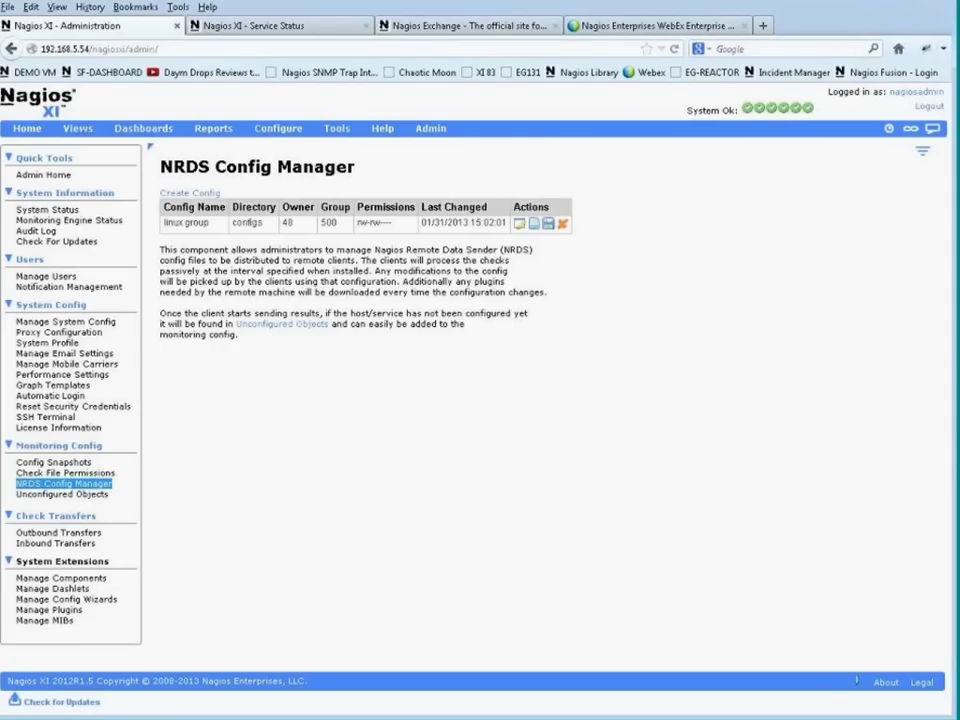
# Go through Configure, Core Config Manager and Admin to reach Manage Components.
pyautogui.click(277, 132)
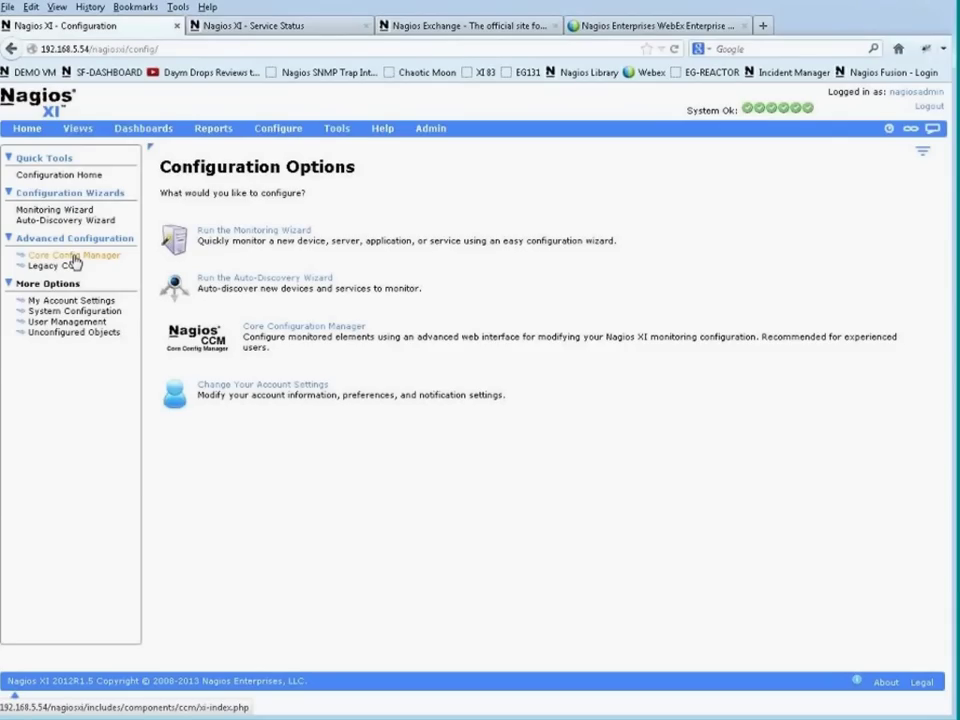
pyautogui.click(74, 257)
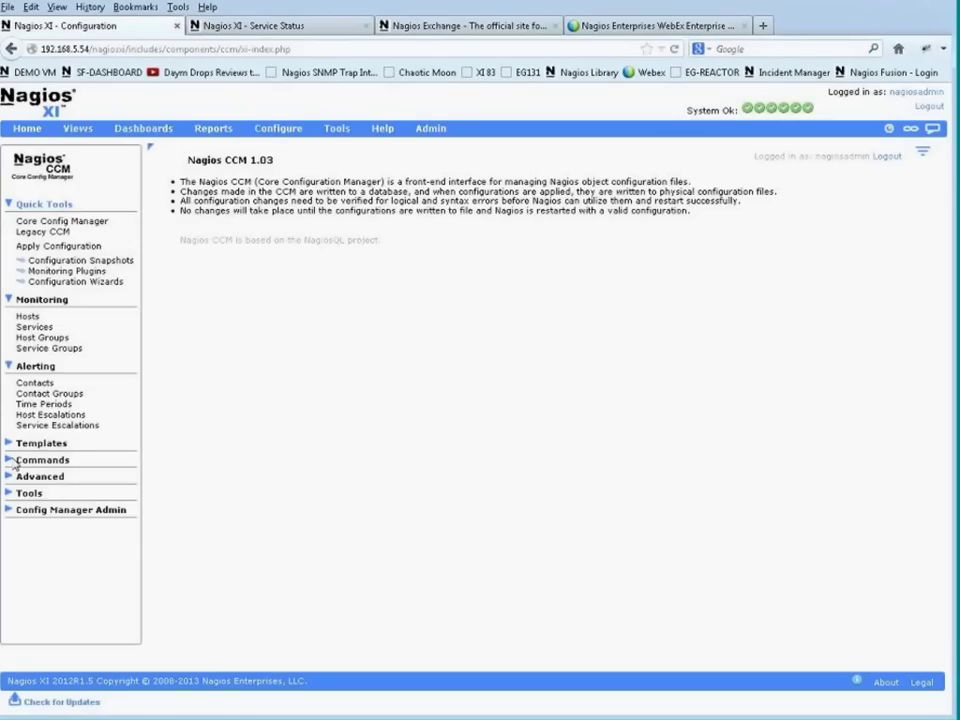
pyautogui.click(430, 130)
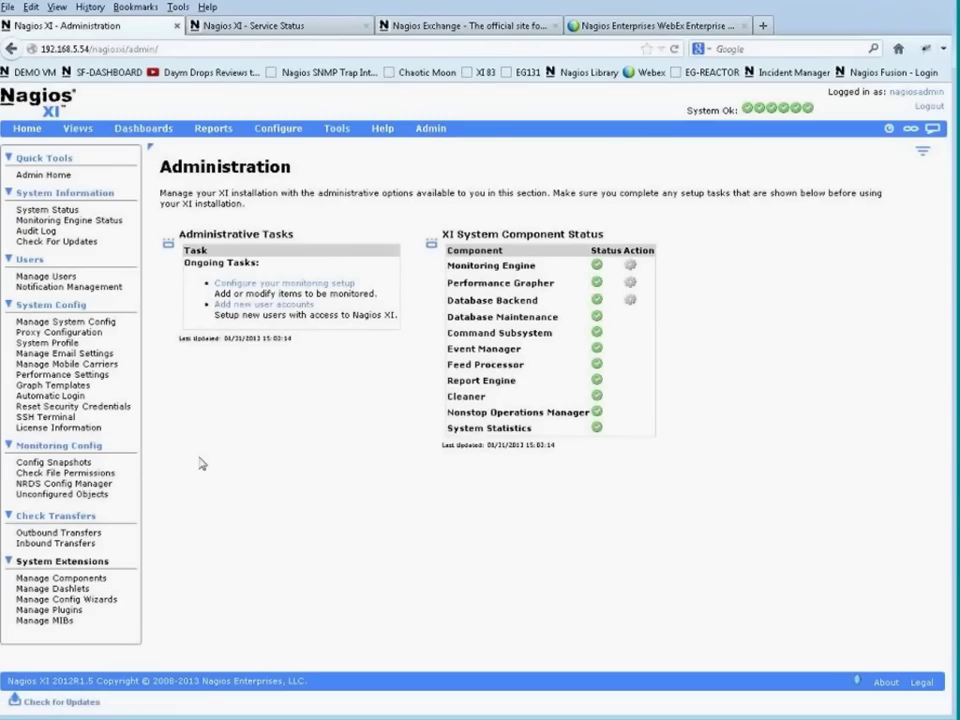
pyautogui.click(74, 580)
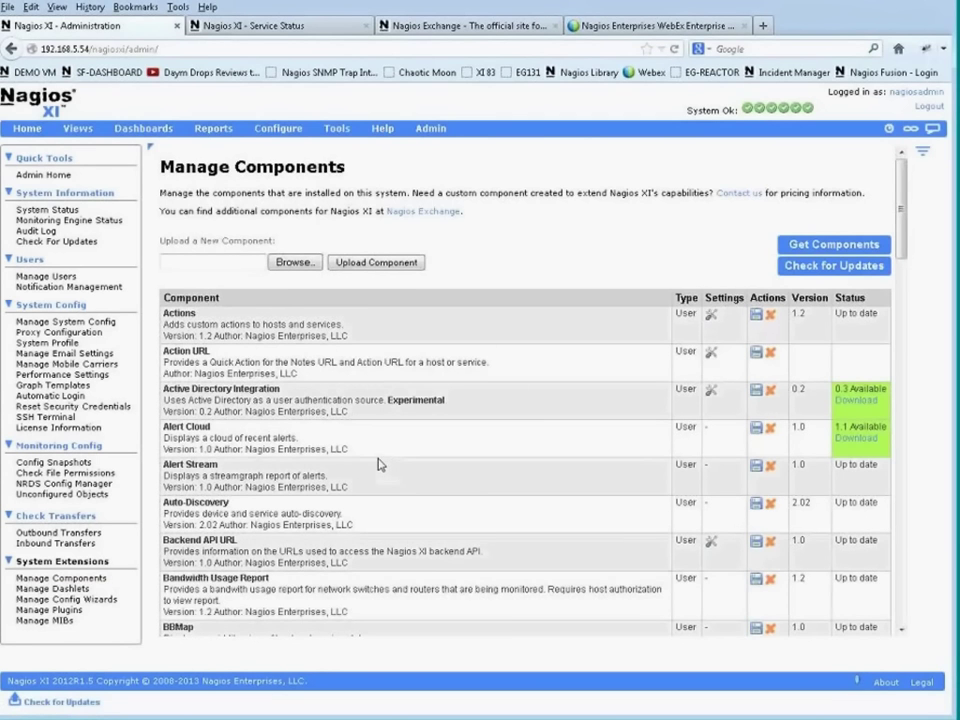
# Open the Global Event Handlers component settings from Manage Components.
pyautogui.scroll(-5, 385, 424)
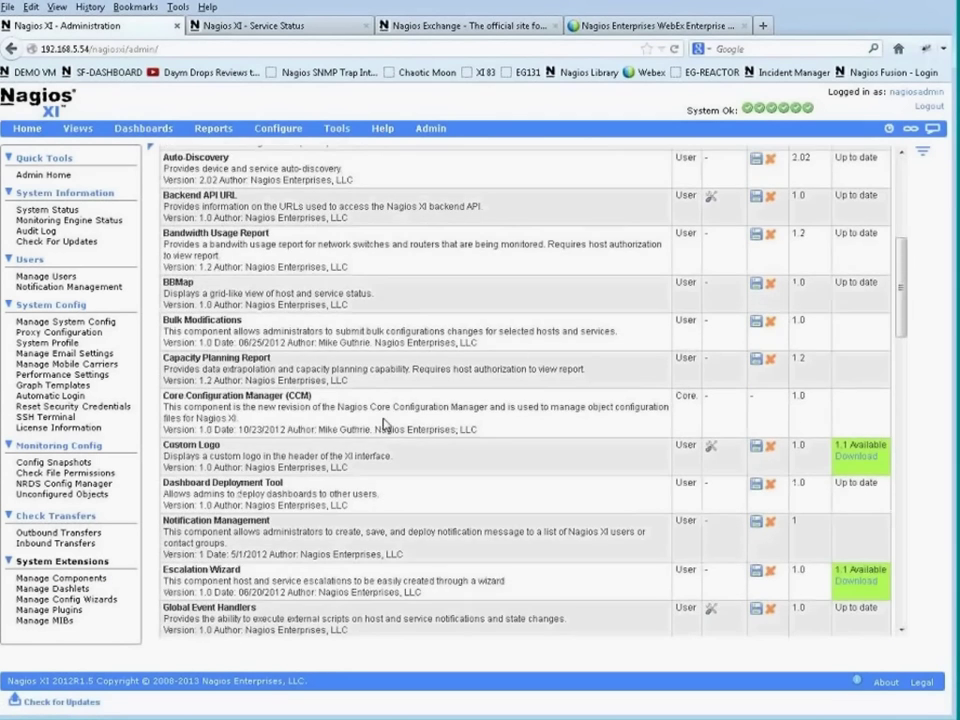
pyautogui.scroll(-2, 385, 424)
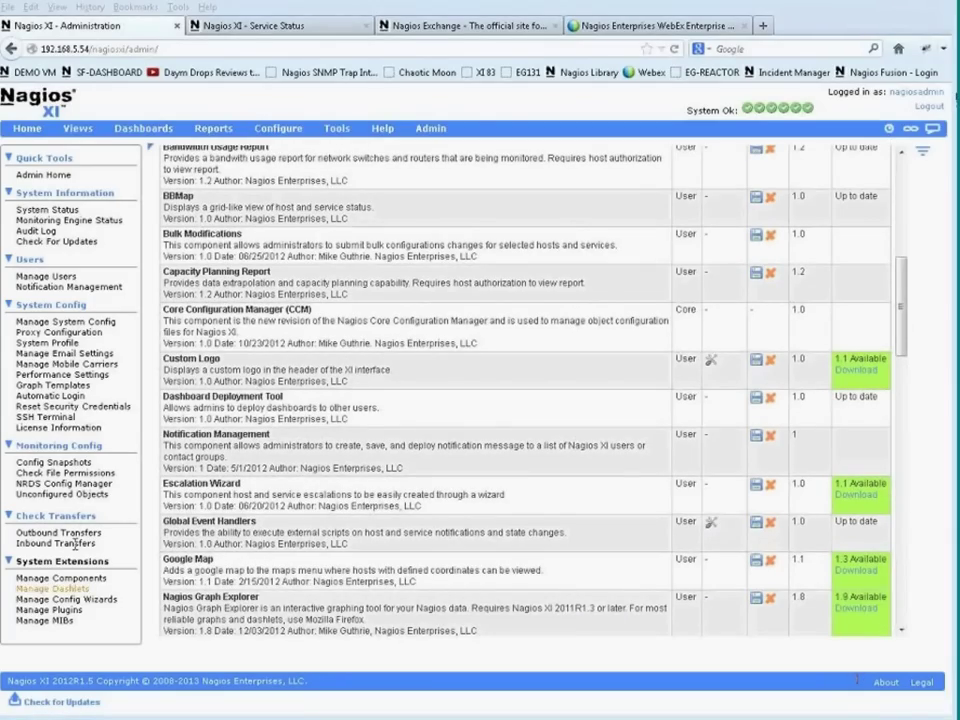
pyautogui.moveTo(164, 521); pyautogui.dragTo(256, 521)
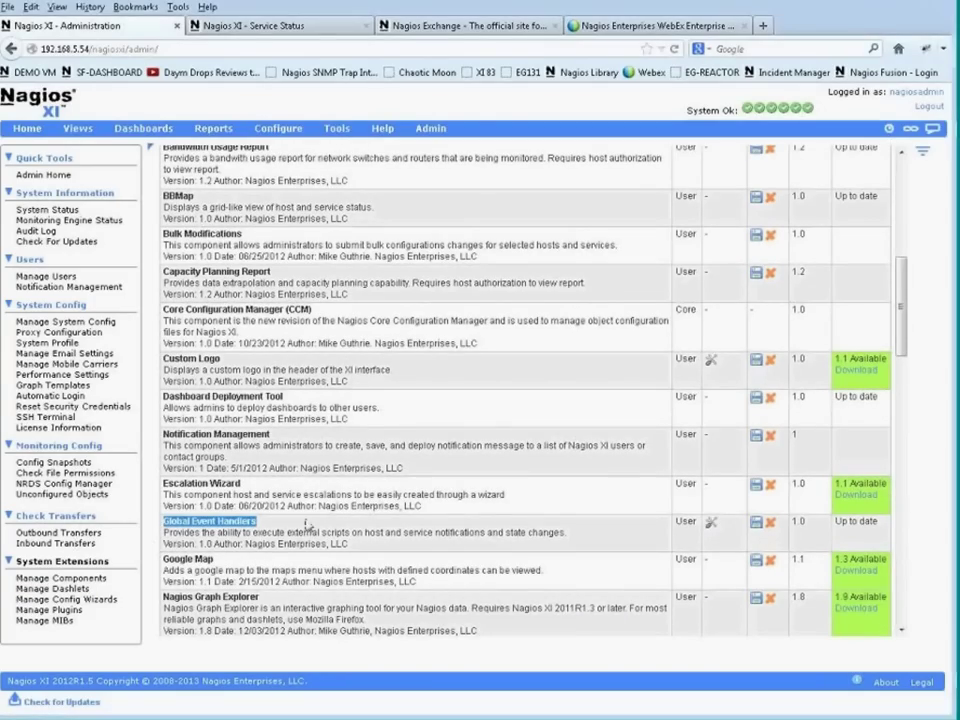
pyautogui.click(711, 524)
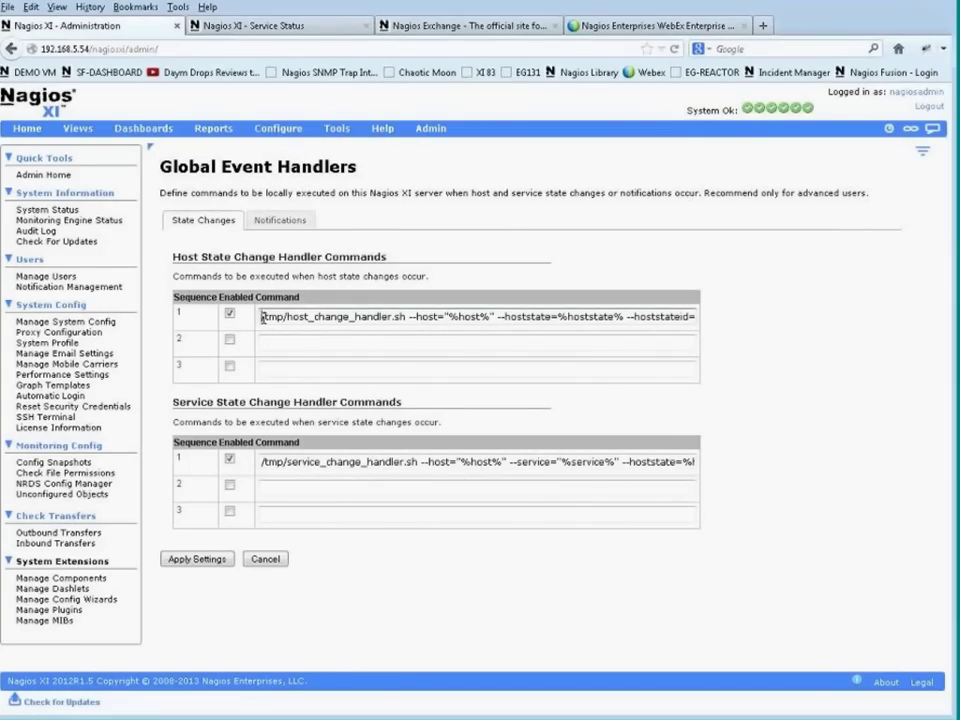
# Review the host and service state change handler commands, then go to the Home dashboard.
pyautogui.moveTo(262, 316); pyautogui.dragTo(565, 318)
pyautogui.click(497, 316)
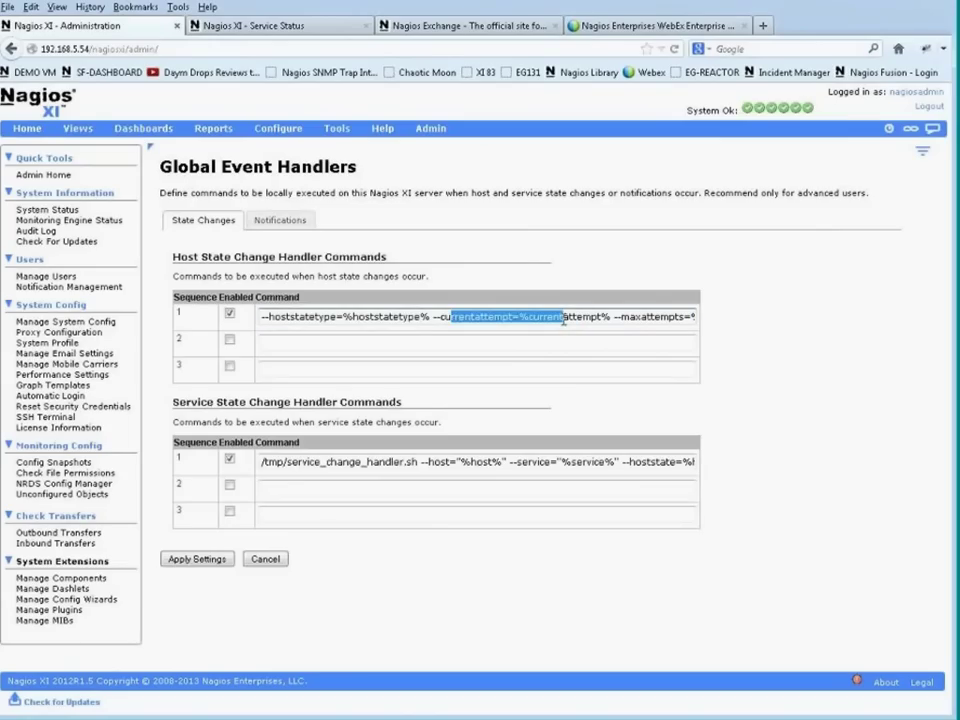
pyautogui.click(570, 229)
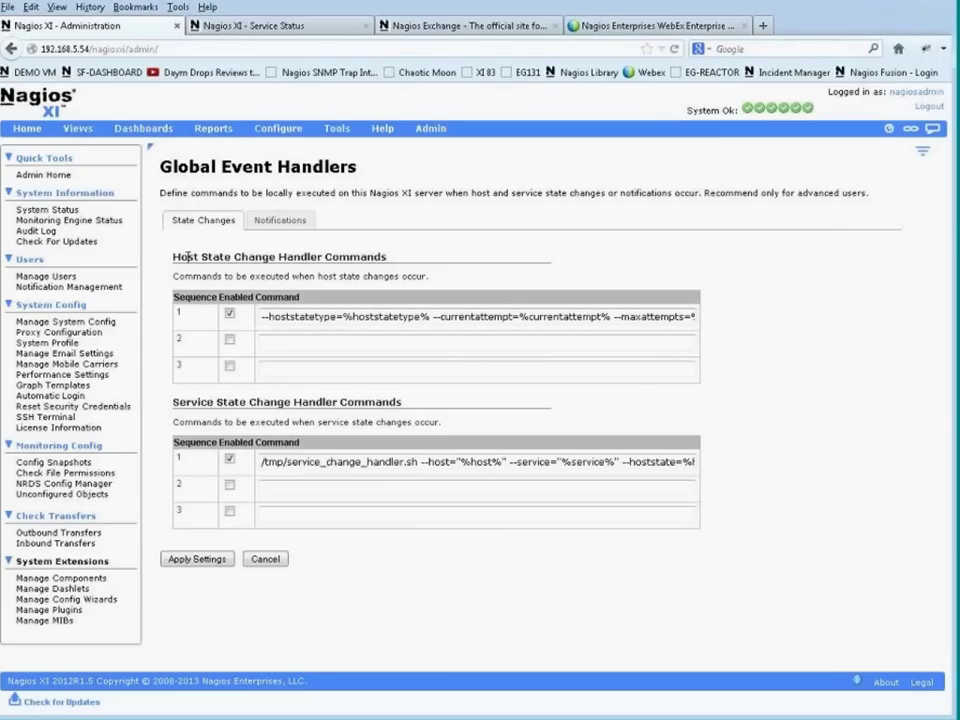
pyautogui.moveTo(181, 257); pyautogui.dragTo(308, 257)
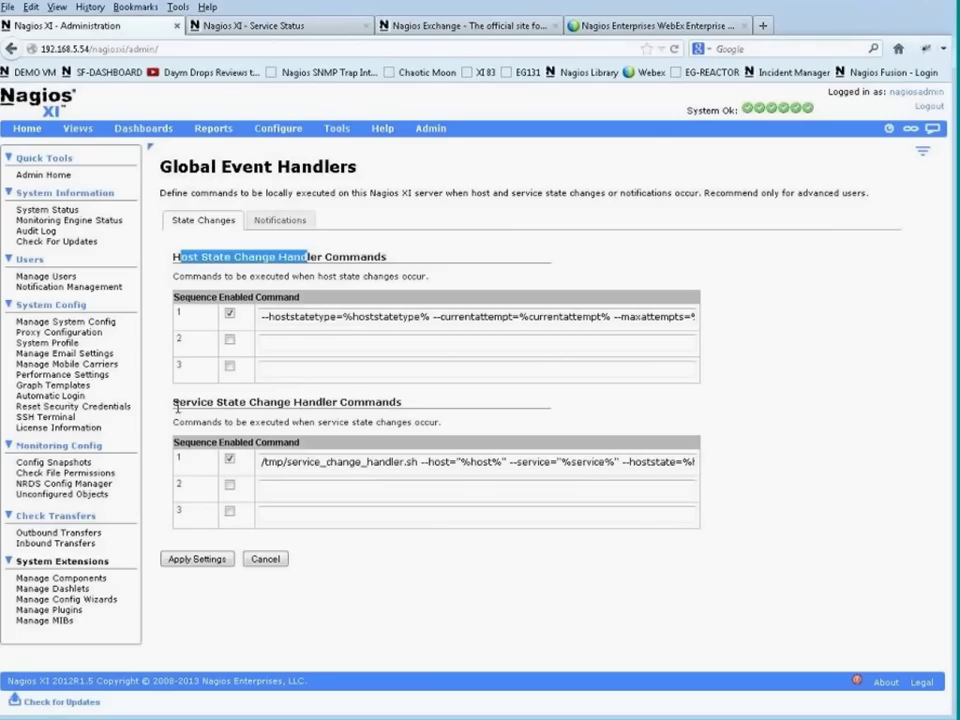
pyautogui.doubleClick(176, 407)
pyautogui.moveTo(418, 462); pyautogui.dragTo(253, 470)
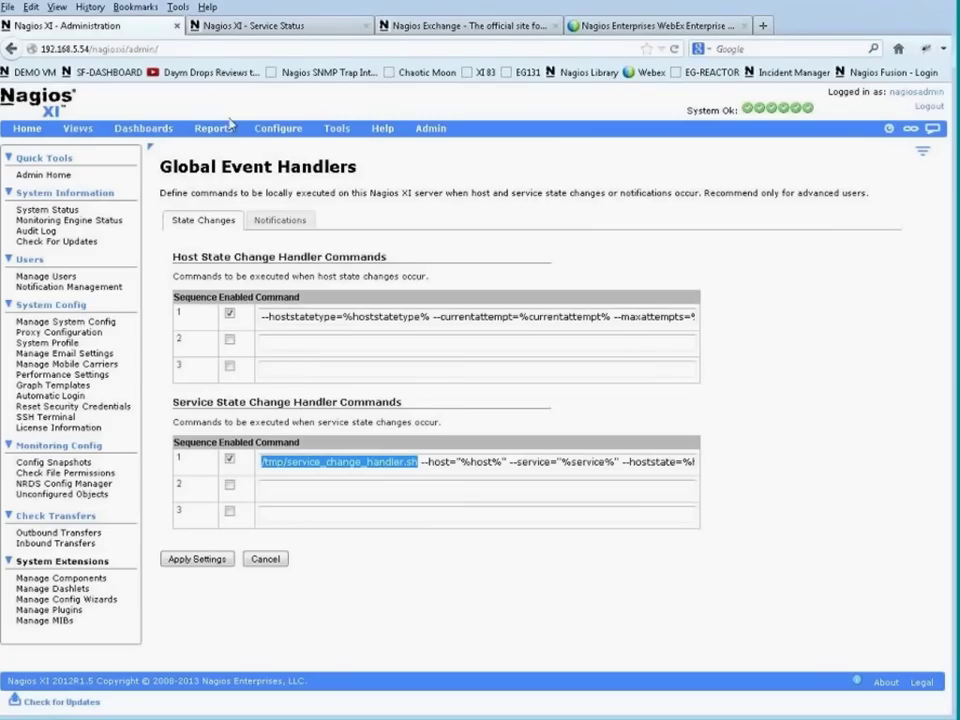
pyautogui.click(26, 131)
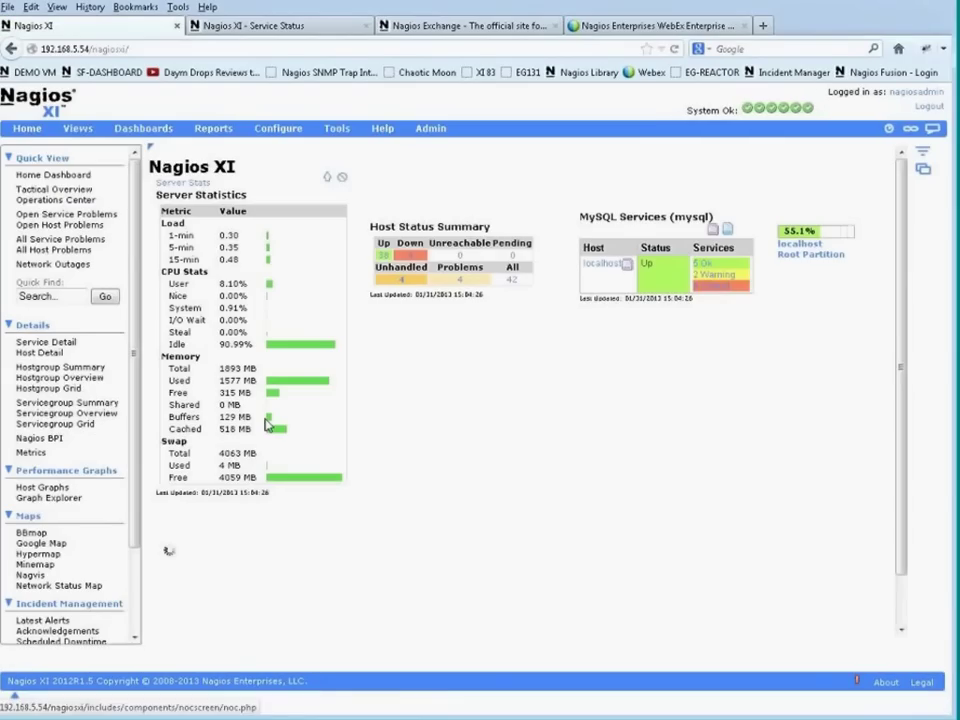
# View the Hypermap in a new browser tab, then return to the first Nagios XI tab.
pyautogui.rightClick(46, 558)
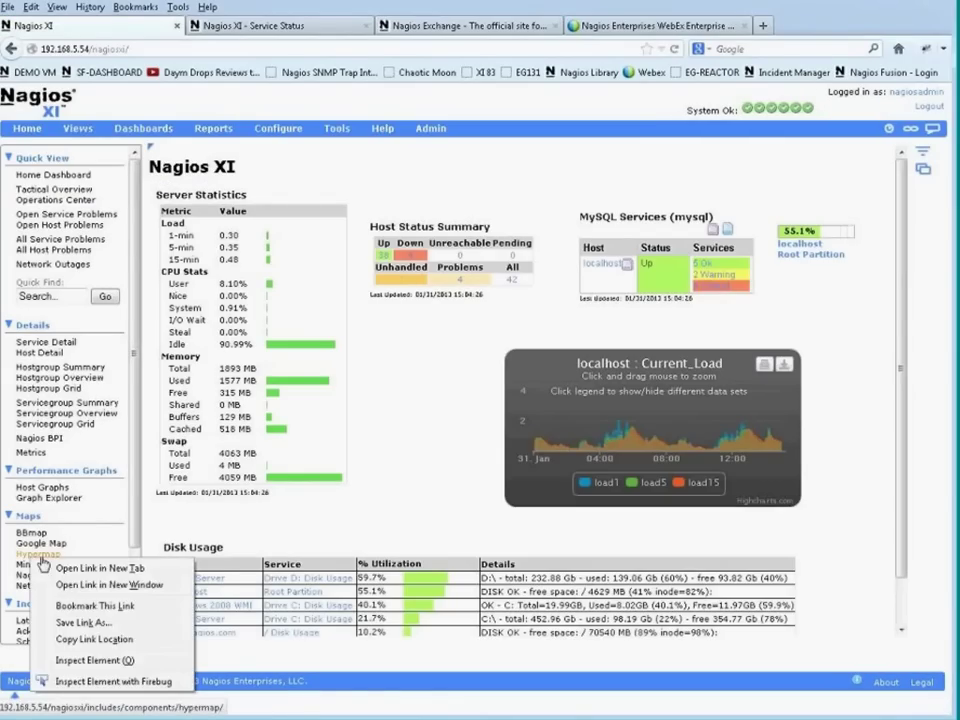
pyautogui.click(98, 568)
pyautogui.click(210, 25)
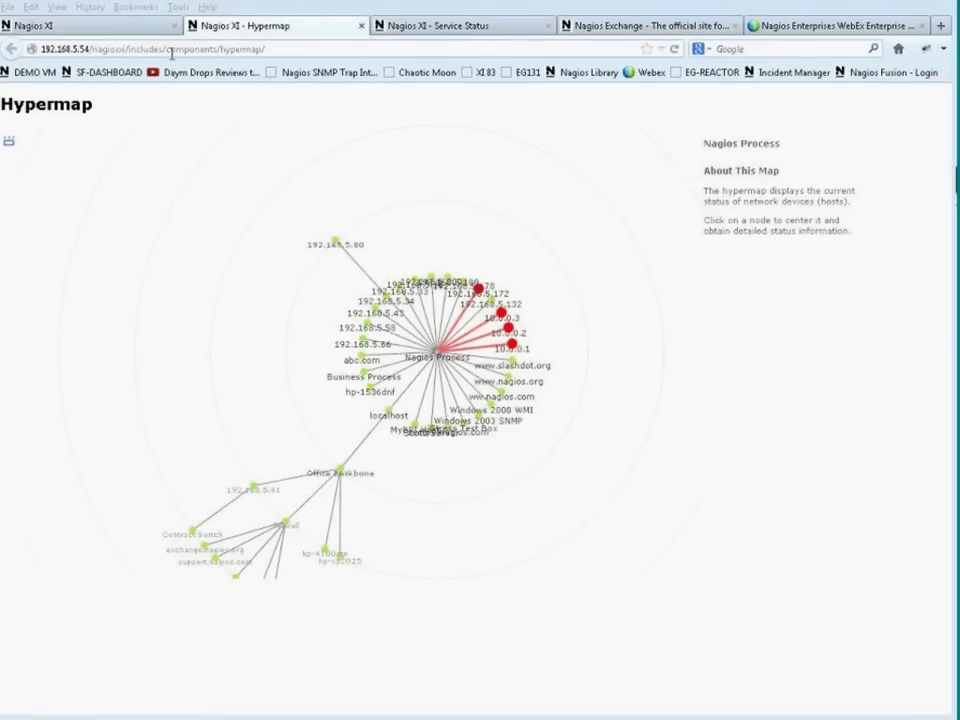
pyautogui.click(298, 48)
pyautogui.click(290, 48)
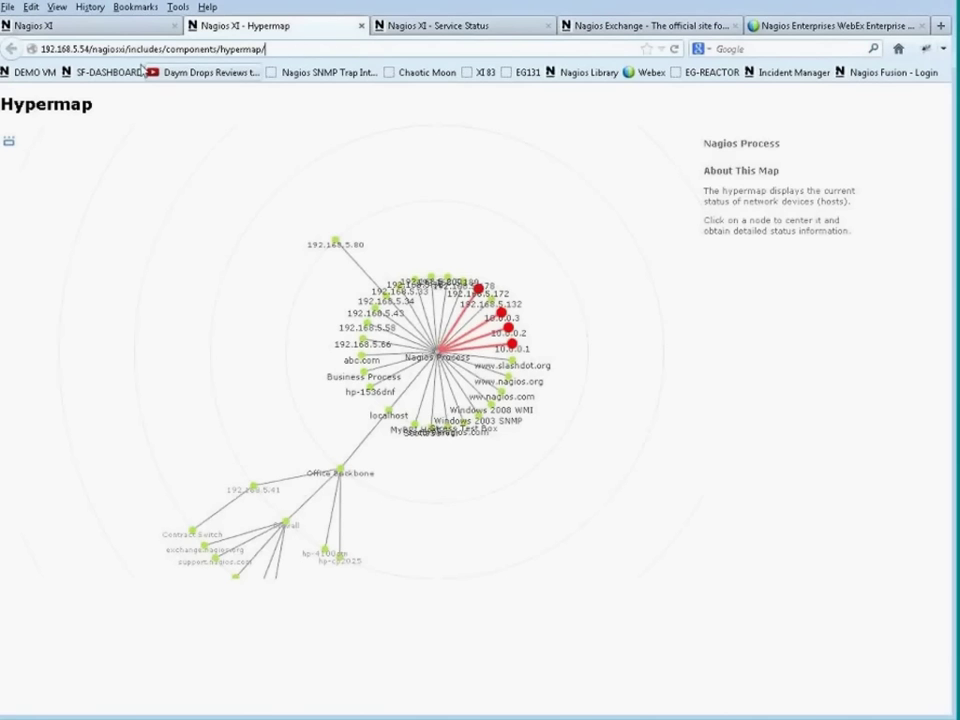
pyautogui.click(79, 25)
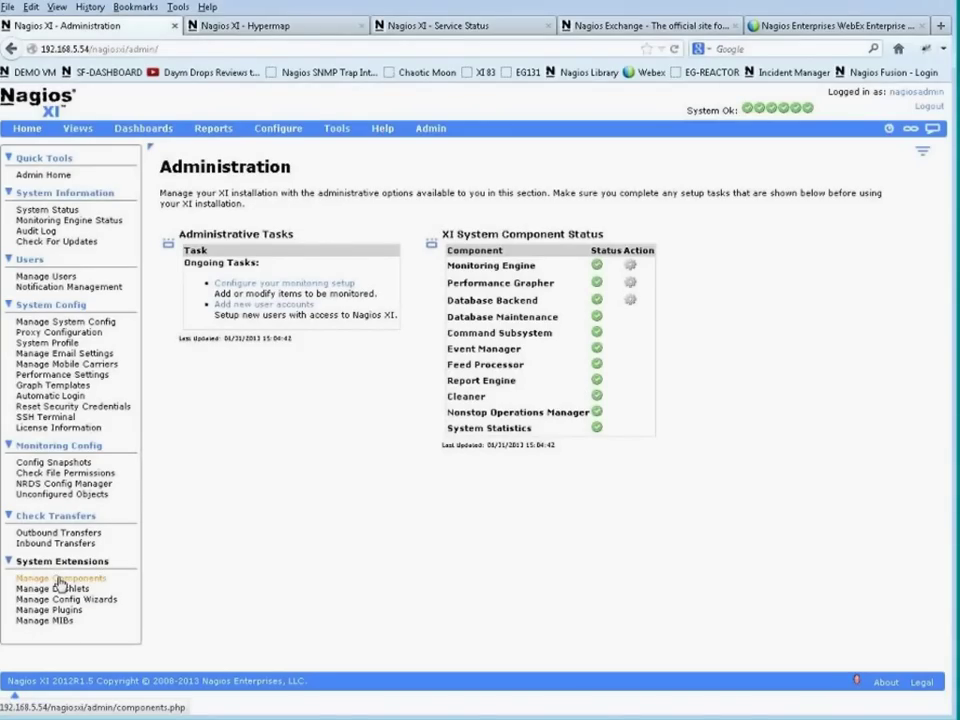
# Generate Backend API URLs for the read-only user and copy the Current Service Status URL.
pyautogui.click(60, 580)
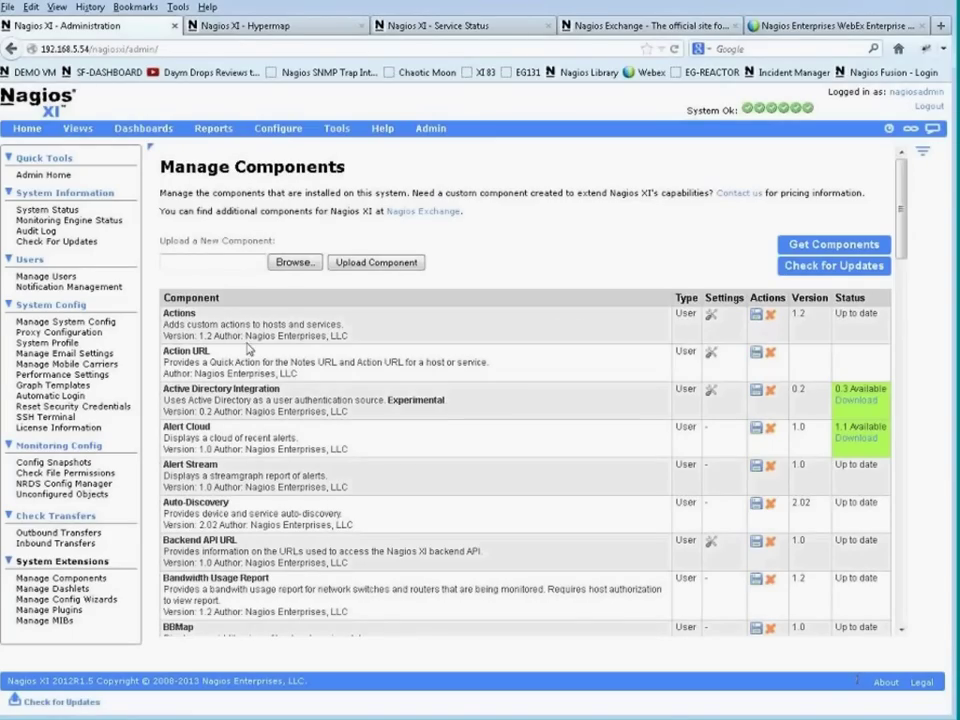
pyautogui.moveTo(186, 540); pyautogui.dragTo(238, 540)
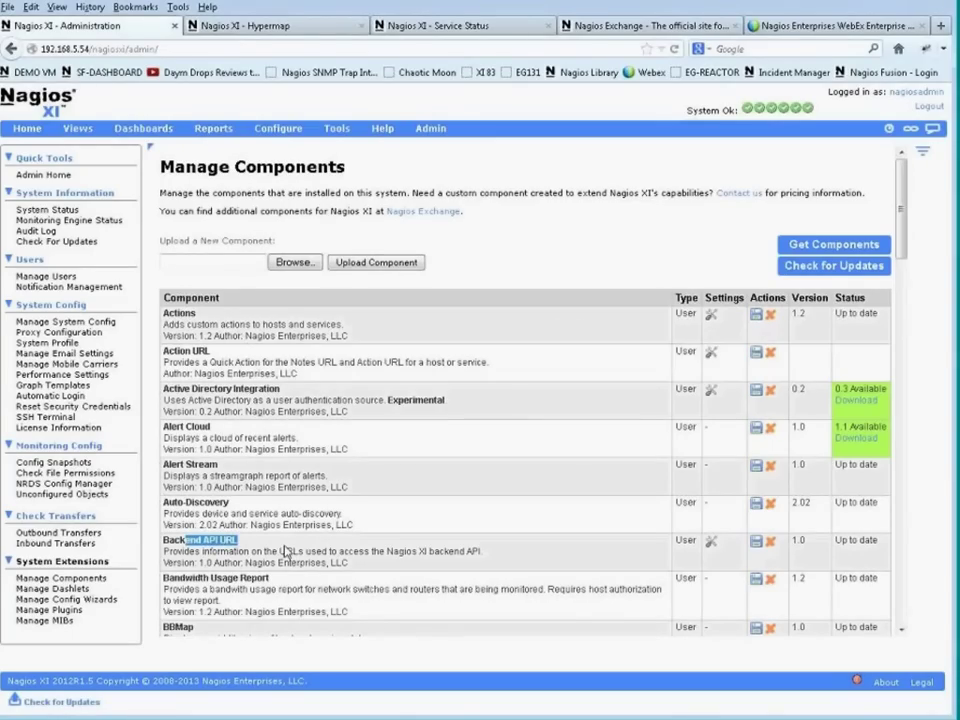
pyautogui.click(710, 541)
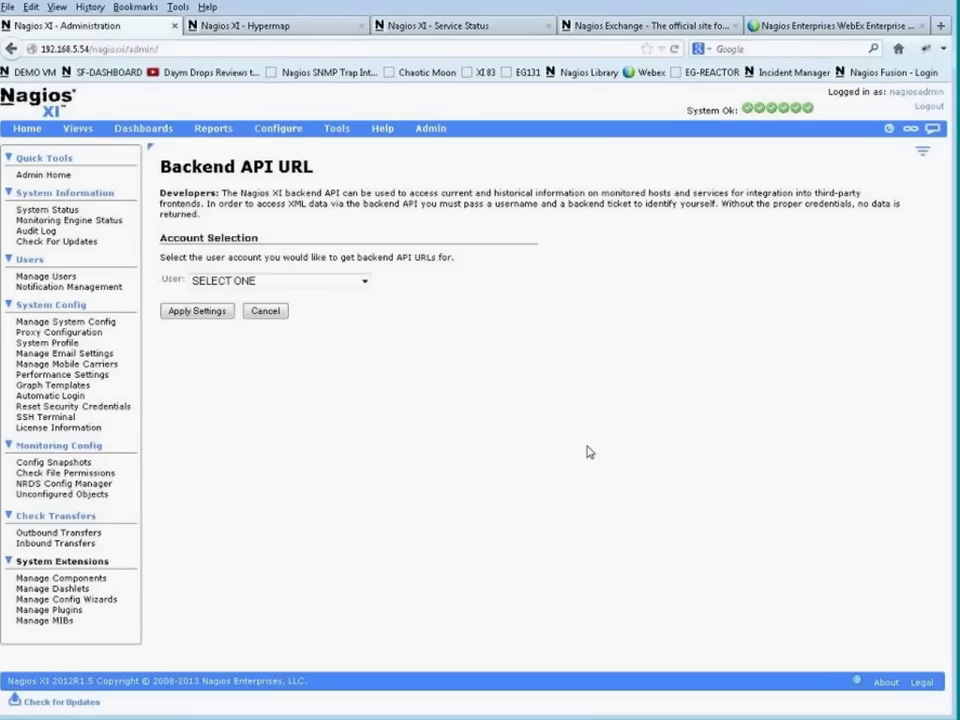
pyautogui.click(261, 281)
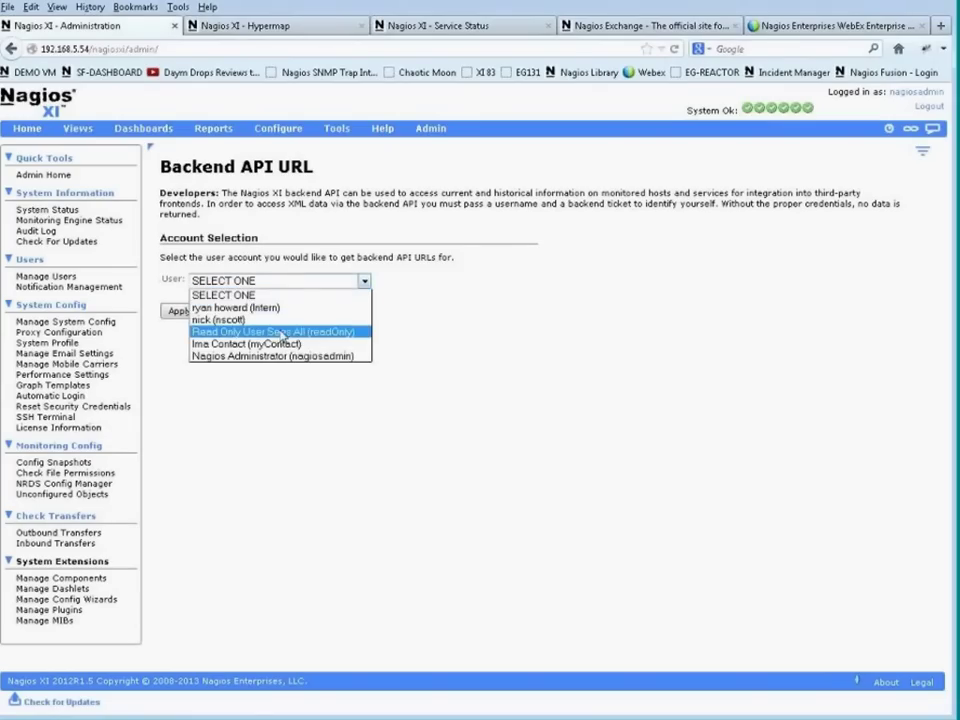
pyautogui.click(250, 330)
pyautogui.click(198, 312)
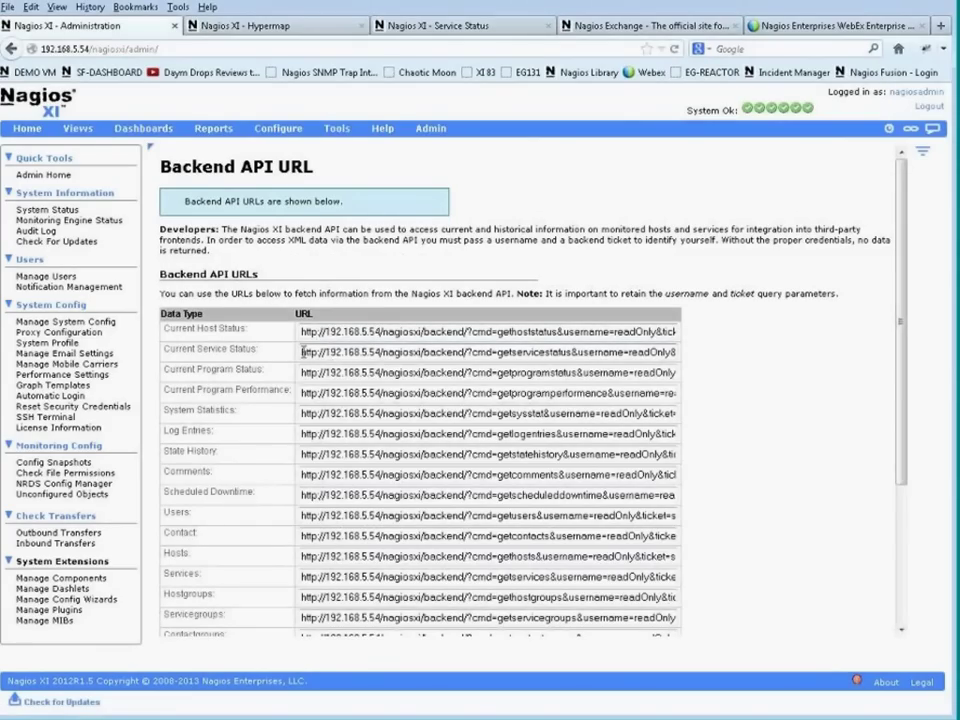
pyautogui.moveTo(330, 352); pyautogui.dragTo(876, 355)
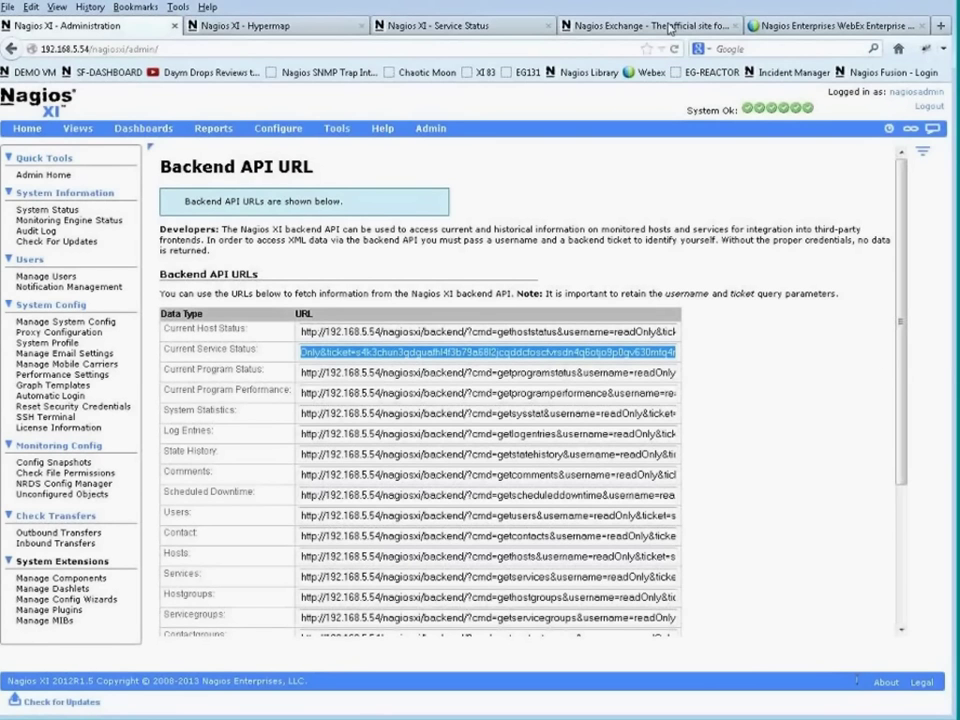
pyautogui.hotkey('ctrl', 't')
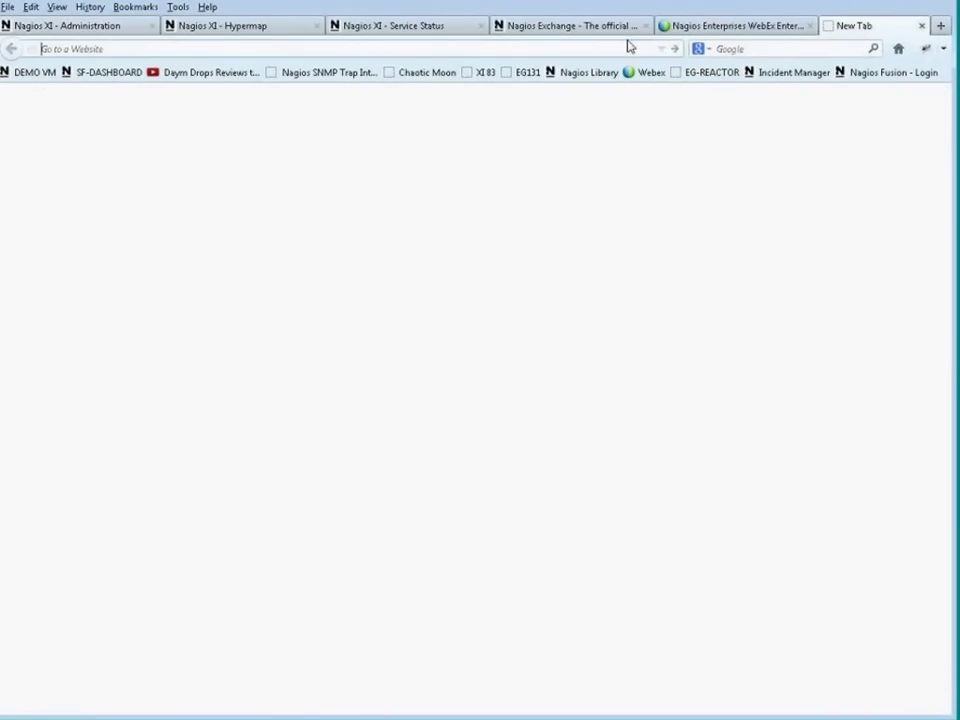
# Load the pasted service status URL to view its XML, then return to the Backend API URL page.
pyautogui.press('Return')
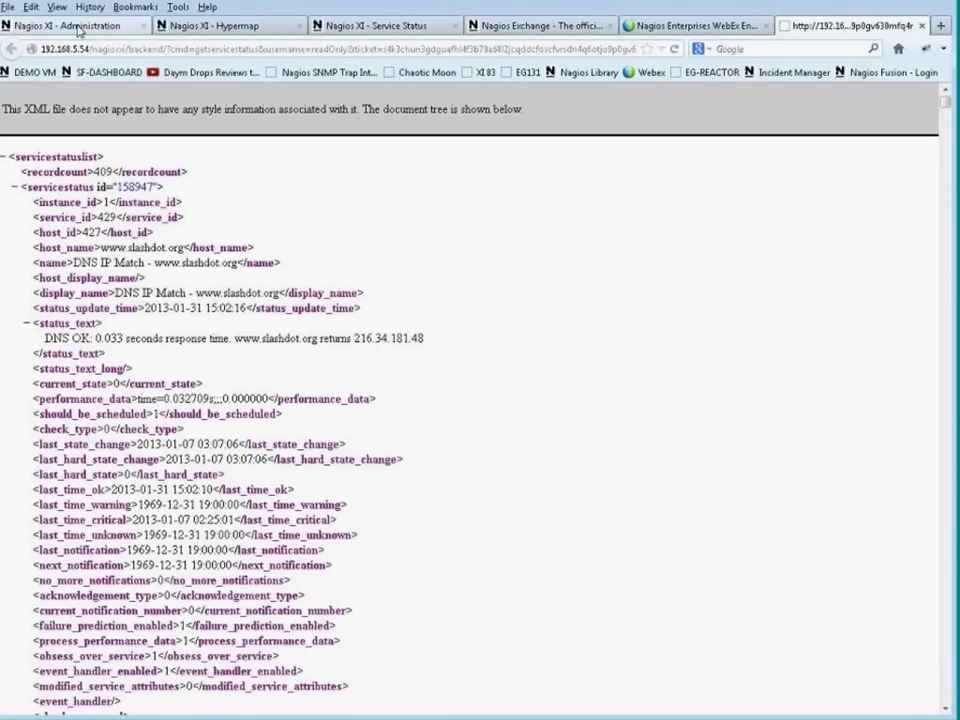
pyautogui.click(111, 28)
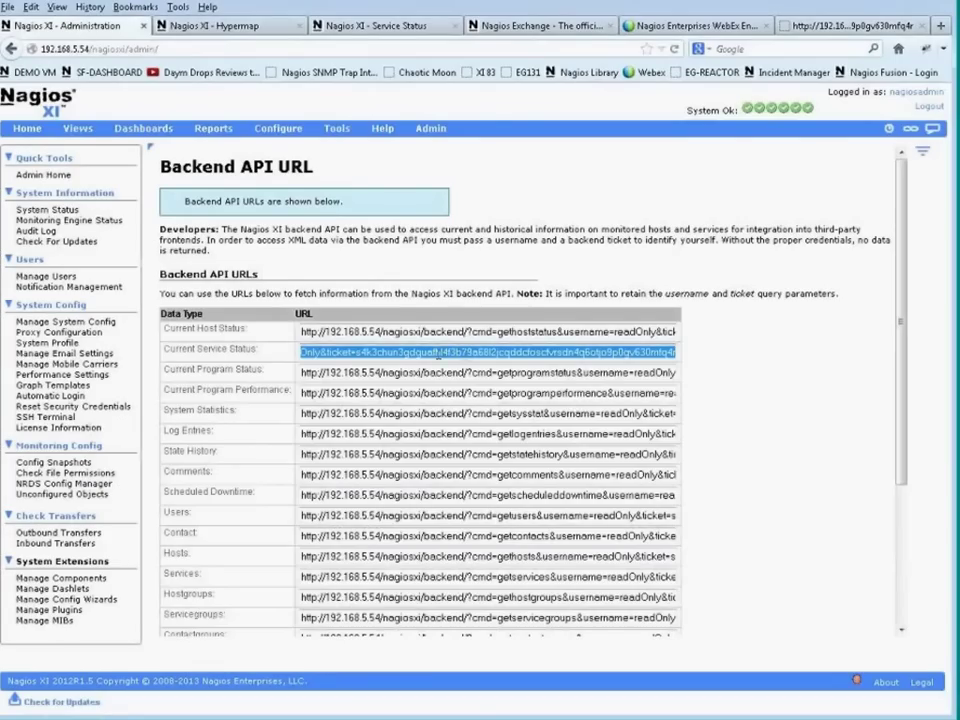
# Inspect the username and ticket parameters in the Current Service Status URL.
pyautogui.moveTo(328, 352); pyautogui.dragTo(409, 352)
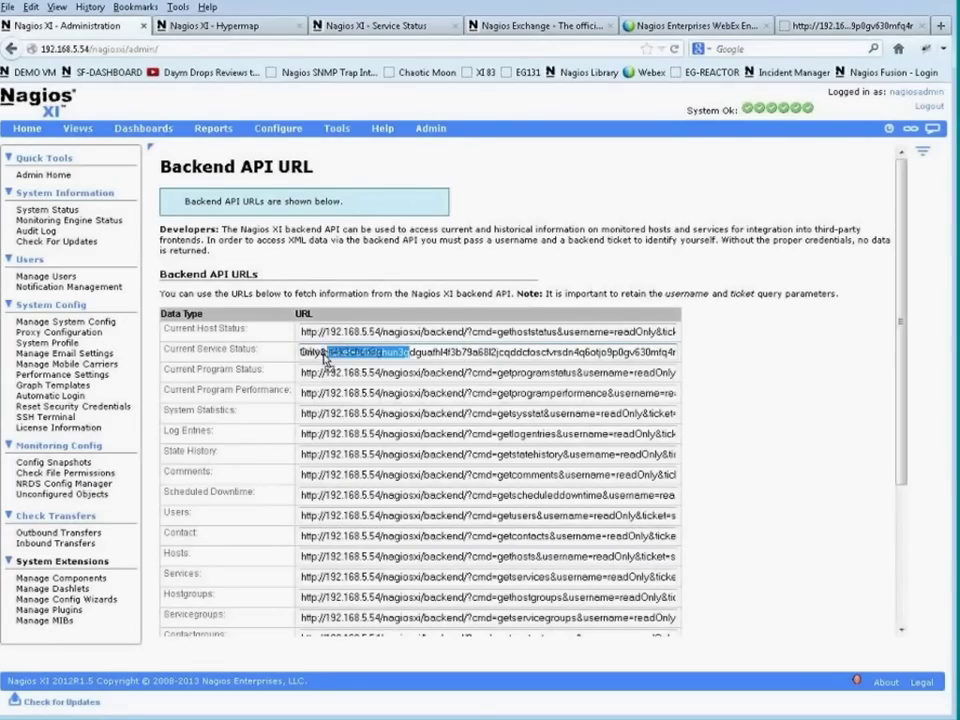
pyautogui.click(337, 352)
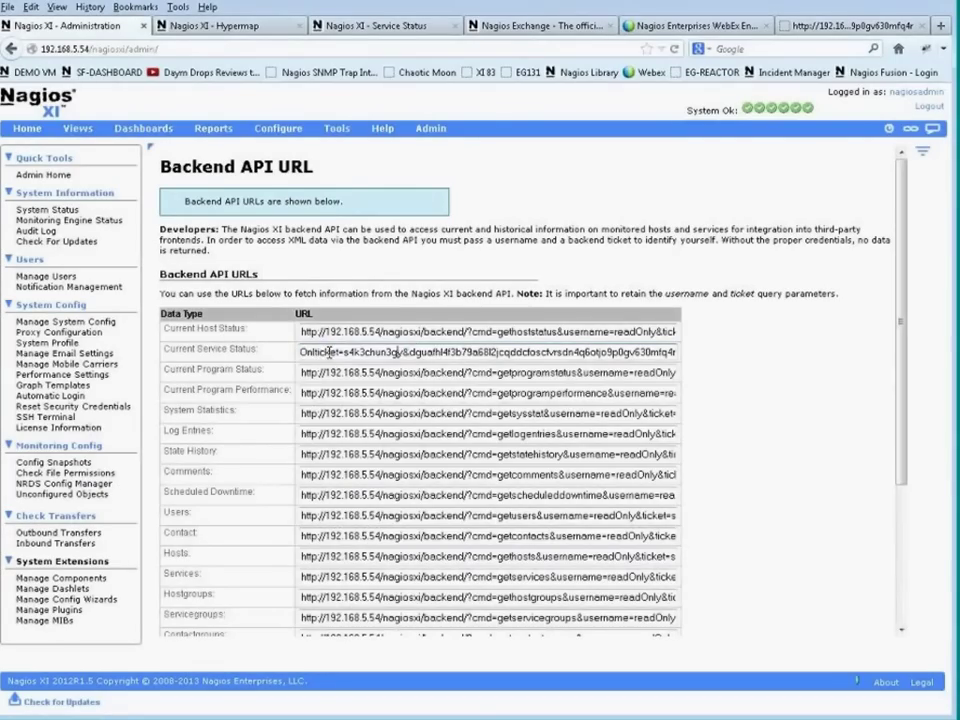
pyautogui.hotkey('ctrl', 'z')
pyautogui.click(326, 354)
pyautogui.moveTo(325, 352); pyautogui.dragTo(440, 352)
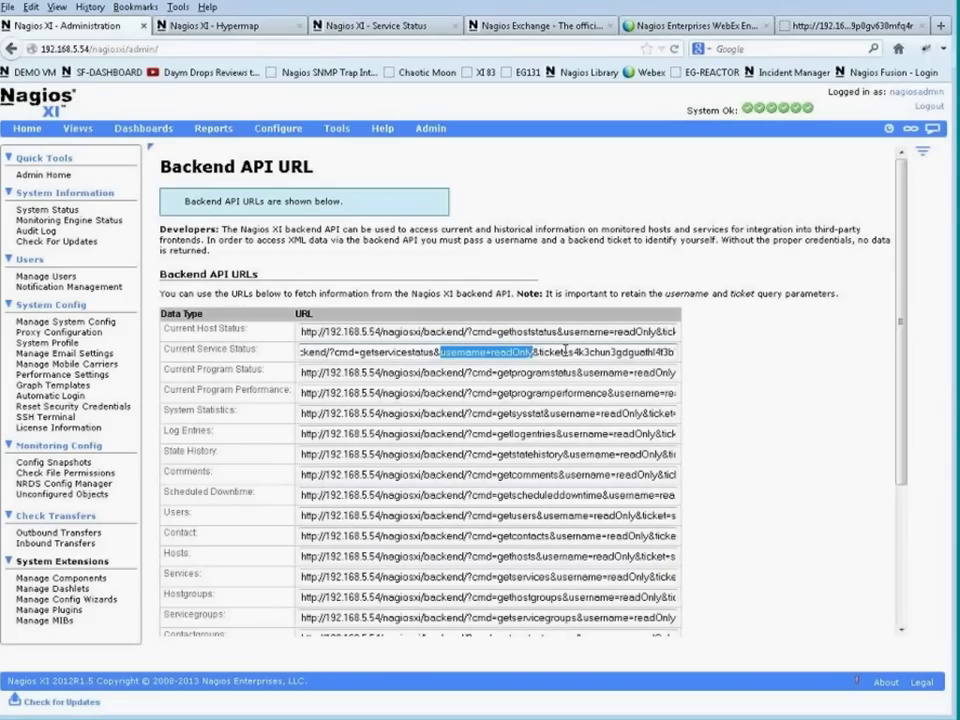
pyautogui.moveTo(568, 352); pyautogui.dragTo(602, 352)
pyautogui.moveTo(432, 352); pyautogui.dragTo(861, 358)
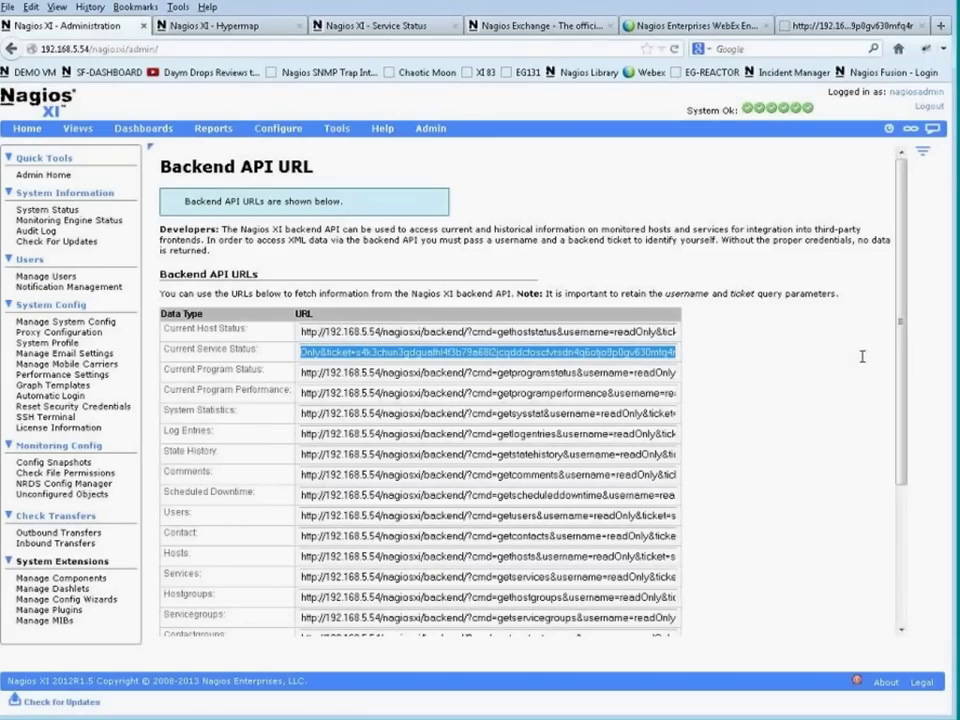
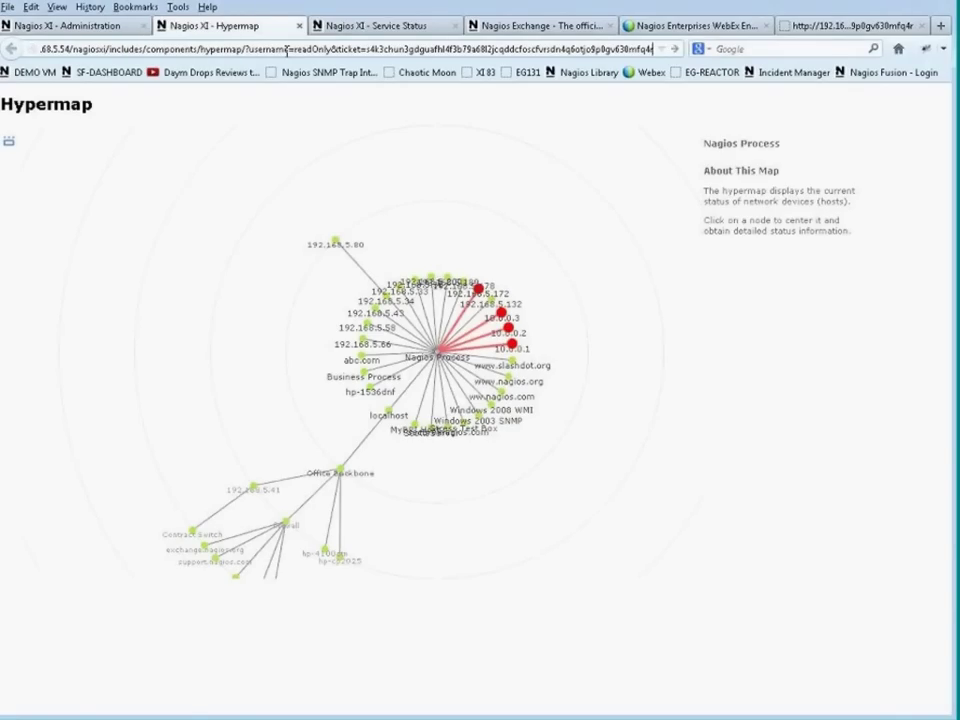
# Load the Hypermap from the URL carrying username=readOnly and its ticket.
pyautogui.press('Return')
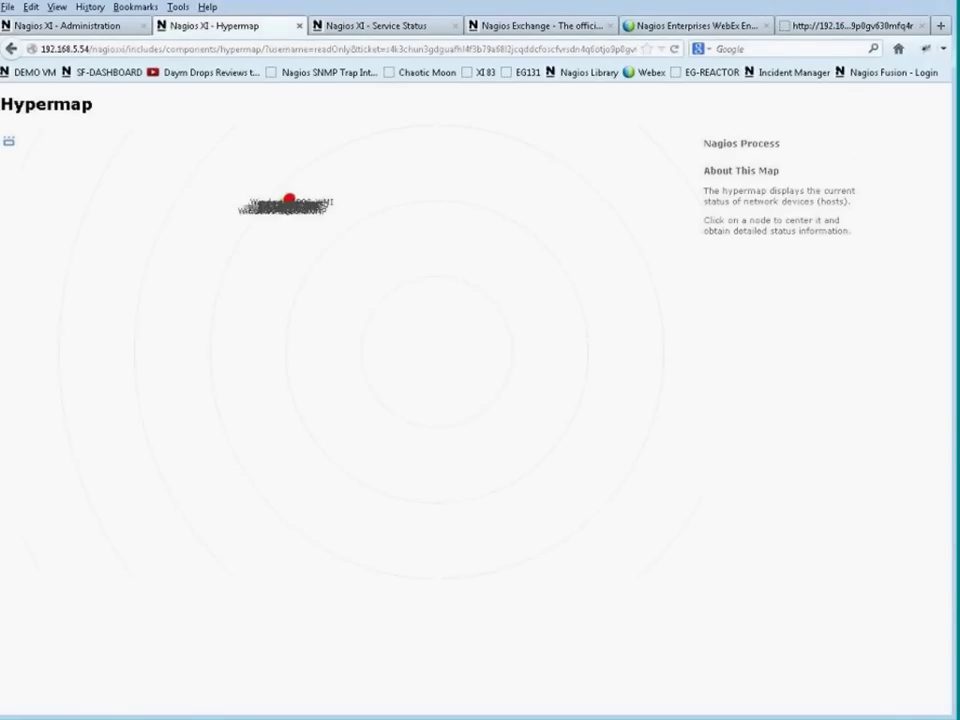
pyautogui.click(203, 52)
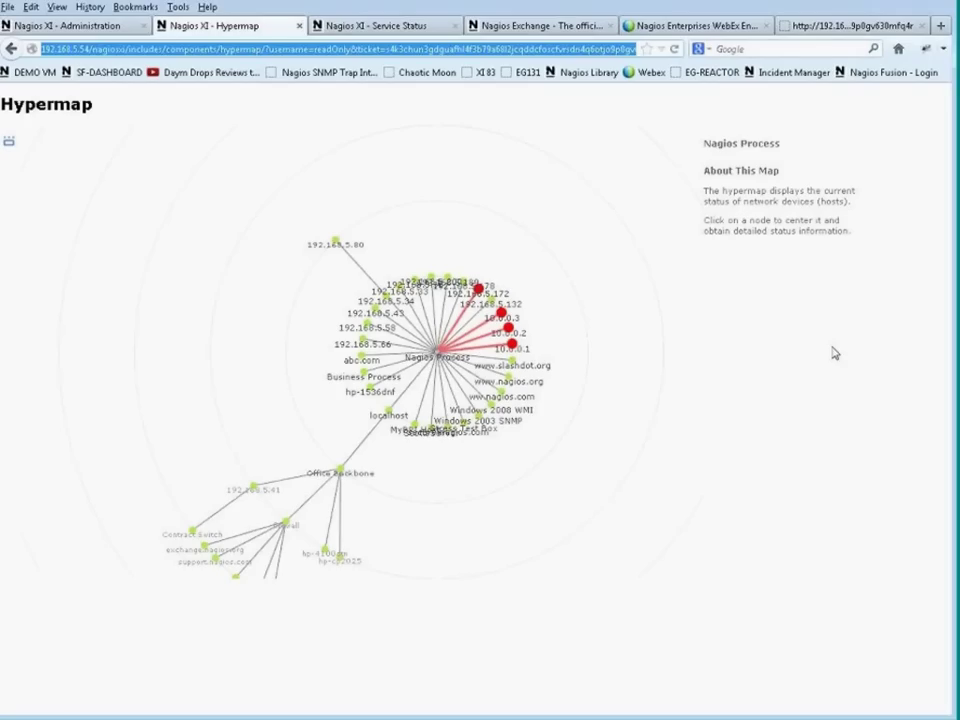
pyautogui.click(651, 223)
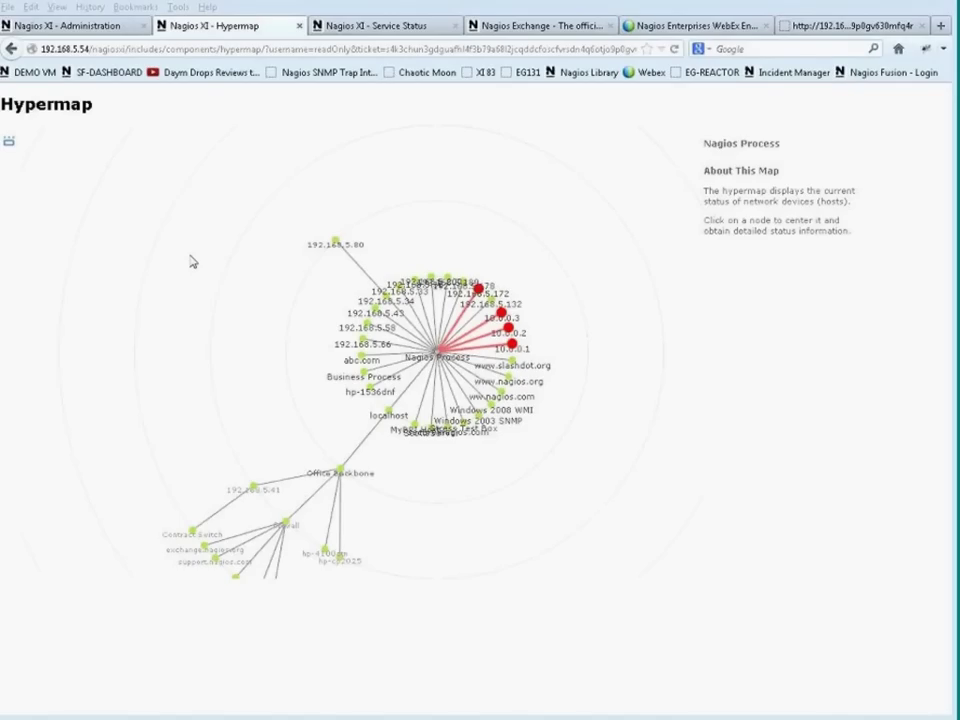
# Navigate from Administration through Configure and Core Config Manager to the Services list.
pyautogui.click(48, 27)
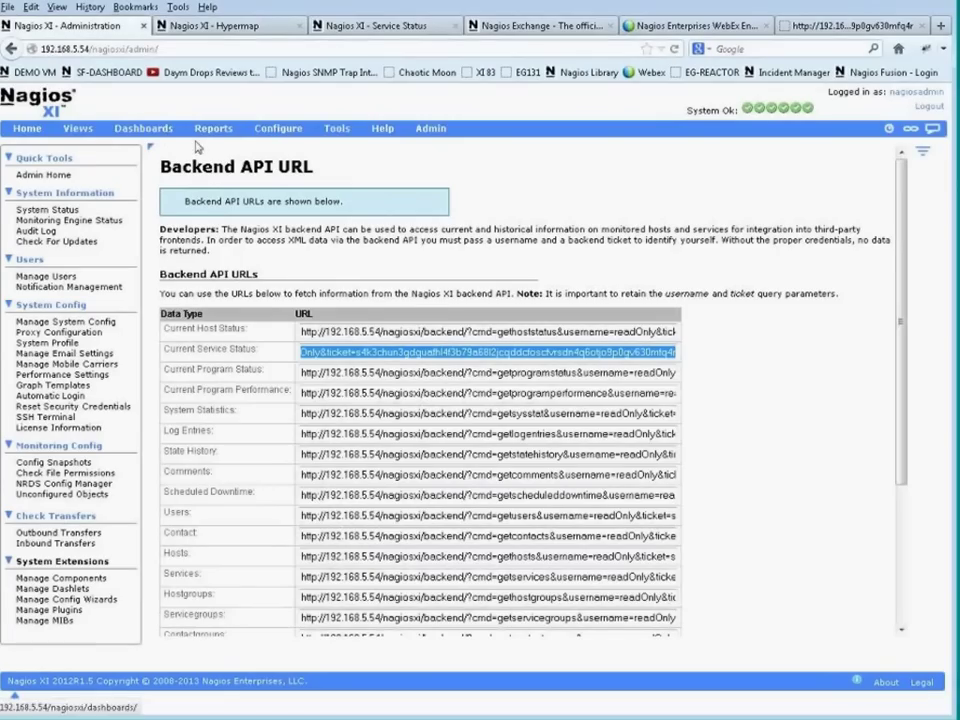
pyautogui.click(279, 133)
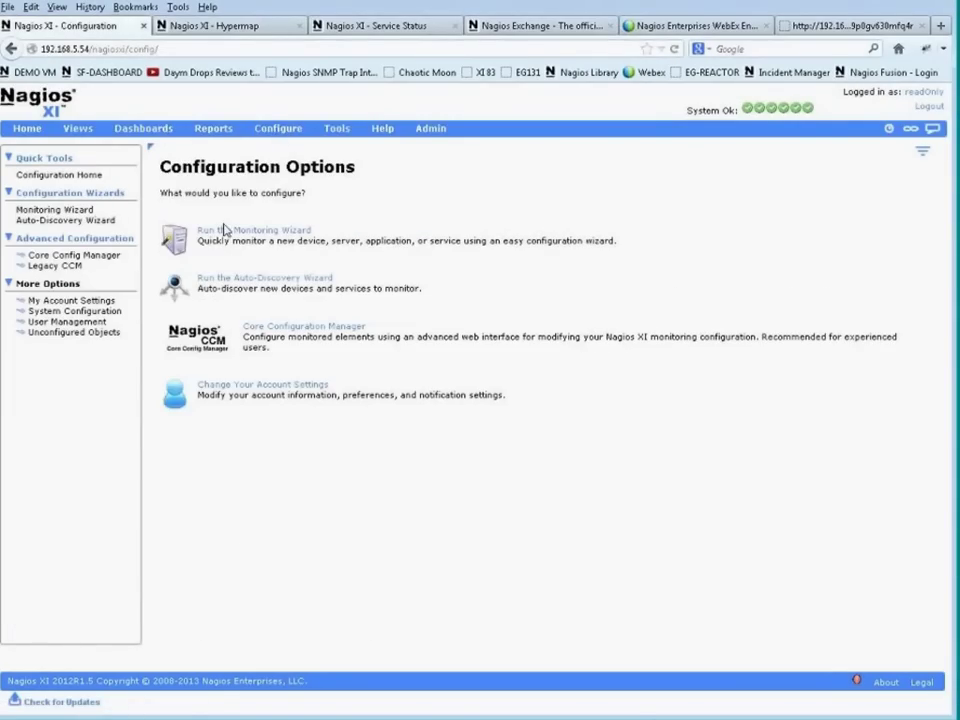
pyautogui.click(112, 258)
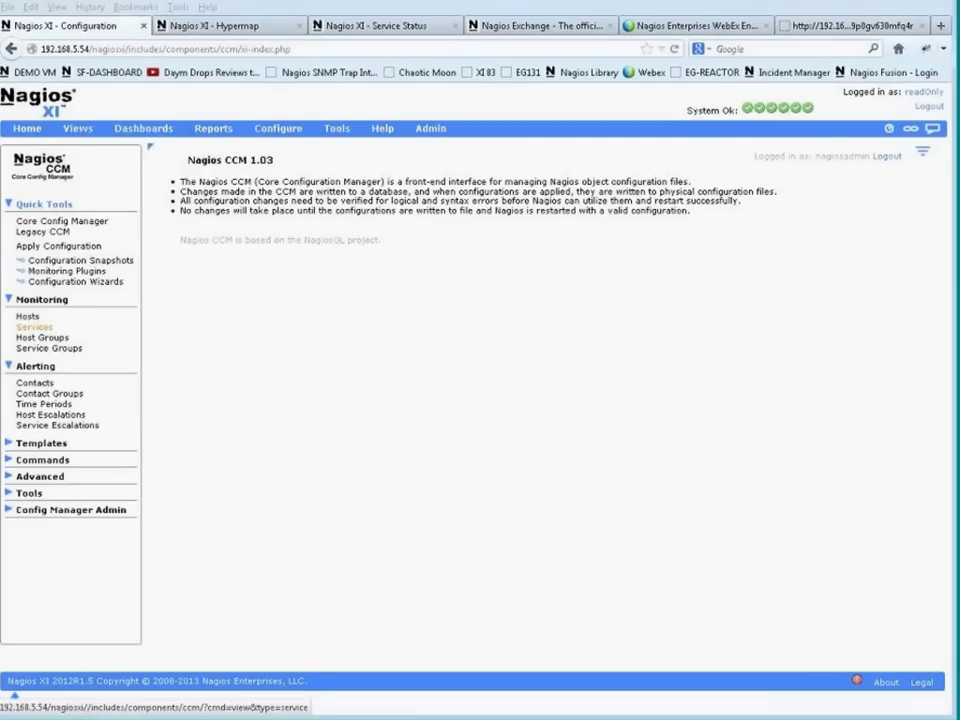
pyautogui.click(35, 327)
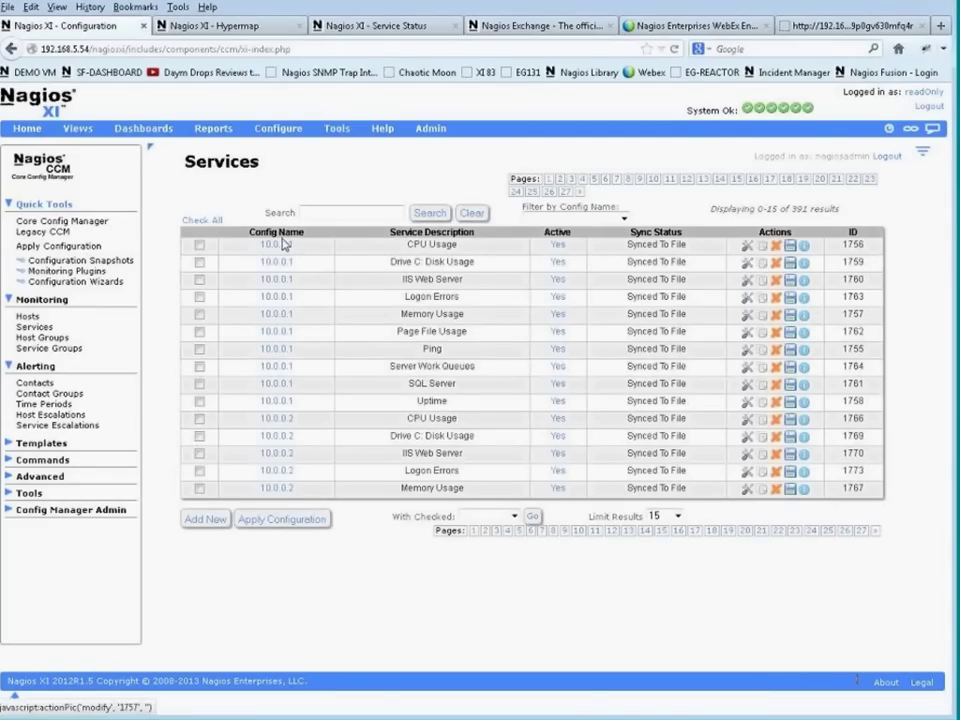
# Look over the bulk actions available for checked services, then dismiss them.
pyautogui.click(487, 516)
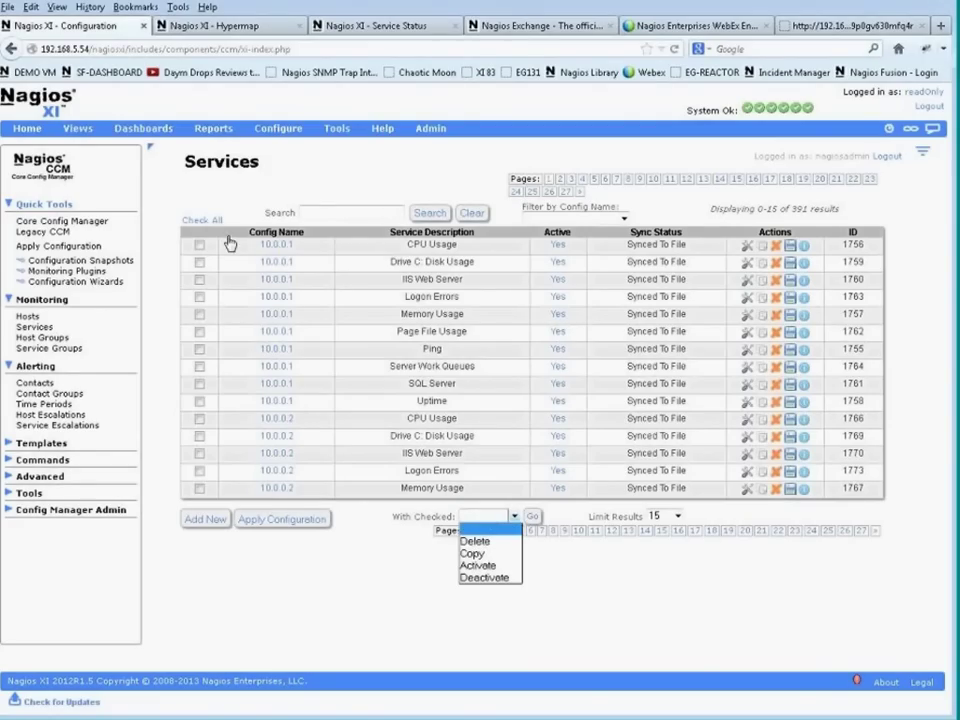
pyautogui.click(235, 247)
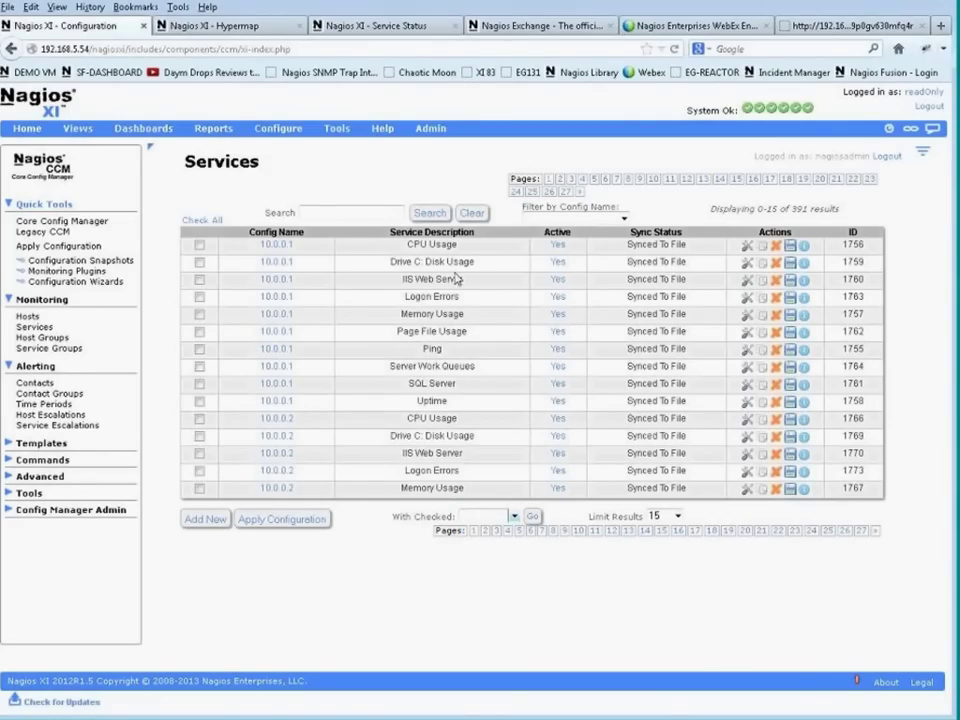
pyautogui.moveTo(404, 249); pyautogui.dragTo(450, 386)
pyautogui.click(450, 386)
# Set the 10.0.0.1 Memory Usage service's event handler to Restart HTTPD, enabled, and save.
pyautogui.click(267, 317)
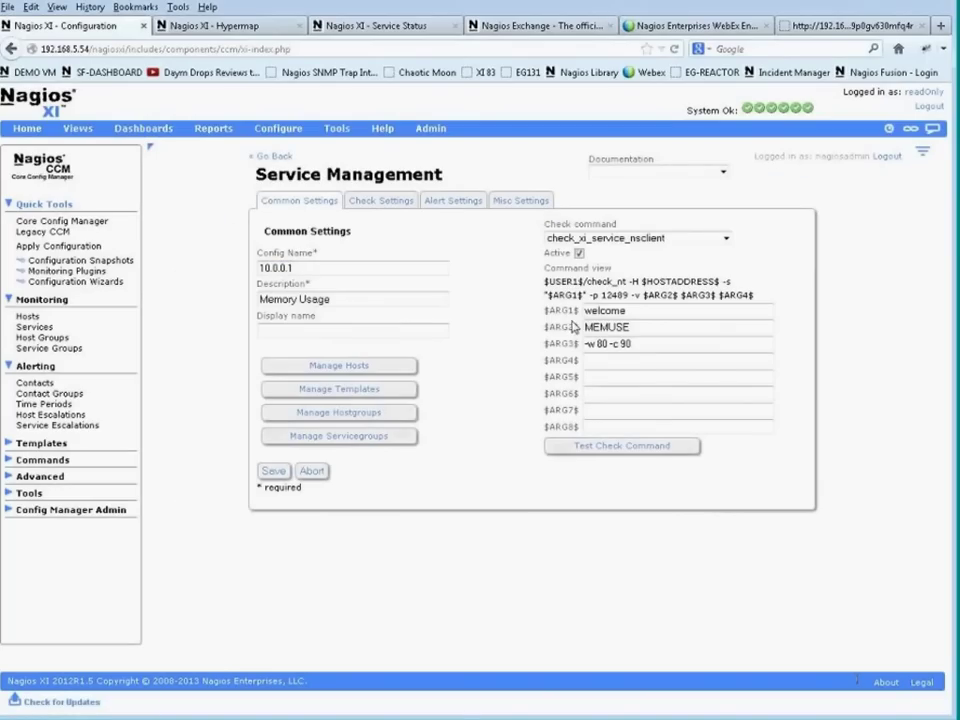
pyautogui.click(384, 203)
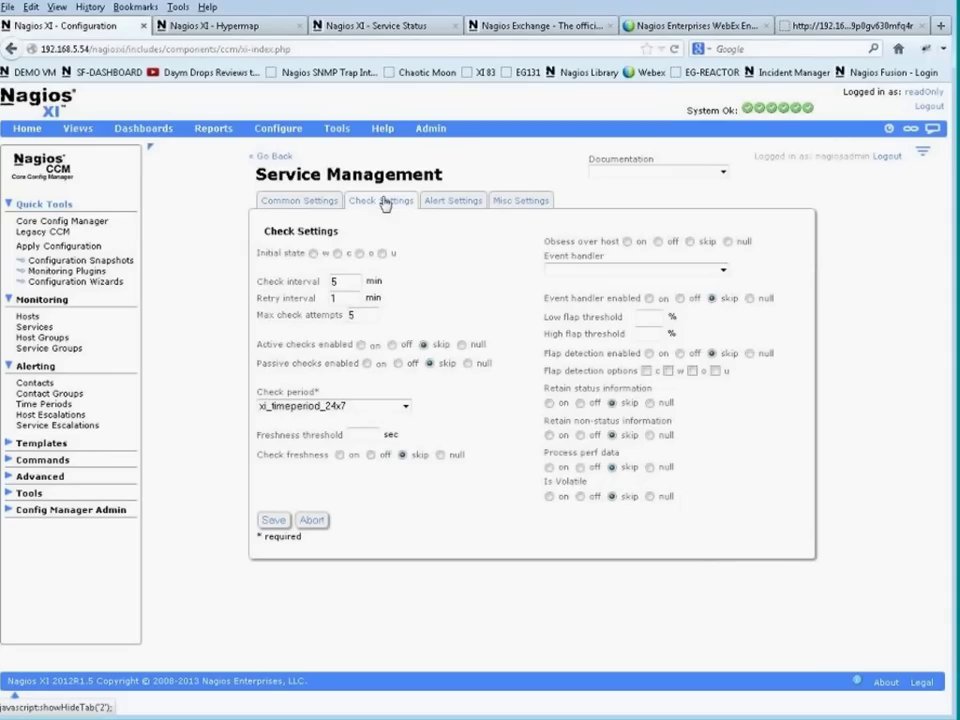
pyautogui.click(567, 272)
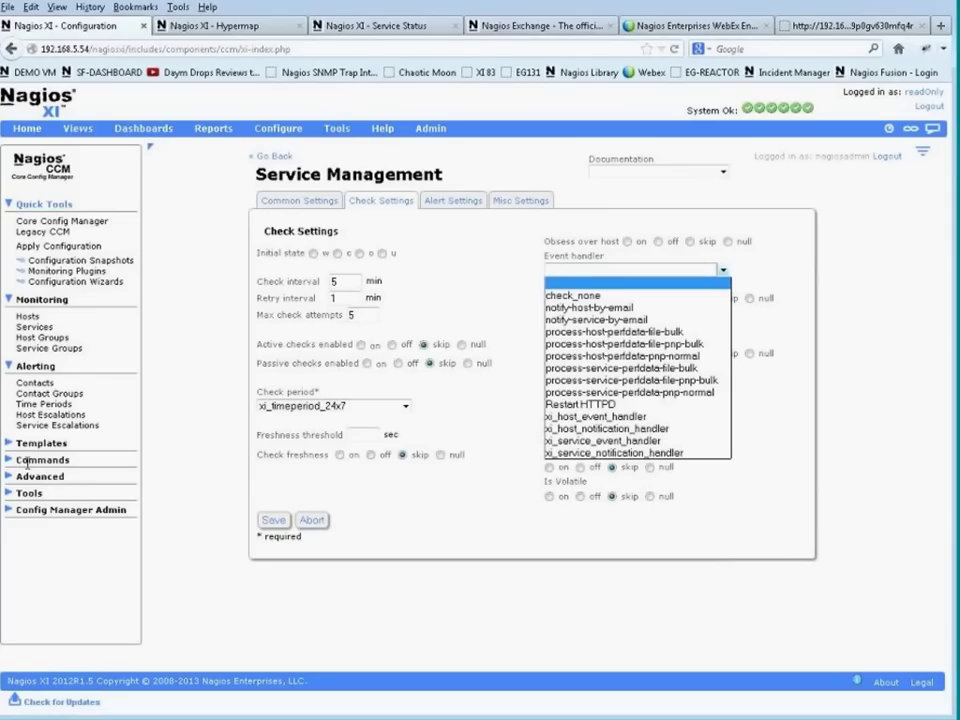
pyautogui.click(589, 405)
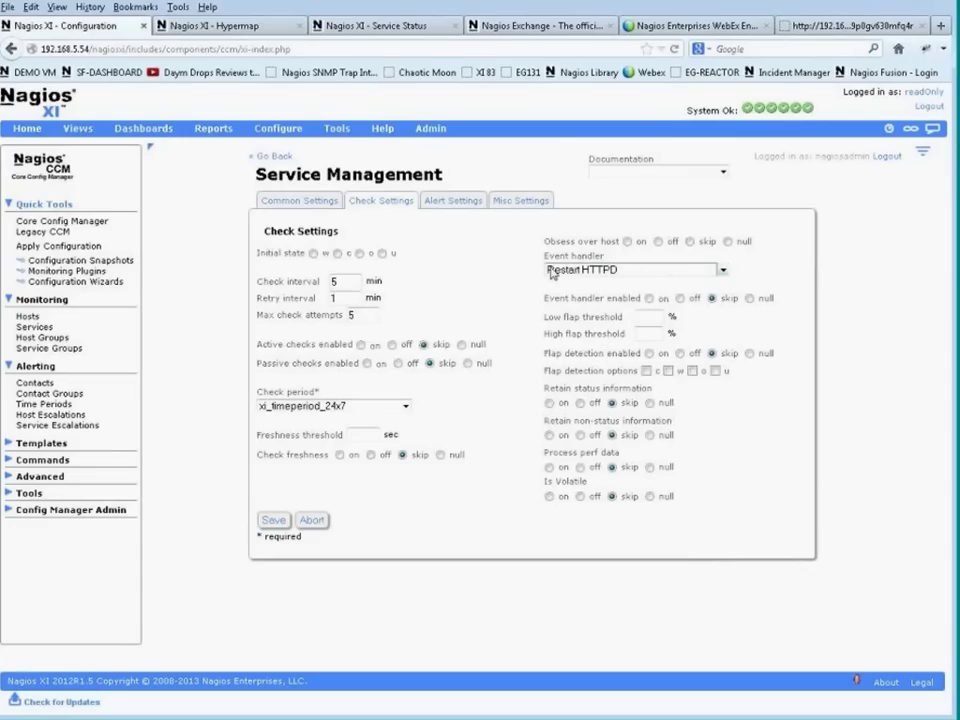
pyautogui.click(650, 298)
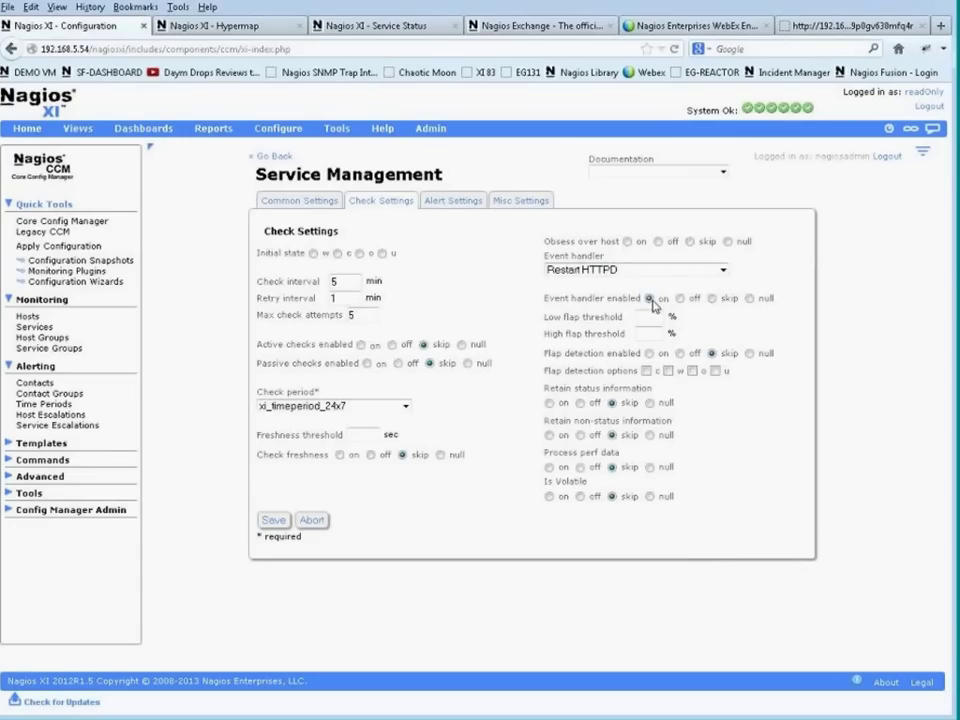
pyautogui.click(274, 521)
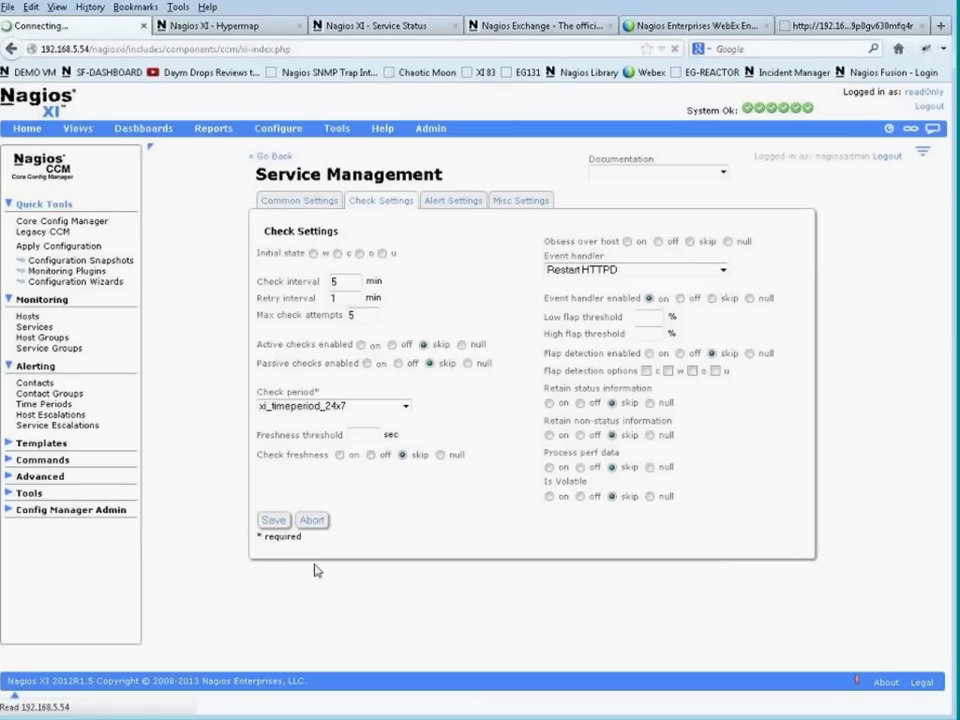
# Apply the configuration and bring up the Commands list.
pyautogui.click(316, 566)
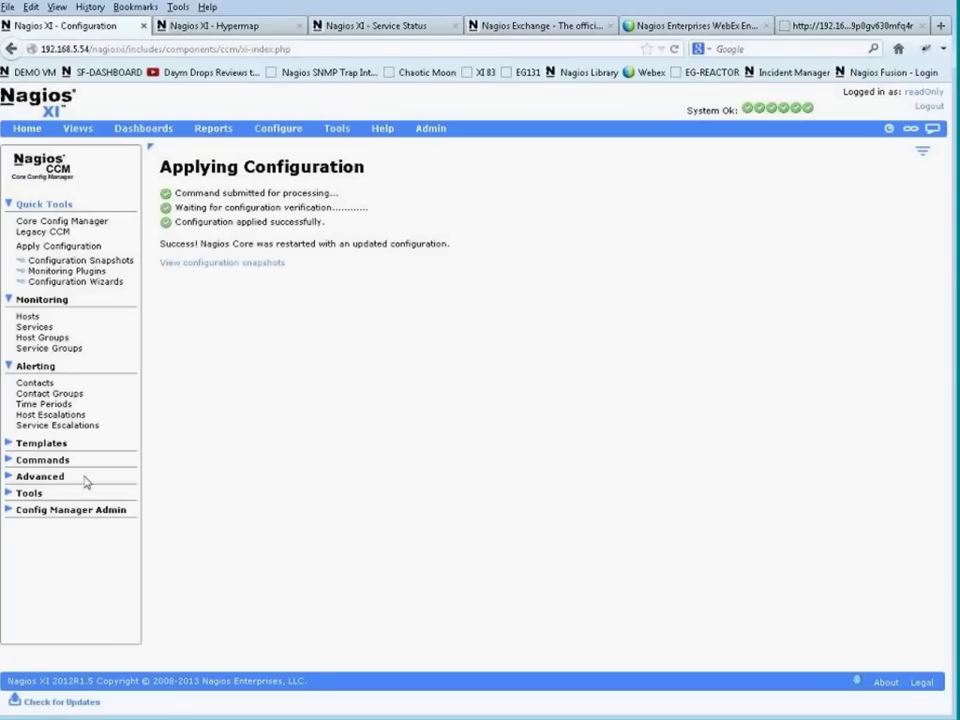
pyautogui.click(10, 462)
pyautogui.click(41, 478)
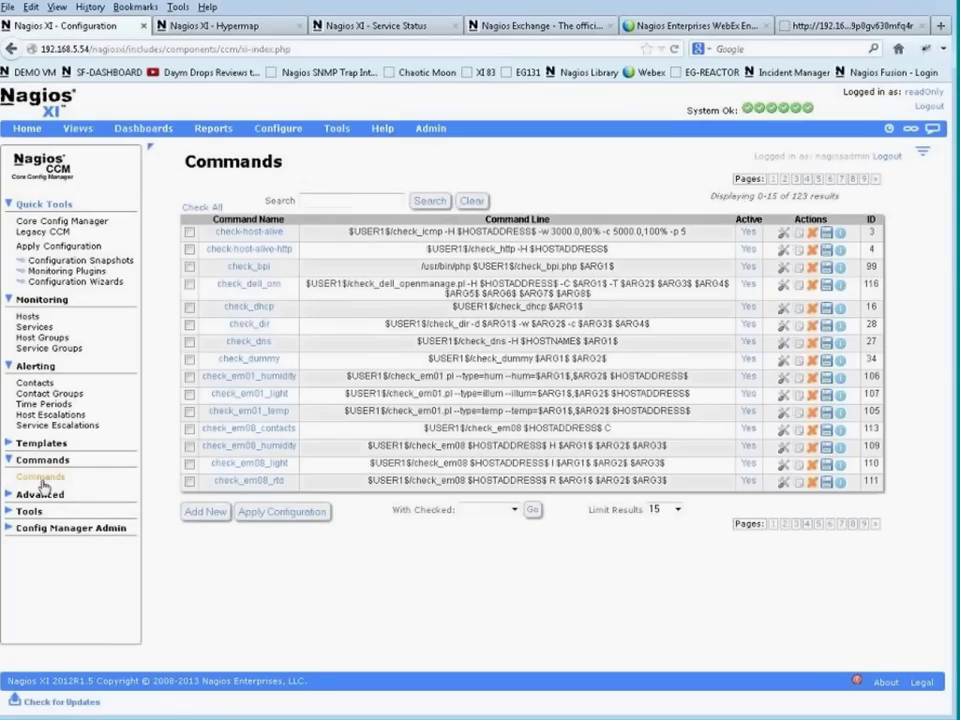